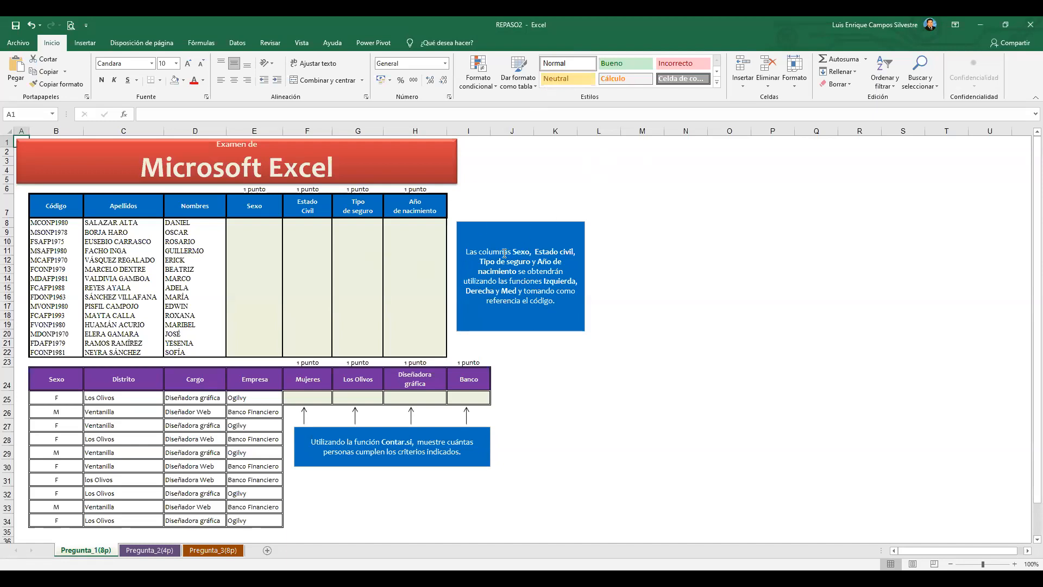
- Examine the exam table's Código column and the empty Sexo, Estado Civil, Tipo de seguro and Año de nacimiento columns
left_click(362, 277)
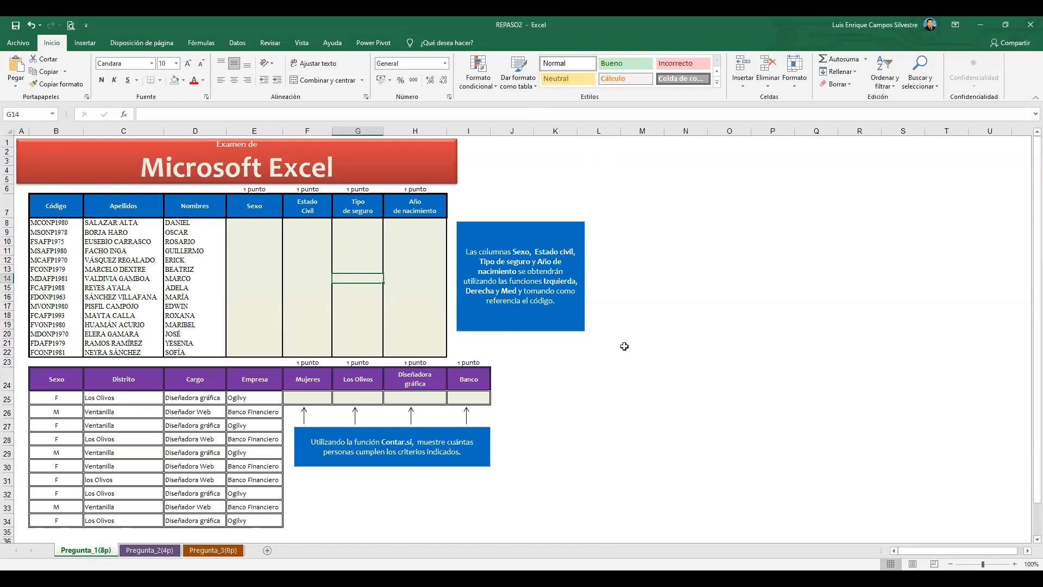
left_click(625, 343)
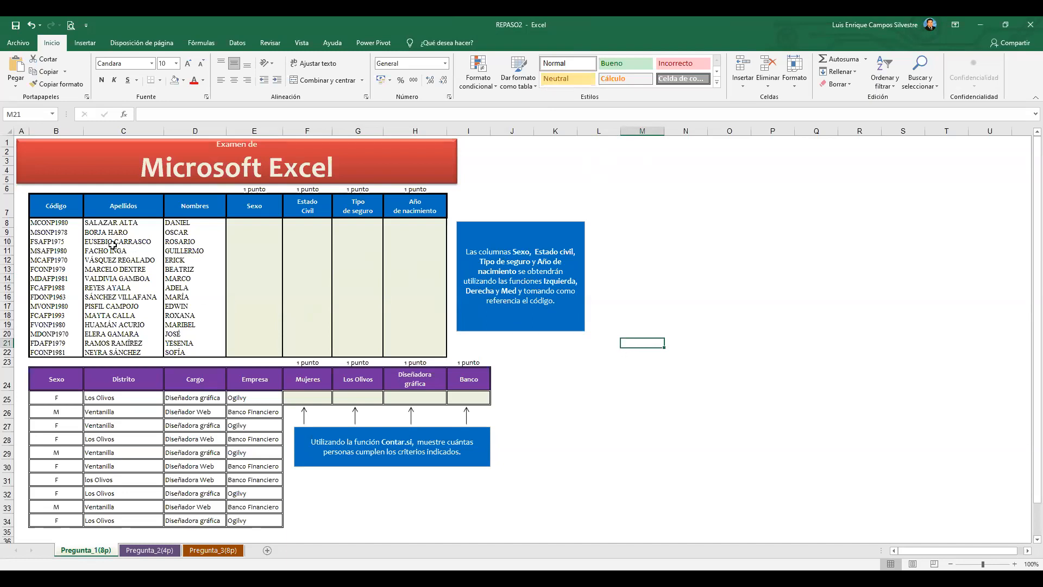
left_click(73, 224)
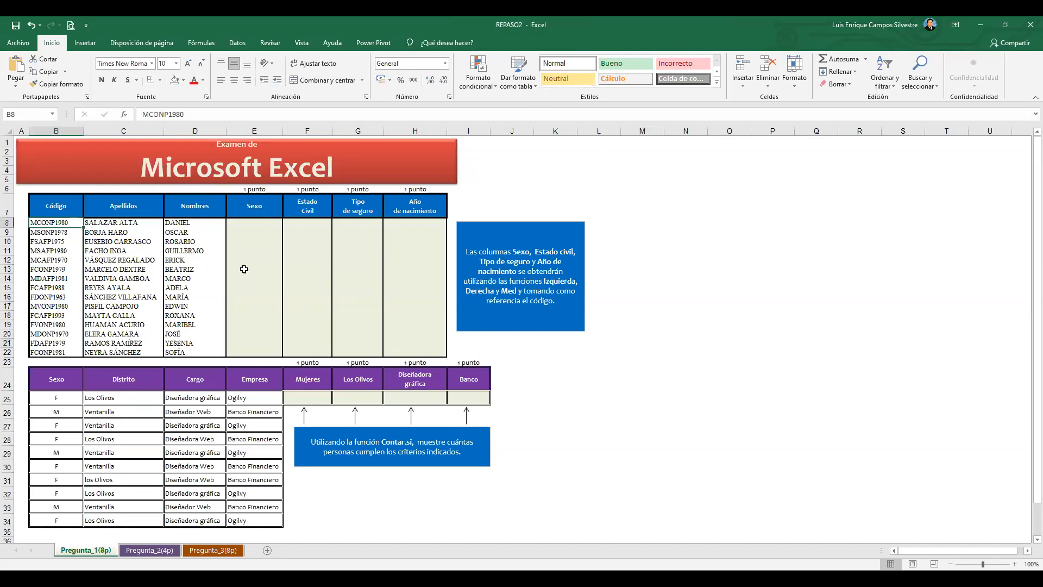
left_click(270, 266)
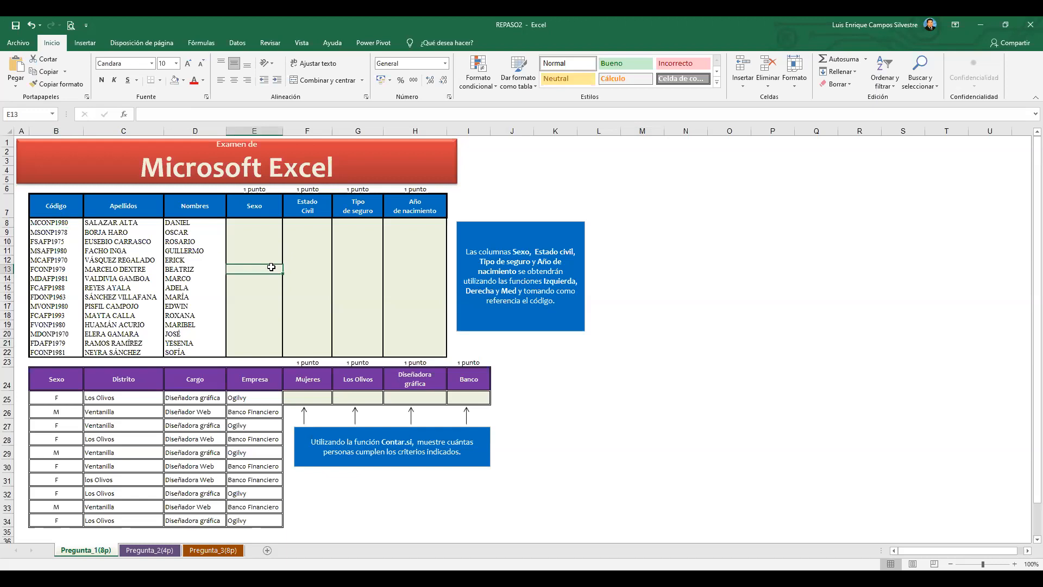
left_click(272, 242)
left_click(310, 249)
left_click(353, 259)
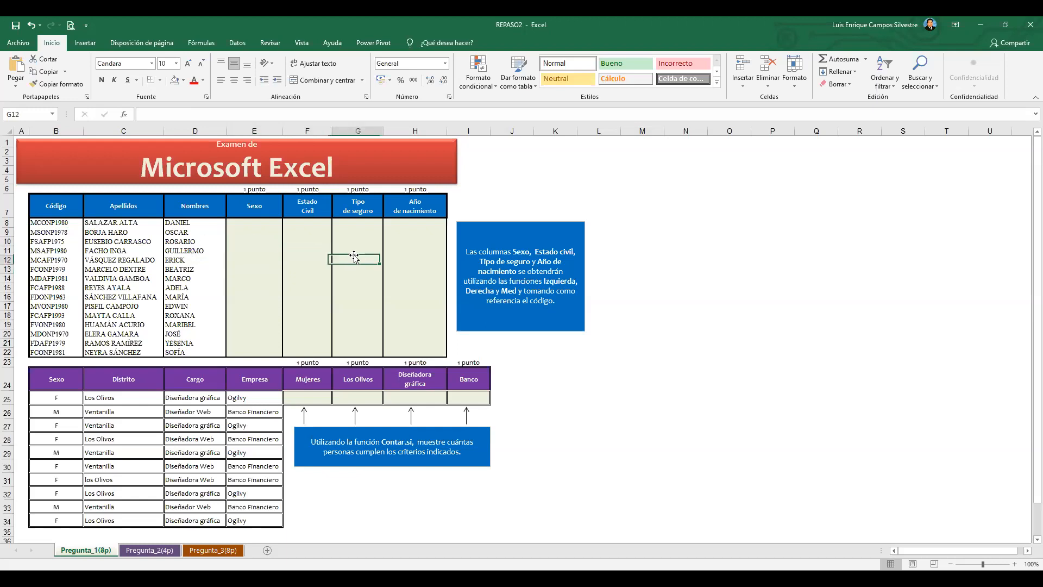
left_click(409, 267)
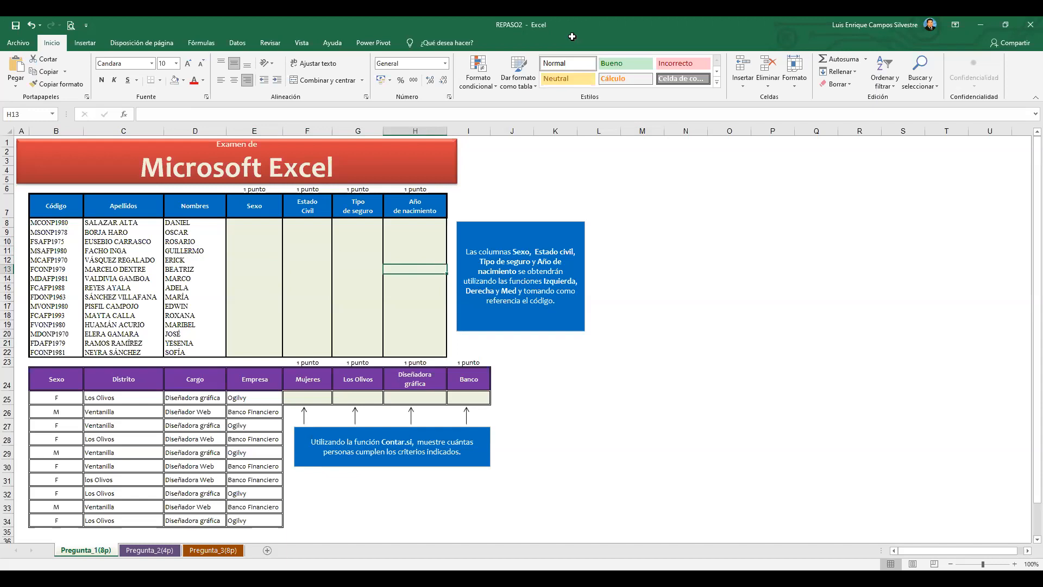
left_click(356, 232)
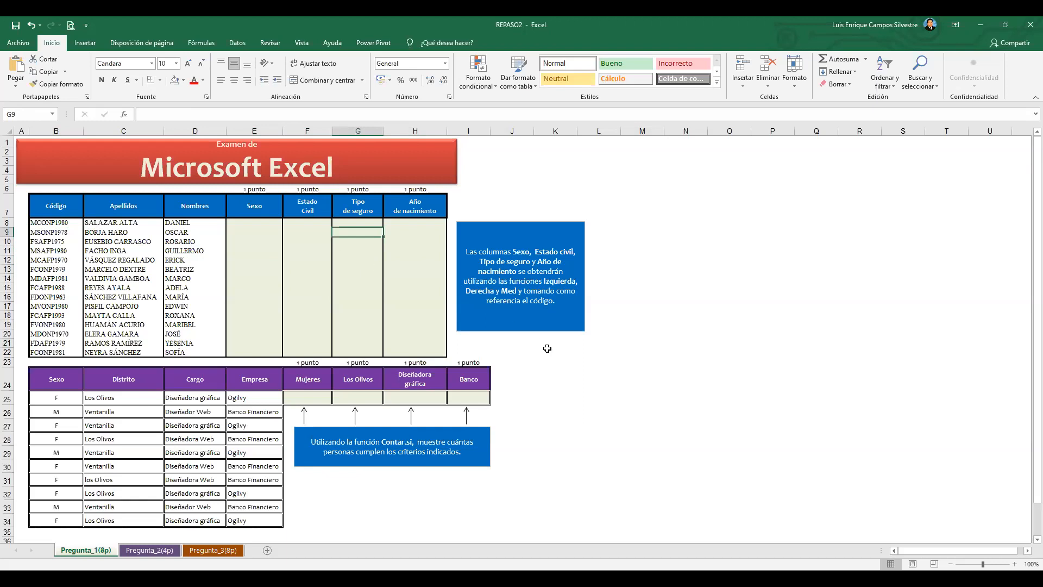
- Review the enlarged first table, going over its filled columns and the row 8 cells that need formulas
scroll(547, 349, "up", 4)
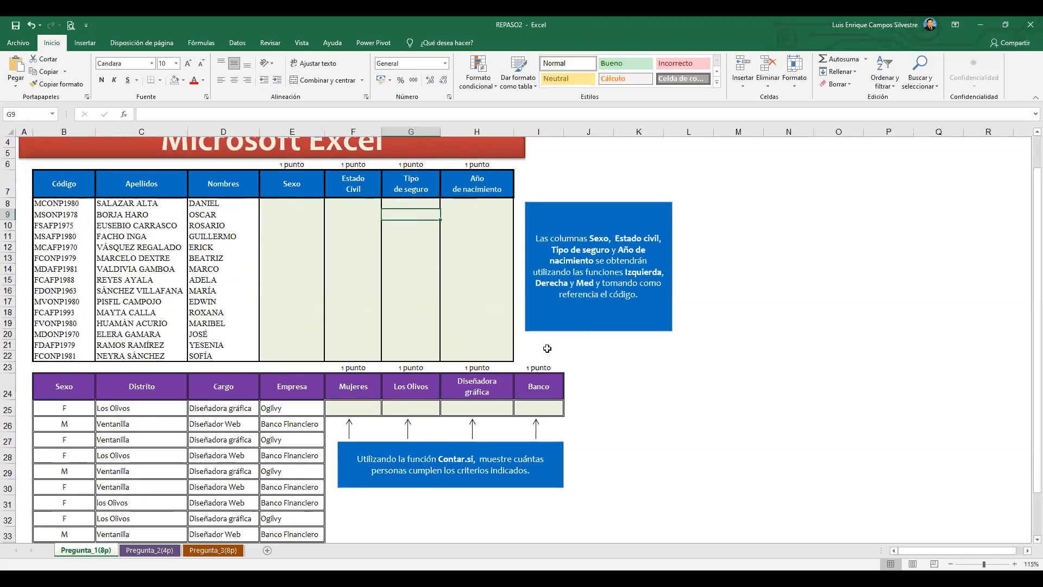
scroll(546, 348, "up", 1)
scroll(546, 348, "up", 2)
scroll(546, 348, "down", 1)
scroll(545, 349, "down", 1)
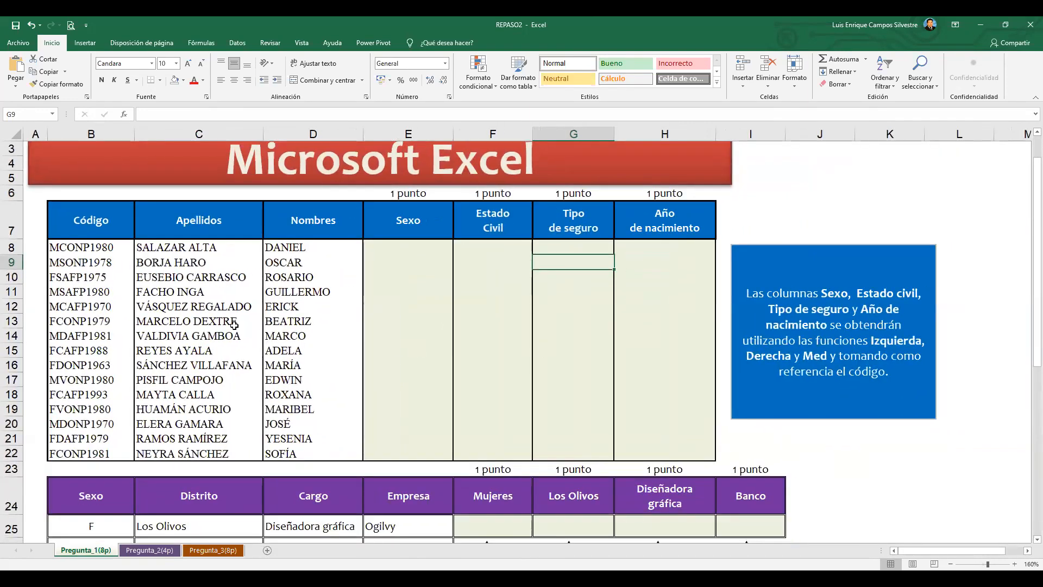
left_click(107, 228)
left_click_drag(108, 227, 177, 452)
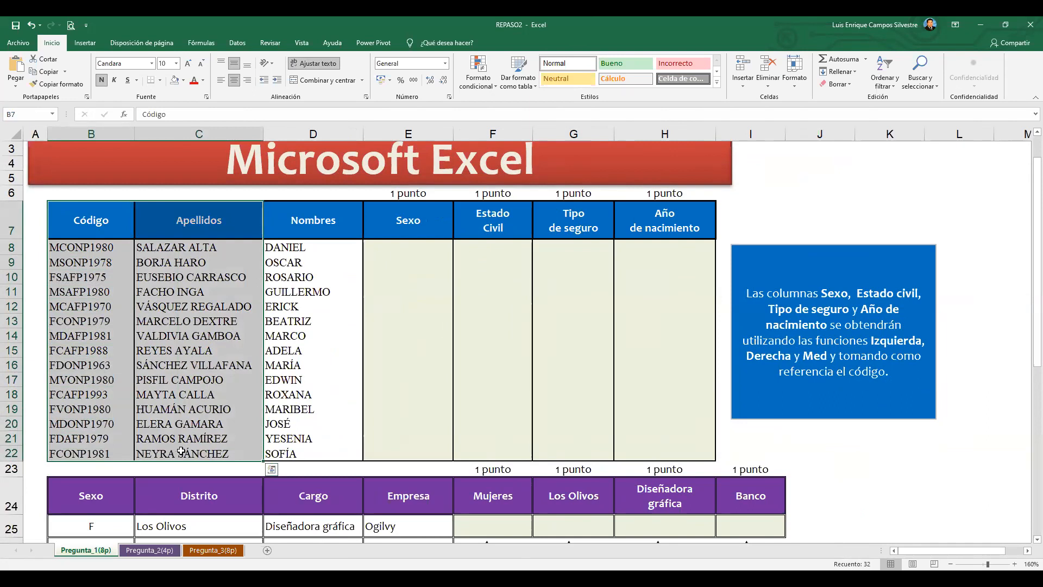
left_click(296, 321)
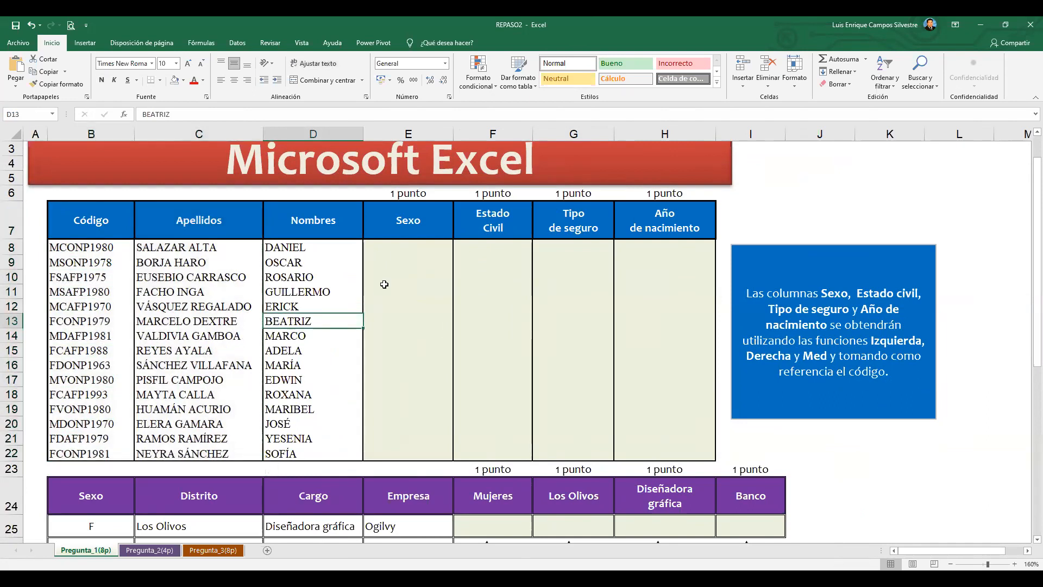
left_click(422, 251)
left_click(508, 250)
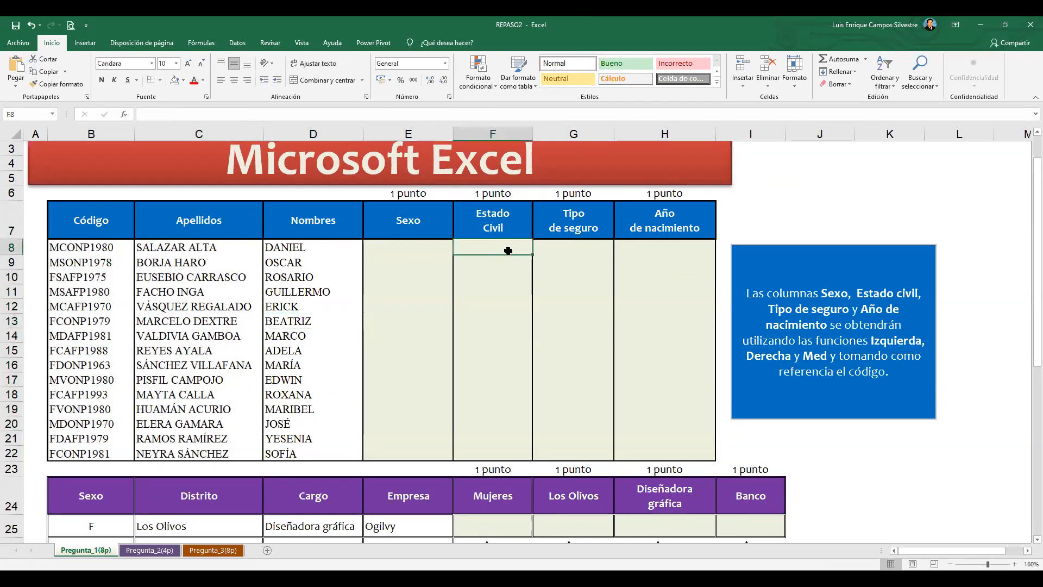
left_click(568, 257)
left_click(649, 246)
left_click(580, 250)
left_click(481, 251)
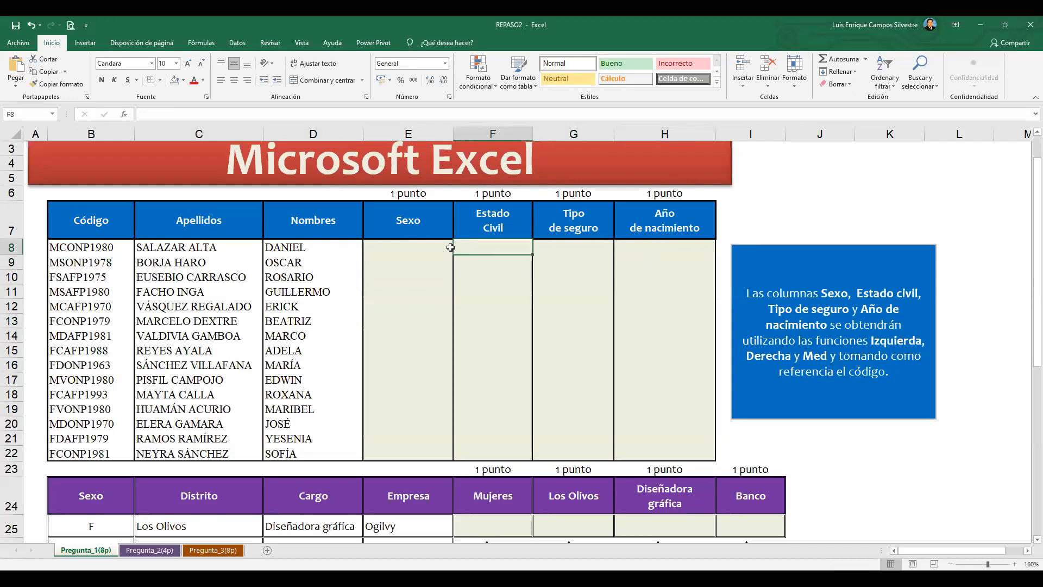
left_click(418, 250)
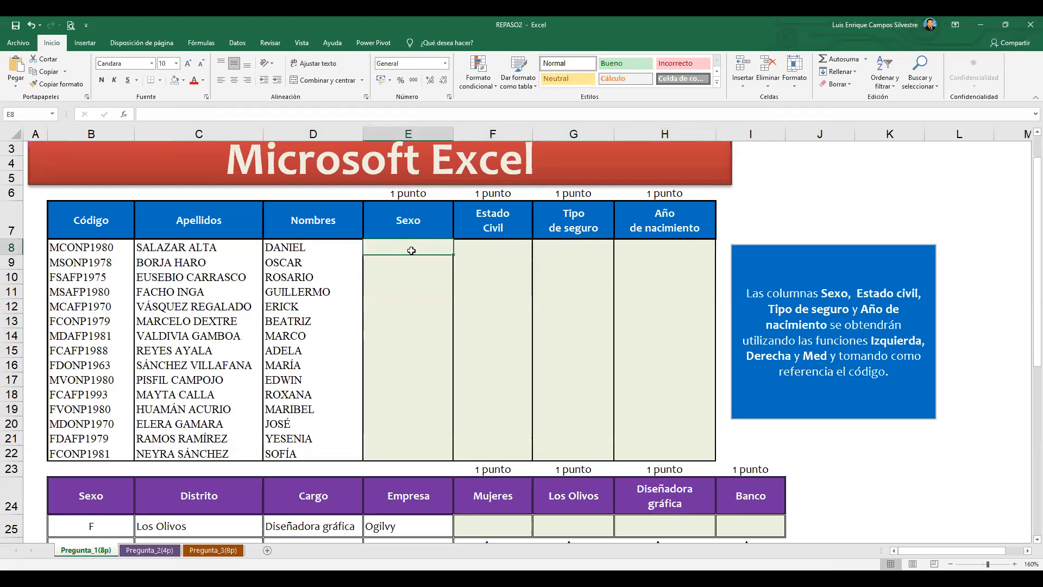
- Compare the first codes in the Código column with the names and the Sexo column to see which character indicates sex
scroll(398, 253, "up", 1)
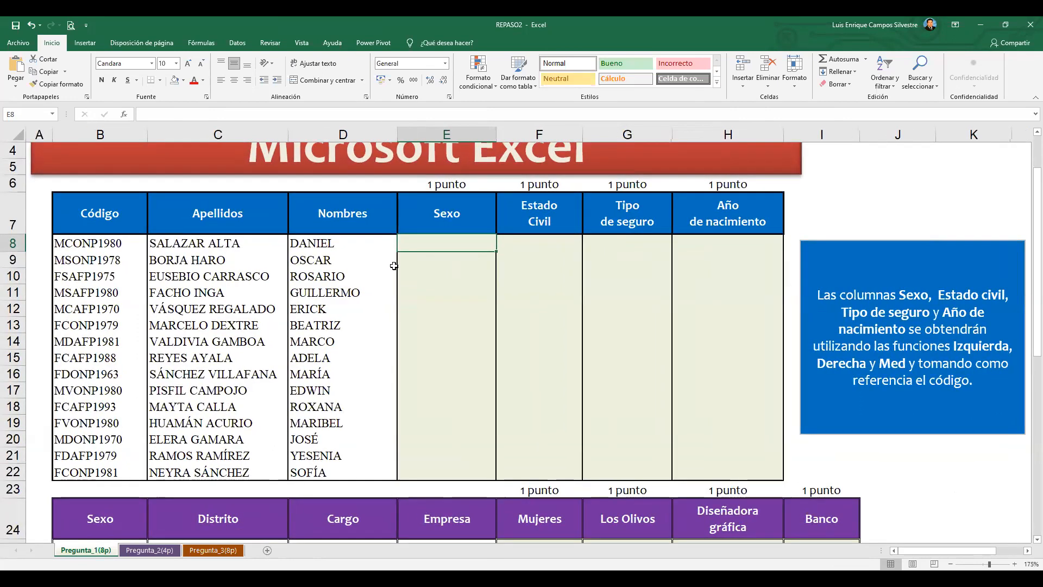
left_click(133, 249)
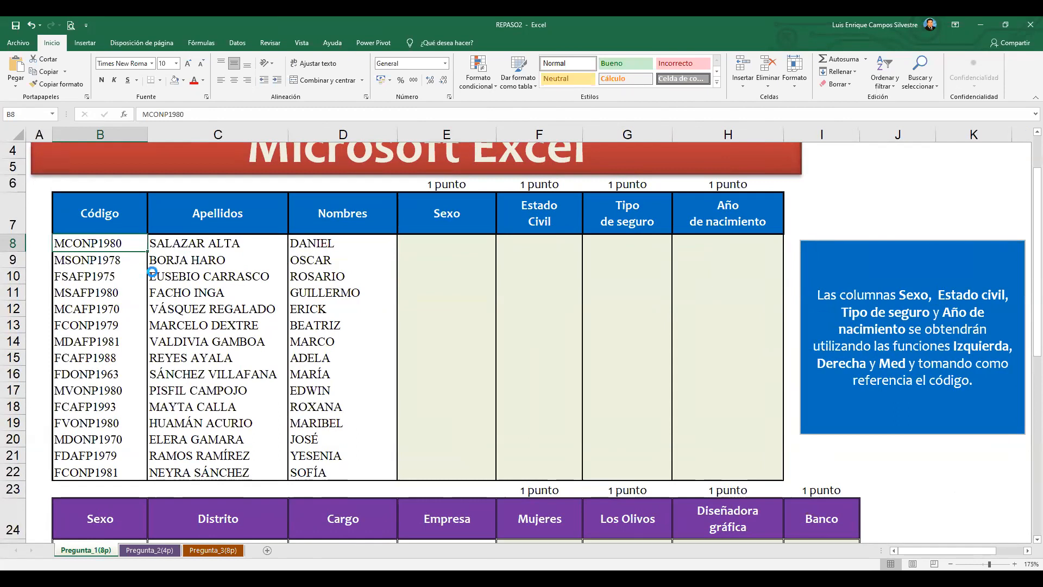
scroll(152, 272, "up", 1)
scroll(153, 272, "up", 2)
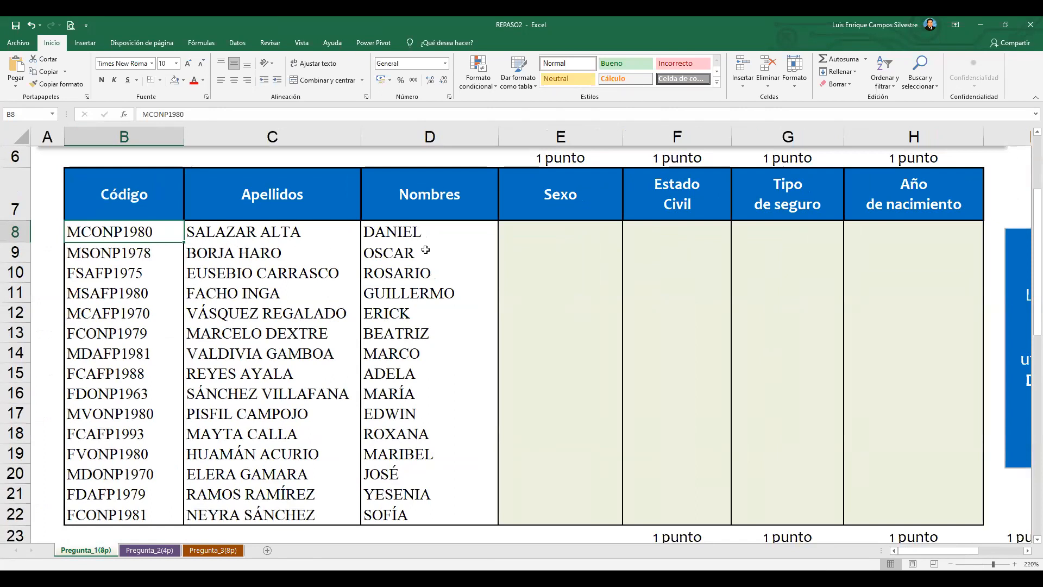
left_click(548, 236)
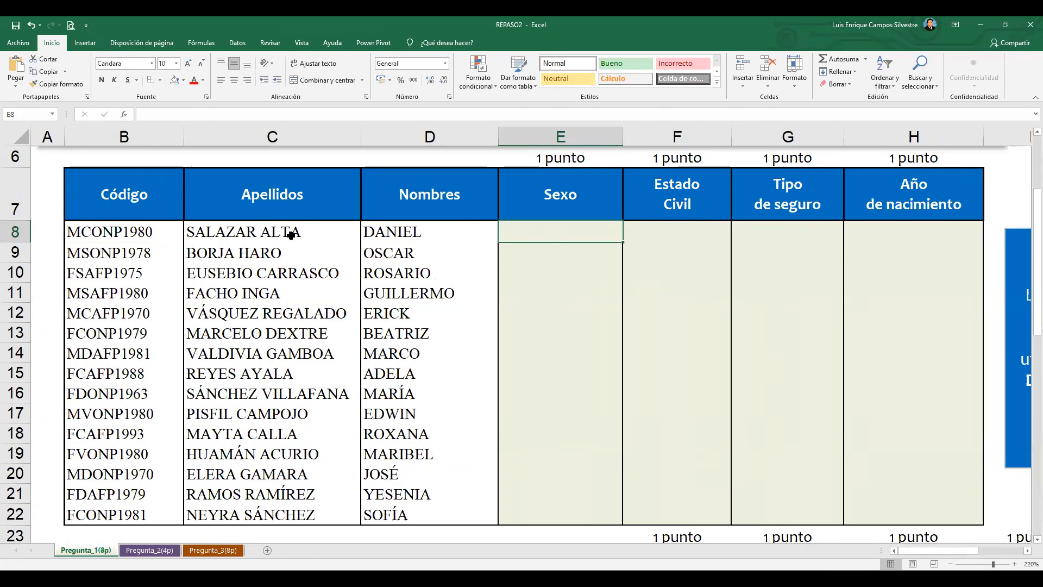
left_click(160, 233)
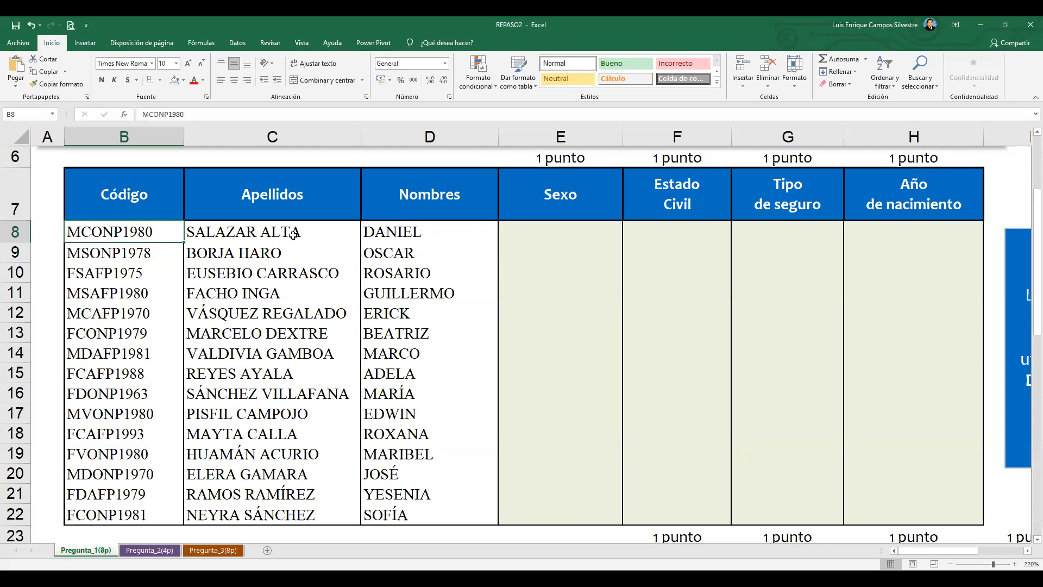
left_click(149, 252)
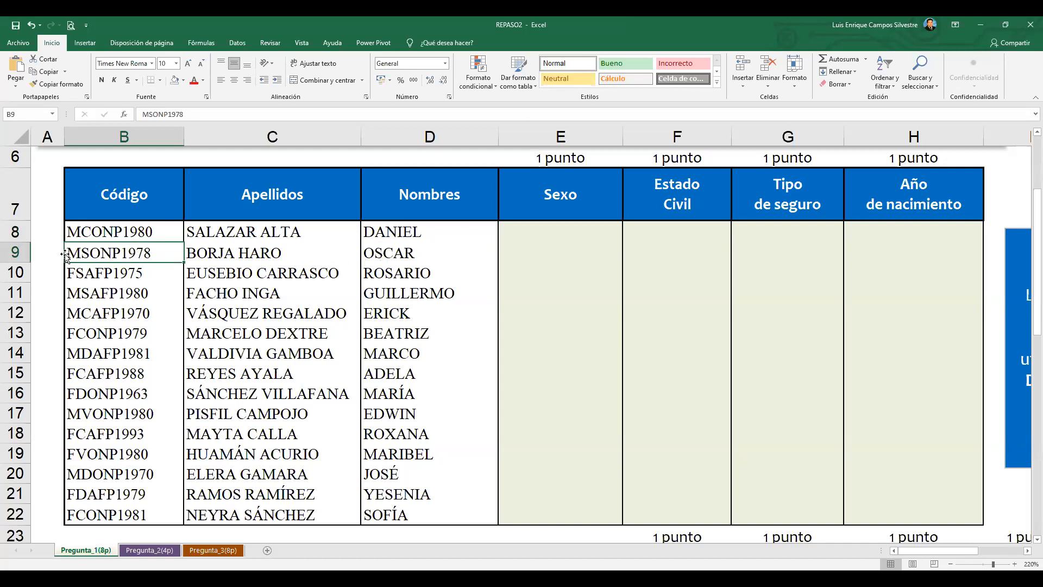
left_click(374, 275)
left_click(148, 274)
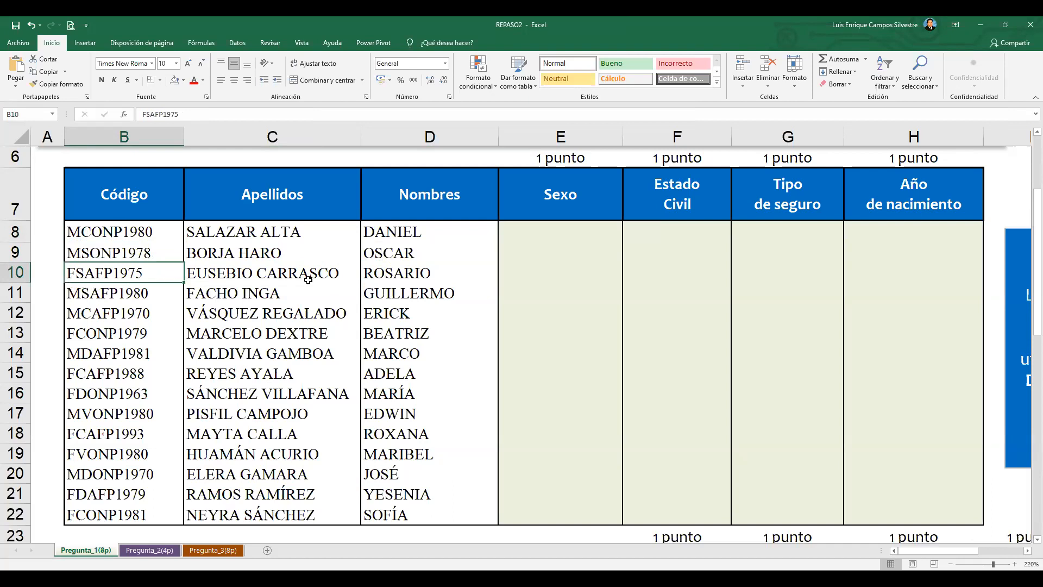
left_click(545, 278)
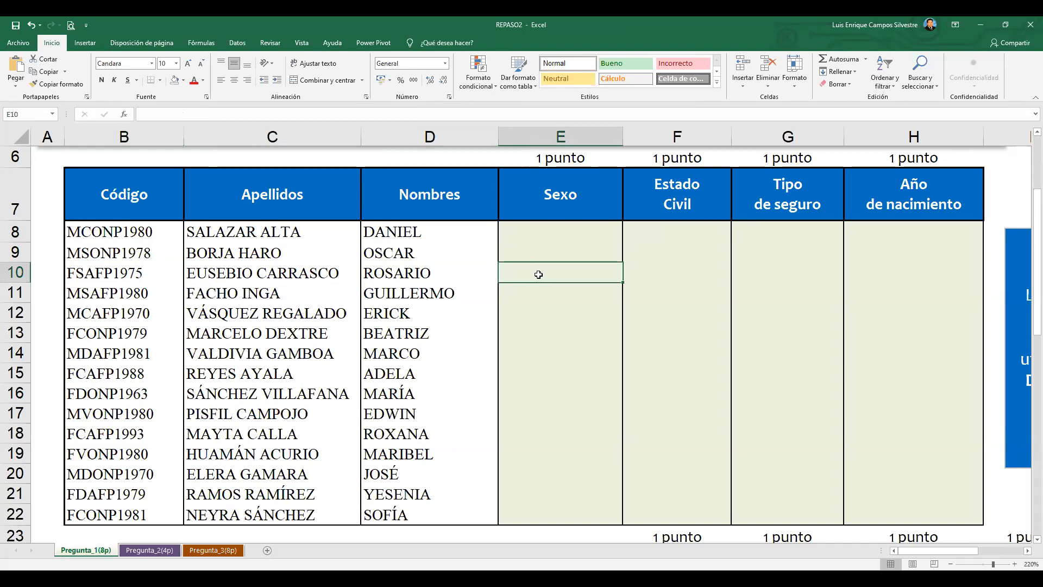
left_click(139, 275)
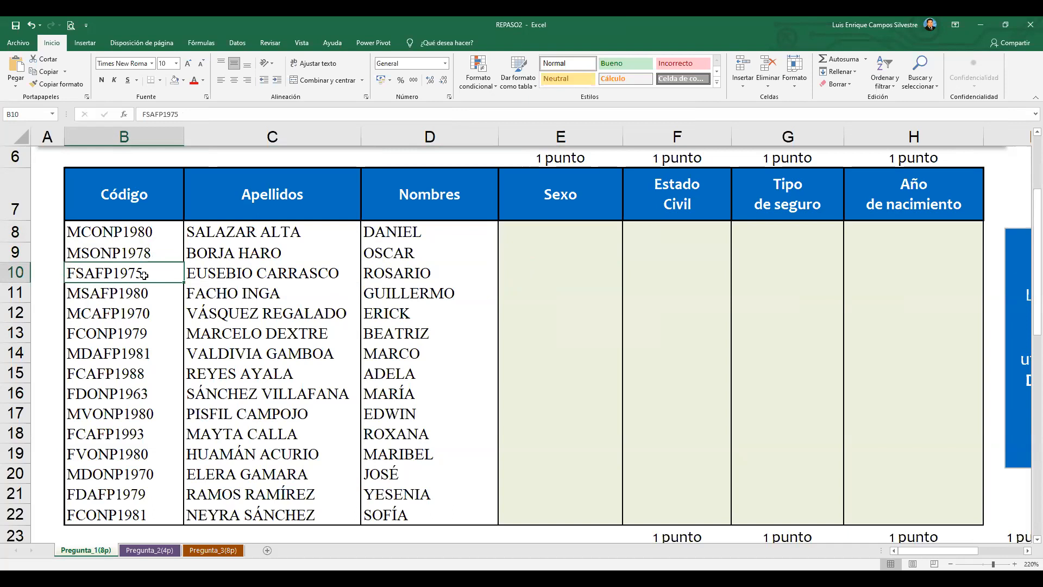
left_click(154, 232)
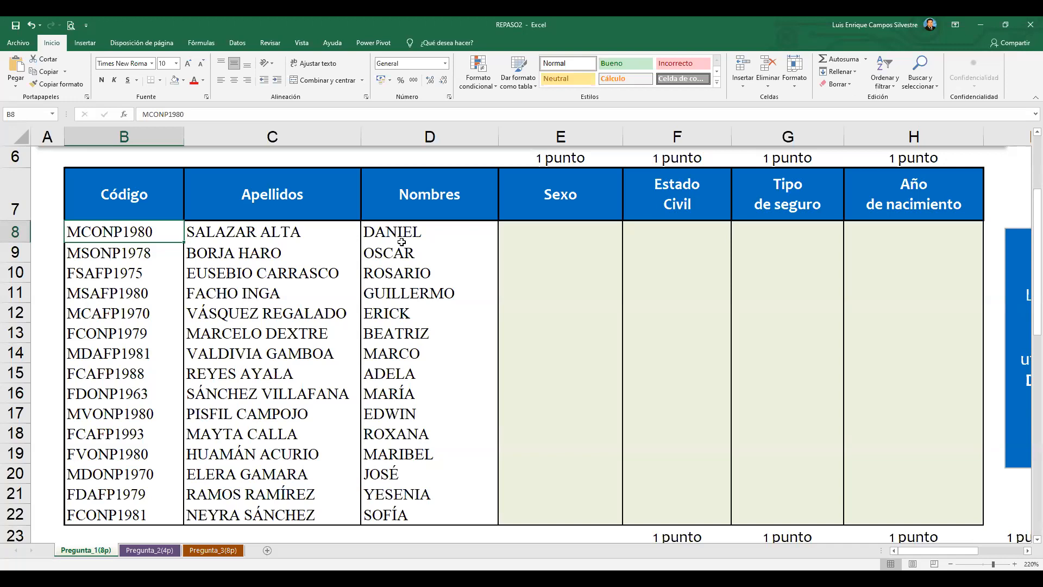
left_click(539, 242)
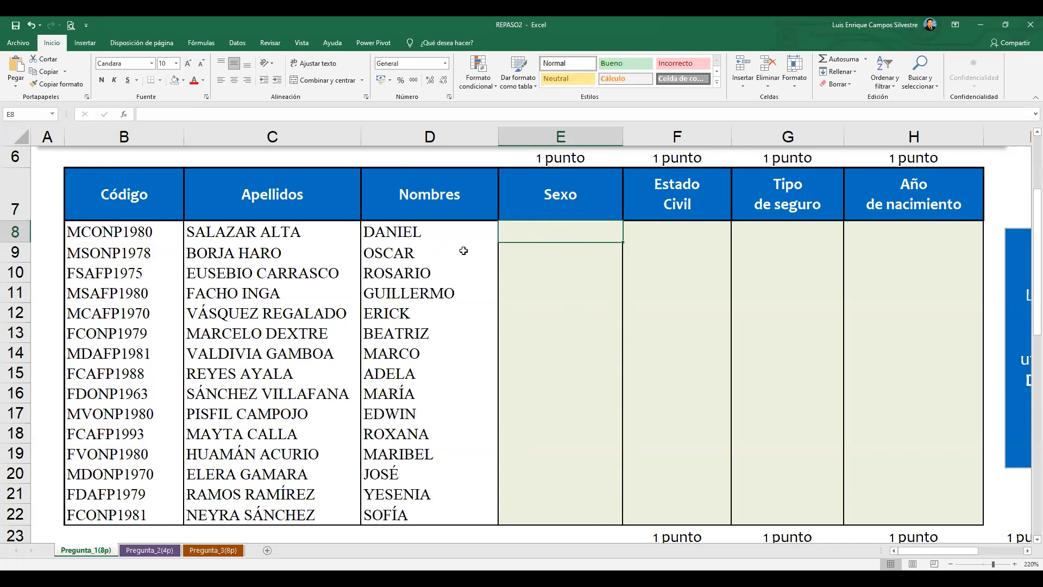
left_click(582, 313)
left_click(554, 234)
left_click(168, 114)
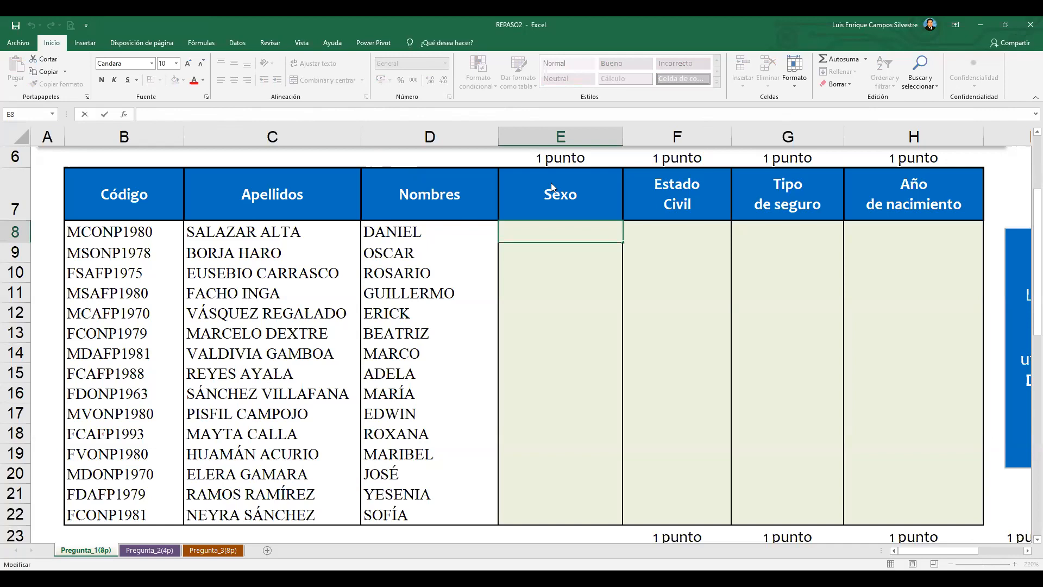
left_click(543, 236)
type("=")
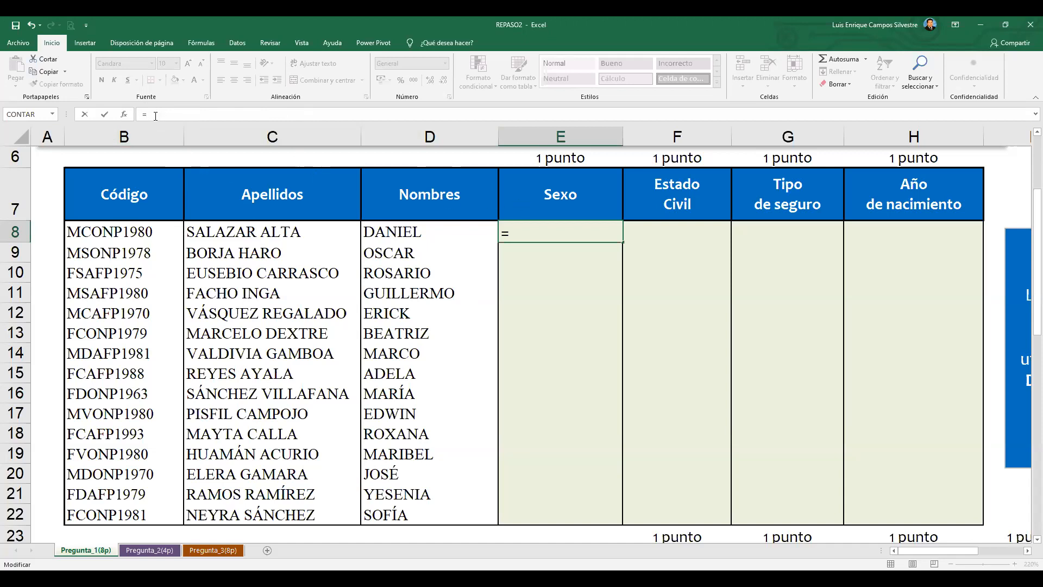
key("BackSpace")
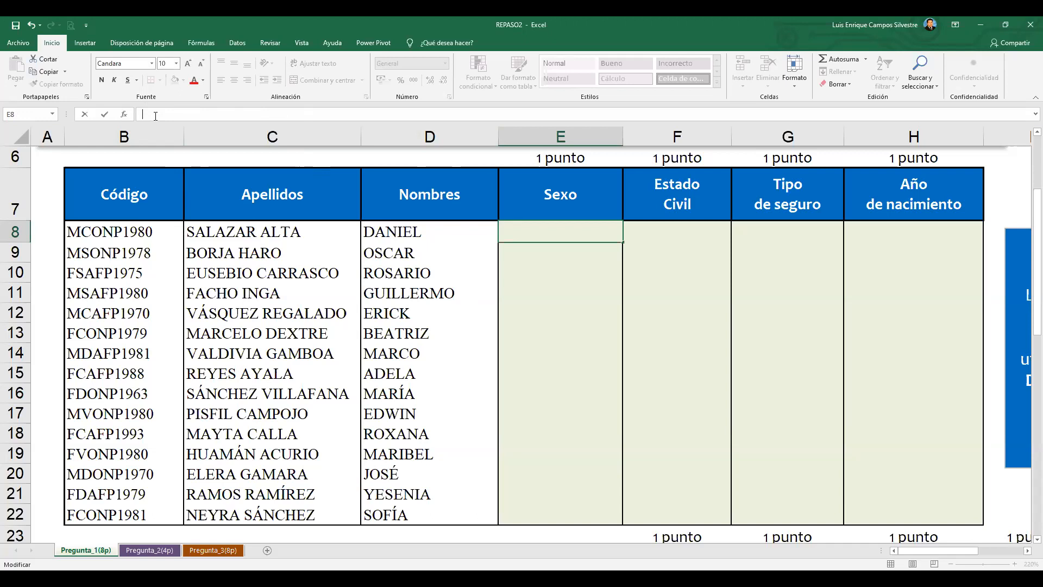
- Look up the IZQUIERDA function and its description in the Texto category of the function list, without inserting it
left_click(125, 116)
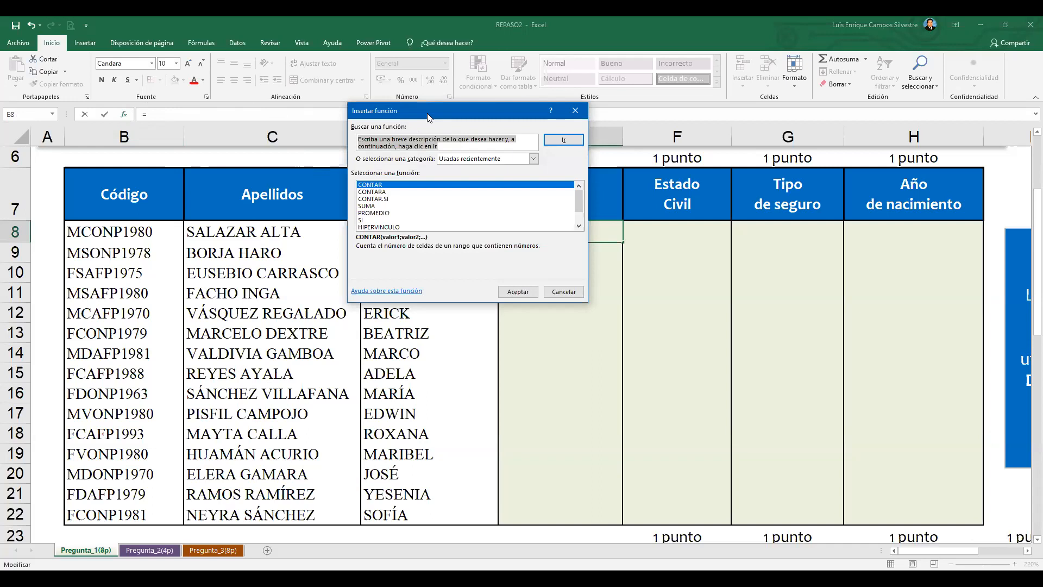
left_click_drag(429, 117, 405, 87)
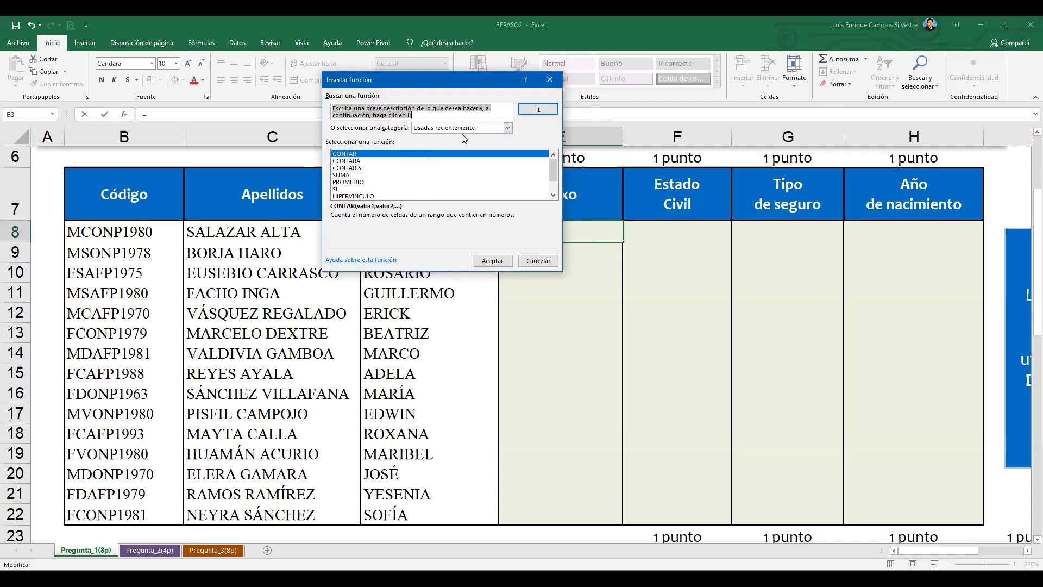
left_click(506, 128)
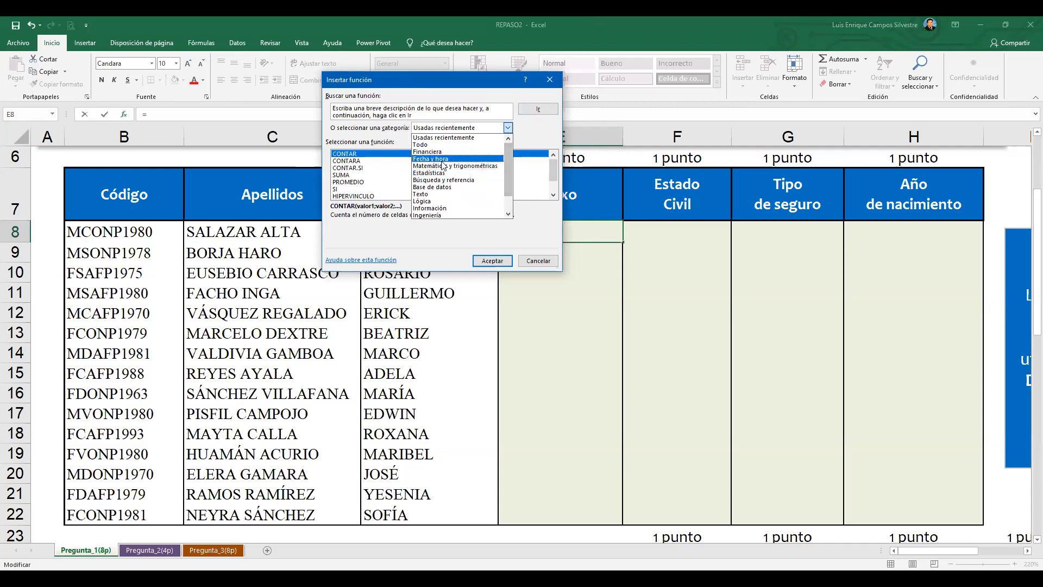
left_click(438, 194)
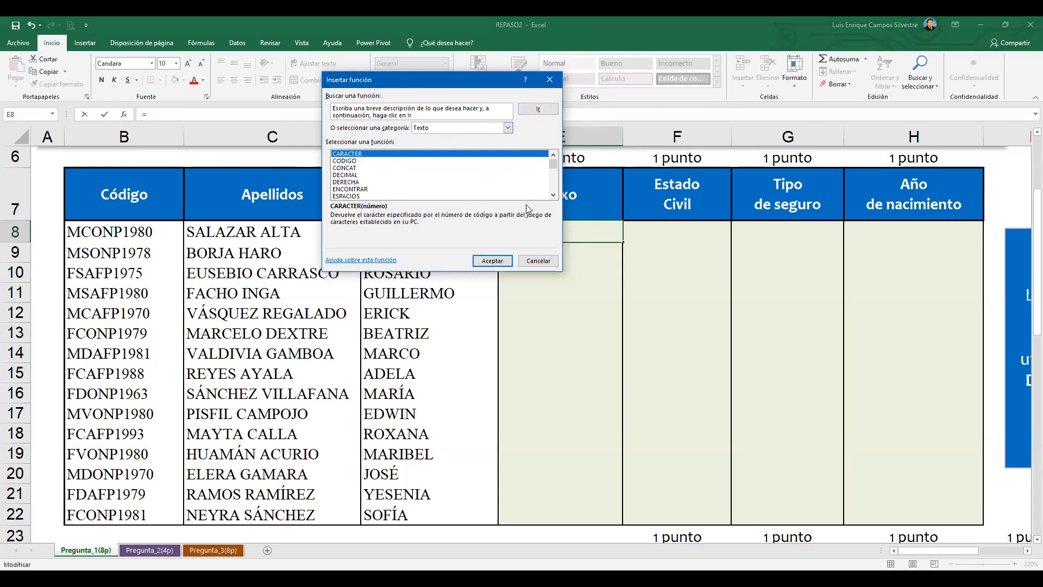
left_click(553, 195)
left_click(553, 195)
left_click(553, 195)
left_click(553, 195)
left_click(356, 161)
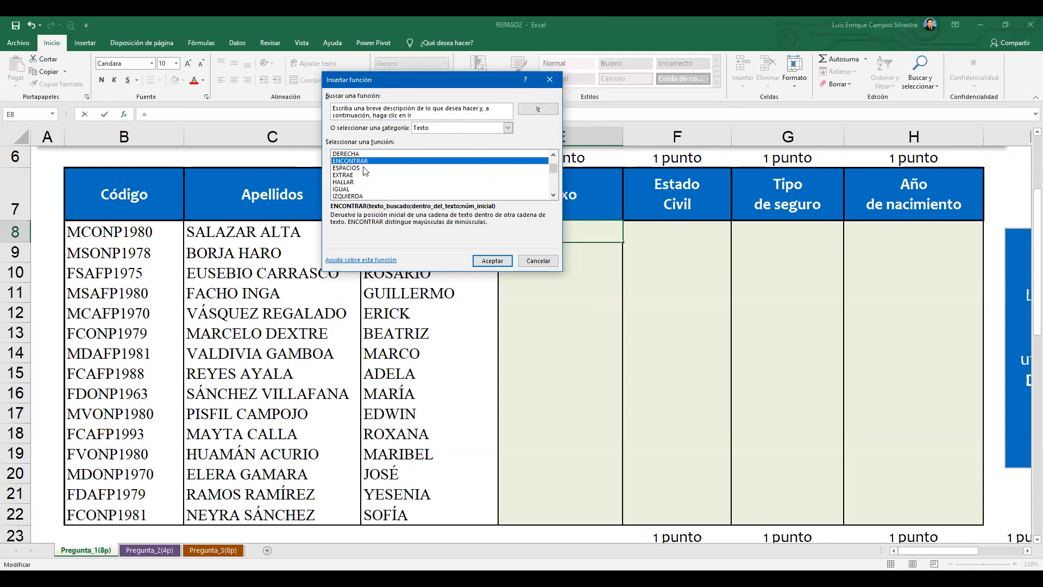
left_click(553, 195)
left_click(553, 195)
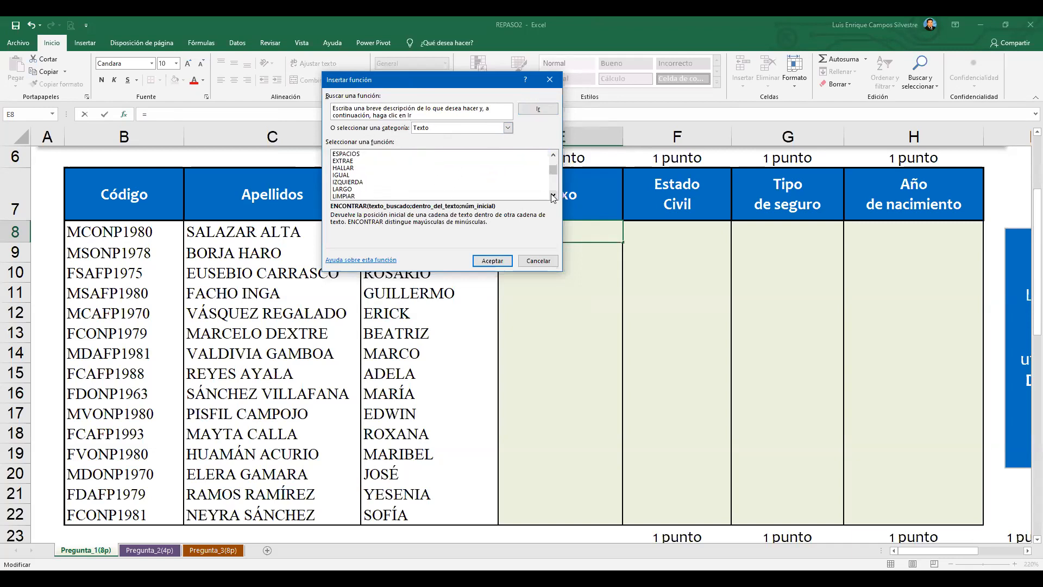
left_click(359, 168)
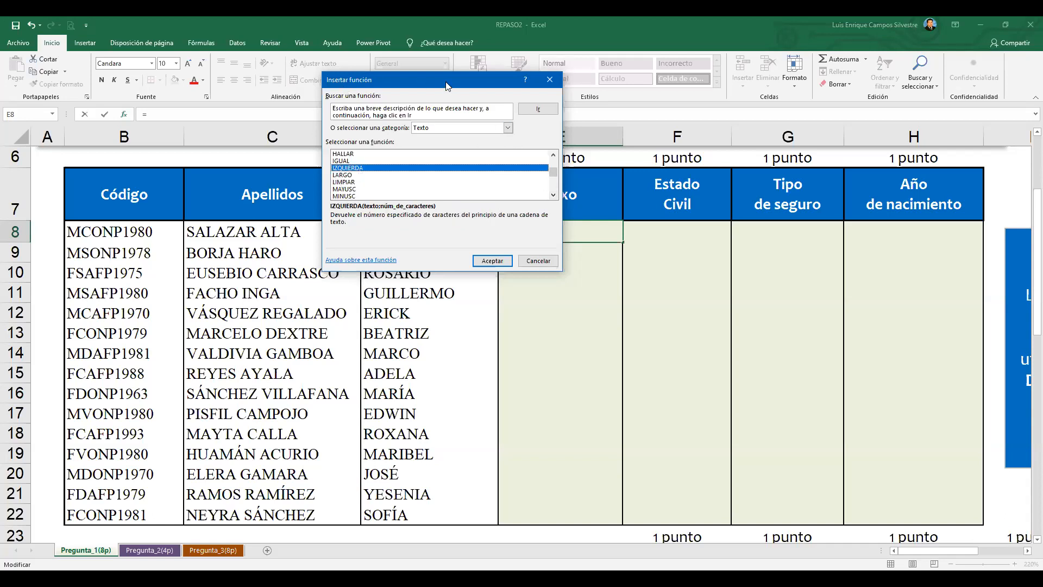
left_click_drag(452, 80, 496, 83)
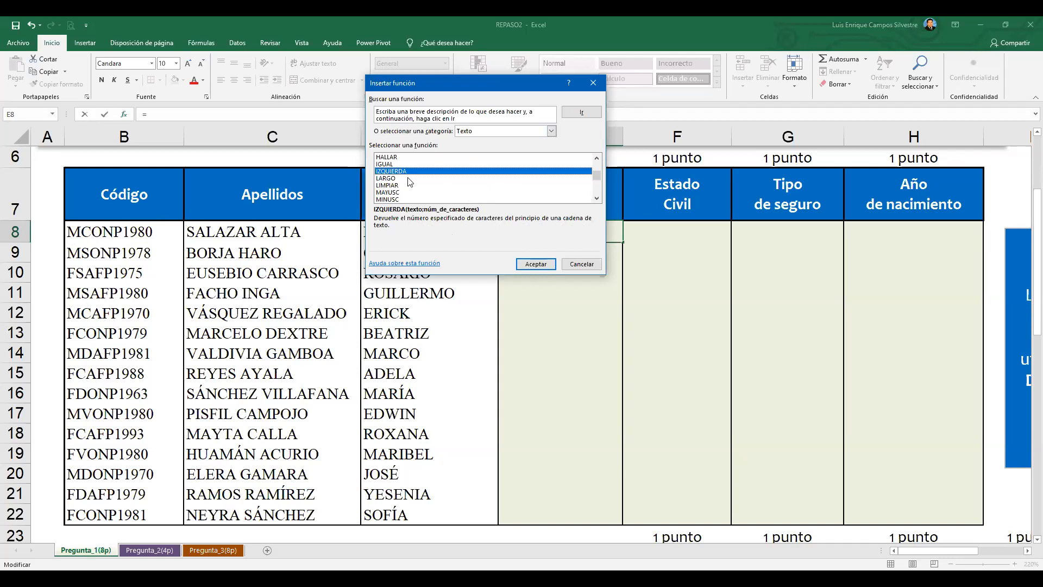
left_click(587, 265)
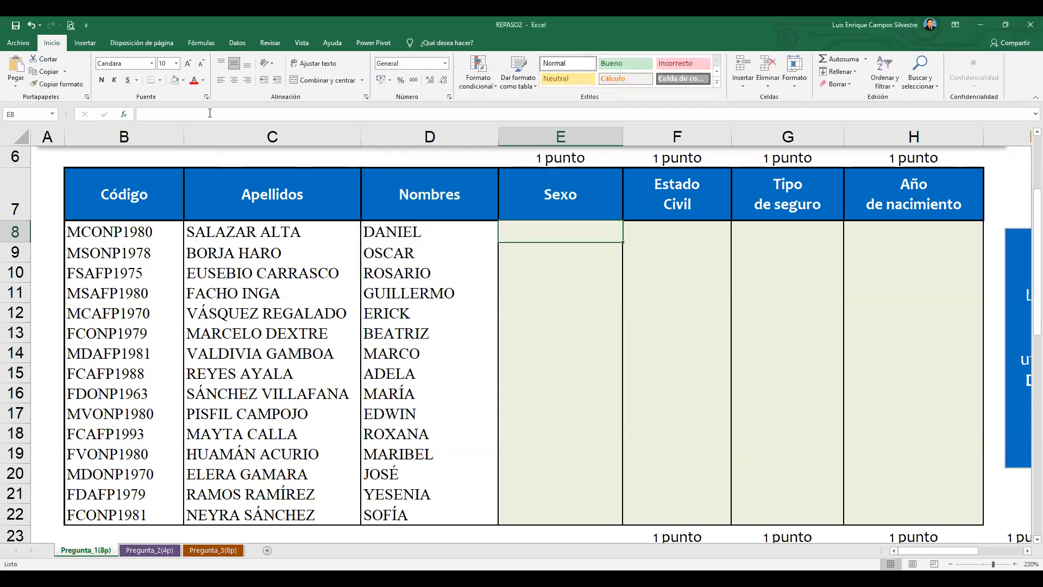
- Write the formula =IZQUIERDA(B8;1) in cell E8 to extract the sex letter from the code
left_click(210, 115)
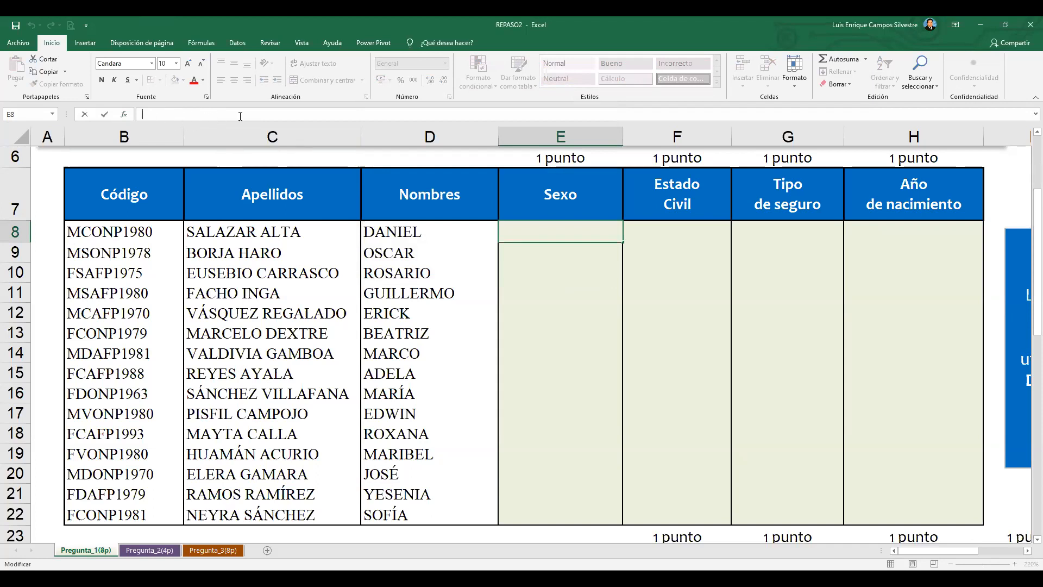
type("=")
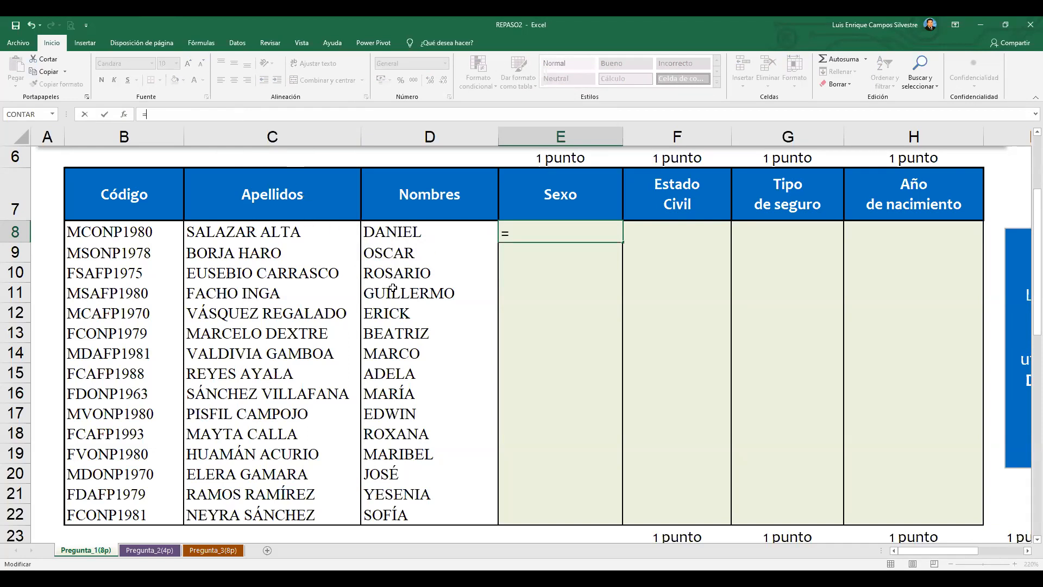
type("izquierda")
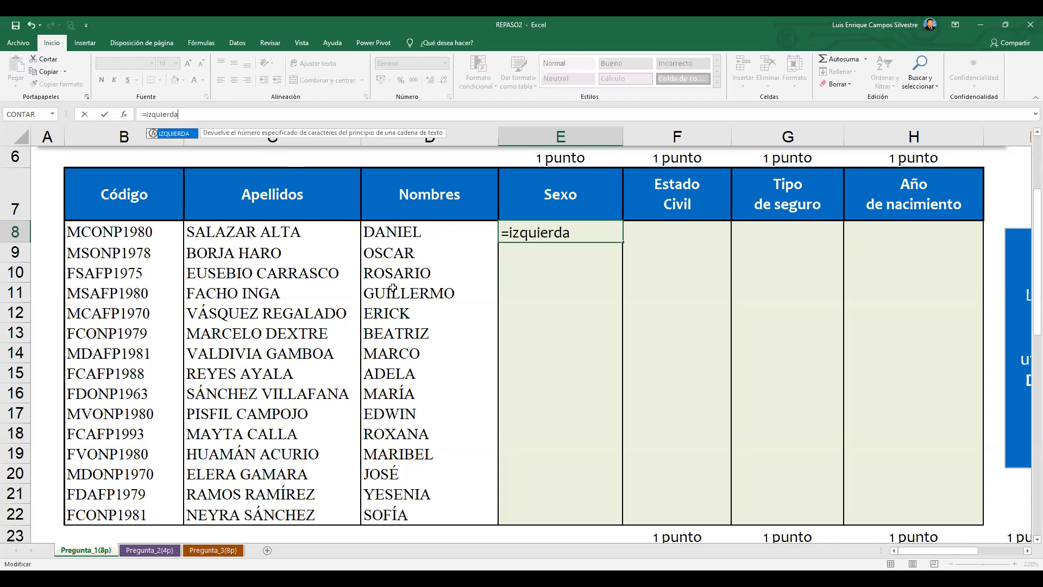
type("(")
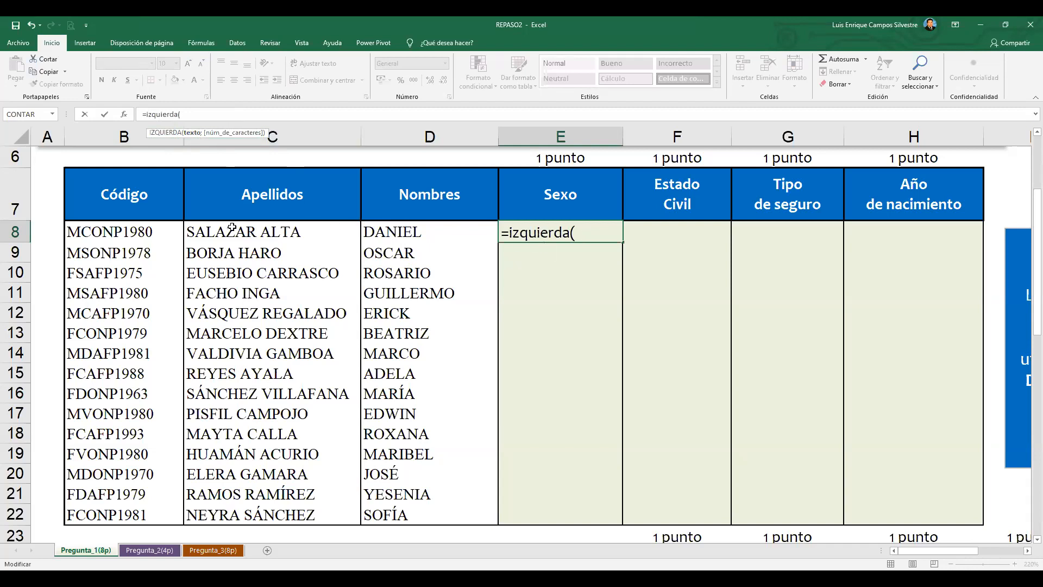
left_click(162, 233)
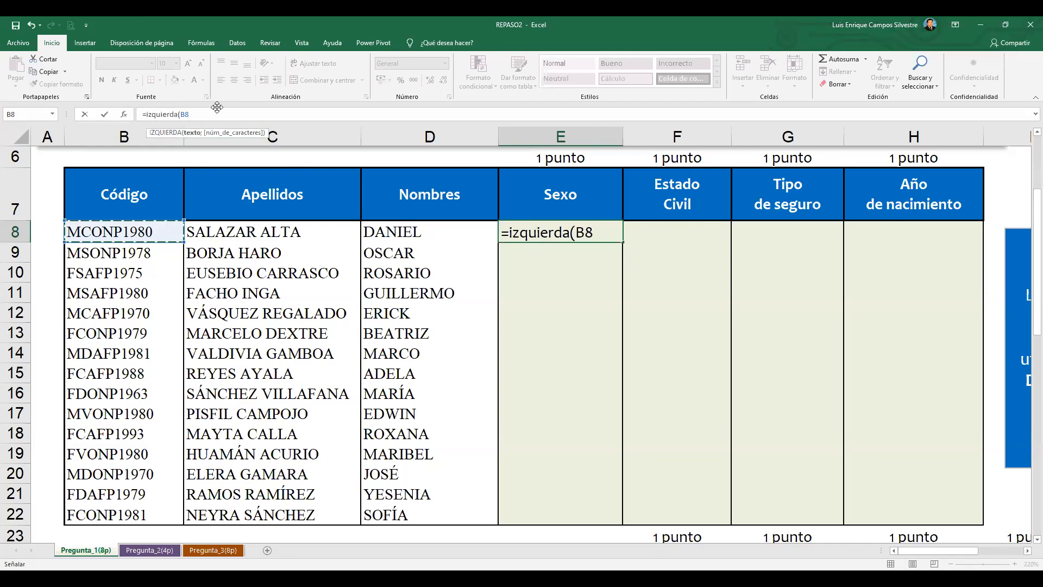
left_click_drag(173, 133, 196, 130)
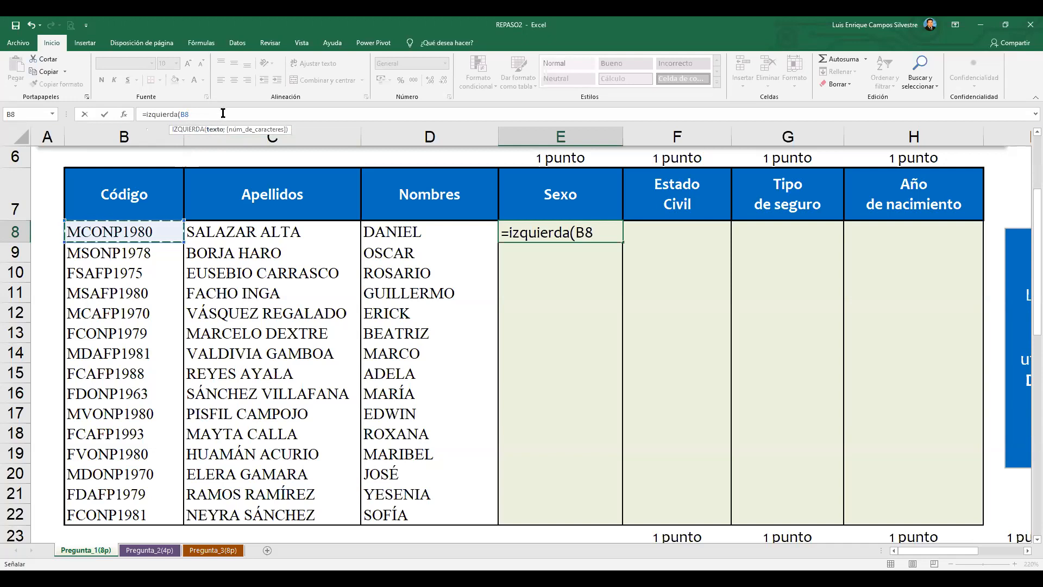
type(";")
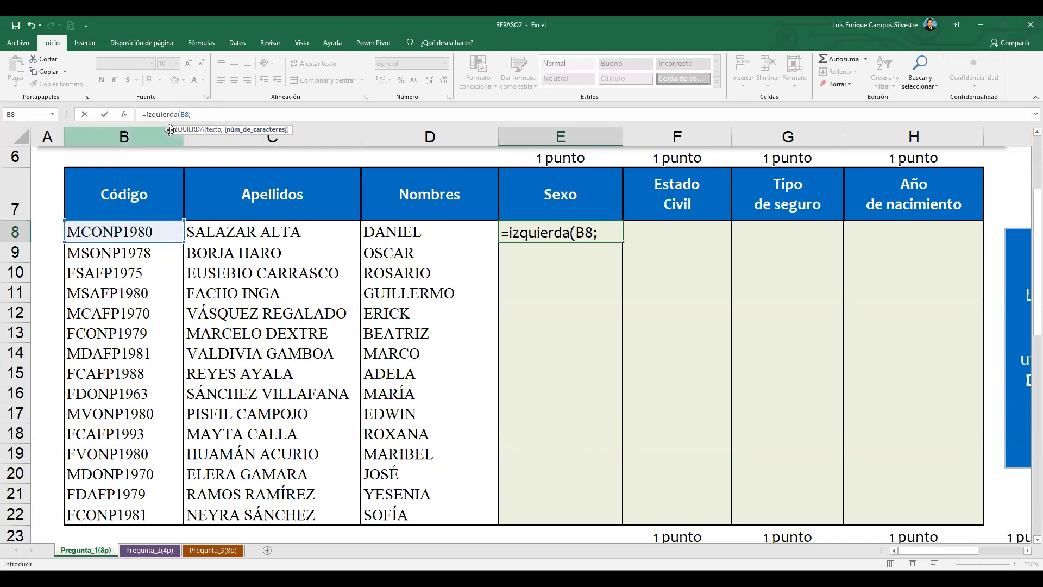
left_click(201, 114)
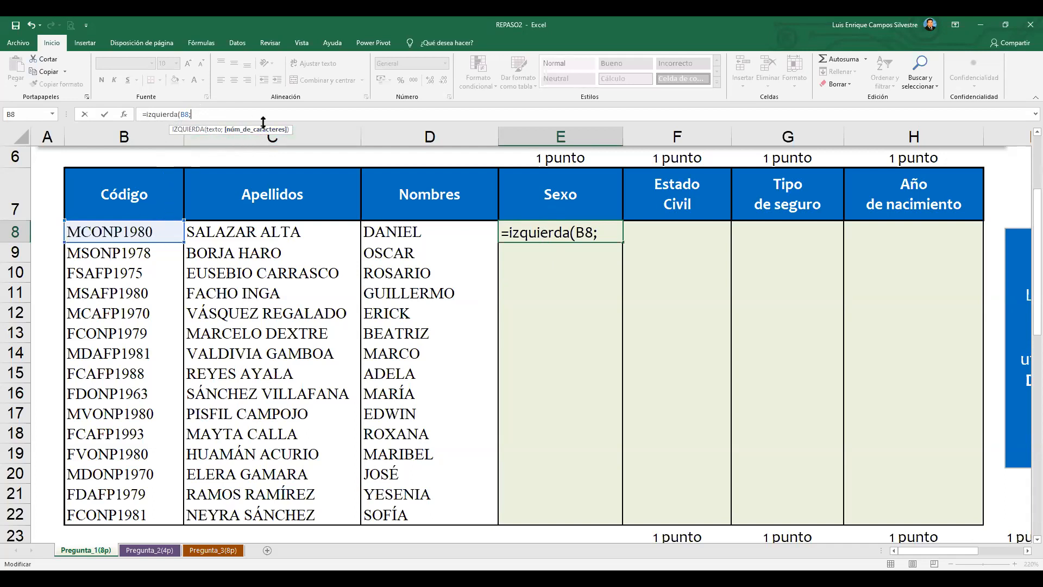
type("1)")
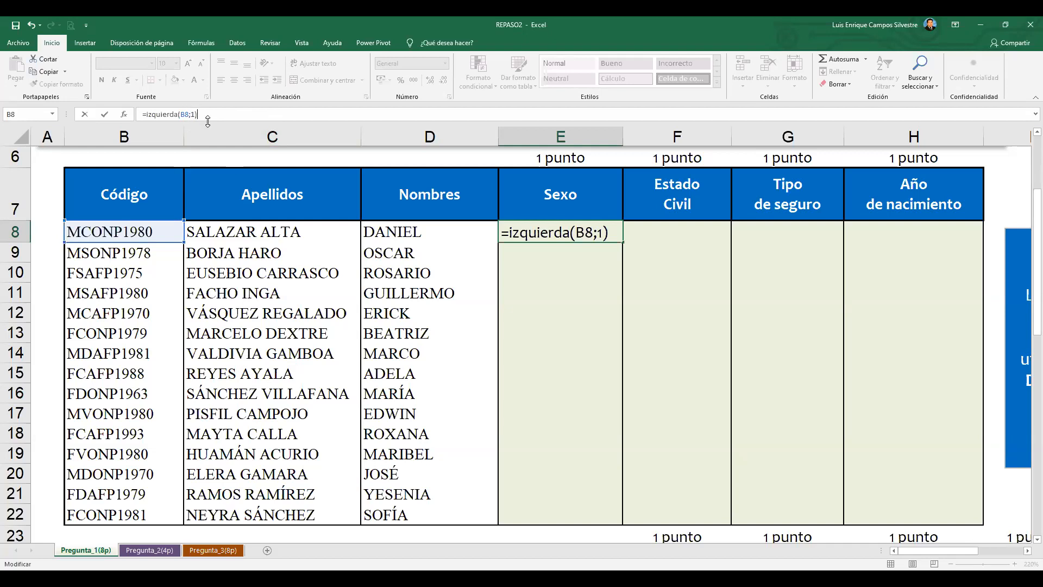
left_click(191, 112)
type("\"1\"")
left_click(275, 113)
left_click(197, 114)
key("BackSpace")
key("Delete")
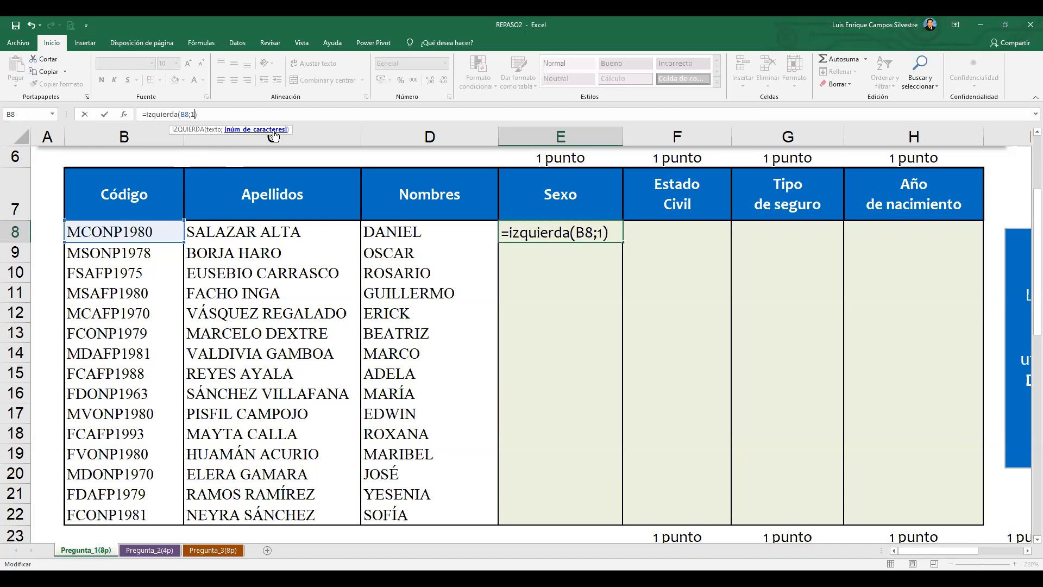
left_click(276, 116)
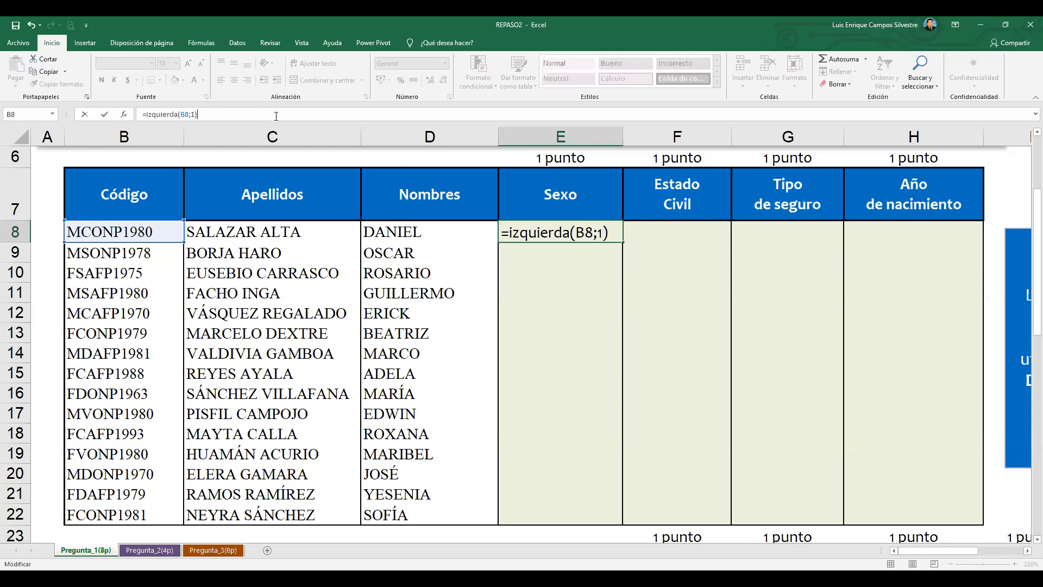
- Commit the formula in E8, center its result, and fill it down the Sexo column to row 22
key("Return")
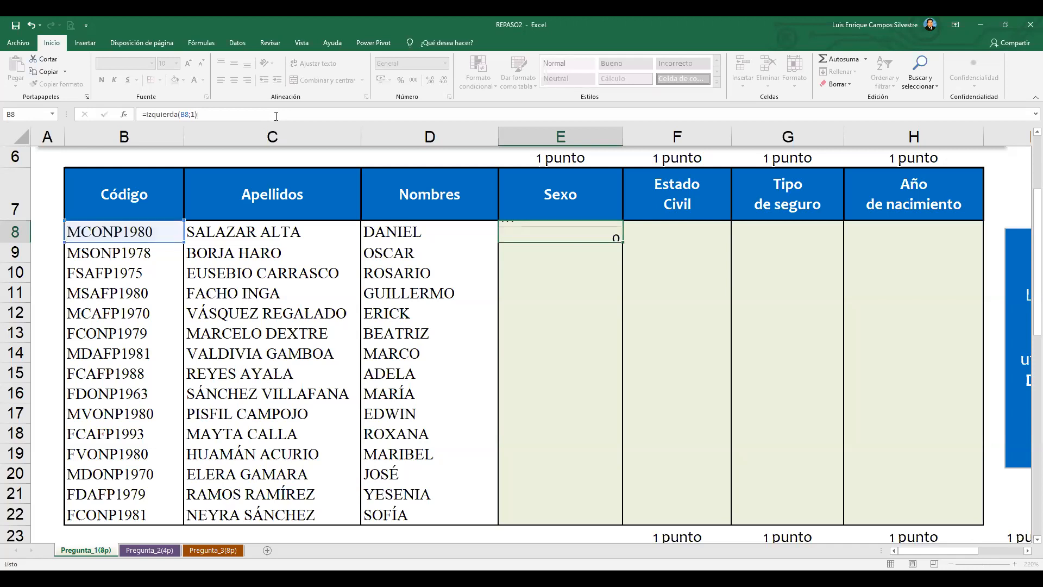
key("Up")
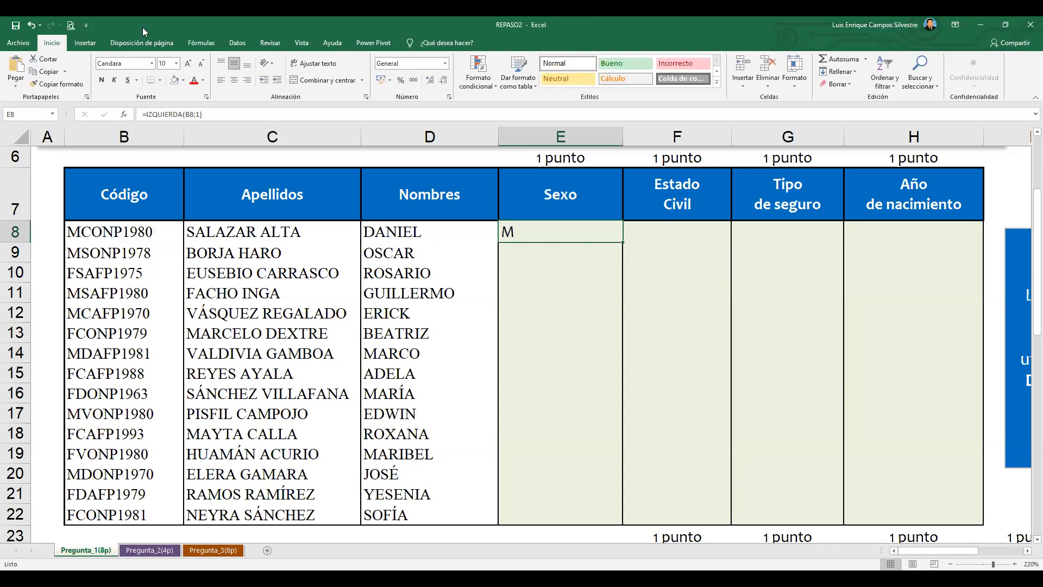
left_click(236, 81)
left_click_drag(623, 243, 624, 517)
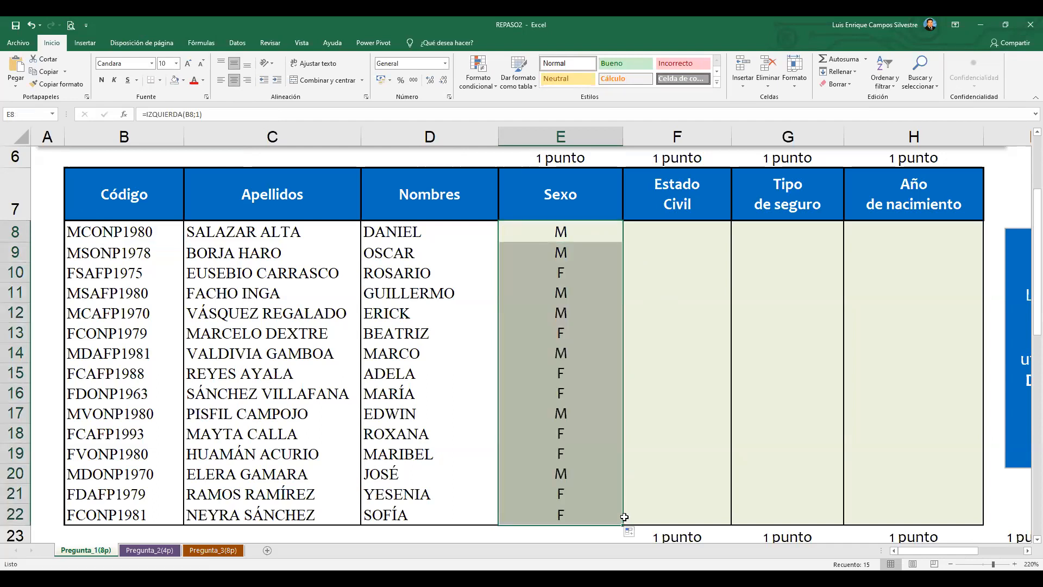
- Check the Sexo results against the codes and names in rows 8, 10 and 15
left_click(576, 279)
left_click_drag(163, 231, 561, 229)
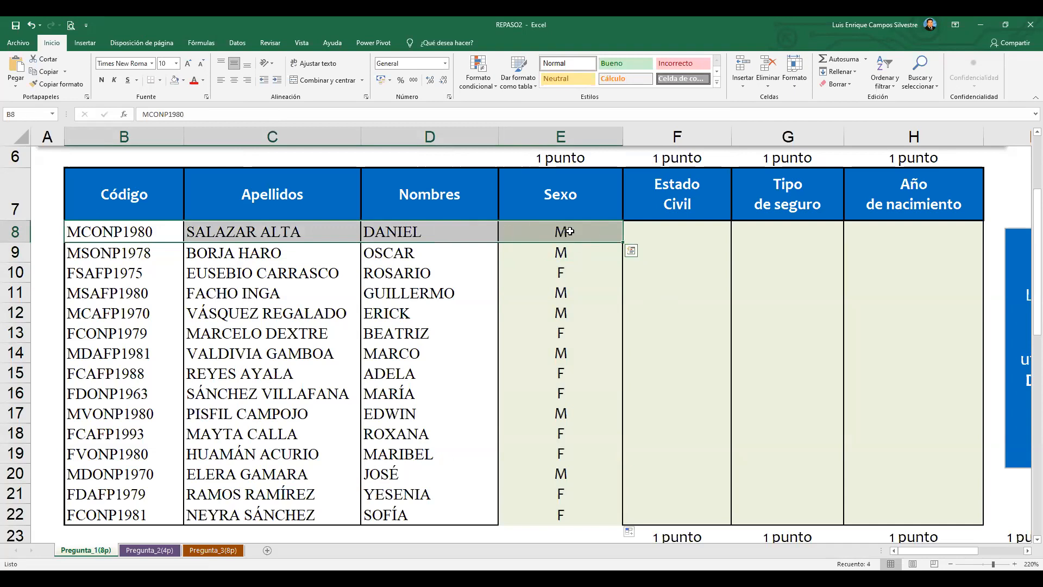
left_click_drag(148, 274, 543, 280)
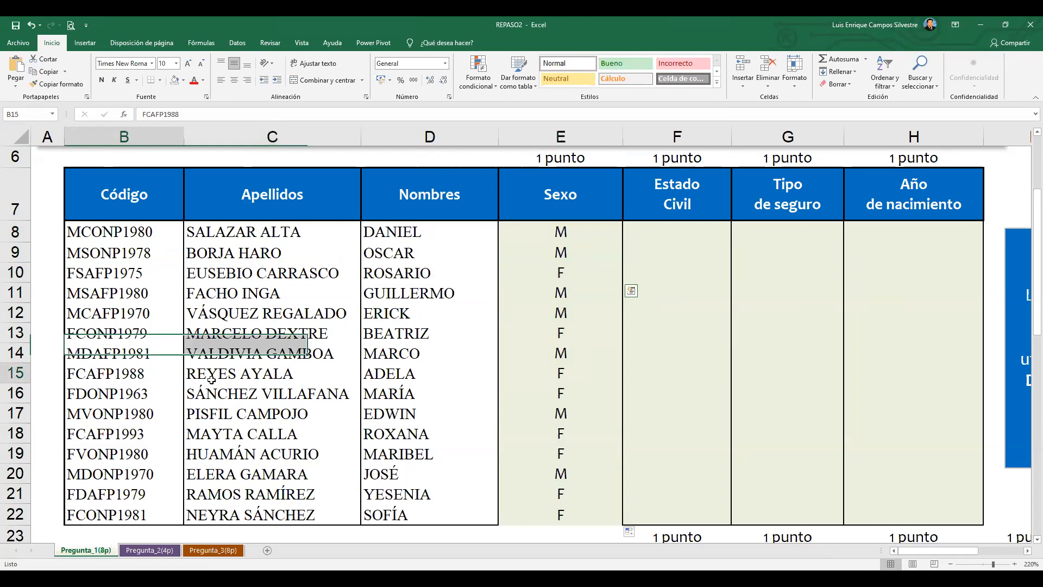
left_click_drag(150, 379, 518, 380)
left_click(562, 315)
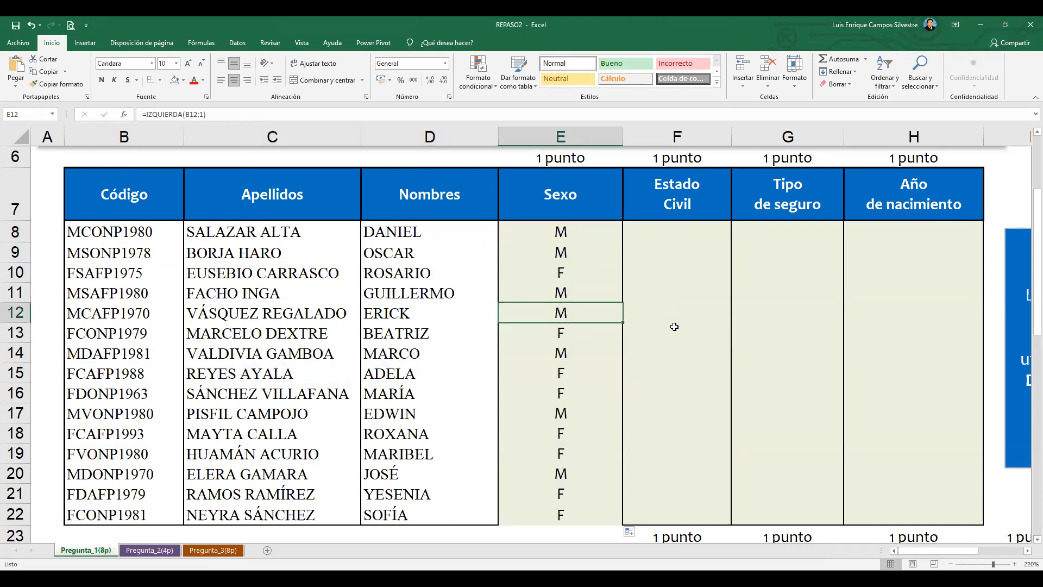
- Examine the second letter of the codes in rows 8 to 16 as the source for the Estado Civil column
scroll(674, 327, "down", 1)
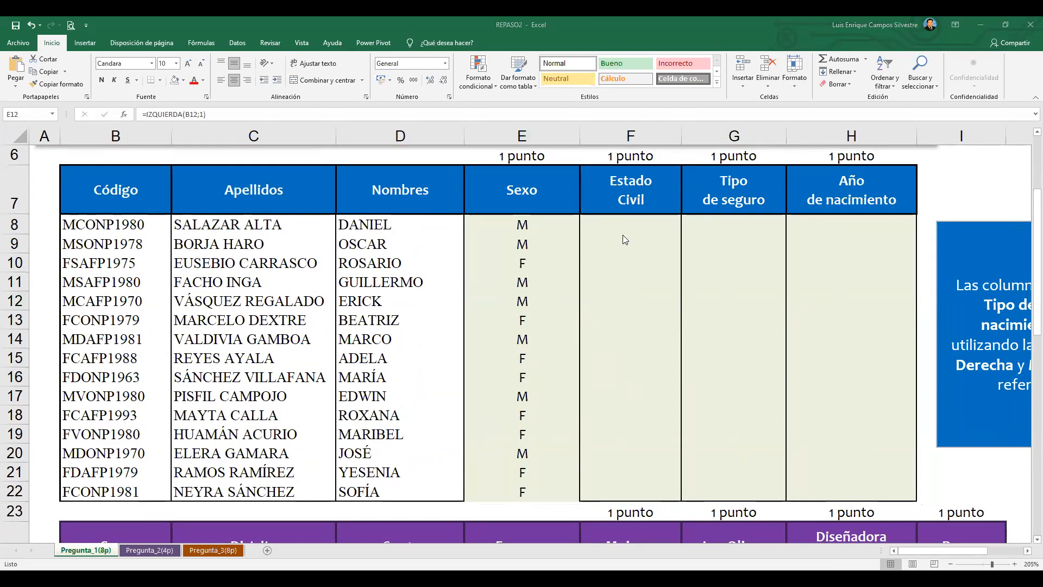
left_click(624, 222)
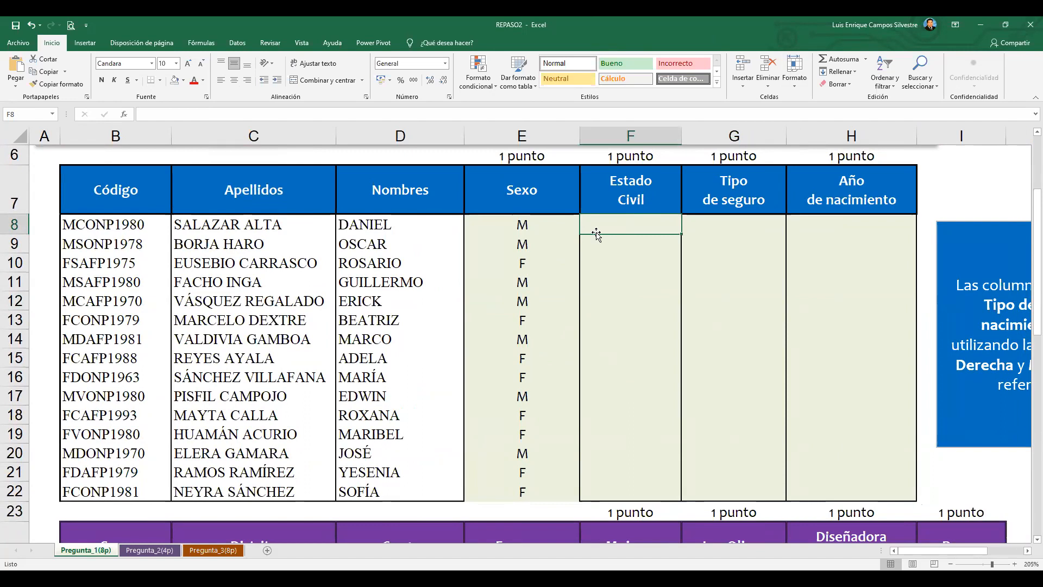
left_click(140, 224)
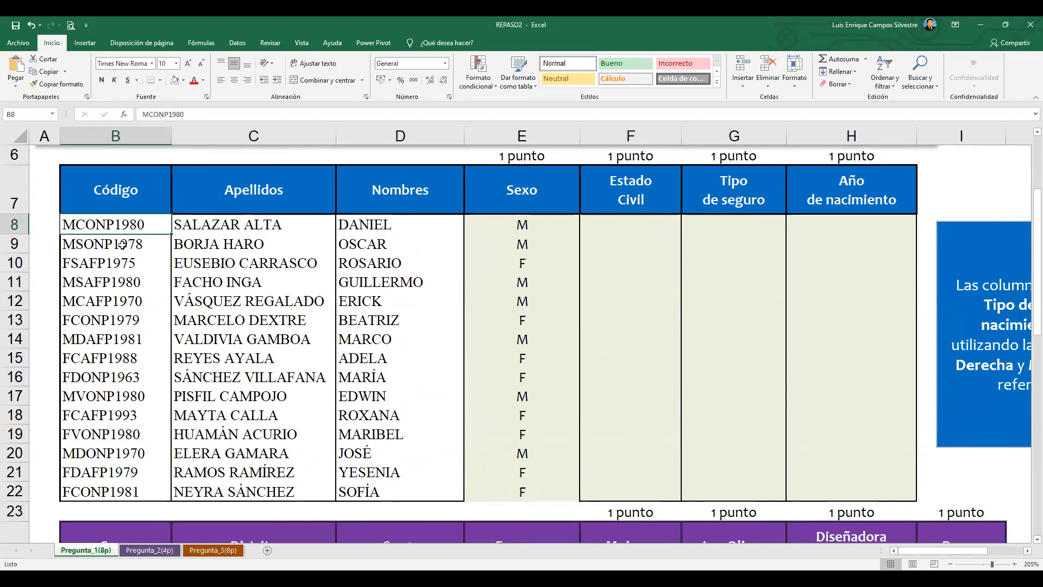
left_click(82, 237)
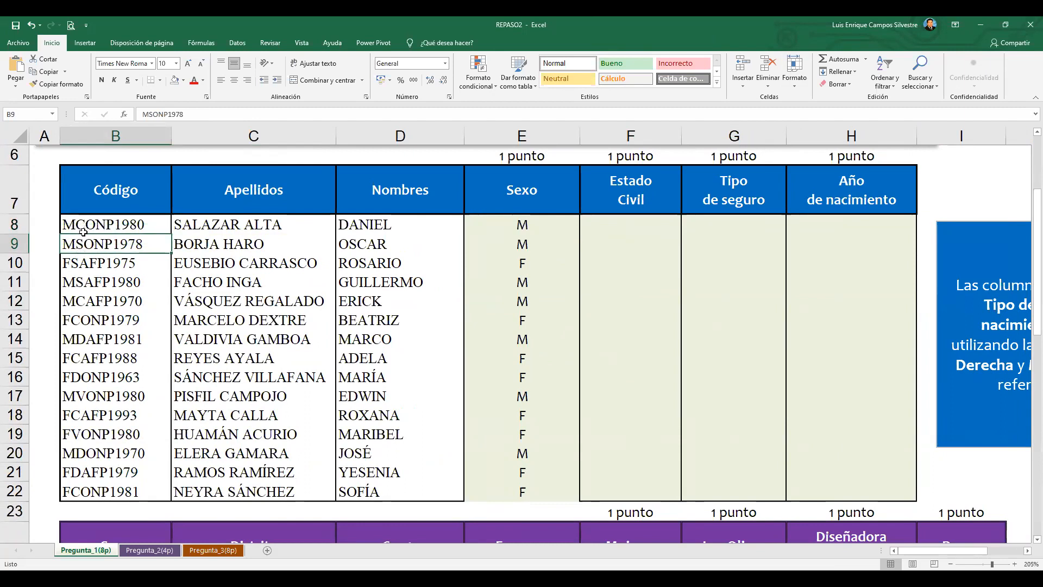
left_click(83, 265)
left_click(82, 300)
left_click(83, 338)
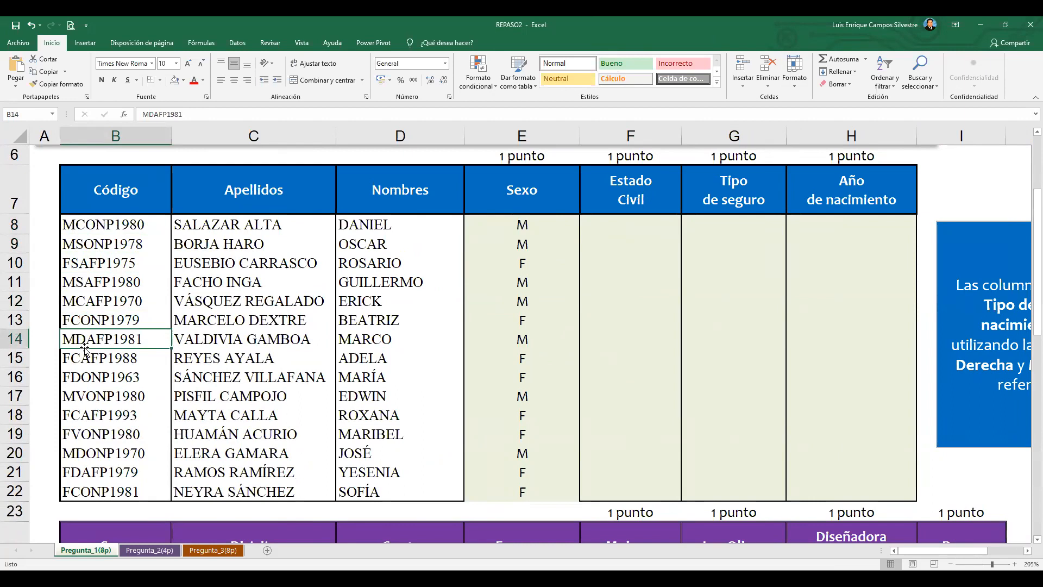
left_click(104, 376)
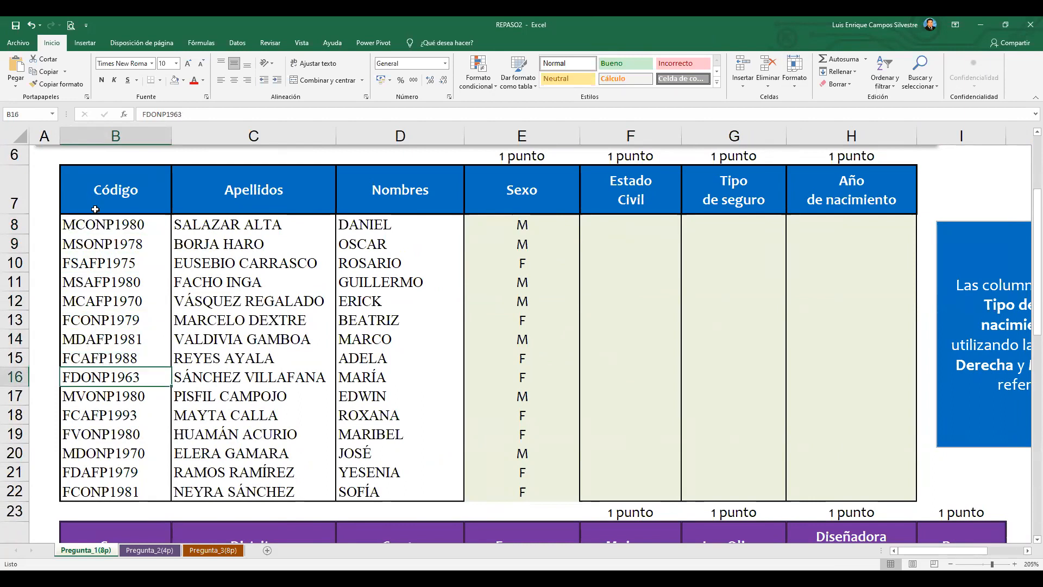
left_click(626, 228)
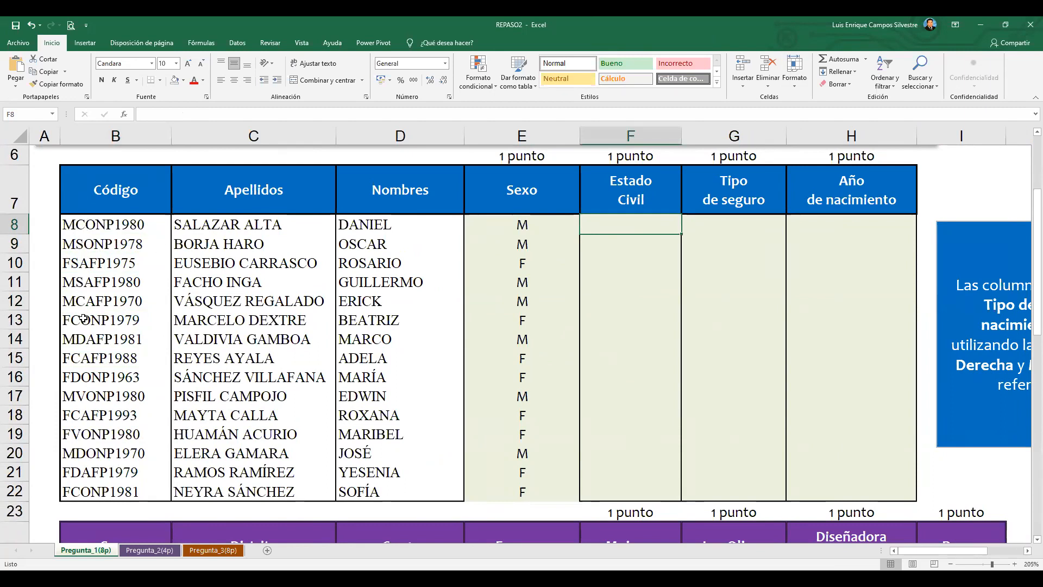
- Review the remaining codes down to row 22, go over the Código column again, and select the first Estado Civil cell, F8
left_click(80, 393)
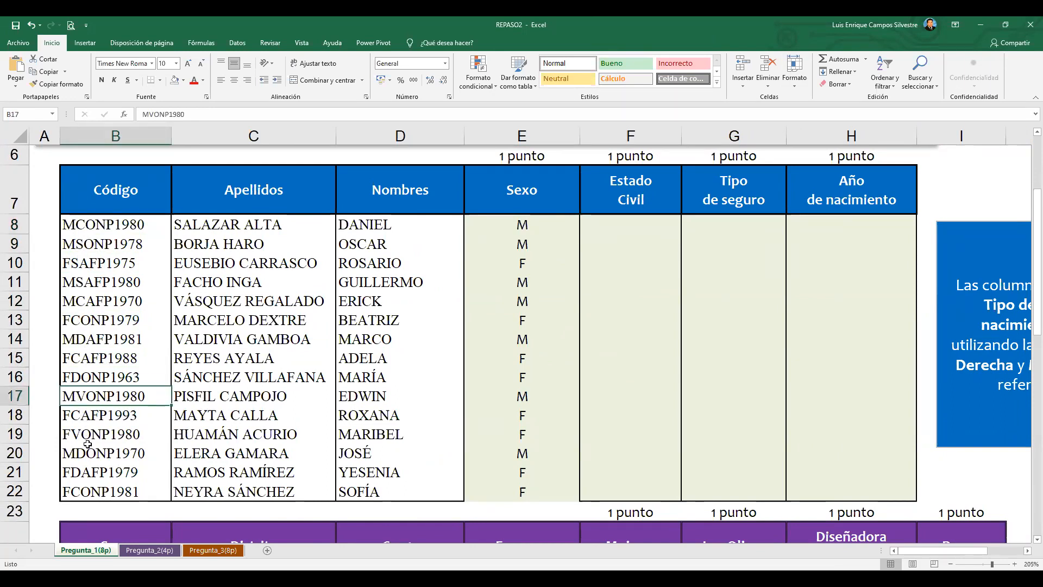
left_click(84, 468)
left_click(84, 491)
left_click(101, 249)
left_click(104, 280)
left_click(108, 330)
left_click(115, 399)
left_click(125, 432)
left_click(132, 451)
left_click(130, 477)
left_click(130, 232)
left_click(642, 221)
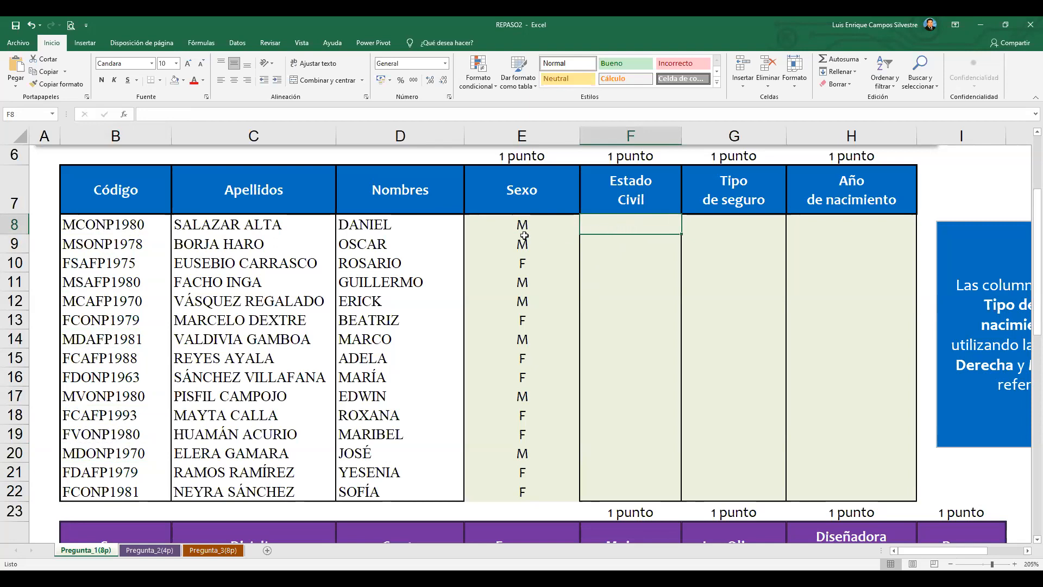
- Enter the trial text MC in F8, the first Estado Civil cell, copying the first two letters of the code in B8
left_click(130, 228)
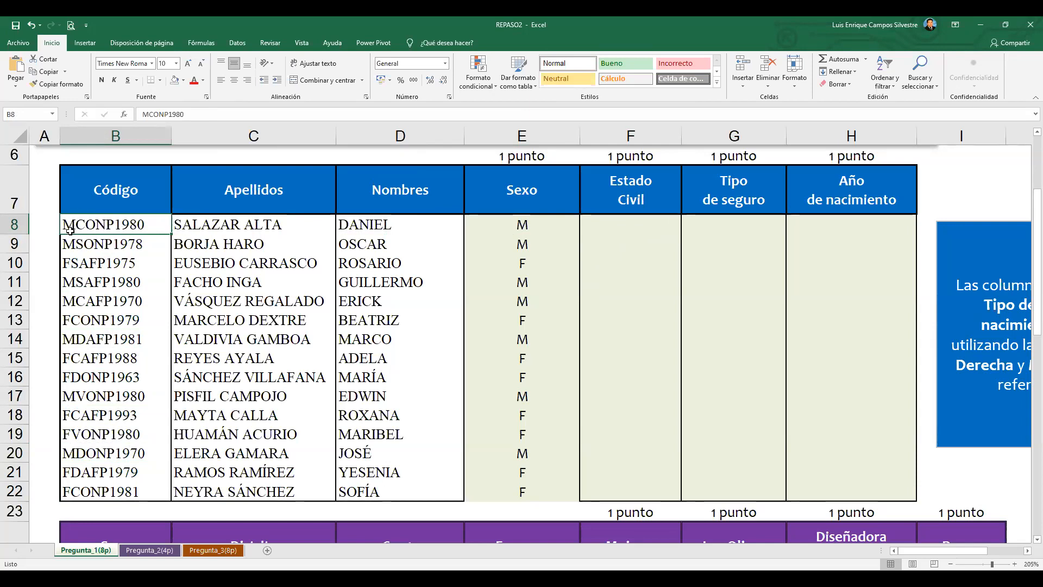
left_click(609, 225)
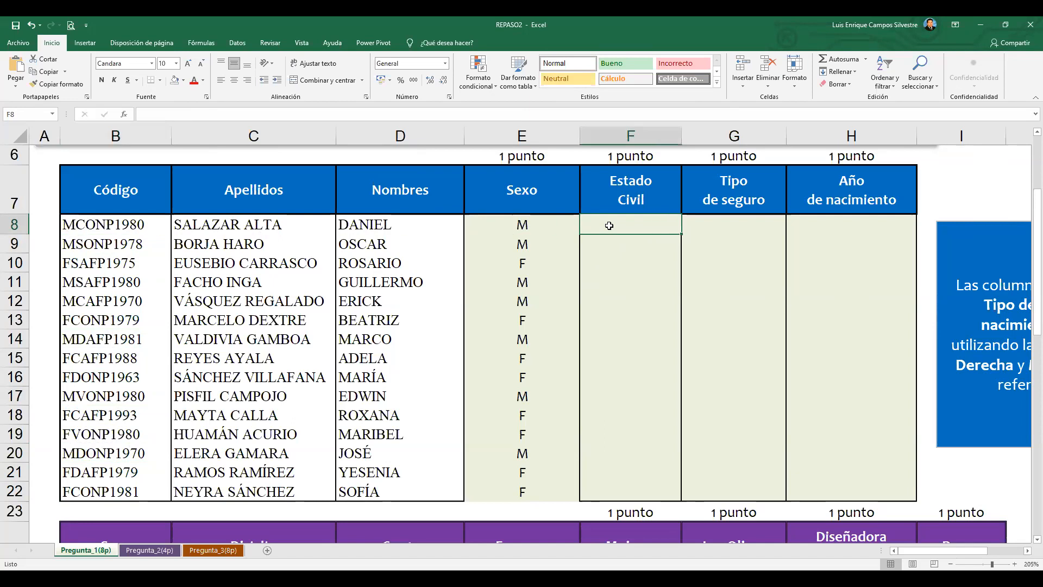
type("MC")
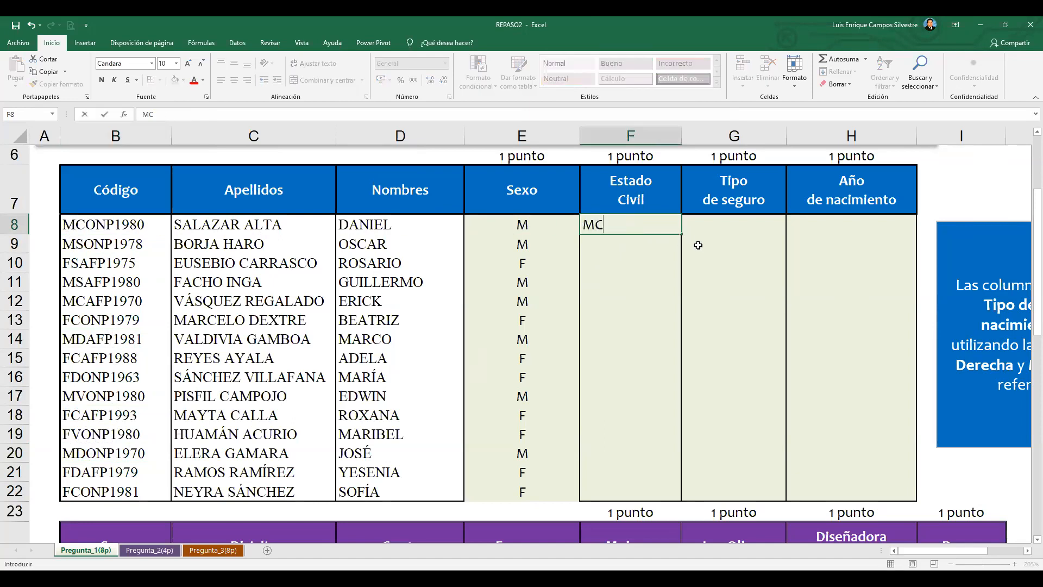
left_click(700, 247)
- Center cell F8 horizontally and clear its trial text
left_click(647, 226)
left_click(234, 80)
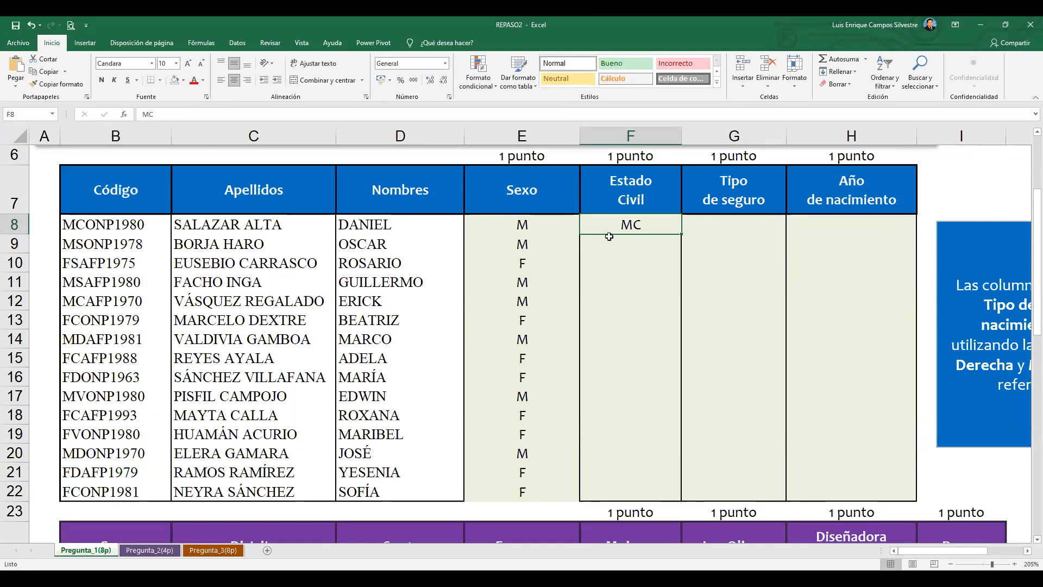
key("Delete")
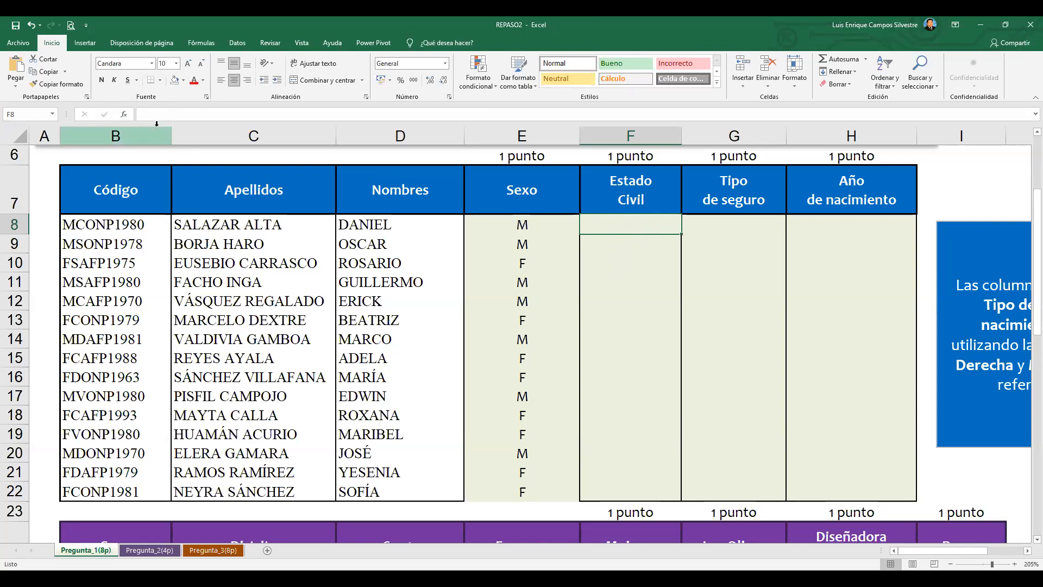
- Look up the EXTRAE function among the Texto functions, review its description and arguments, and leave without inserting it
left_click(125, 116)
left_click_drag(472, 90, 582, 119)
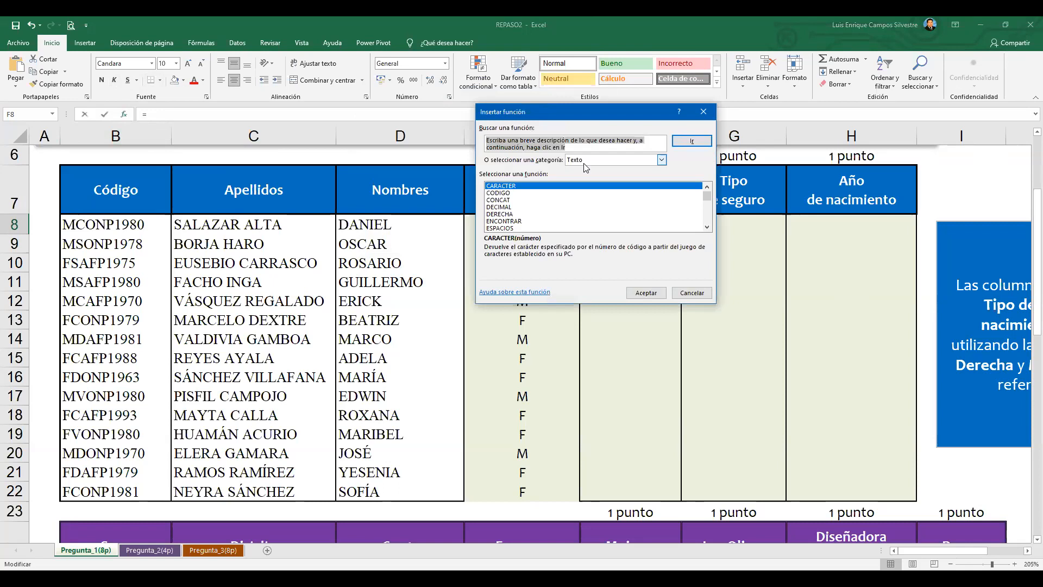
left_click(503, 200)
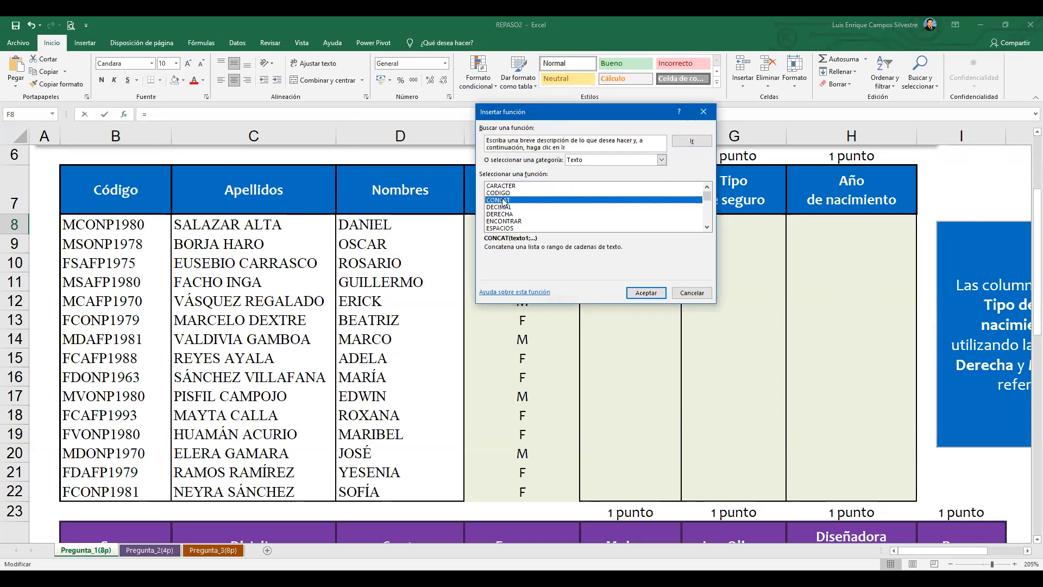
left_click(707, 228)
left_click(707, 227)
left_click(708, 228)
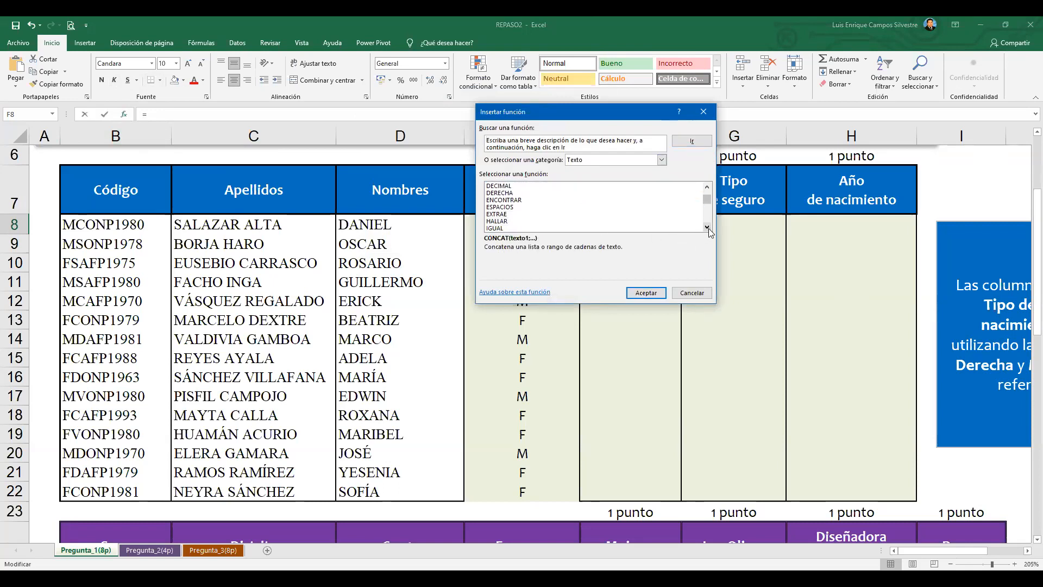
left_click(506, 214)
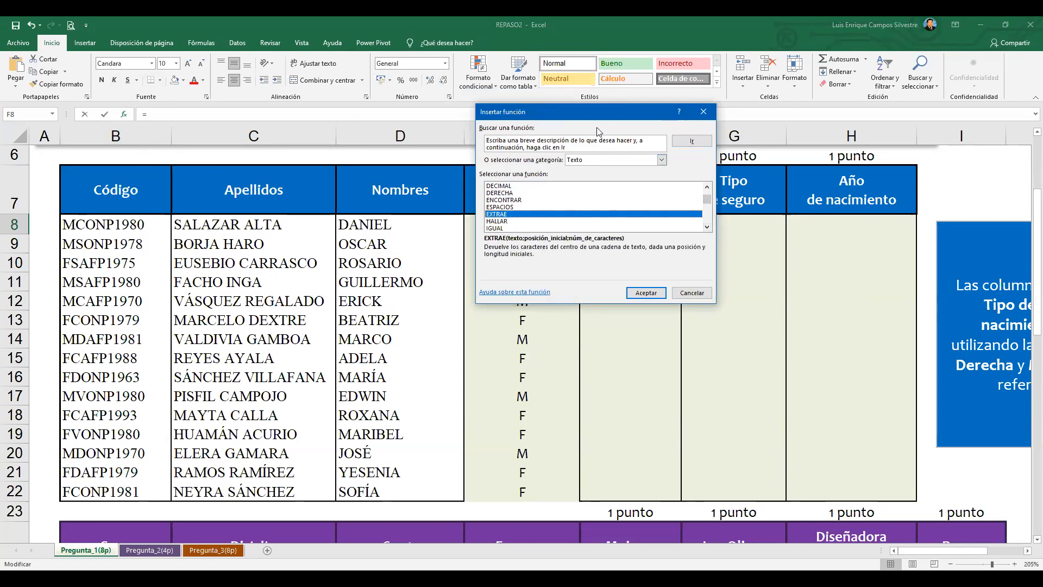
left_click_drag(515, 118, 552, 88)
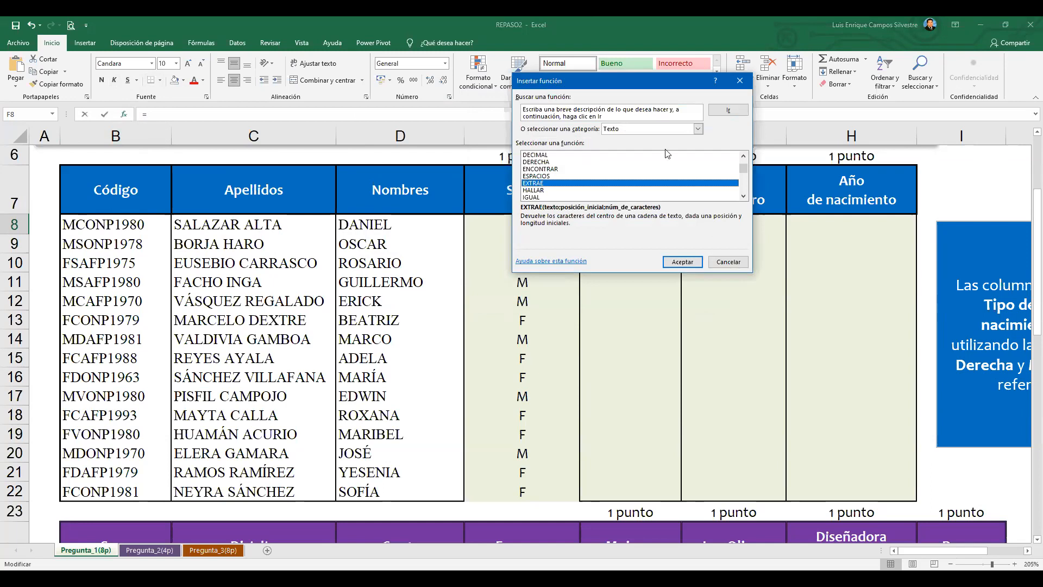
double_click(538, 185)
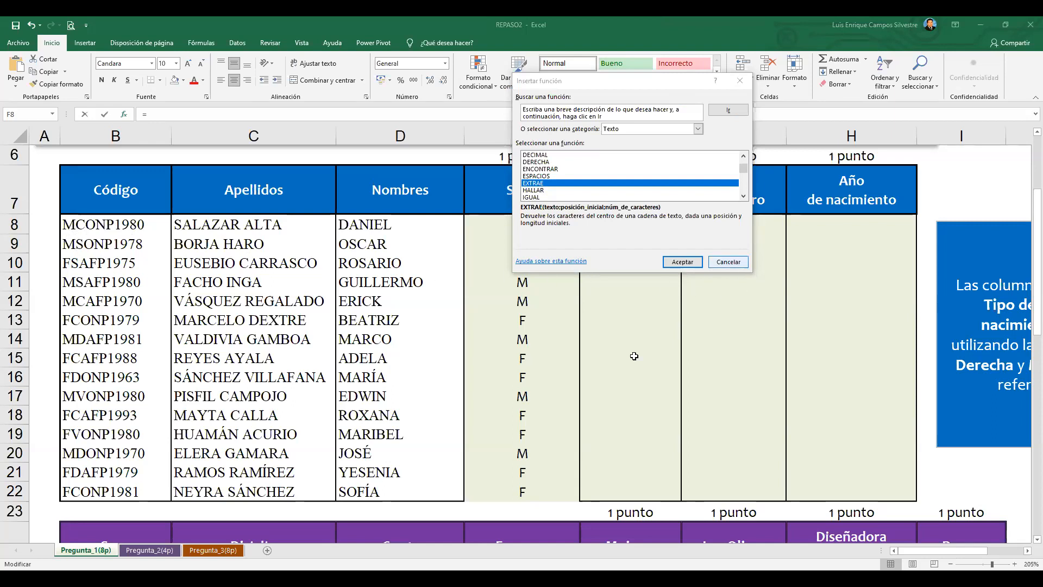
key("Escape")
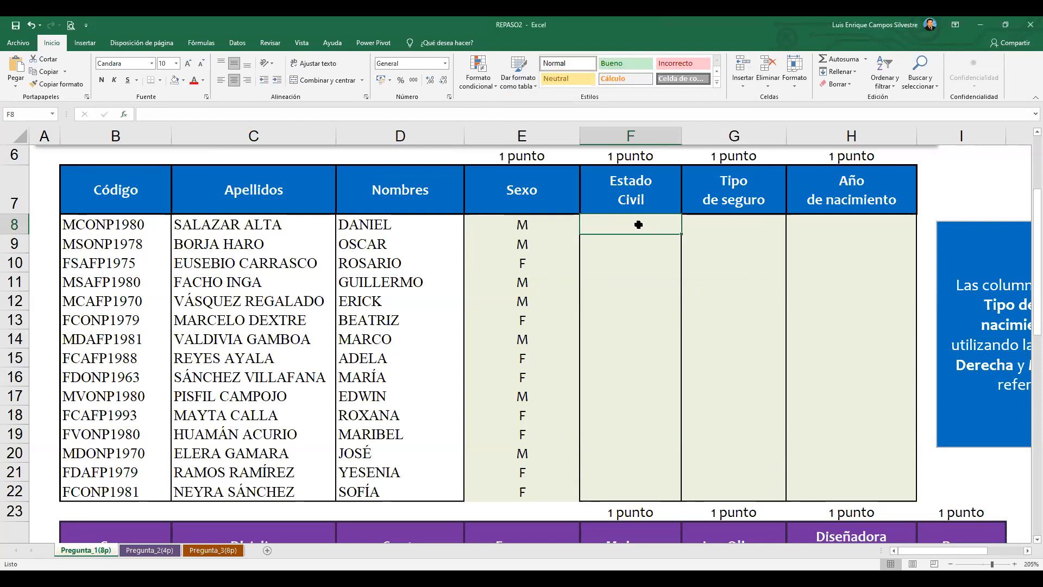
- Write the formula =EXTRAE(B8;2;1) in F8 to extract the second character of the code
left_click(200, 114)
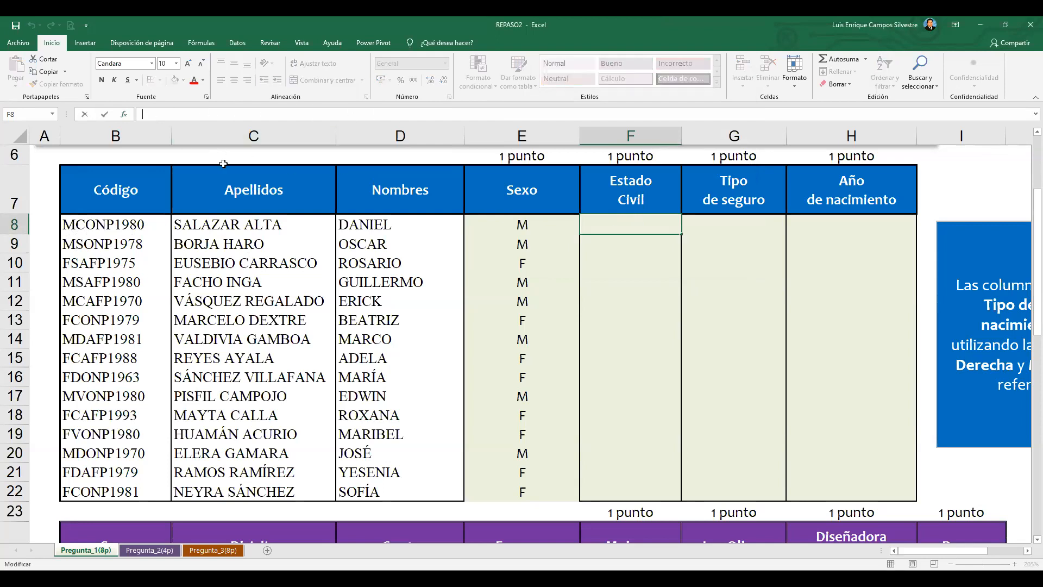
type("=")
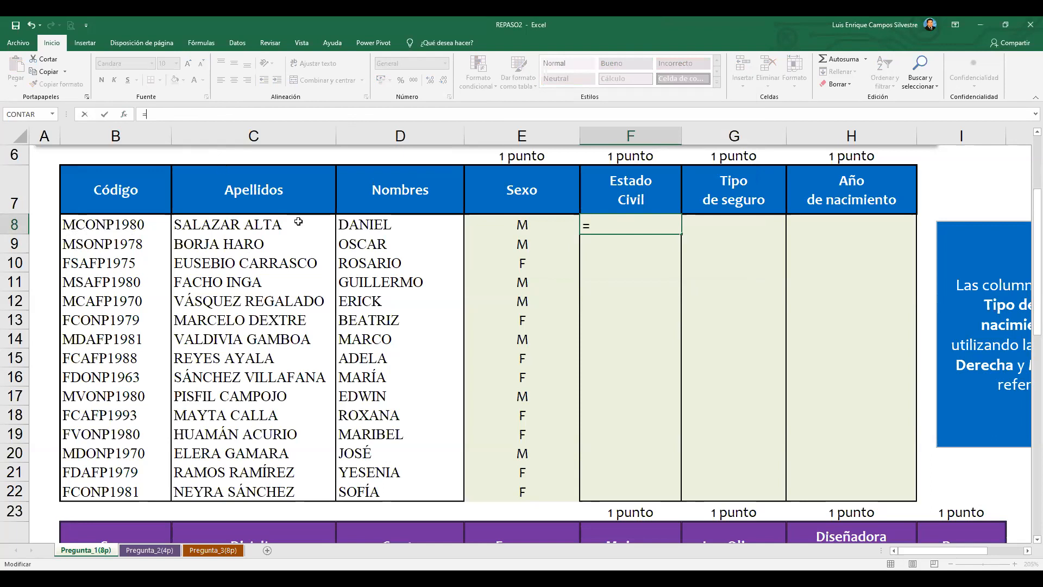
type("EXTRAE")
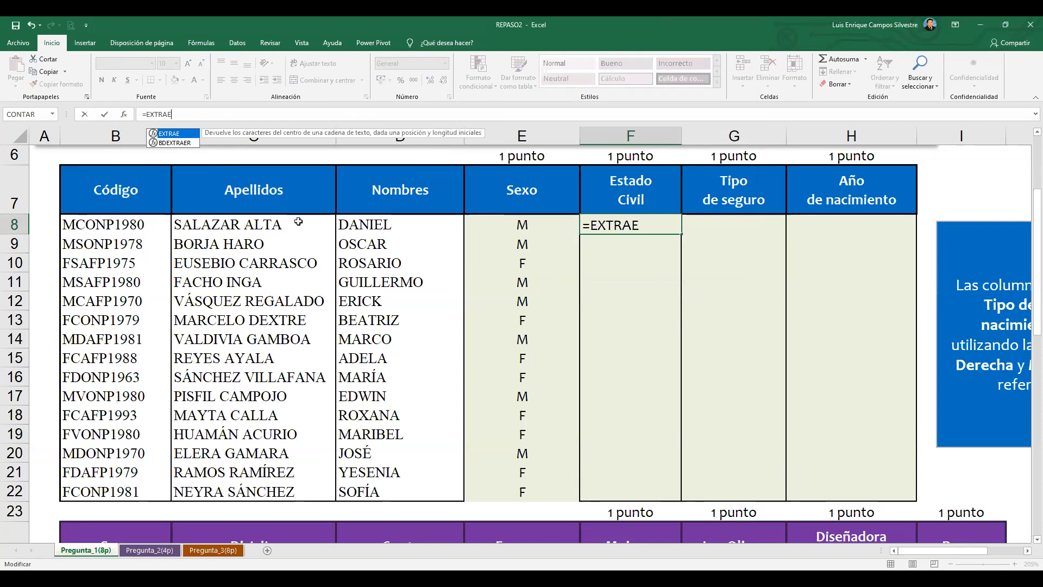
type("(")
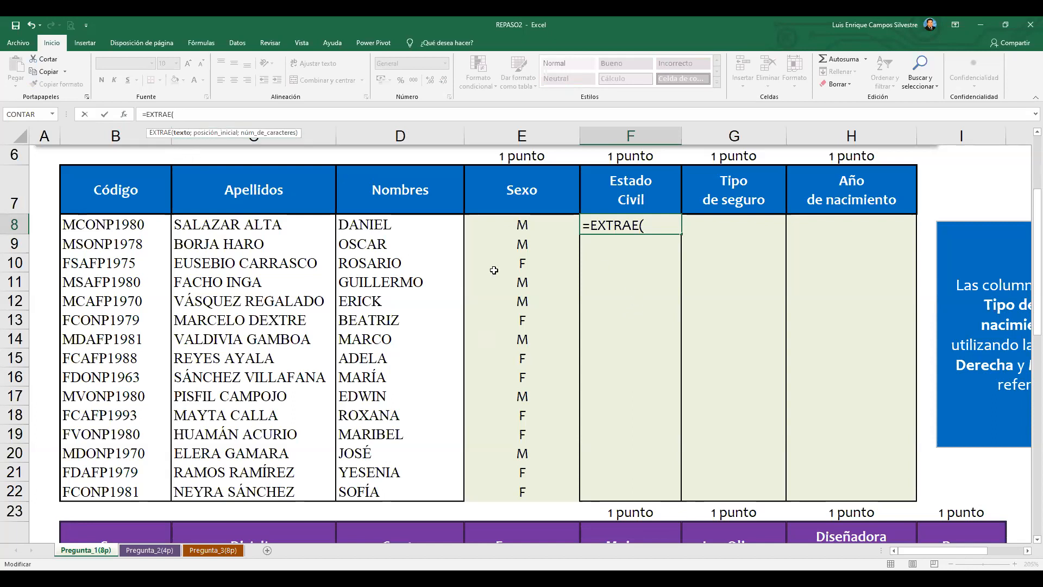
left_click(147, 227)
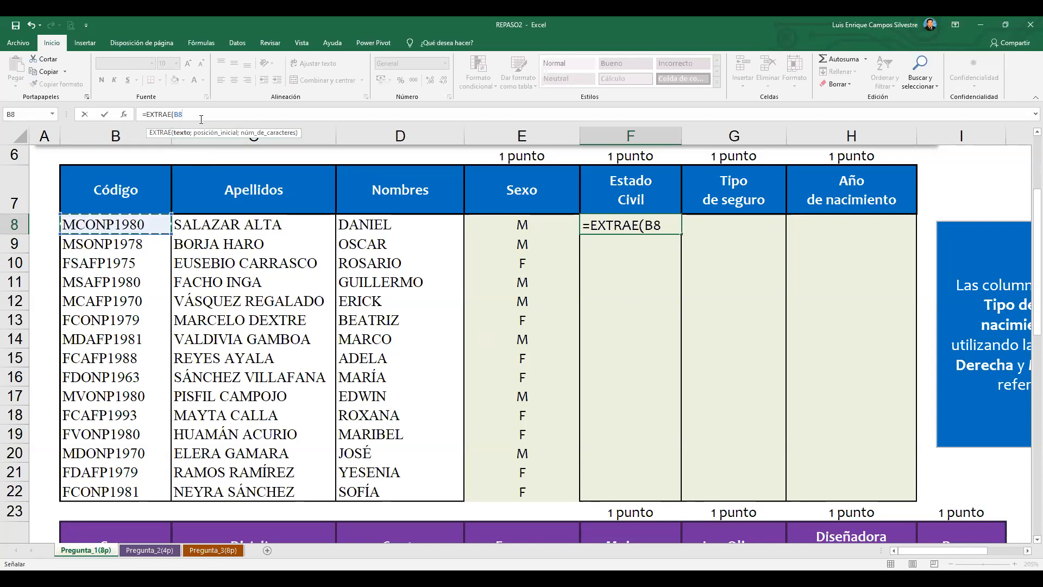
type(";2")
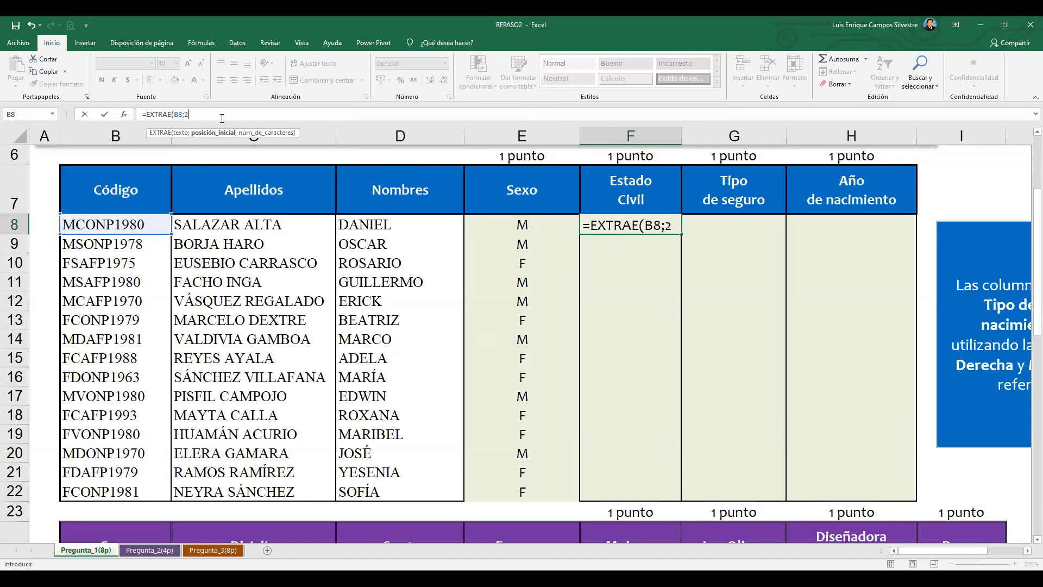
type(";1")
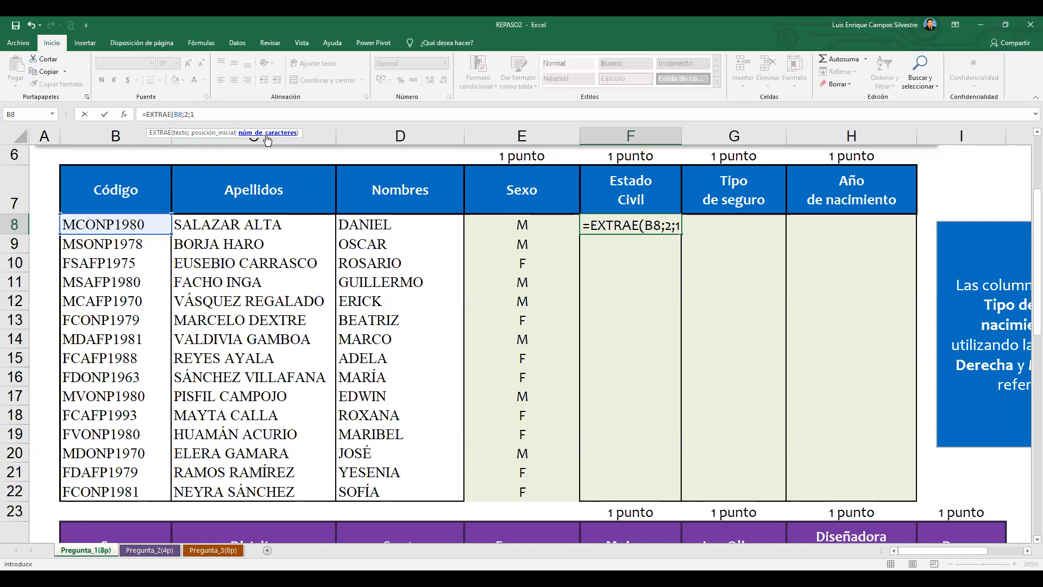
type(")")
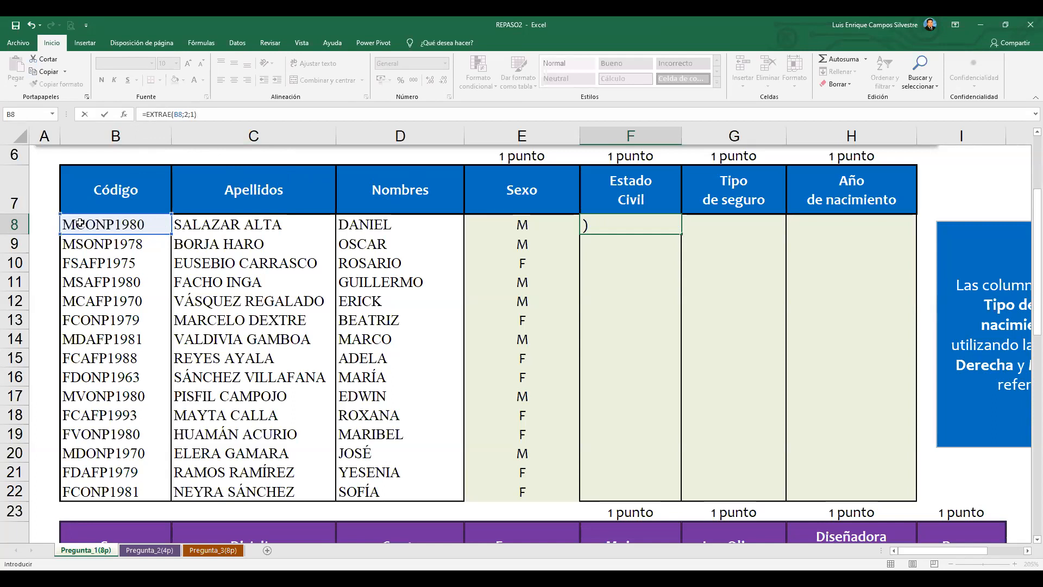
- Commit the EXTRAE formula in F8 and fill it down the Estado Civil column to row 22
left_click(194, 115)
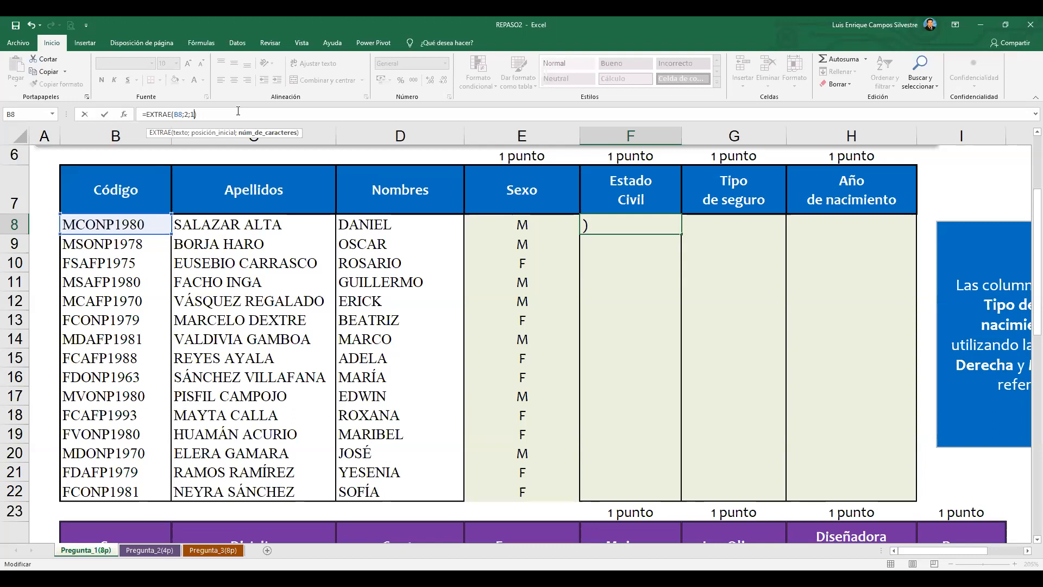
left_click(238, 111)
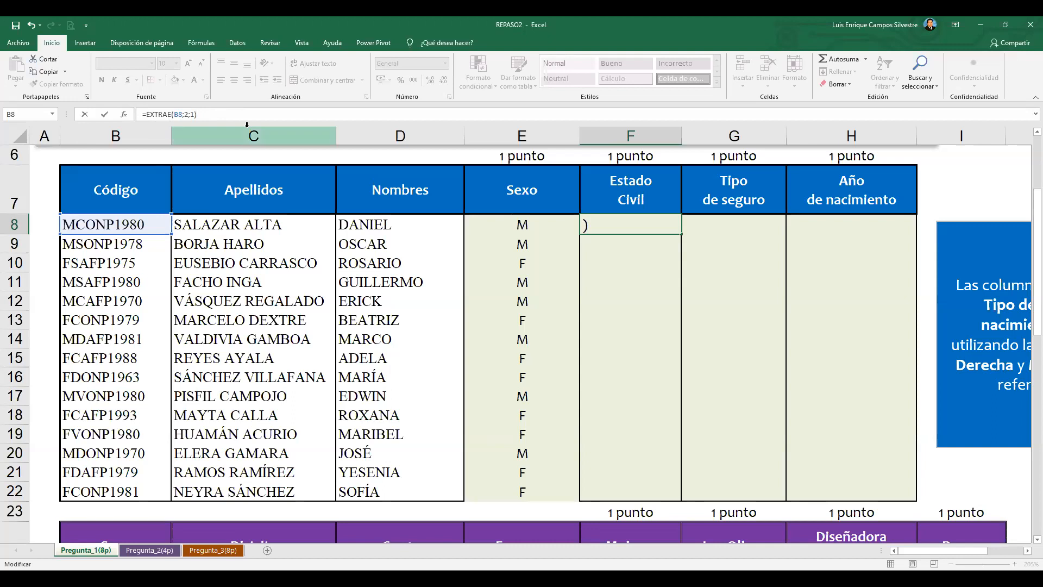
key("Return")
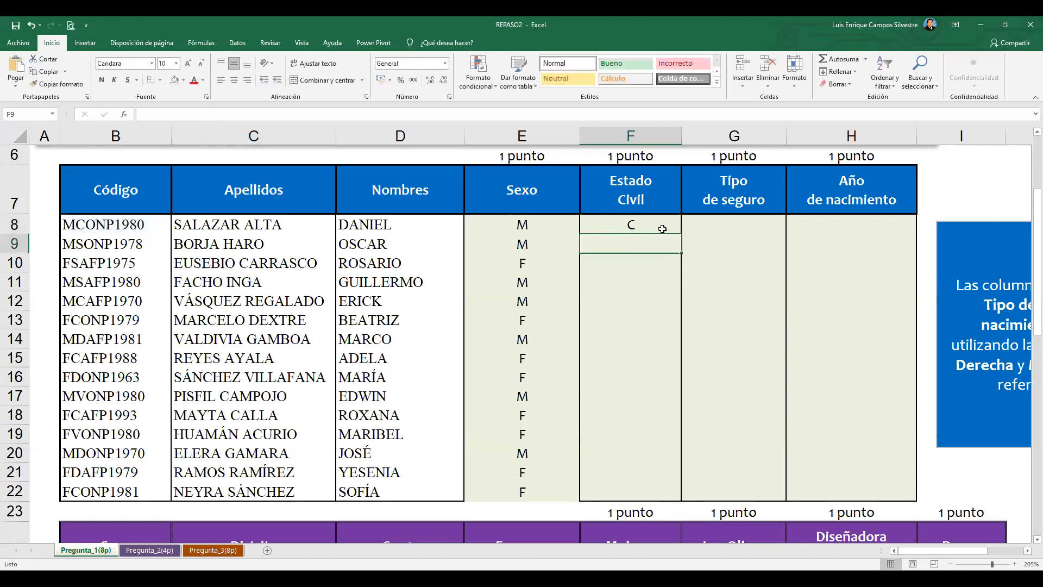
left_click(649, 218)
left_click_drag(681, 234, 665, 501)
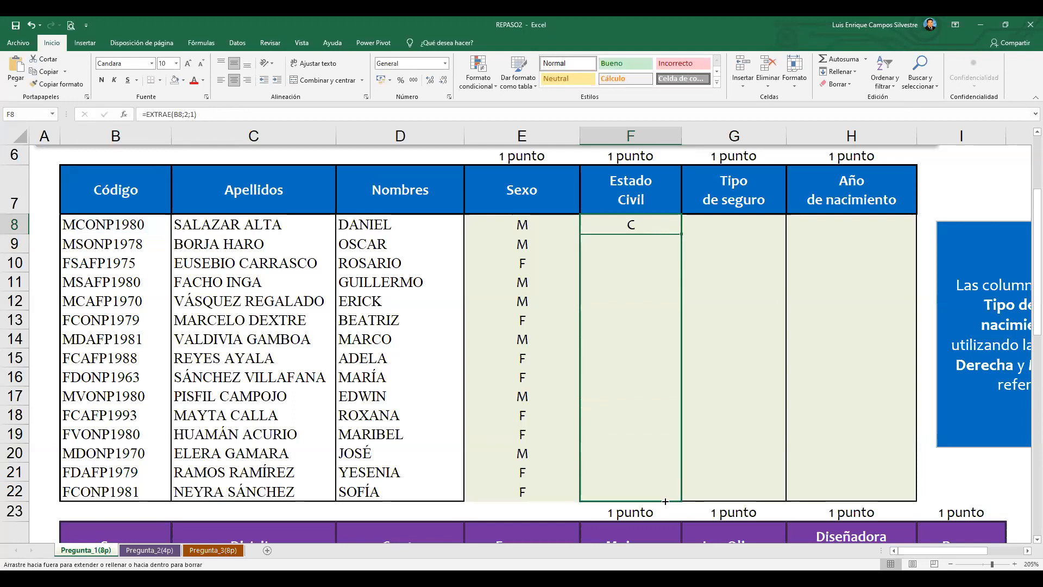
- Check the Estado Civil results in rows 10, 14 and 17, comparing the last two with their codes
left_click(641, 266)
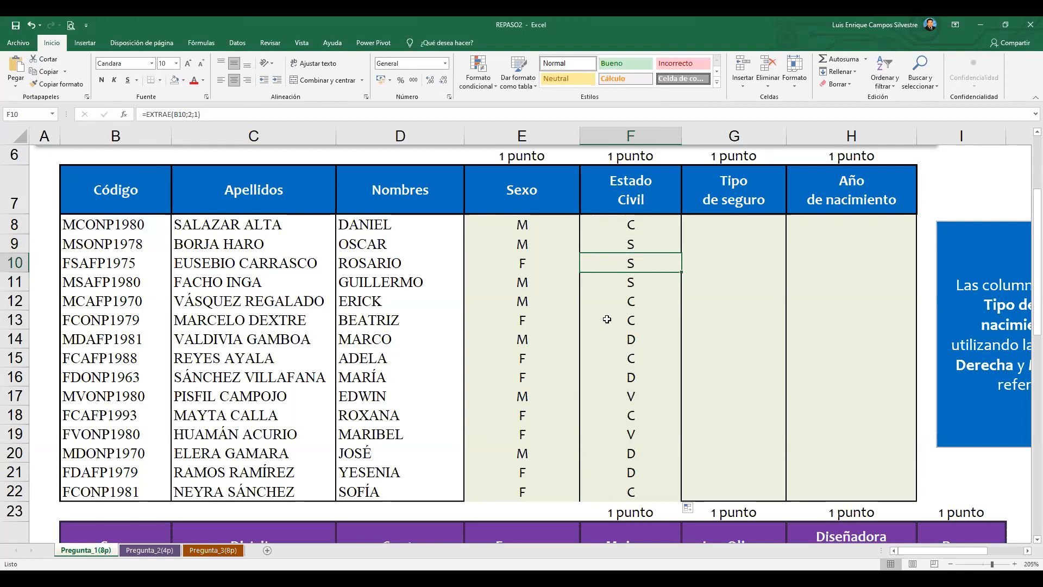
left_click(625, 340)
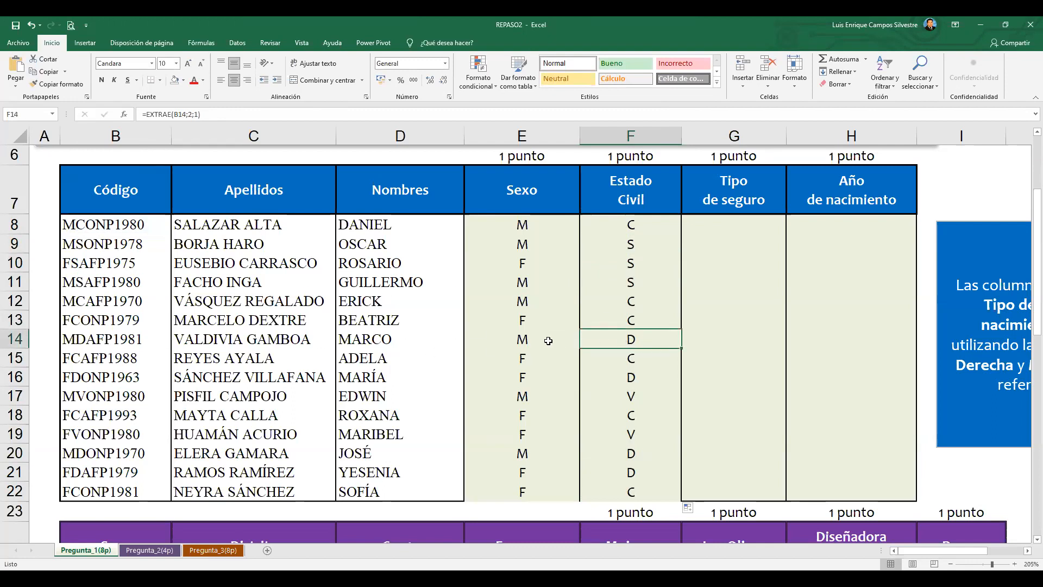
left_click(78, 341)
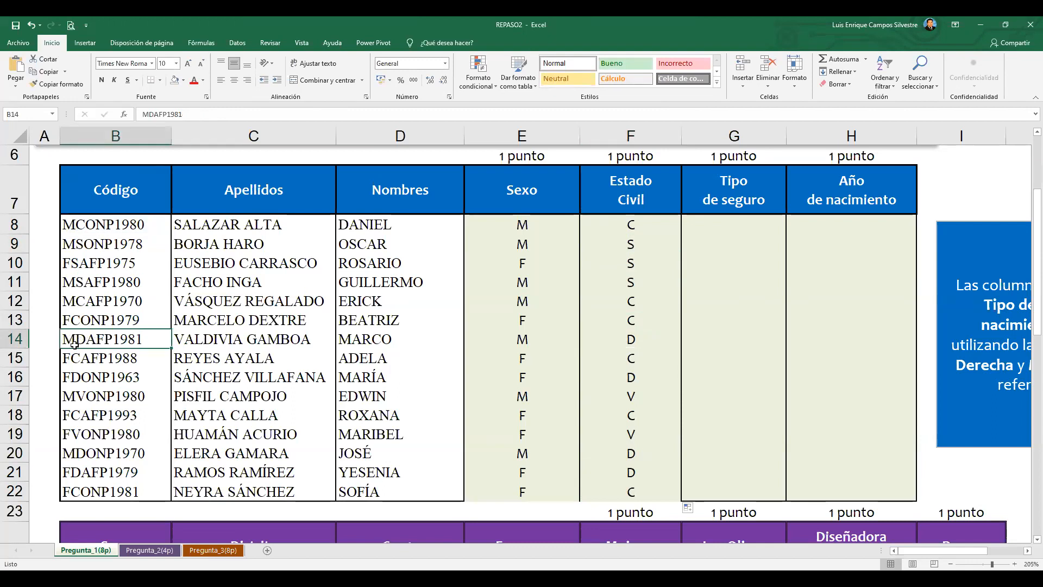
left_click(638, 337)
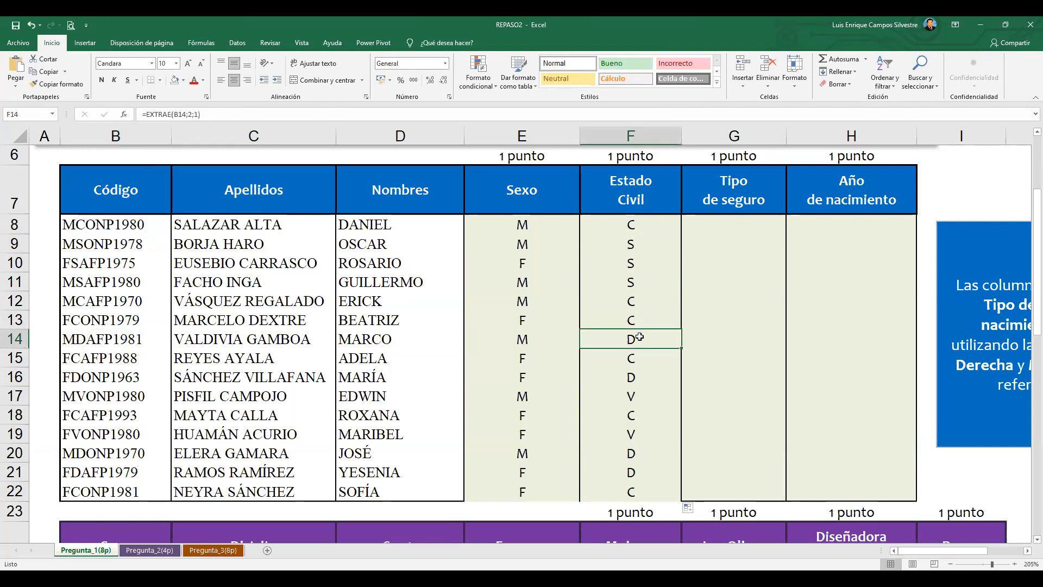
left_click(647, 399)
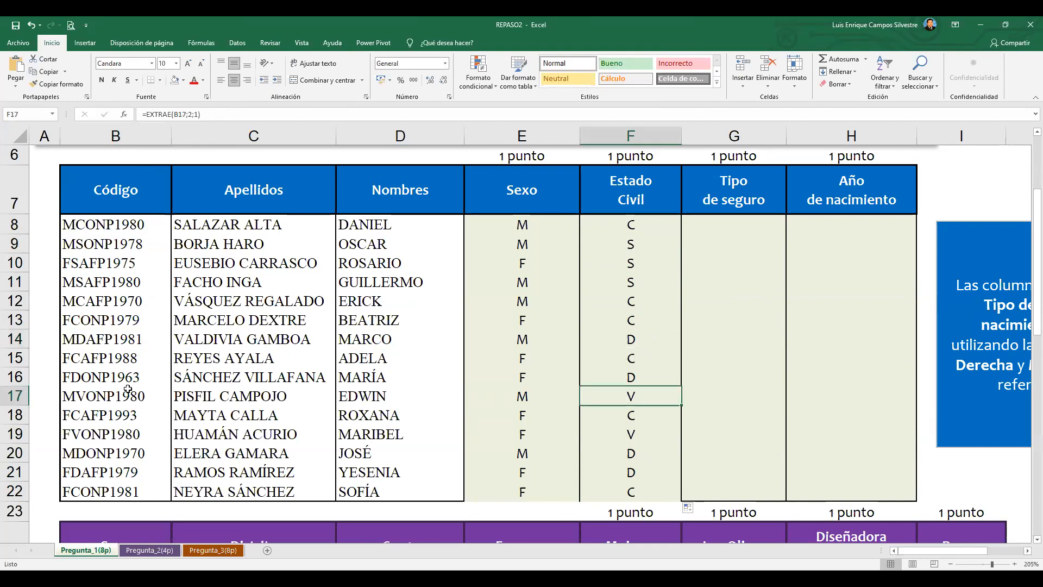
left_click(78, 394)
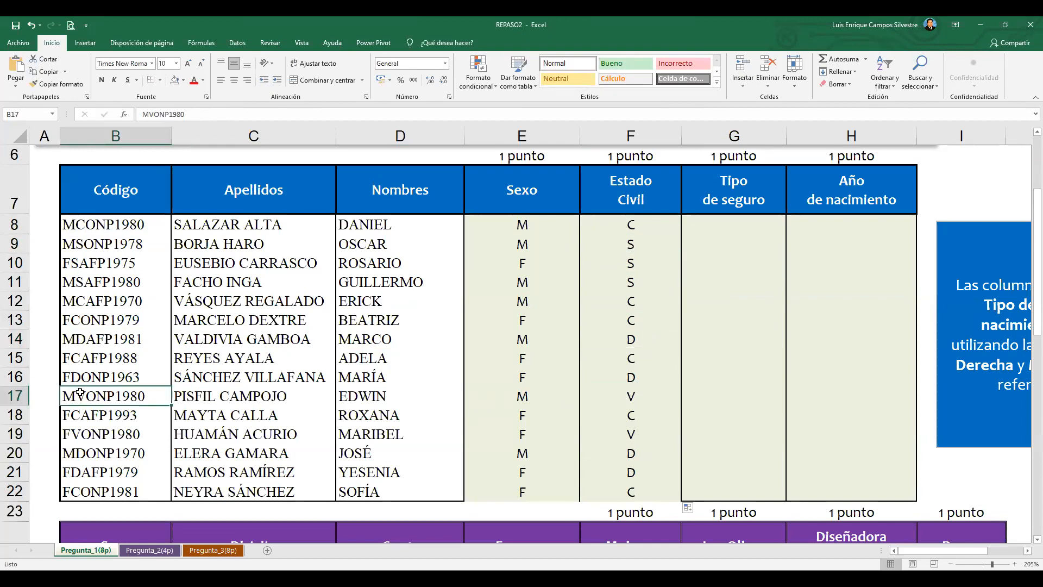
left_click(635, 396)
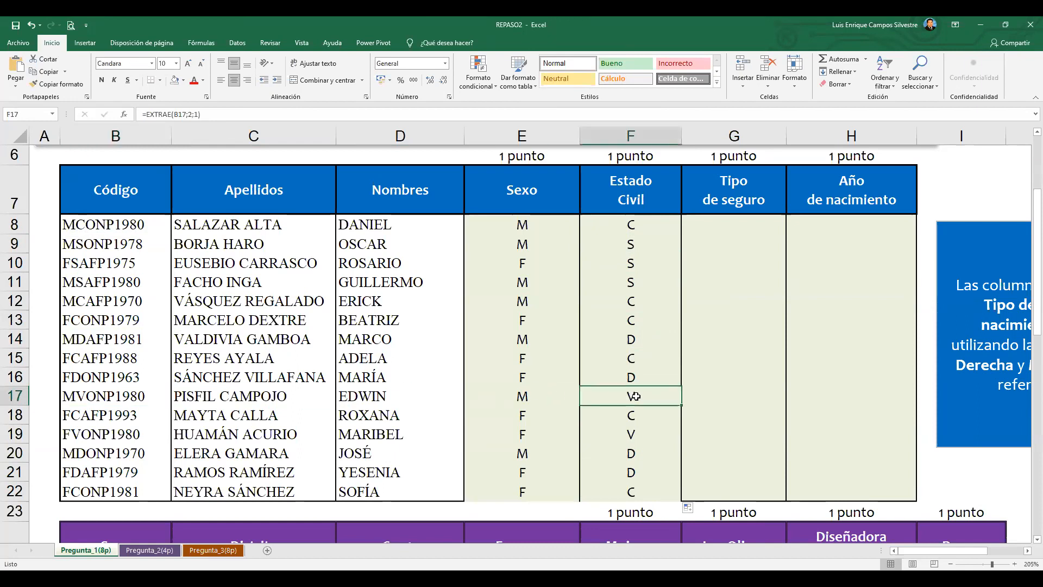
- Examine the insurance-type letters inside the codes in the Código column, from row 8 down to row 18
left_click(747, 330)
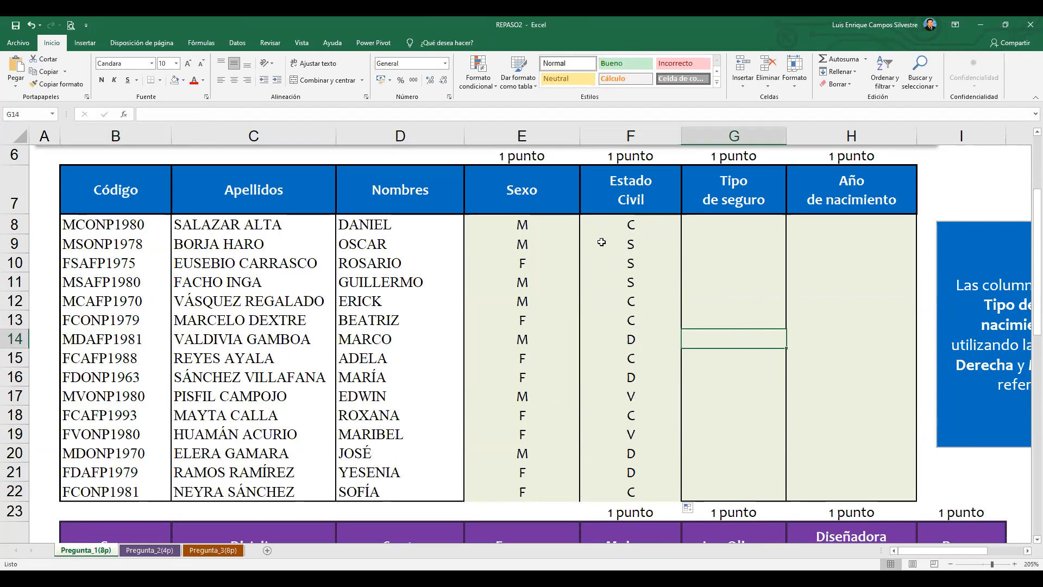
left_click(950, 563)
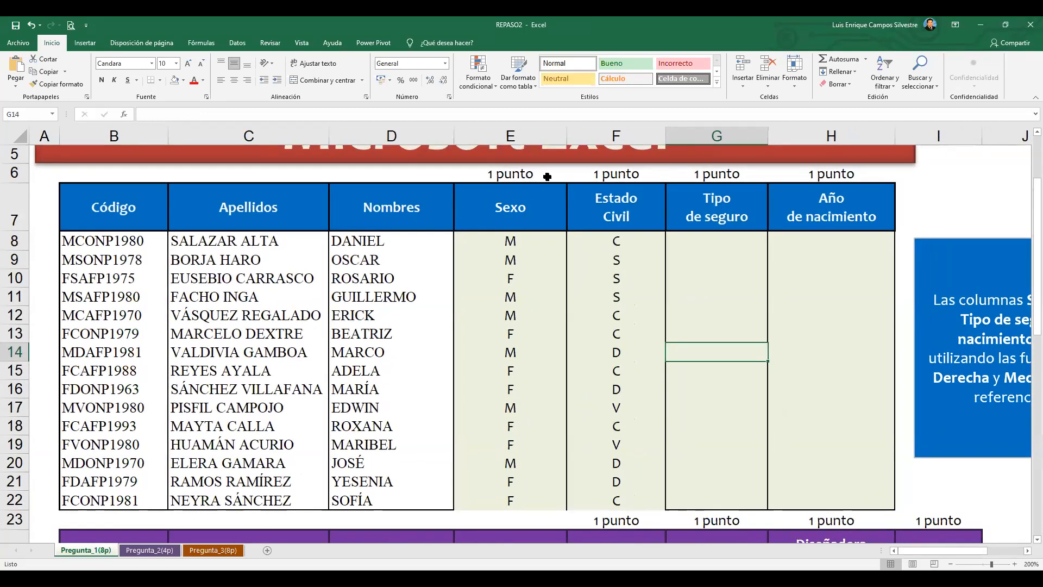
left_click(950, 563)
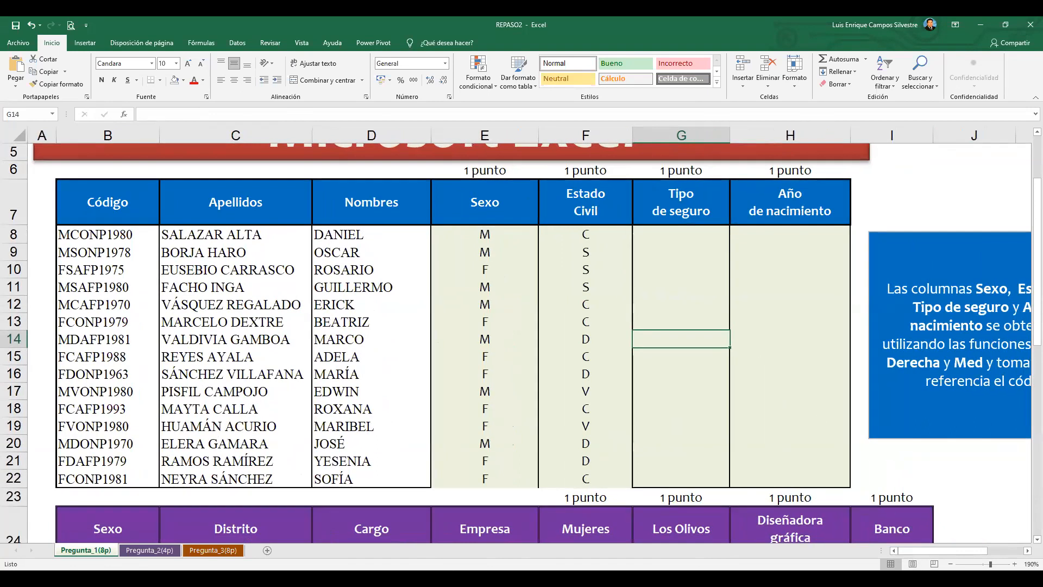
left_click(951, 564)
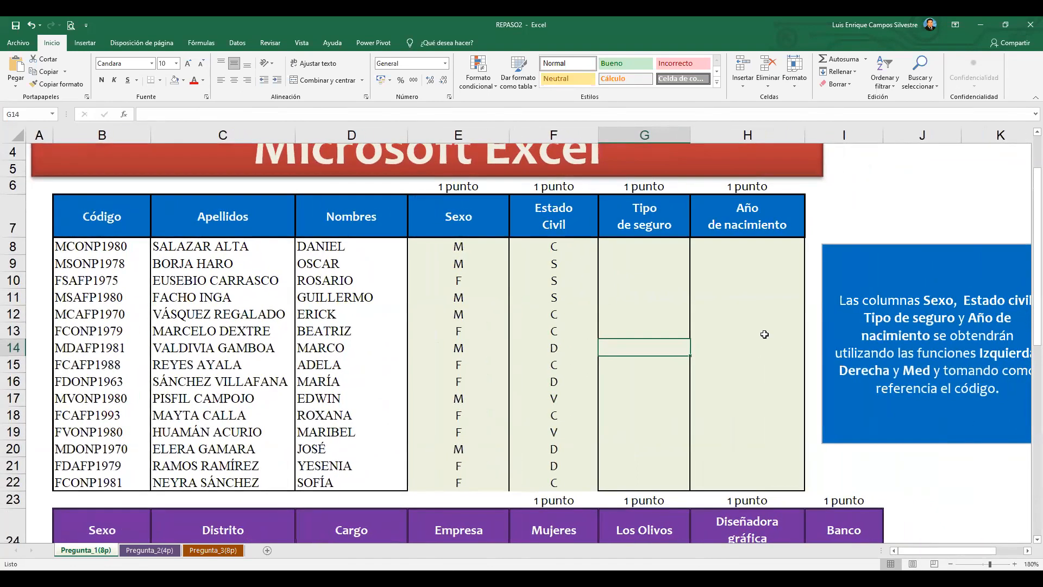
left_click(650, 277)
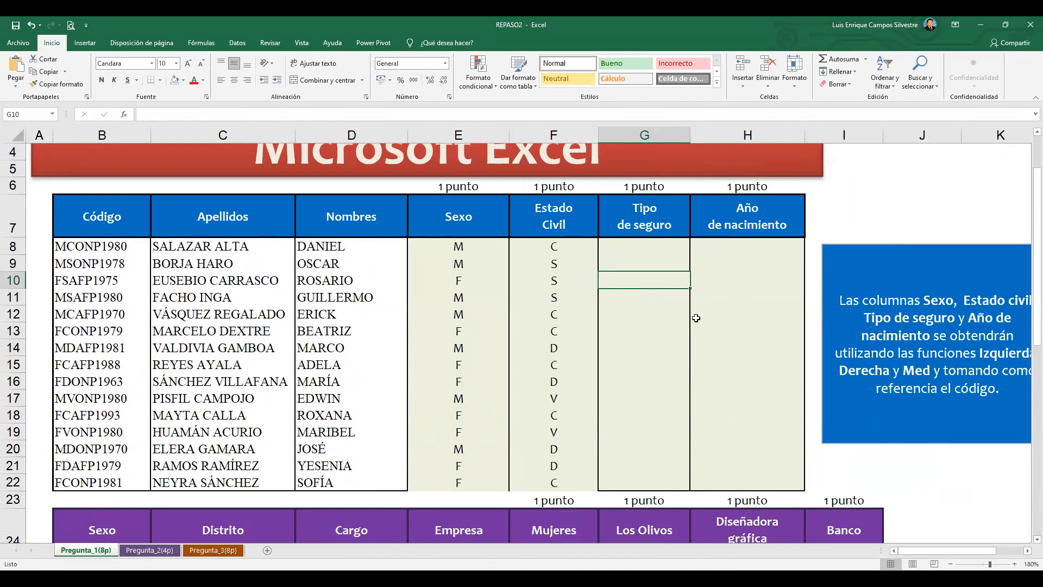
left_click(665, 251)
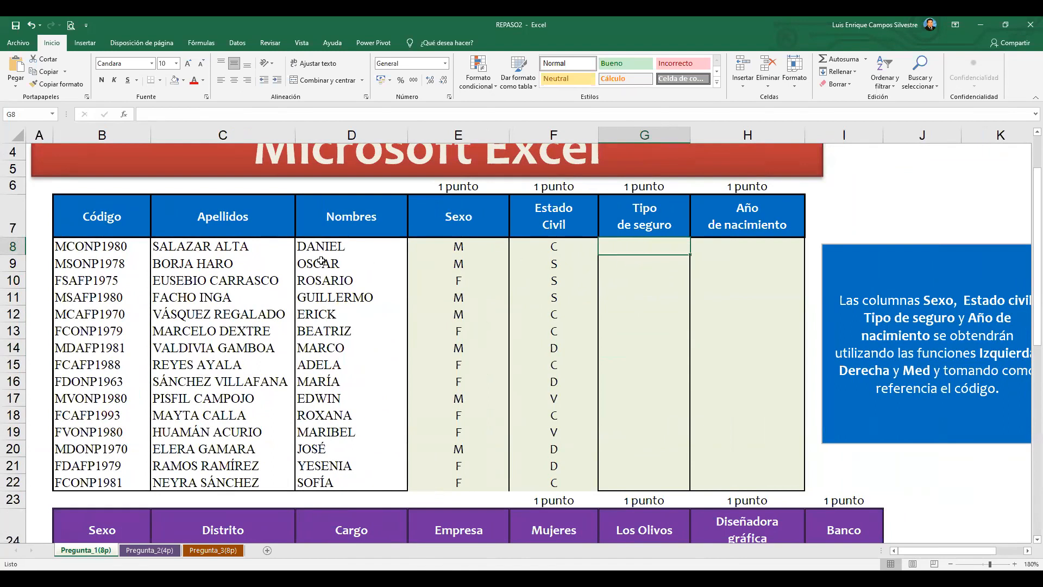
left_click(134, 252)
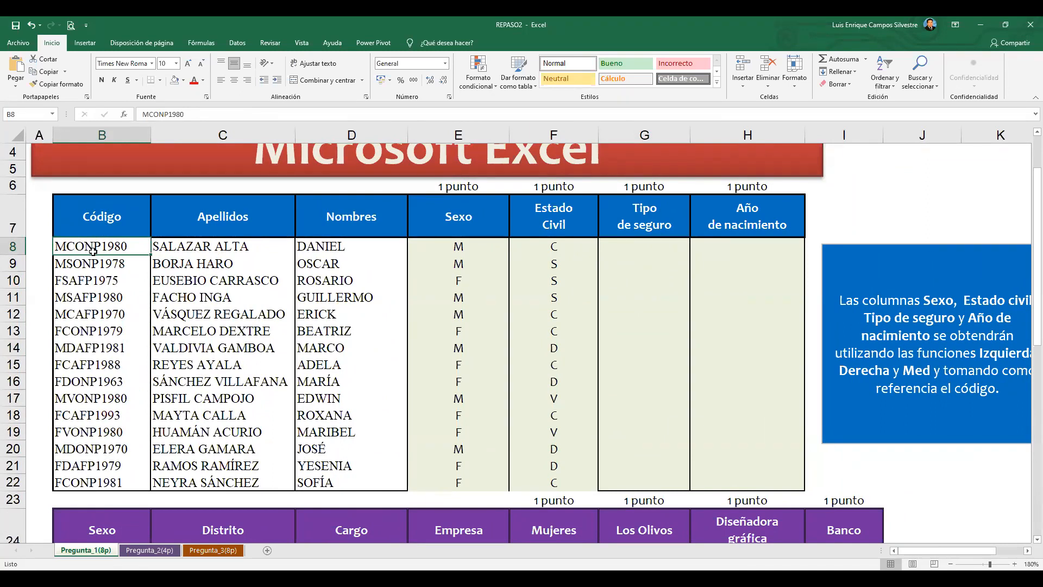
left_click(103, 283)
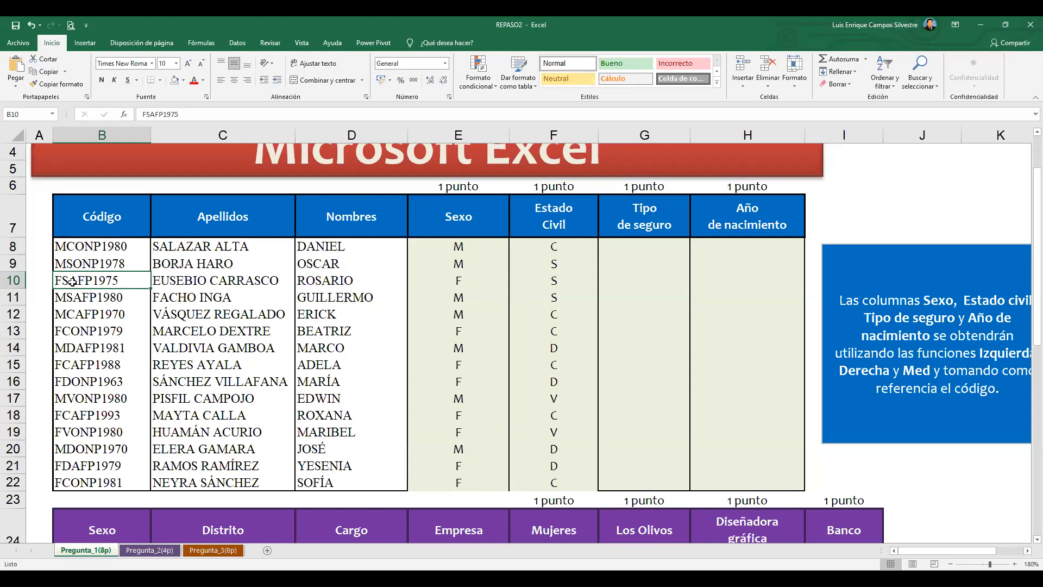
left_click(112, 302)
left_click(114, 317)
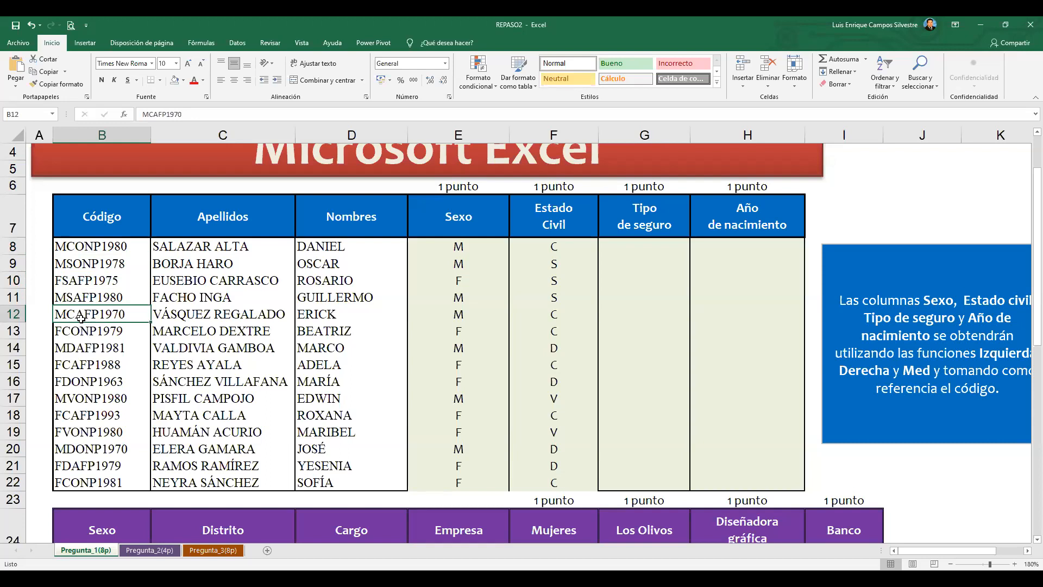
left_click(101, 334)
left_click(105, 387)
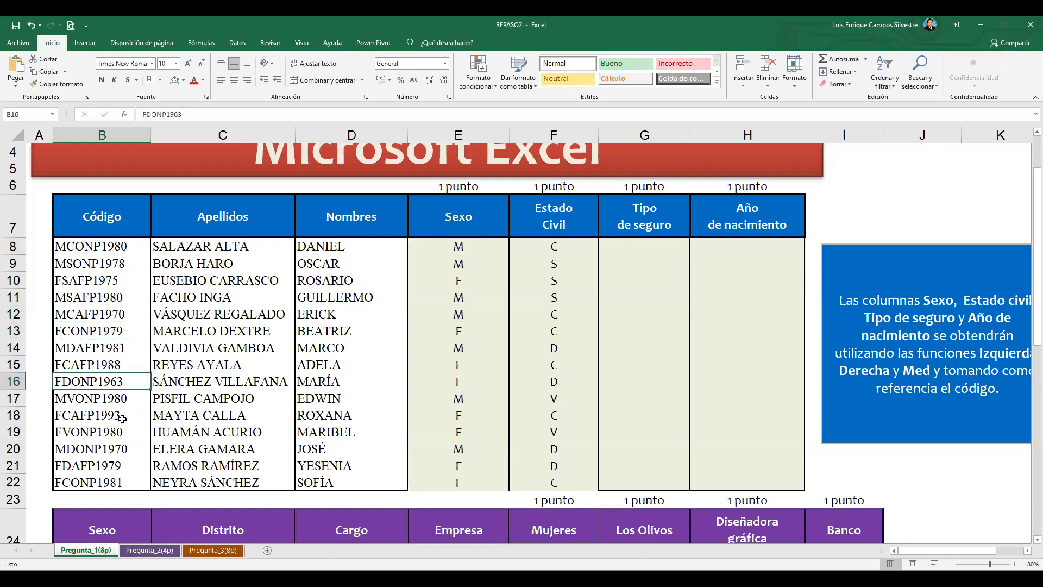
left_click(84, 419)
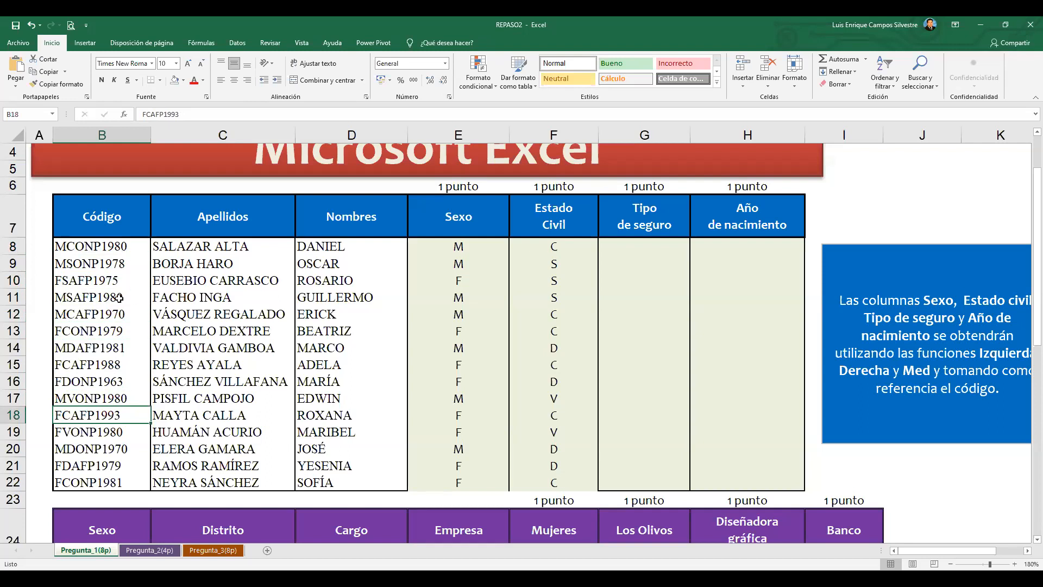
- Enter the formula =EXTRAE(B8;3;3) in G8 to extract the insurance type from the code
left_click(646, 252)
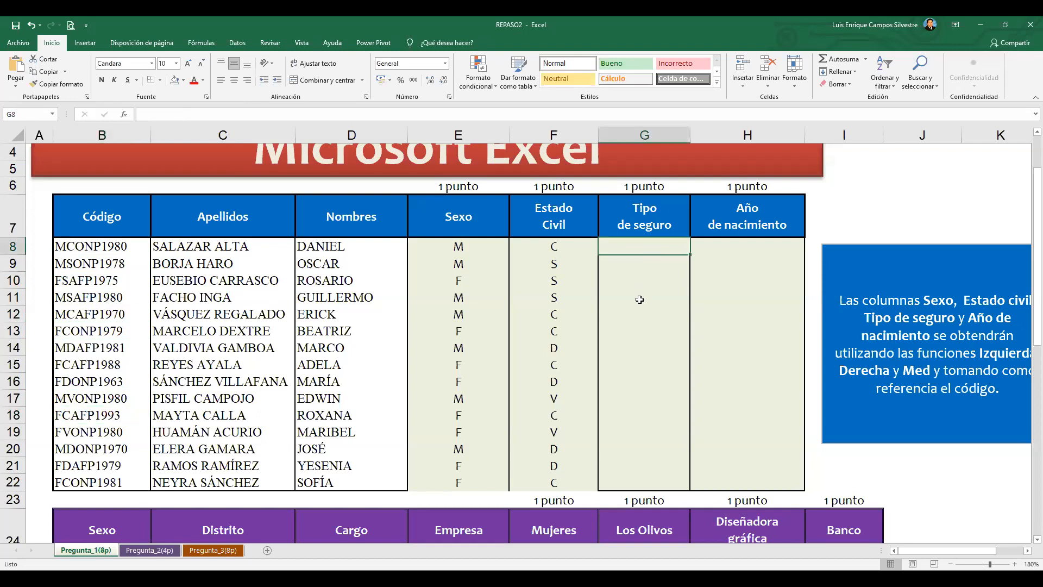
left_click(239, 114)
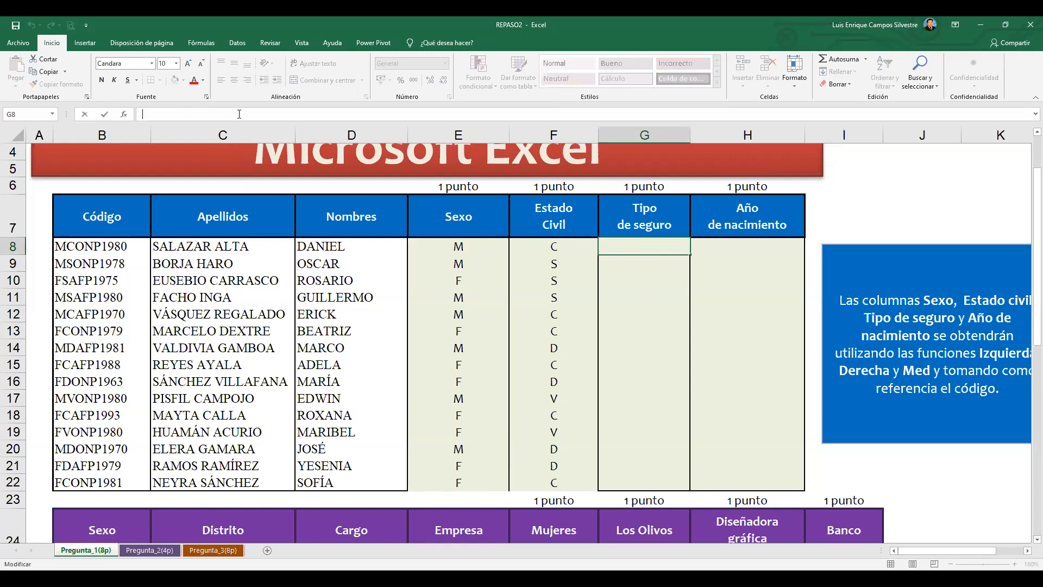
type("=")
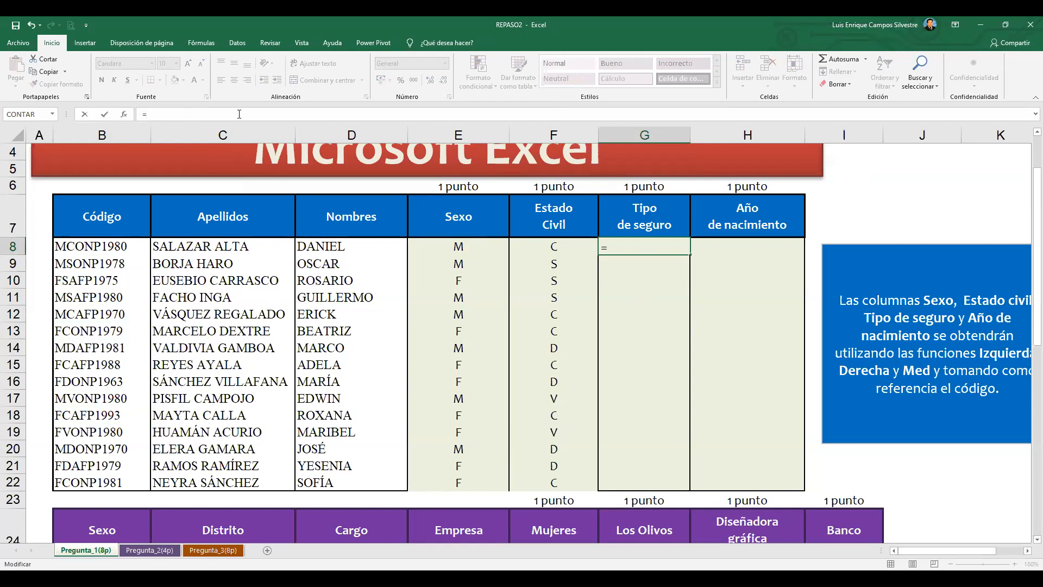
type("EXTRAE(")
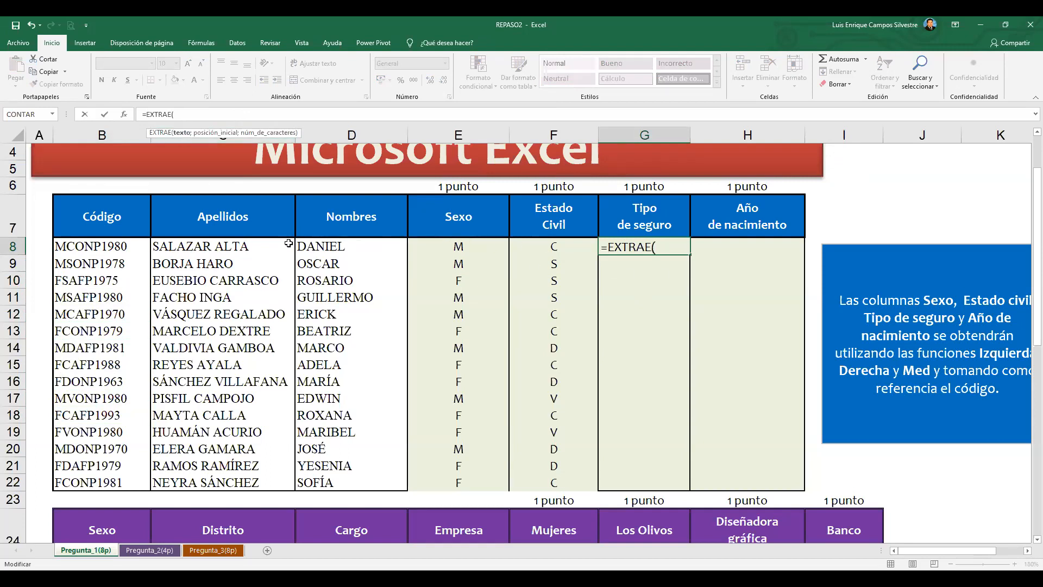
left_click(122, 246)
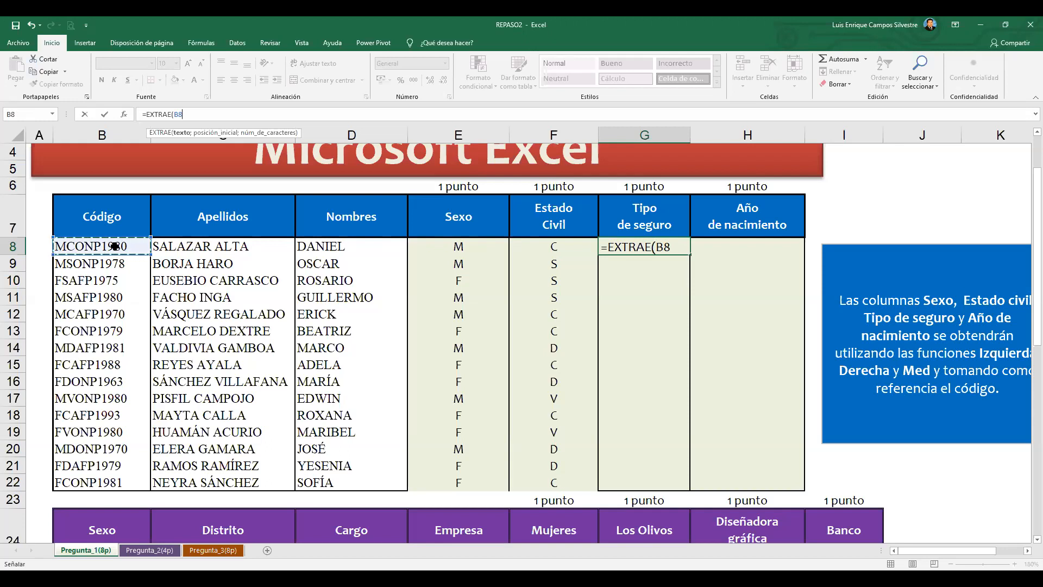
type(";3")
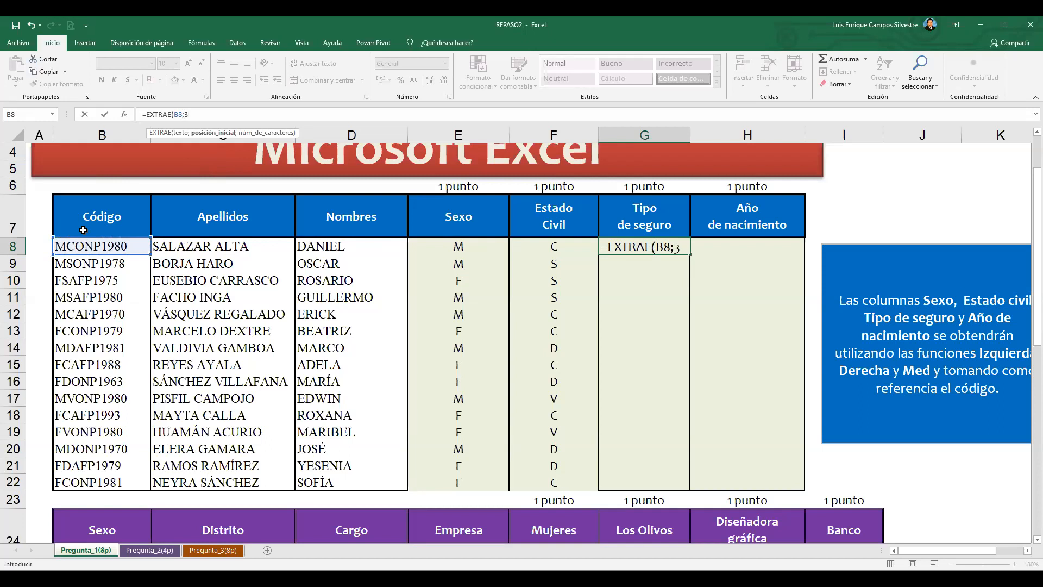
type(";")
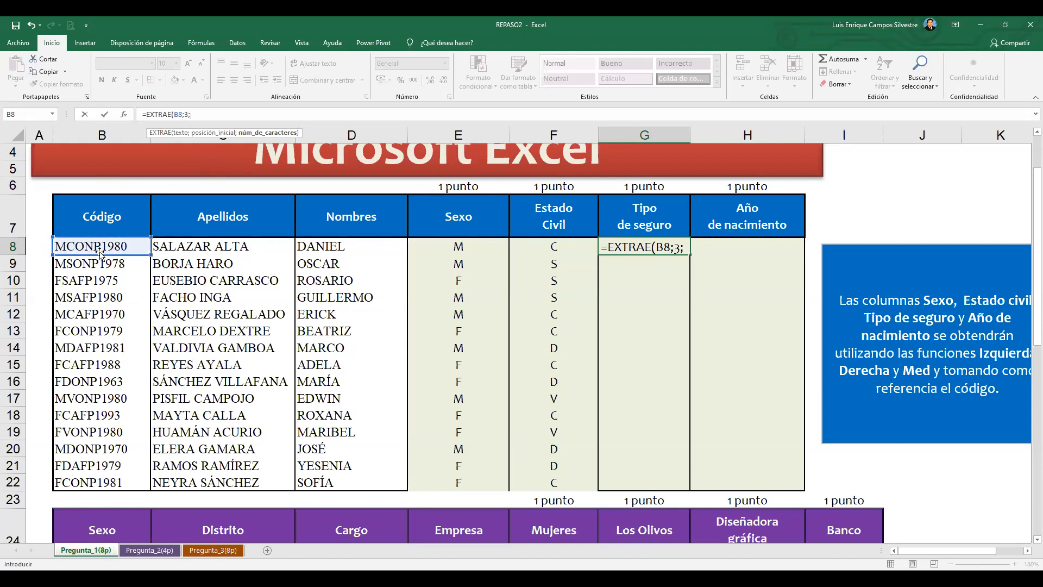
left_click(210, 113)
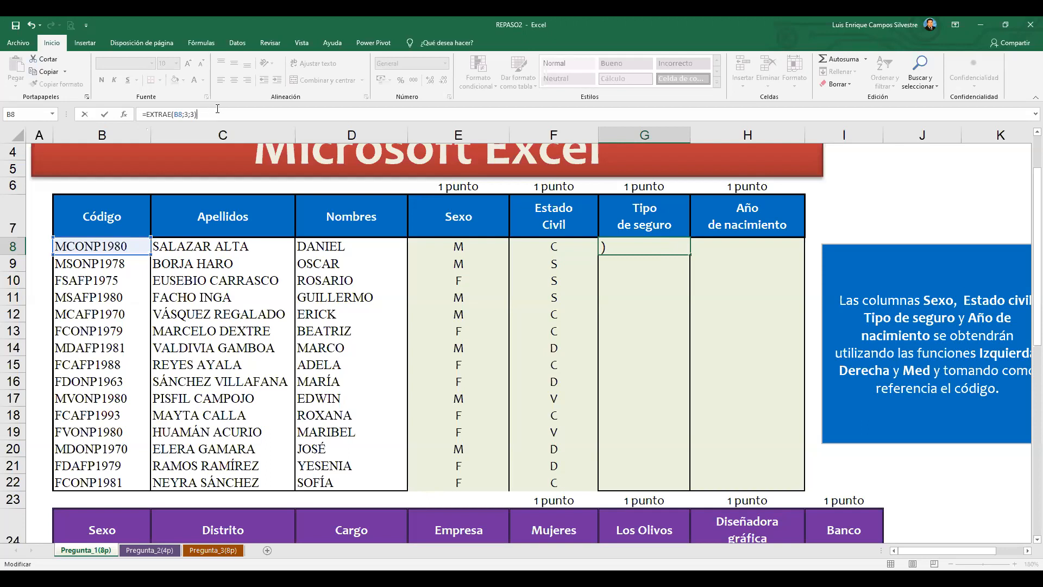
key("Return")
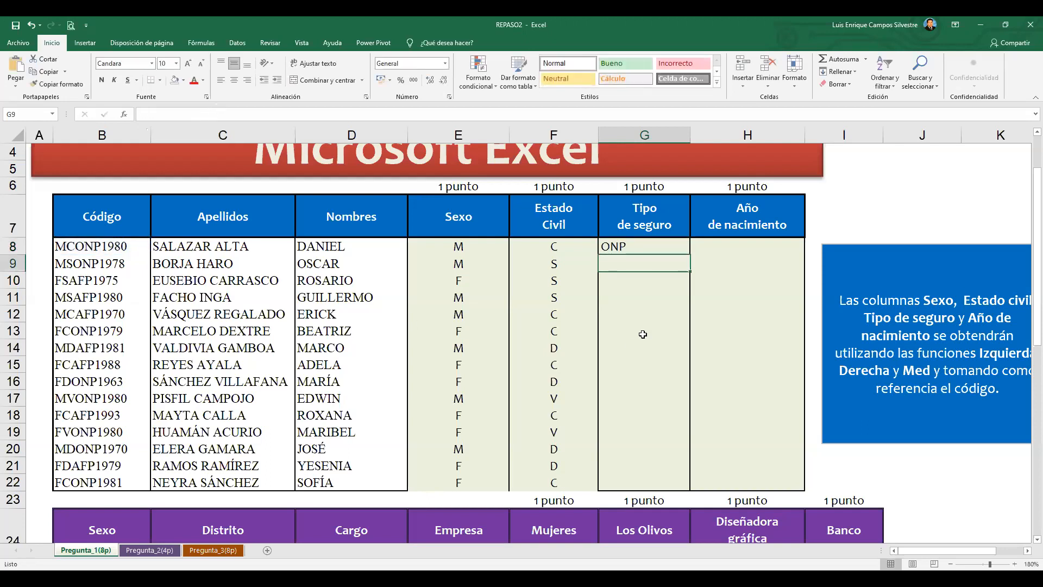
- Center the result in G8 and fill the formula down the Tipo de seguro column to row 22
left_click(645, 250)
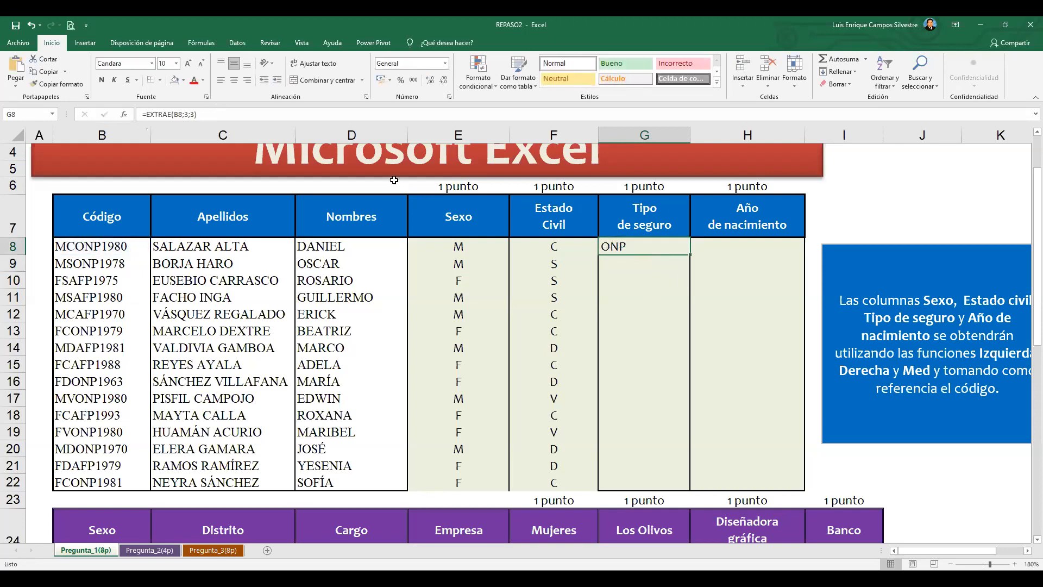
left_click(234, 79)
left_click_drag(693, 255, 671, 487)
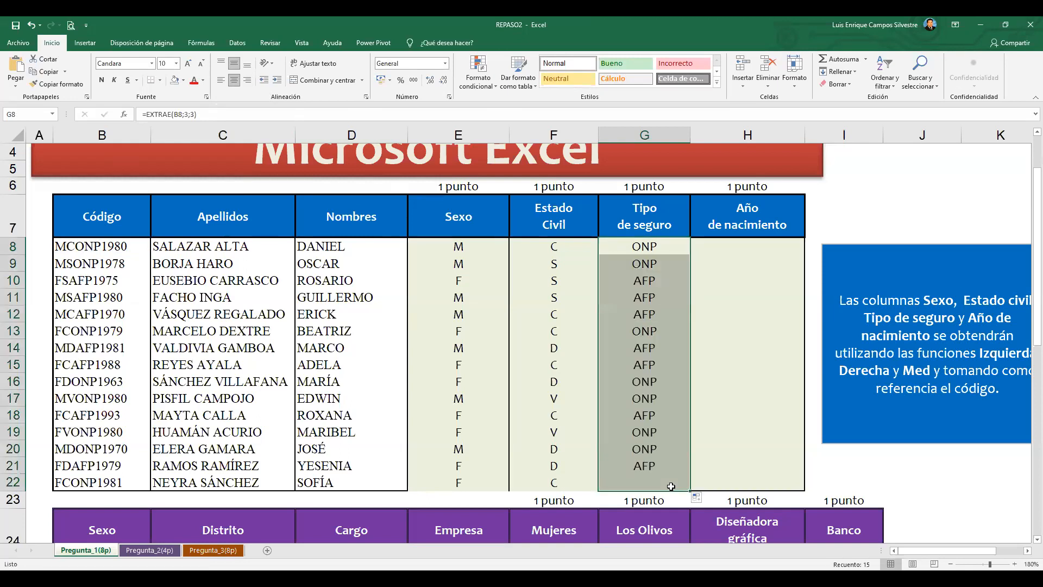
- Check the Tipo de seguro results in rows 8, 10 and 12, plus the formulas in F10 and E11
left_click(649, 251)
left_click(660, 278)
left_click(664, 310)
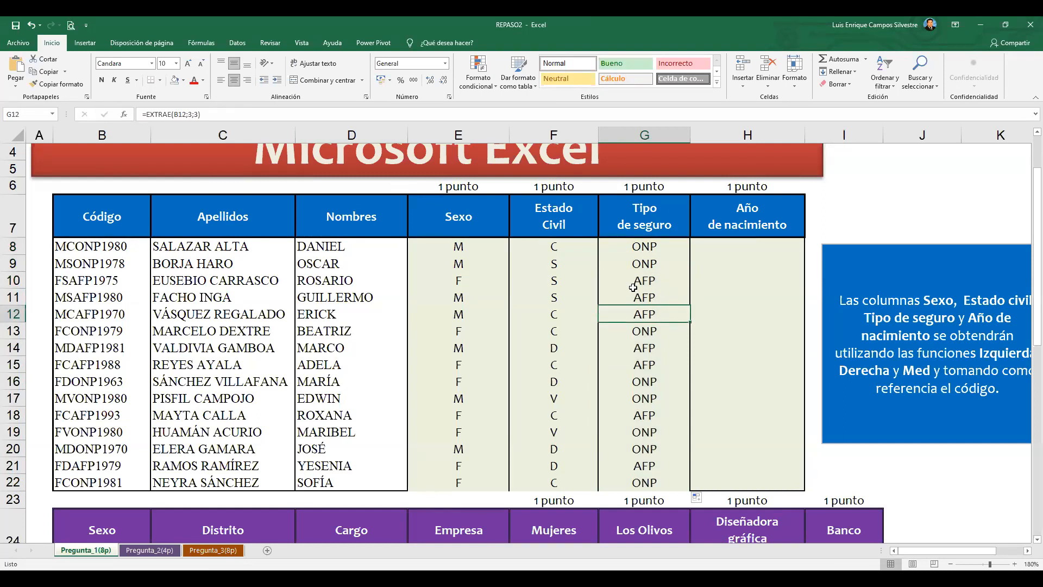
left_click(550, 283)
left_click(474, 296)
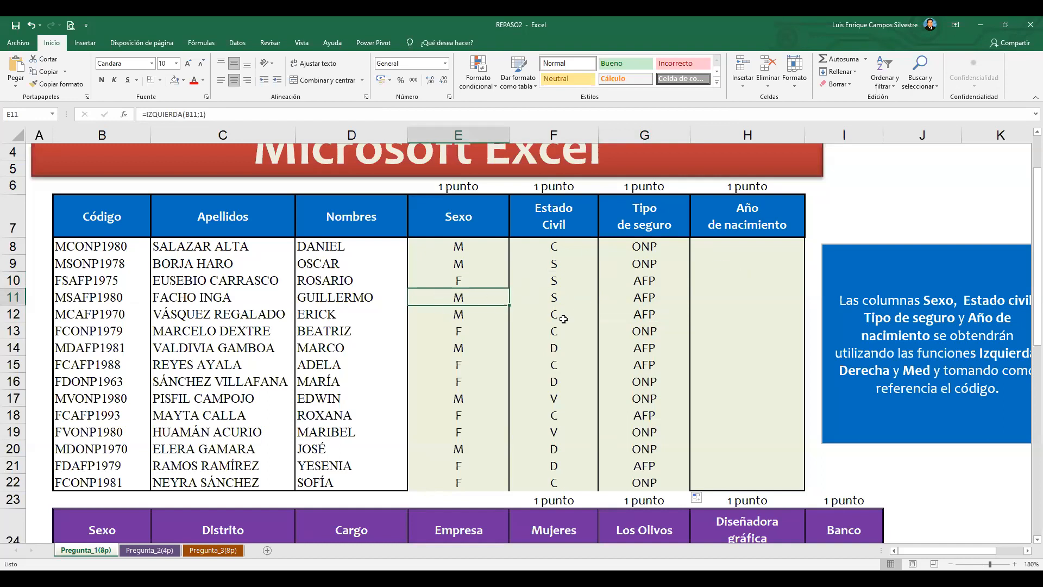
- Examine the birth-year digits ending the codes in B8:B22, and review the answer columns Sexo through Año de nacimiento
left_click(951, 565)
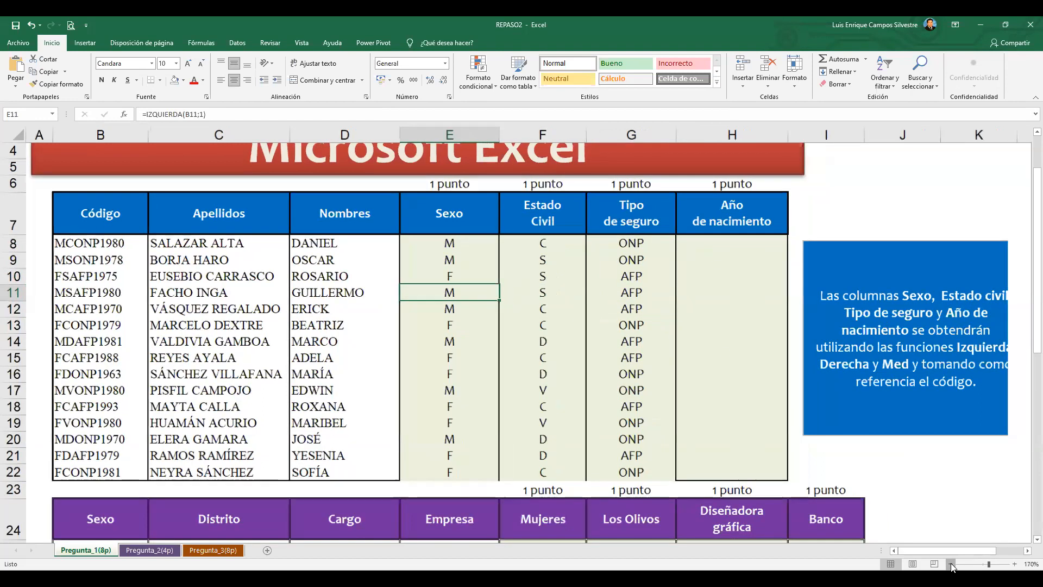
left_click(951, 565)
left_click(664, 251)
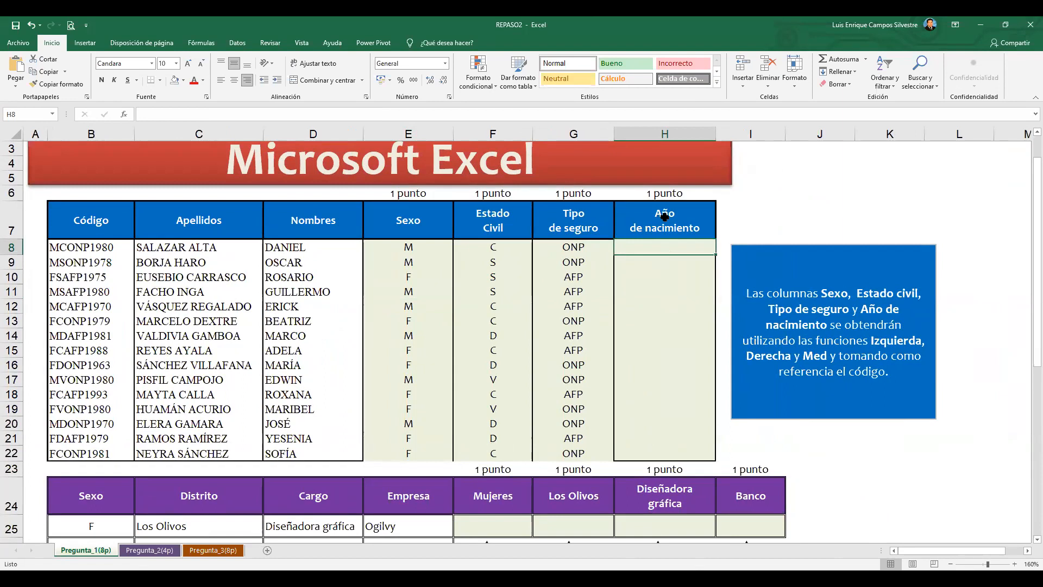
left_click(103, 251)
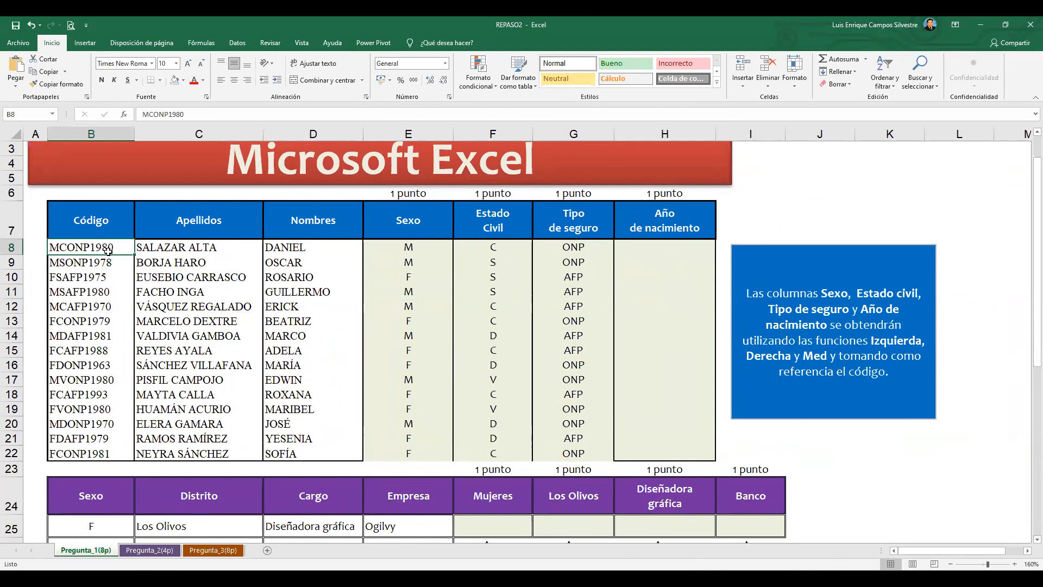
left_click(116, 265)
left_click(121, 295)
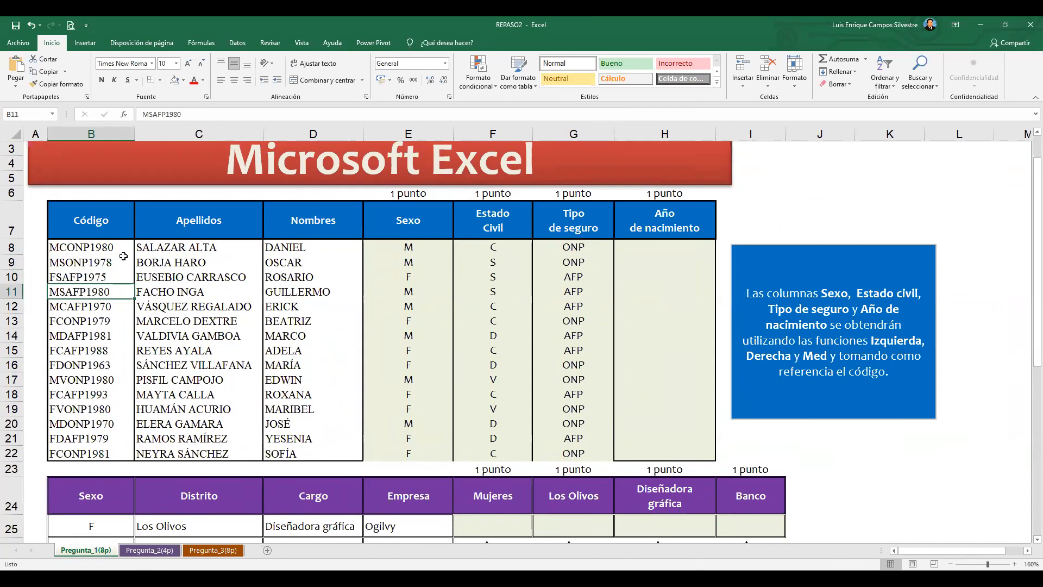
key("Down")
key("Down")
key("Down")
key("Down")
key("Down")
key("Down")
key("Down")
left_click(111, 440)
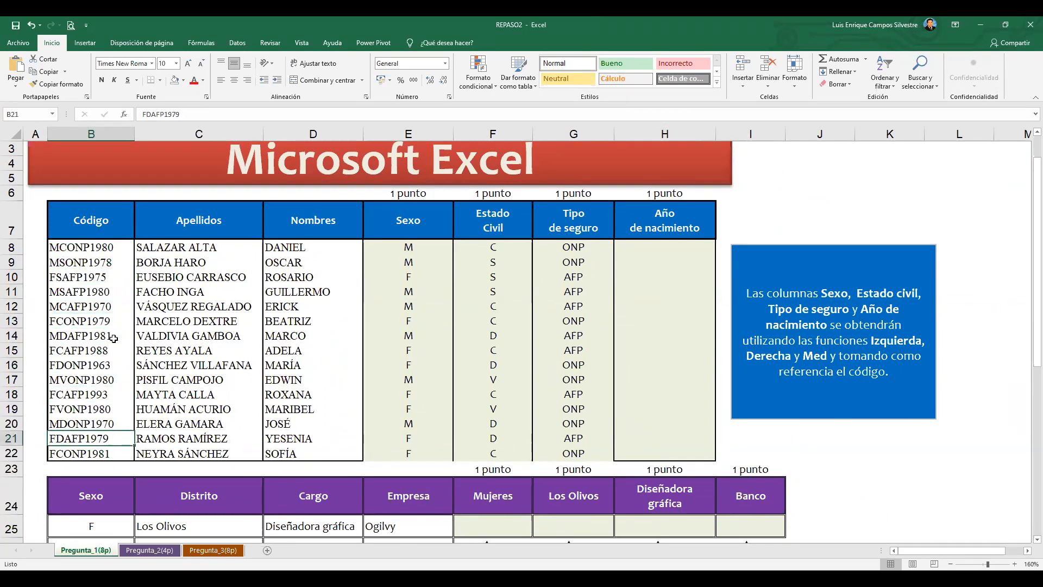
left_click_drag(105, 249, 108, 454)
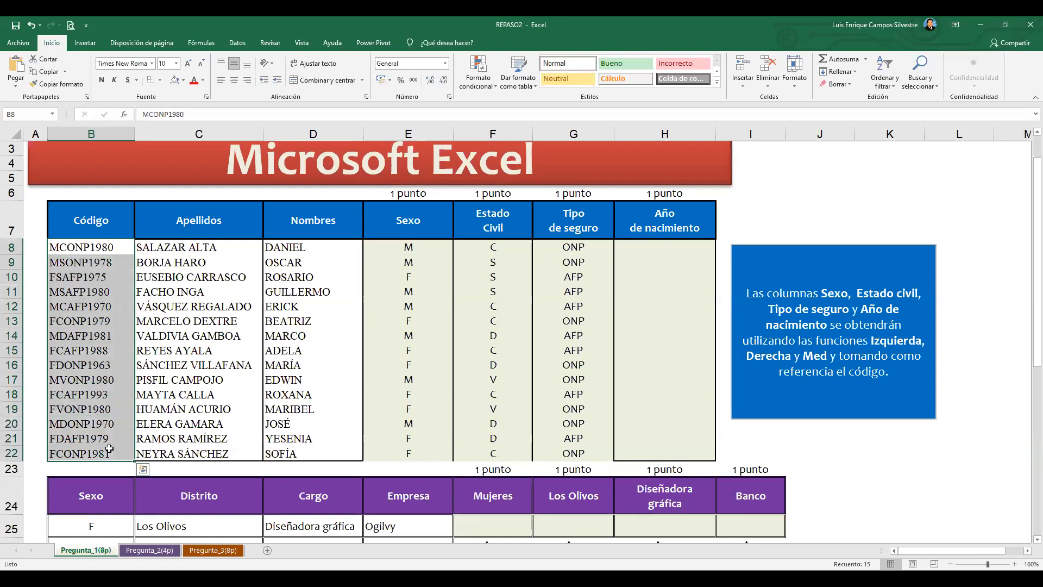
left_click_drag(428, 246, 660, 453)
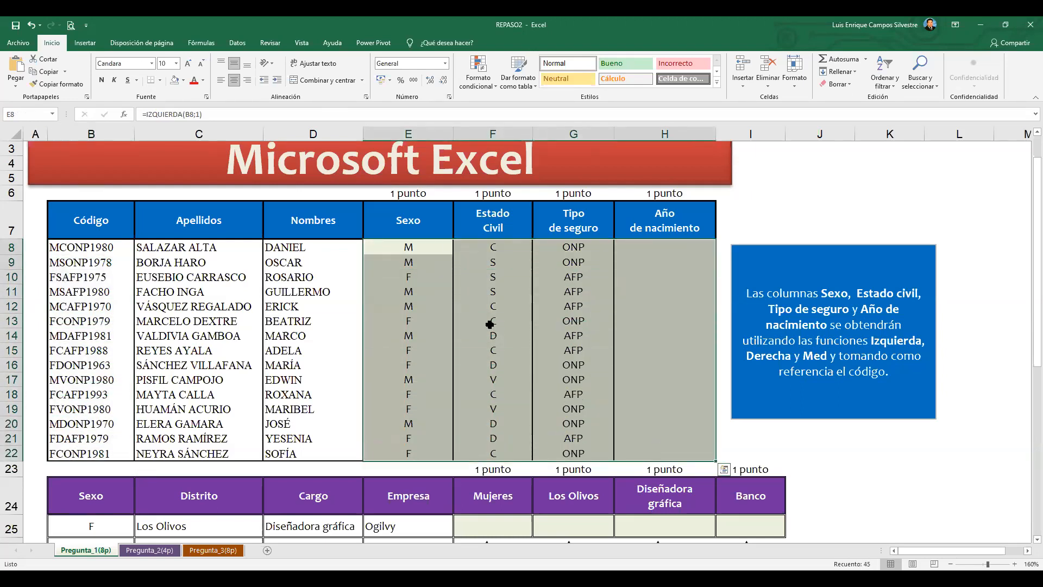
left_click(408, 252)
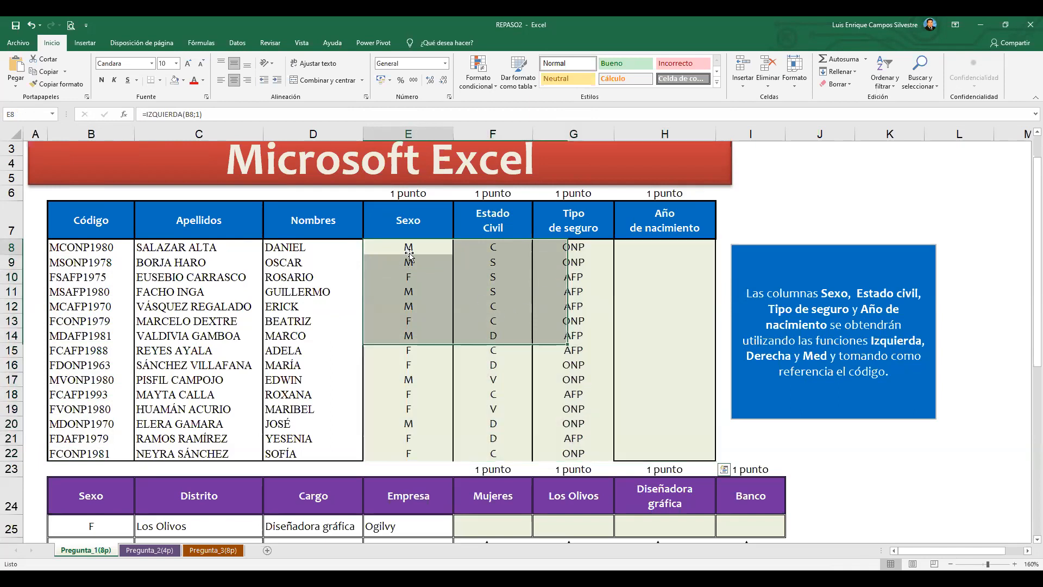
- Enter the formula =DERECHA(B8;4) in H8 to extract the birth year from the code
left_click(662, 253)
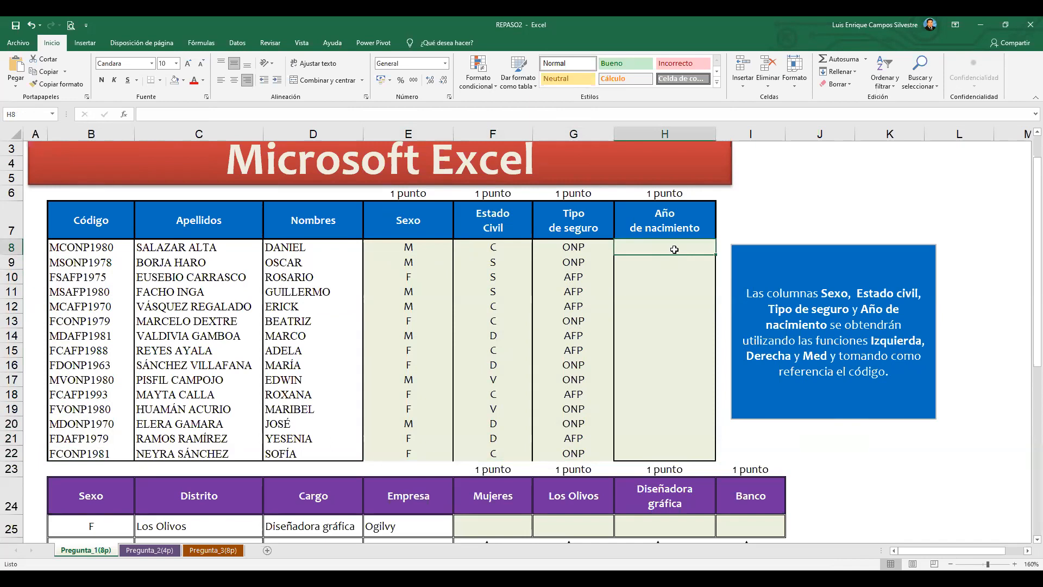
type("=")
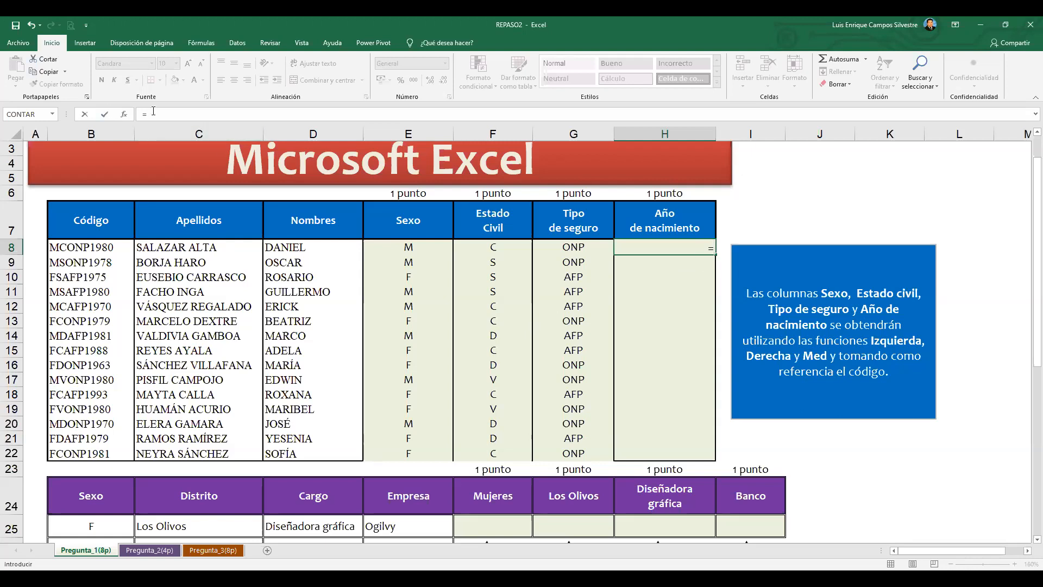
left_click(170, 114)
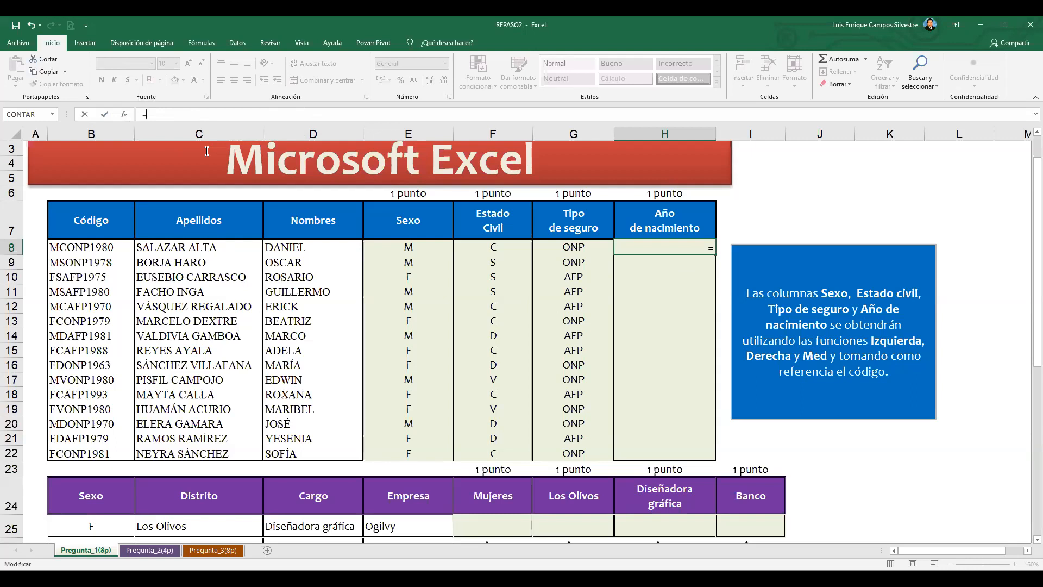
type("DERECHA")
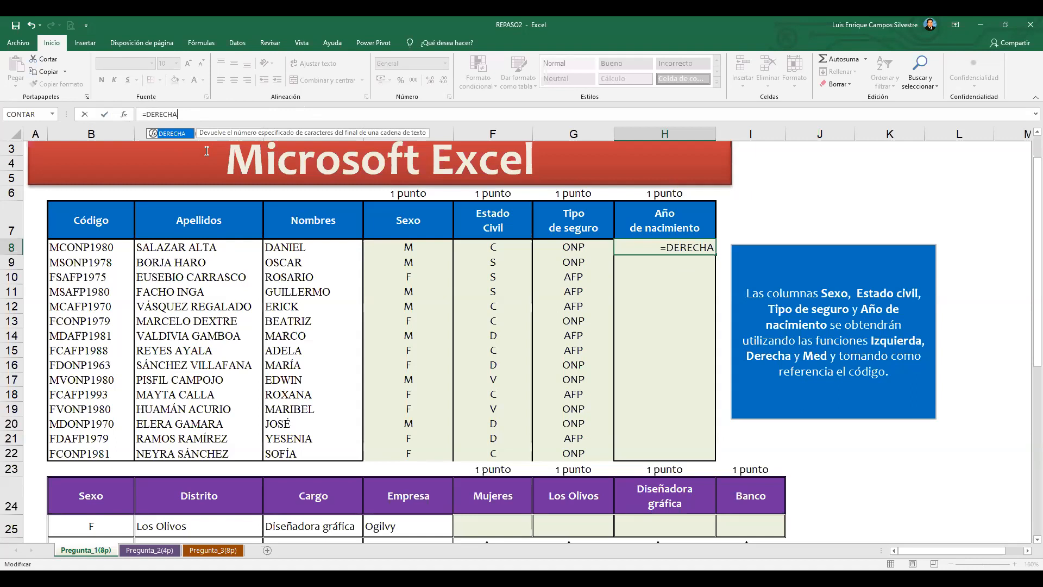
type("(")
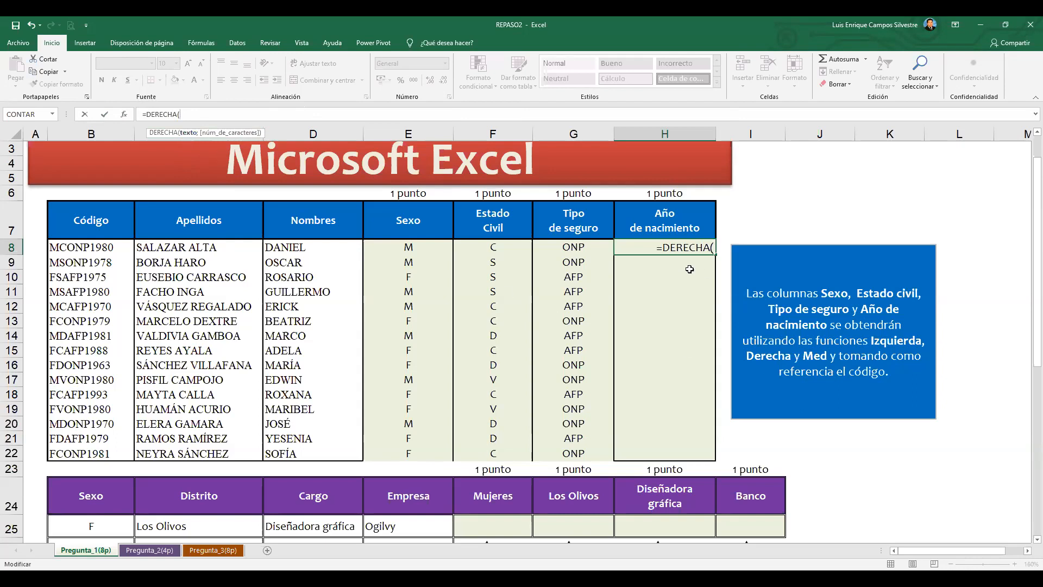
left_click(125, 250)
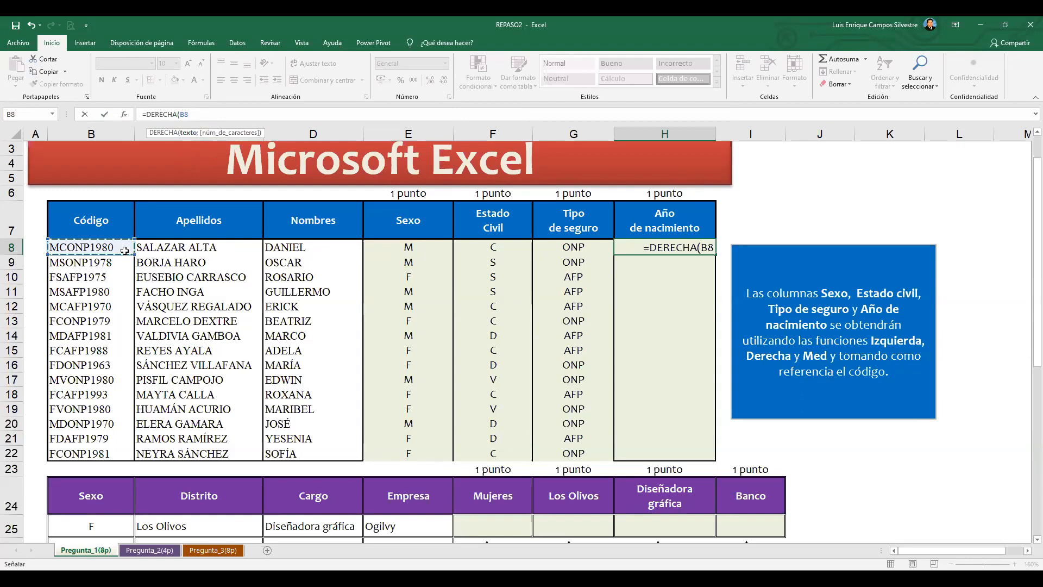
type(";")
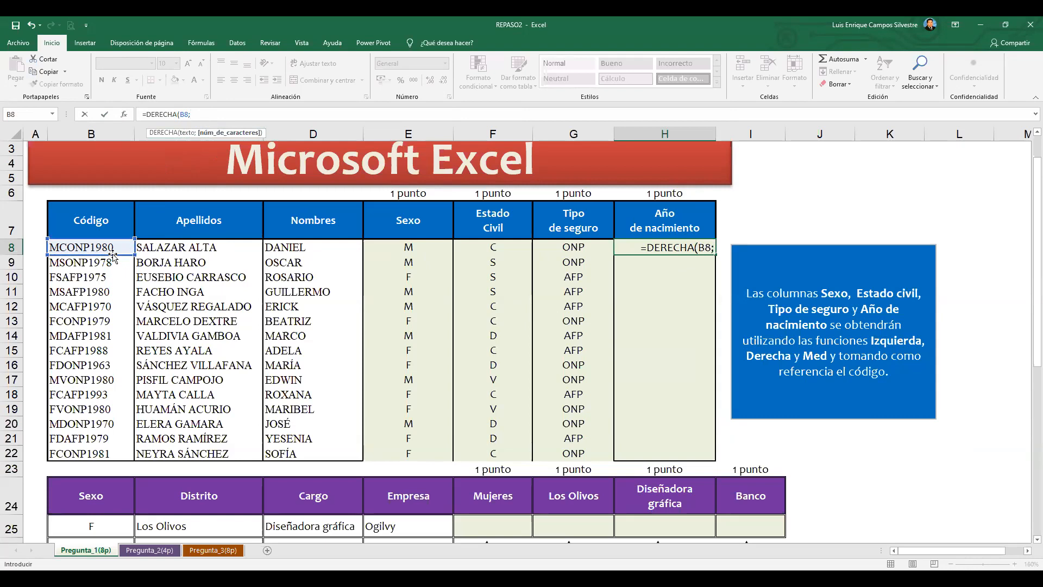
type("4")
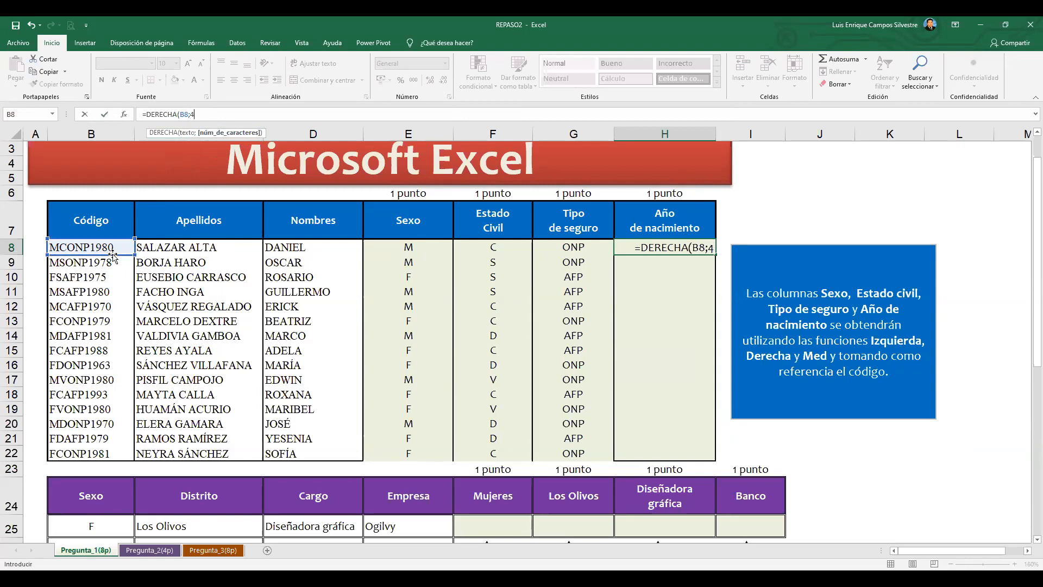
type(")")
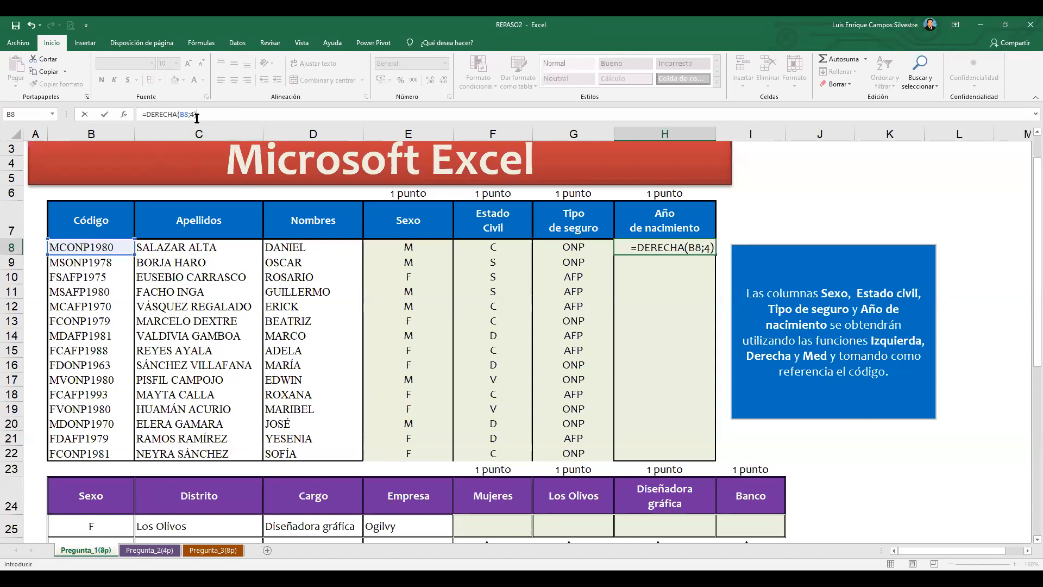
left_click(224, 115)
key("Return")
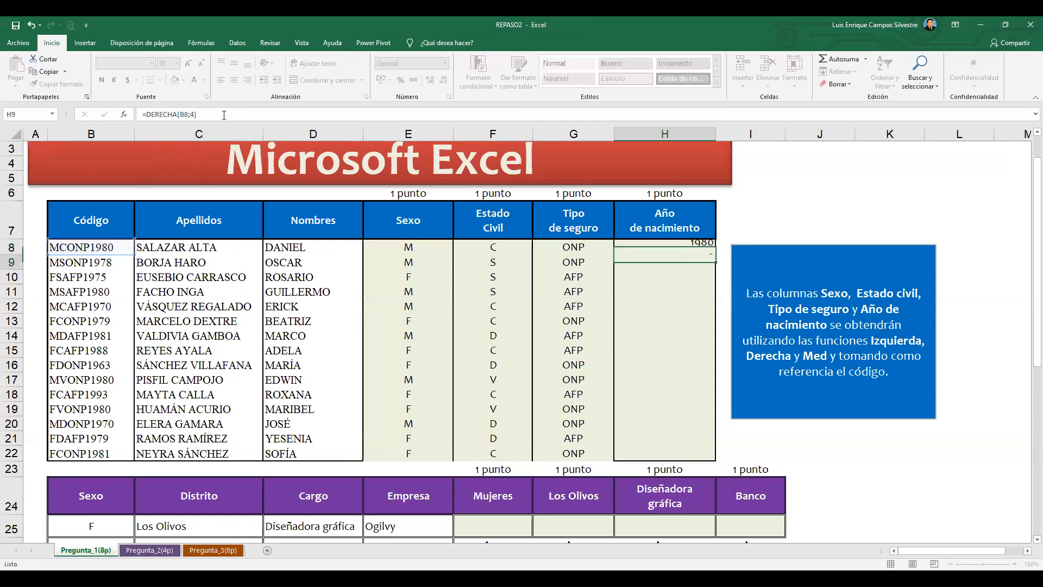
- Center the result in H8 and fill the formula down the Año de nacimiento column to row 22
left_click(684, 245)
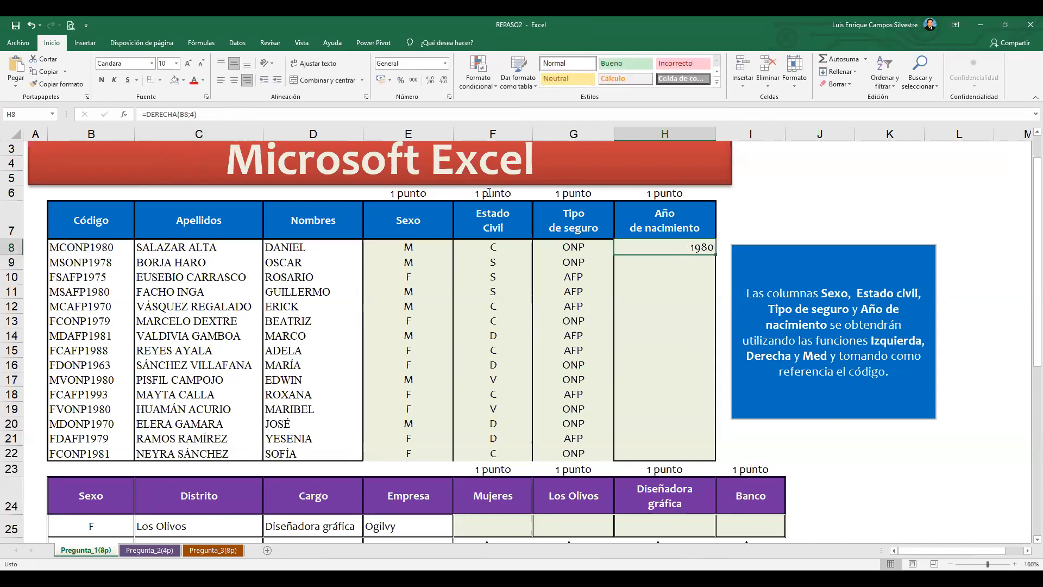
left_click(234, 80)
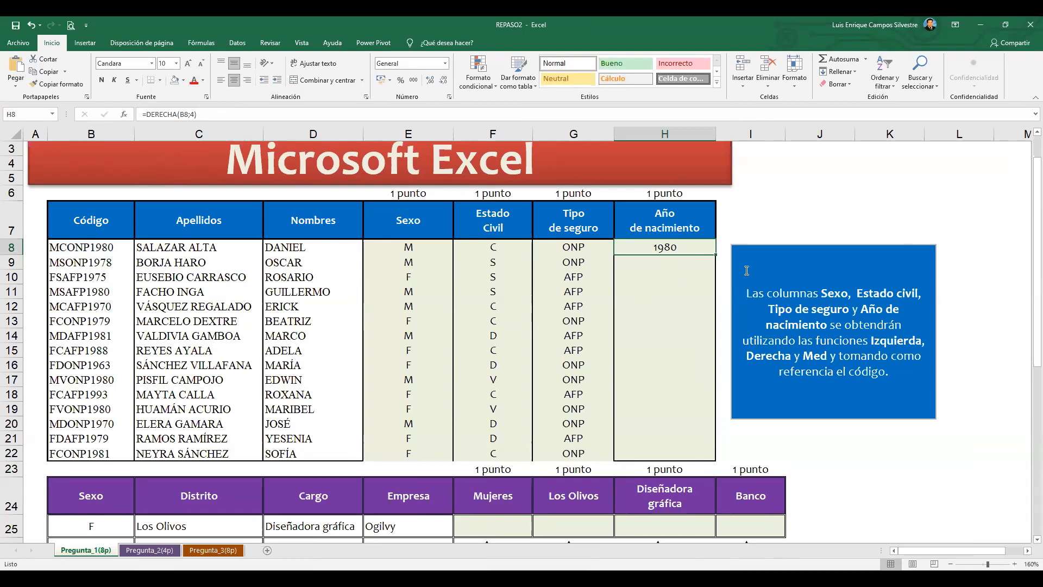
left_click_drag(714, 255, 705, 456)
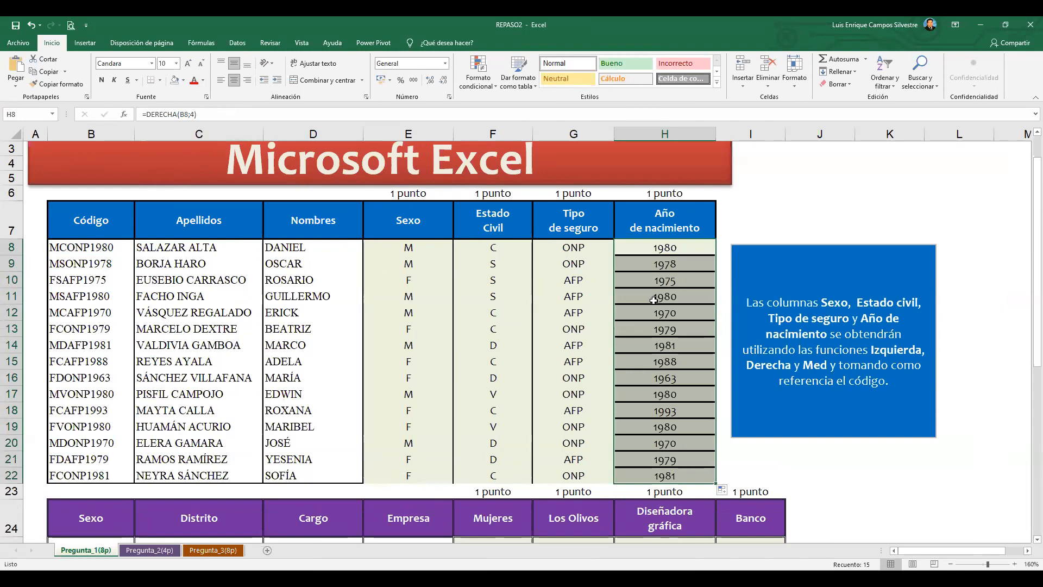
- Change the Año de nacimiento fill to copy without formatting, and center the values in H8:H22
left_click(720, 495)
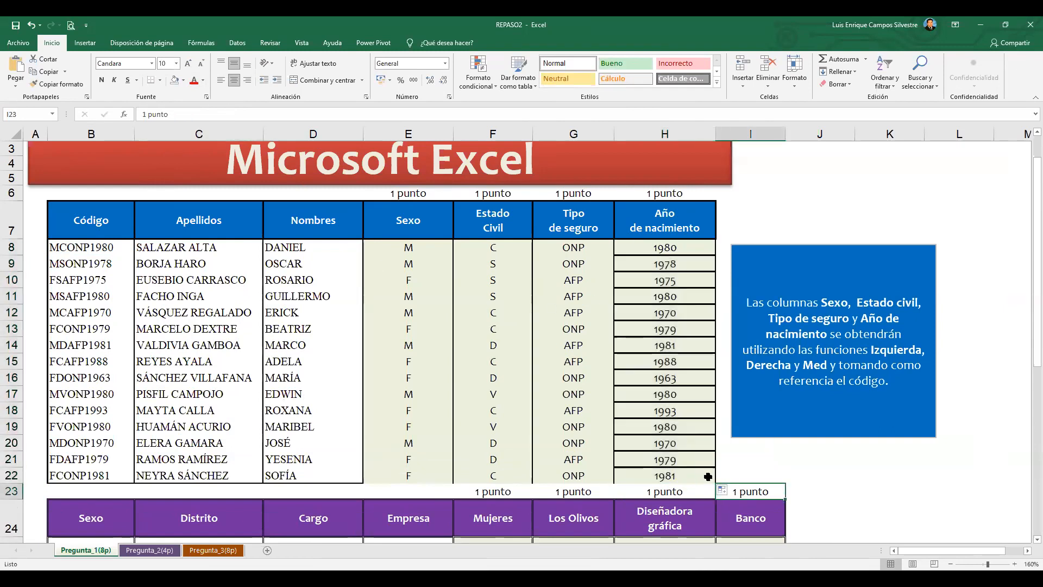
left_click(724, 490)
left_click(755, 526)
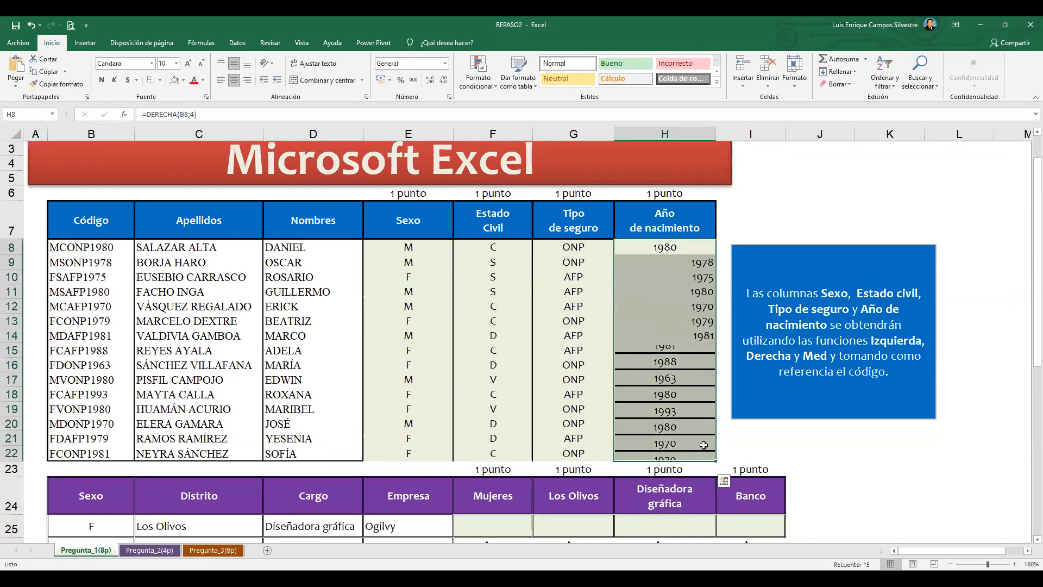
left_click(235, 82)
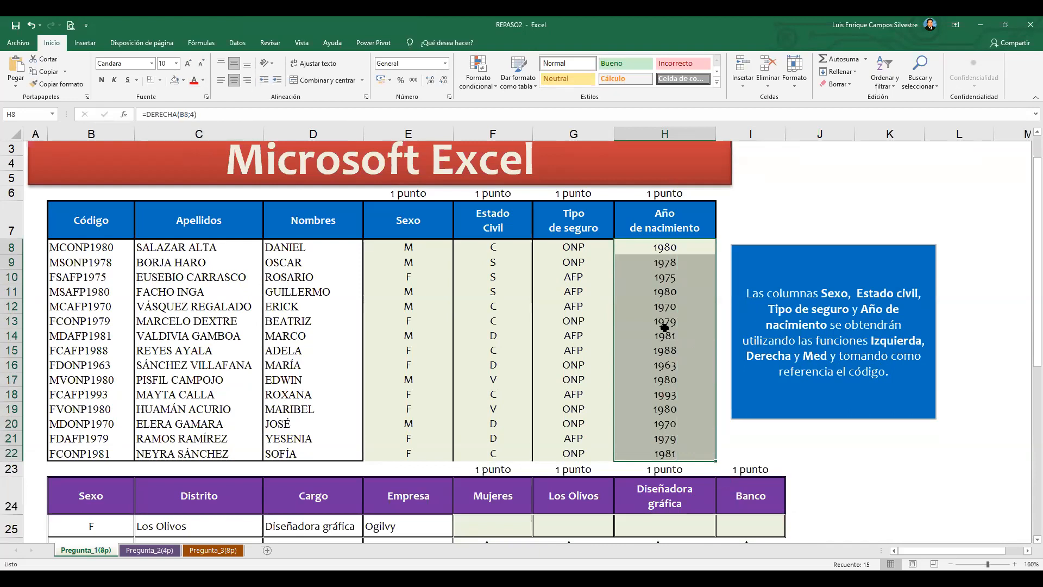
- Review the formulas in H12, F11, H9, F10 and E11 against the note naming Izquierda, Derecha and Med, and look over the Contar.si table
left_click(688, 307)
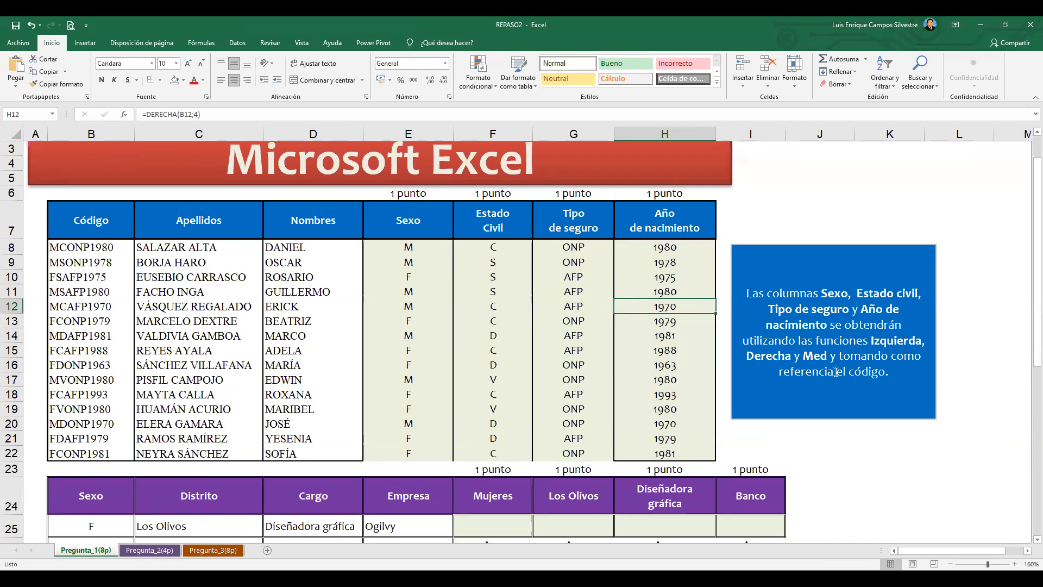
left_click(878, 356)
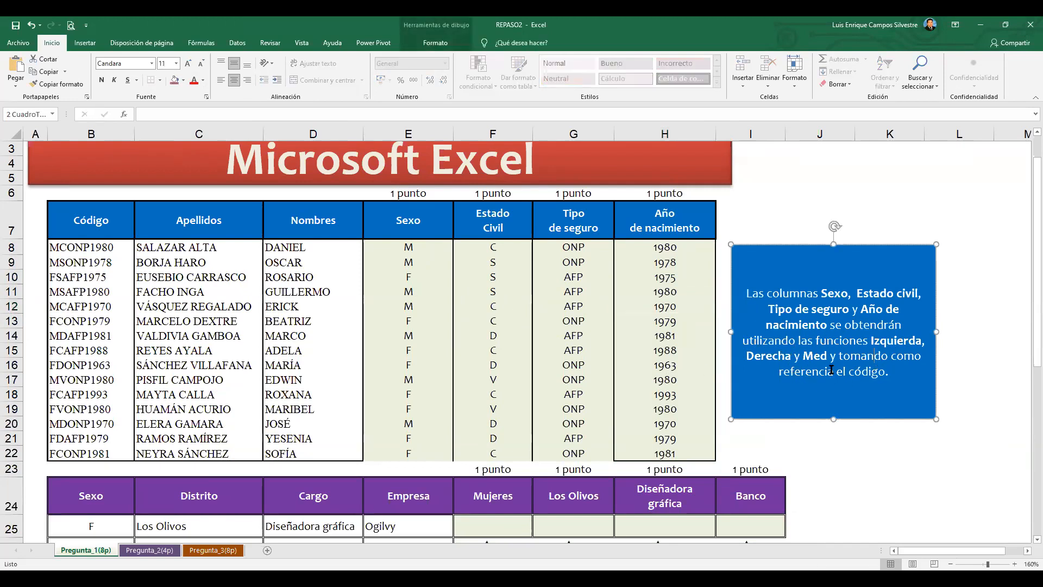
left_click(817, 358)
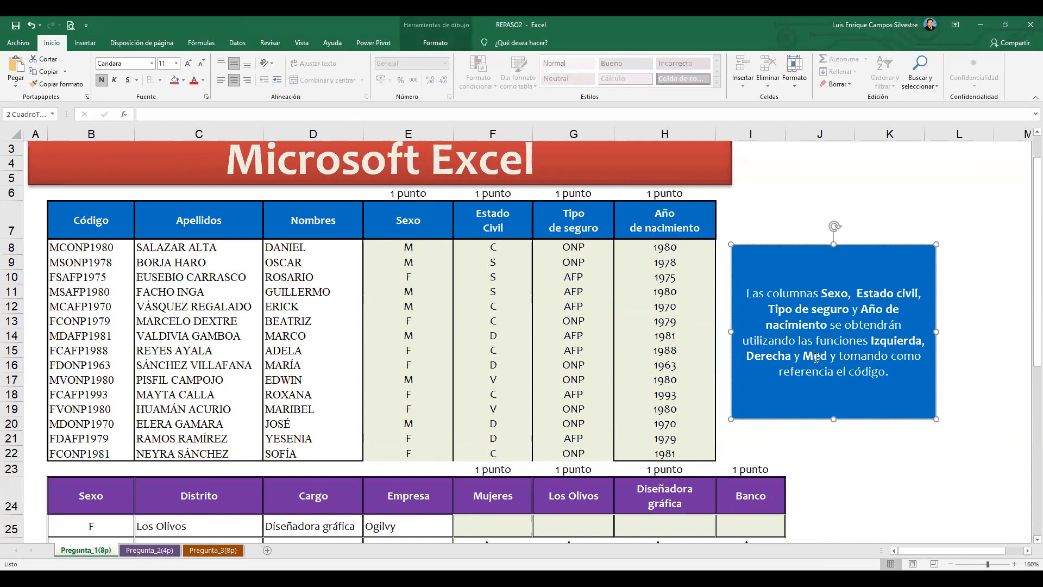
left_click(824, 382)
left_click_drag(803, 356, 828, 355)
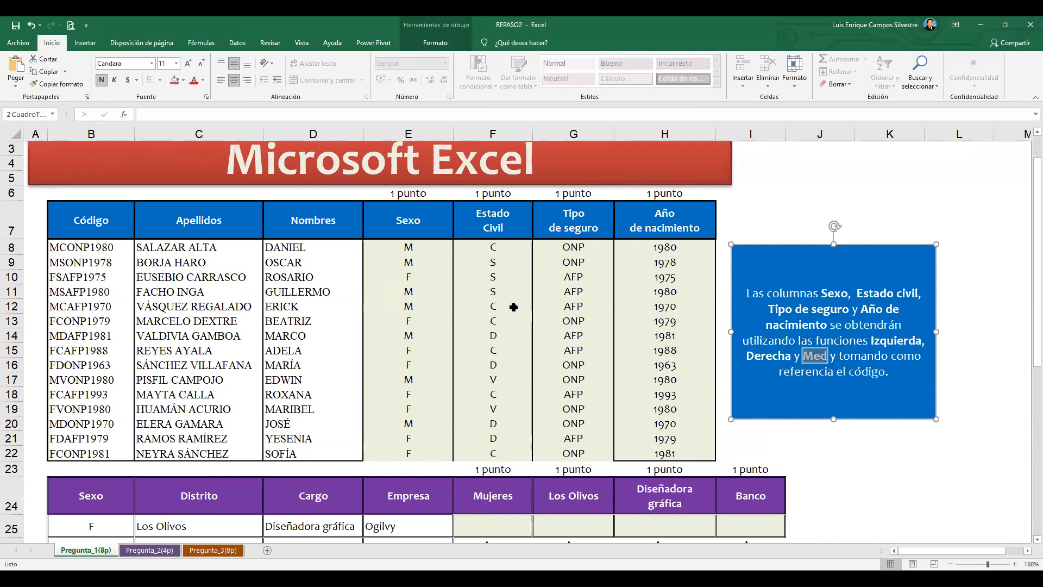
left_click(516, 287)
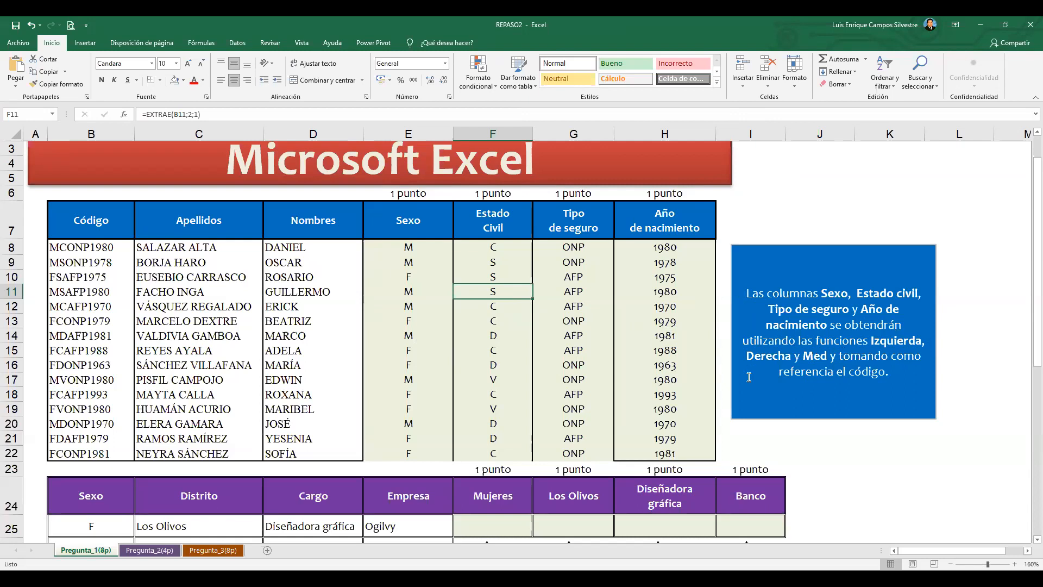
left_click(646, 261)
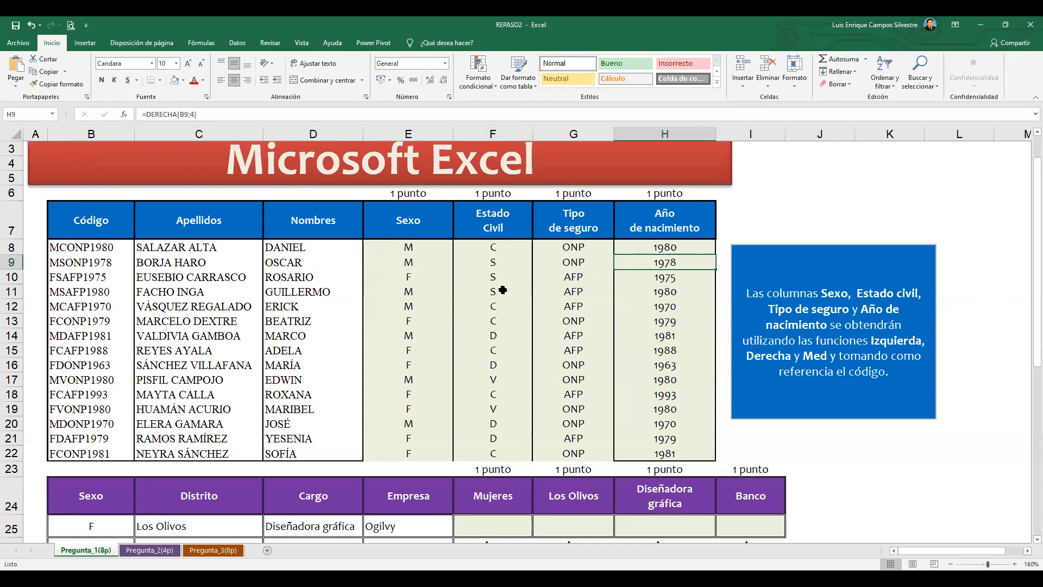
left_click(877, 272)
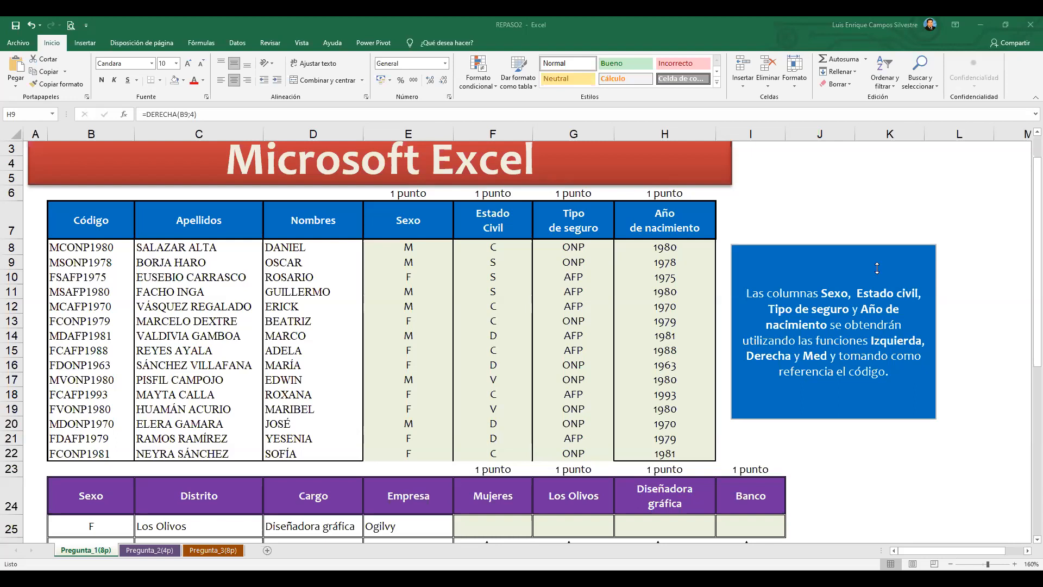
left_click(504, 277)
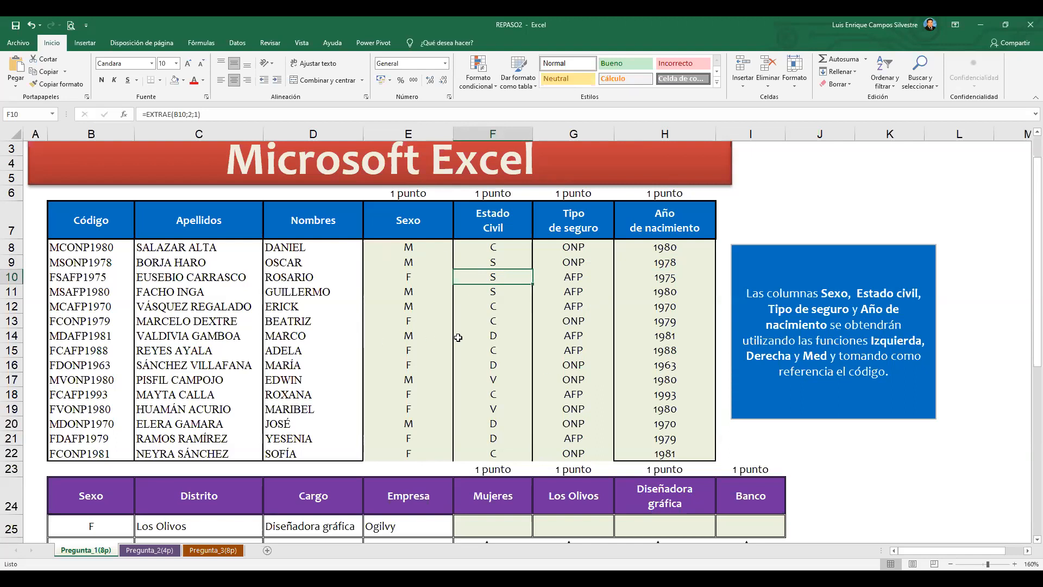
left_click(419, 294)
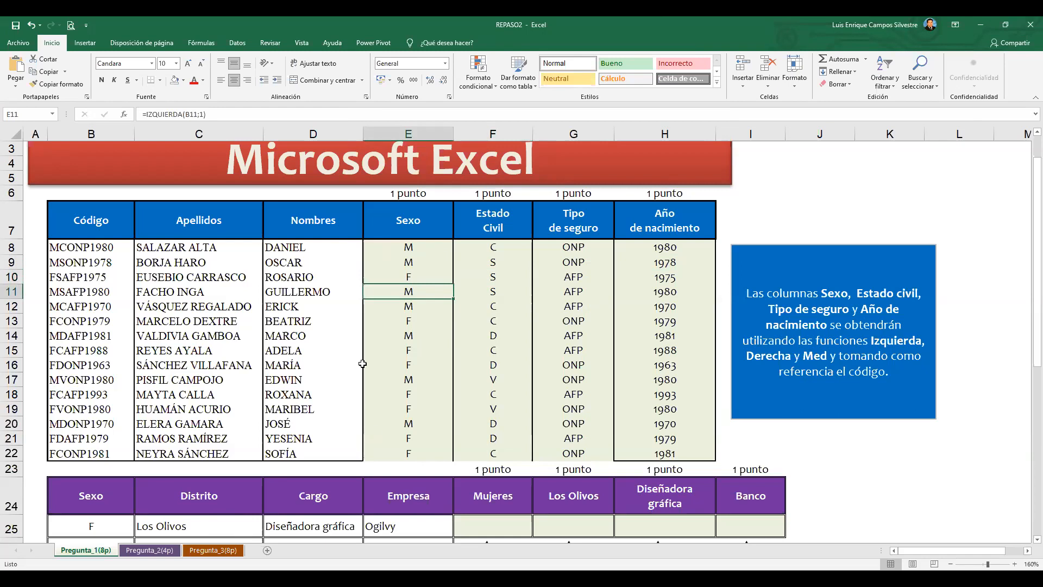
scroll(460, 318, "down", 4)
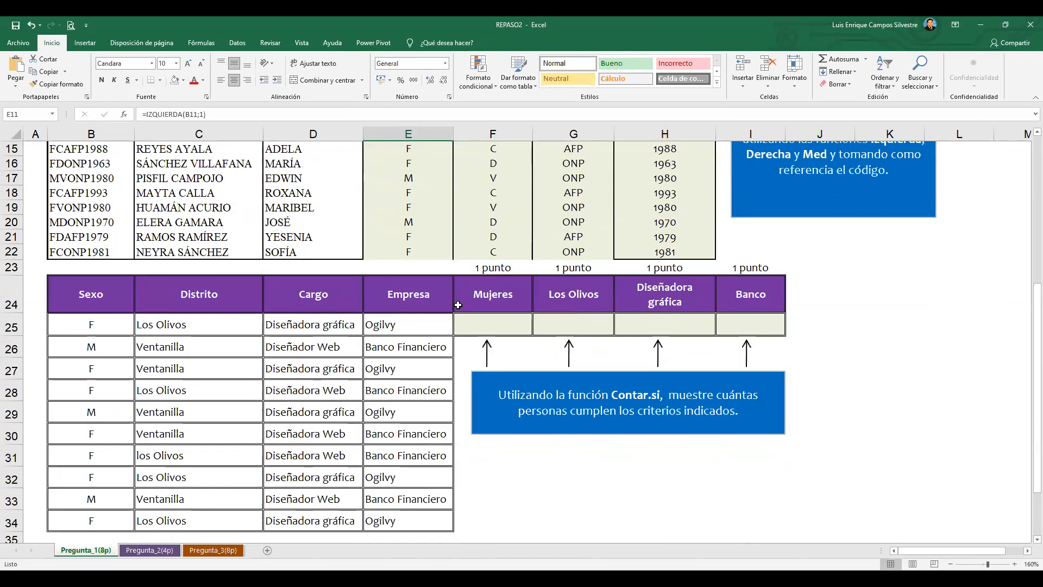
scroll(325, 320, "up", 5)
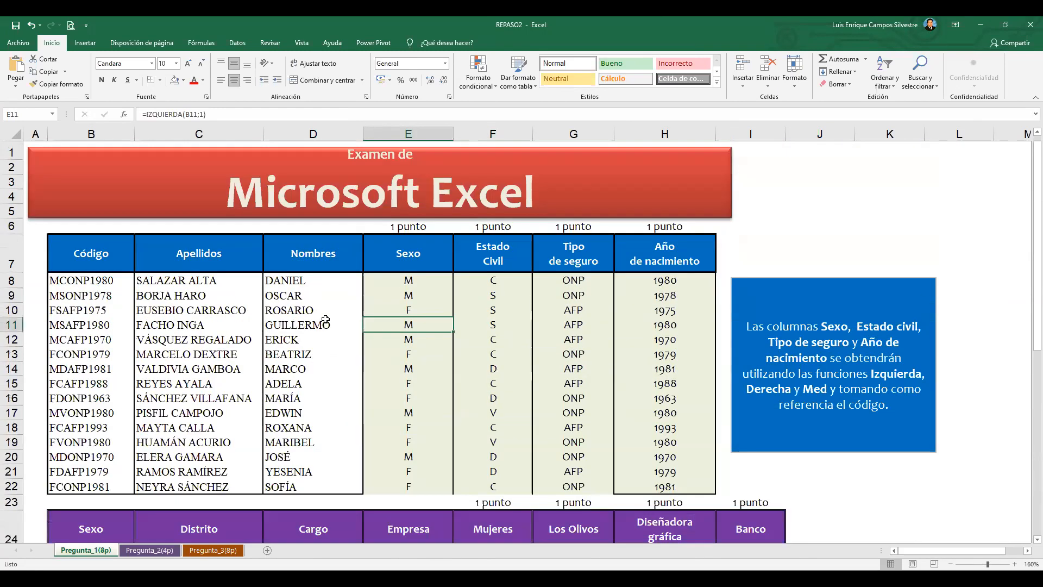
scroll(295, 385, "down", 1)
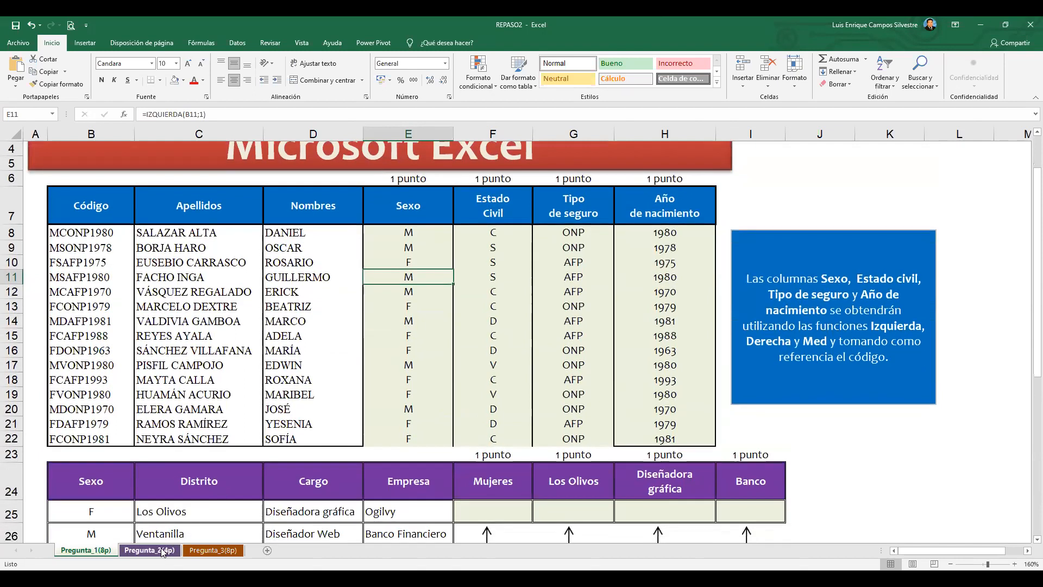
- Open the Pregunta_2(4p) sheet and enlarge its view to 180%
left_click(158, 550)
left_click(486, 258)
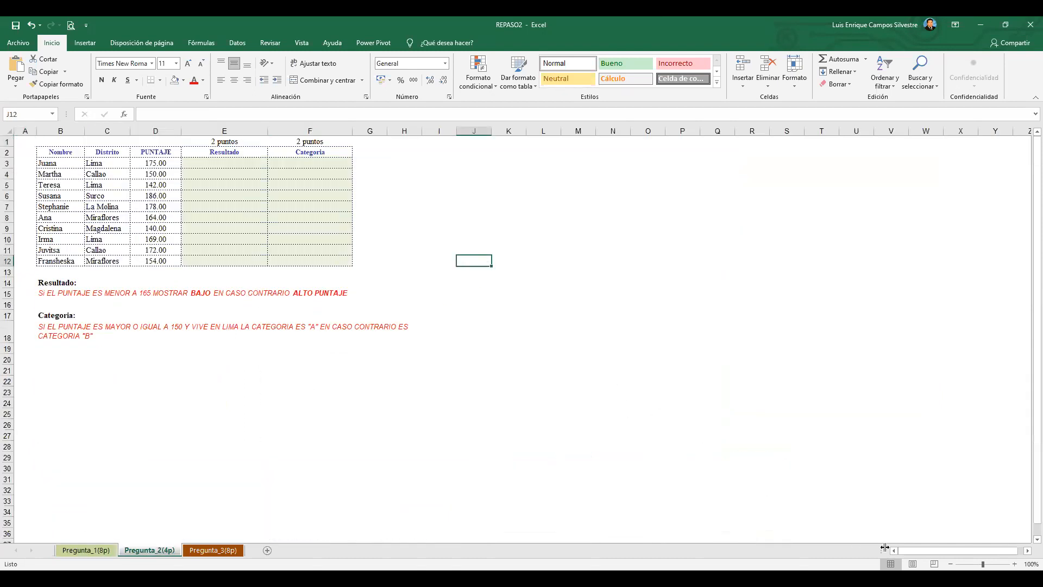
left_click(1014, 564)
left_click(1014, 564)
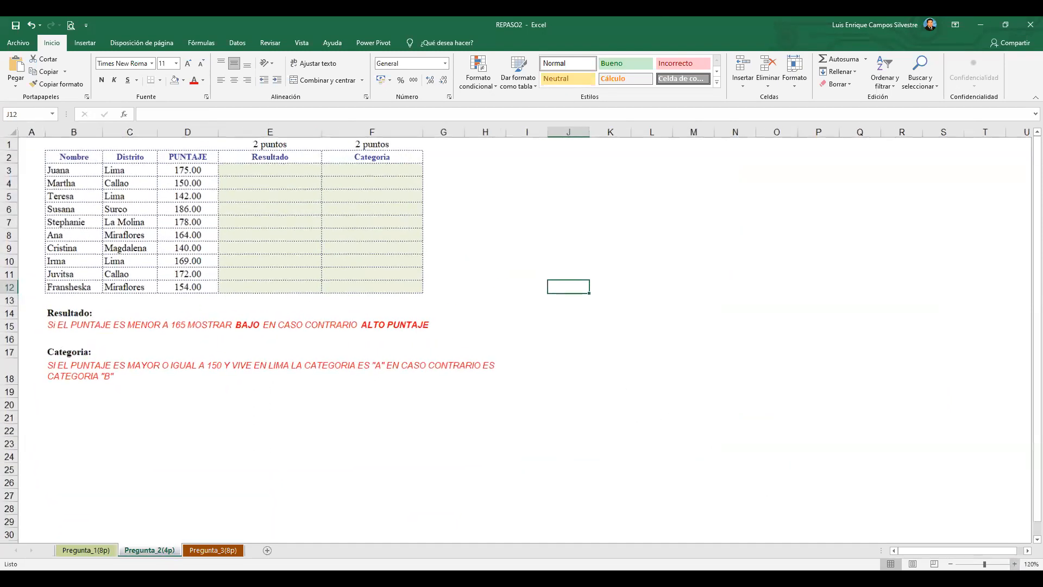
left_click(1015, 564)
left_click(1014, 564)
left_click(1015, 564)
left_click(1014, 563)
left_click(1014, 564)
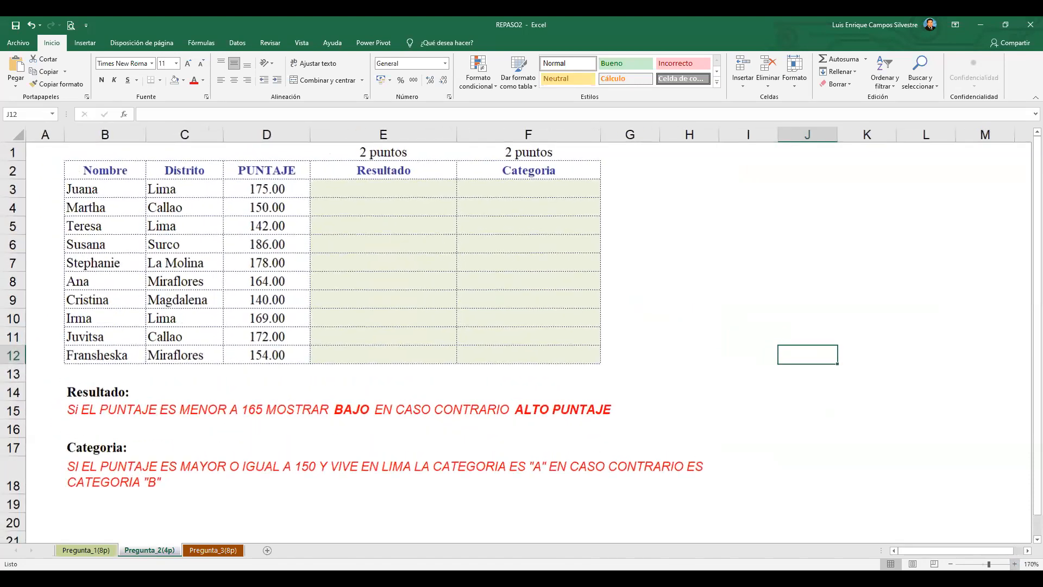
left_click(1015, 564)
- Examine the Resultado condition in row 15 and the Resultado answer cells E3 and E5
left_click(458, 195)
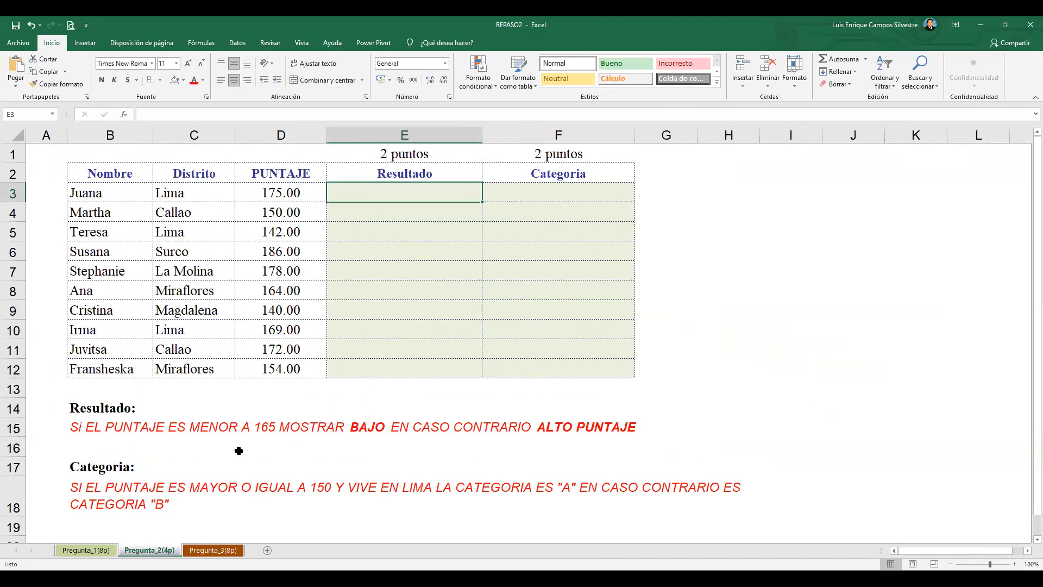
left_click(89, 431)
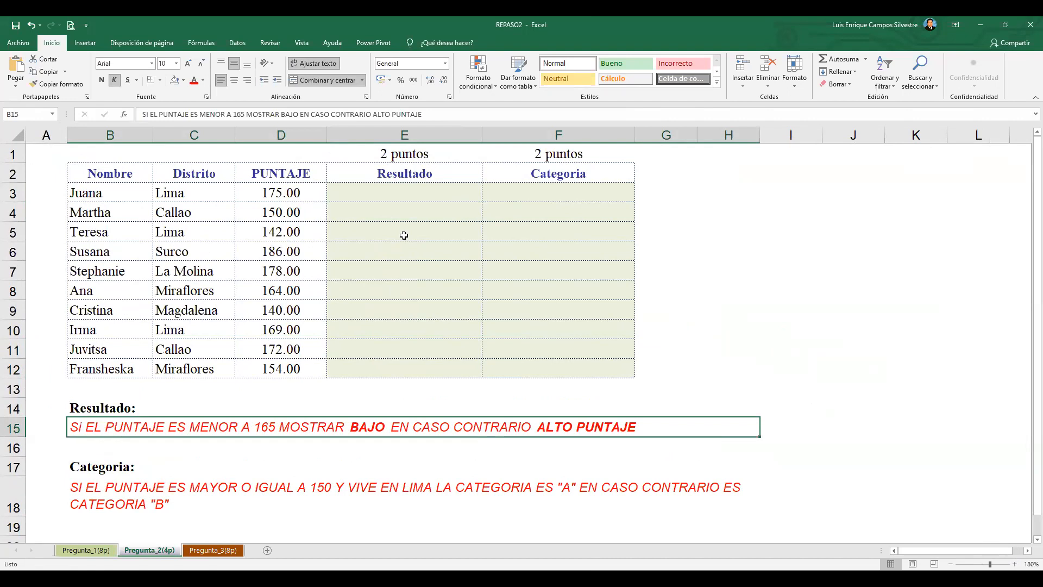
left_click(450, 186)
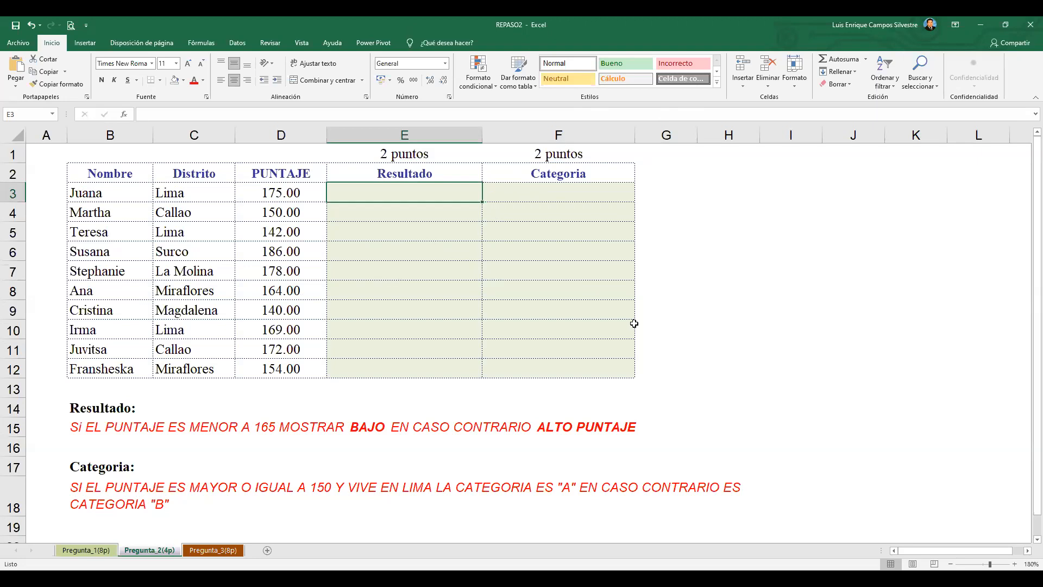
left_click(414, 220)
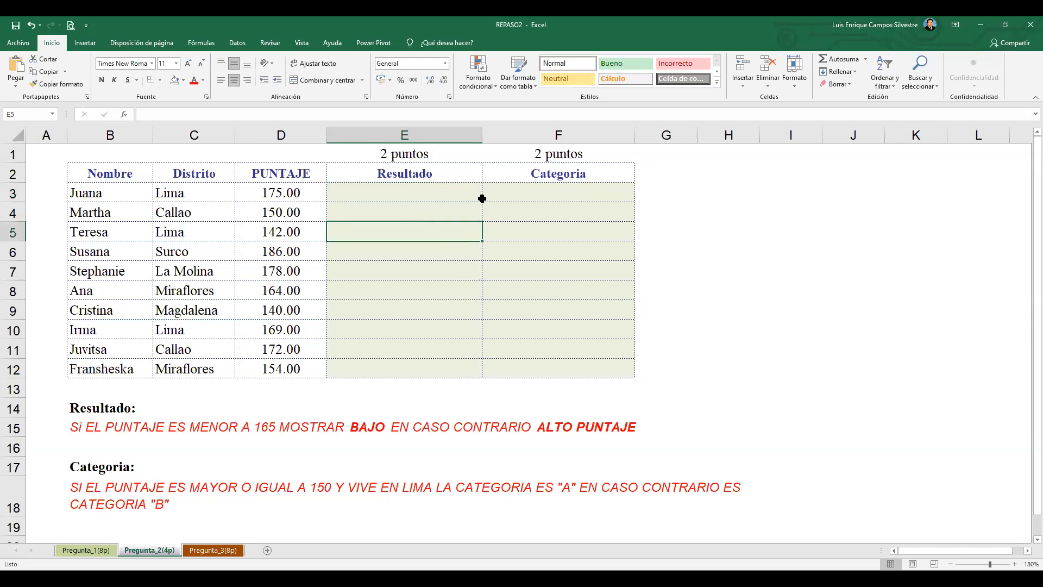
- Examine the Resultado condition in row 15 and the table B2:F12, going over the Nombre, Distrito and PUNTAJE columns
left_click(78, 430)
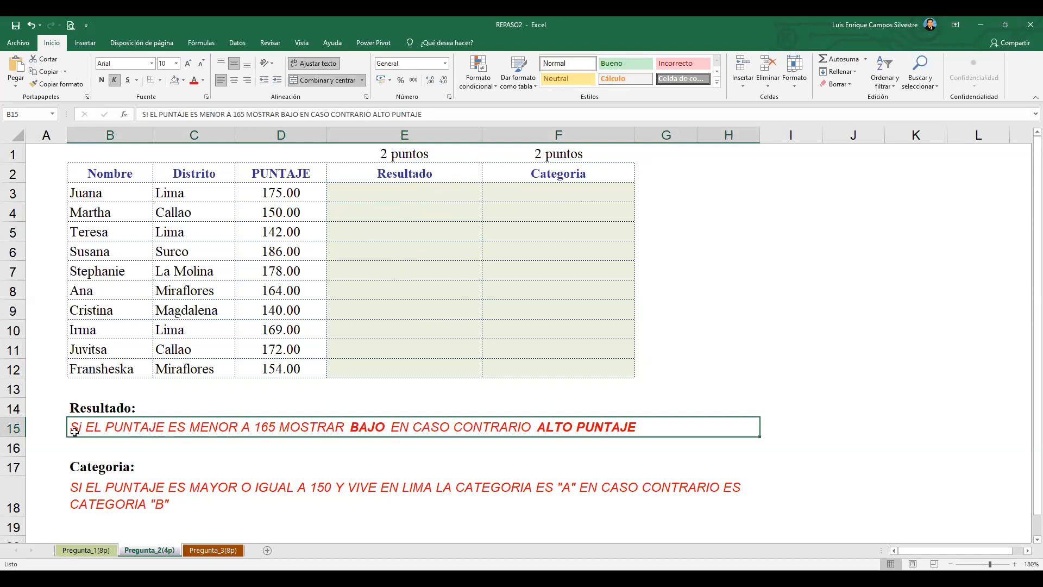
left_click(108, 446)
left_click(81, 430)
left_click(319, 456)
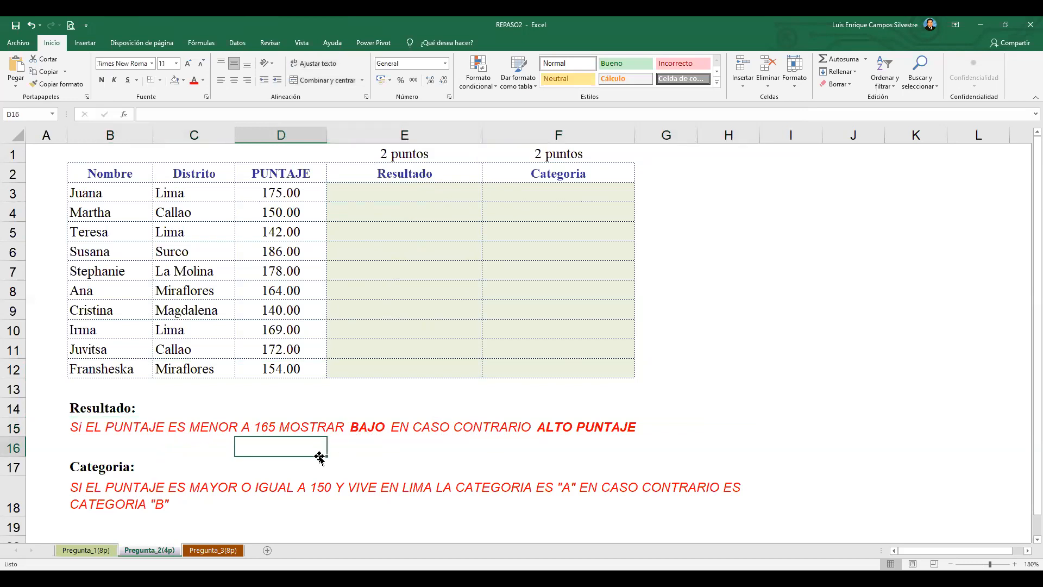
left_click_drag(122, 170, 556, 362)
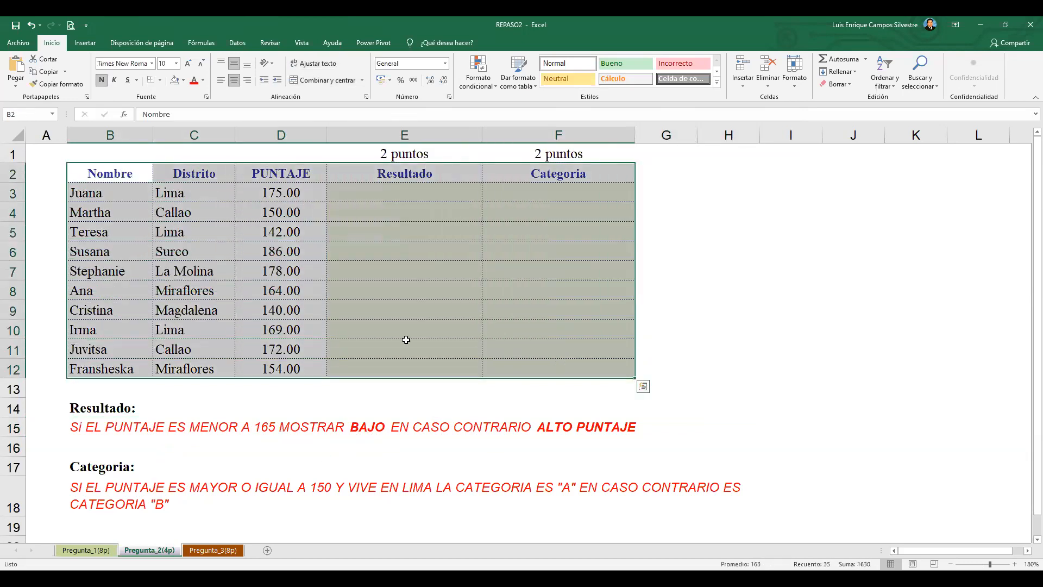
left_click_drag(124, 198, 117, 368)
left_click_drag(209, 196, 212, 369)
left_click(303, 199)
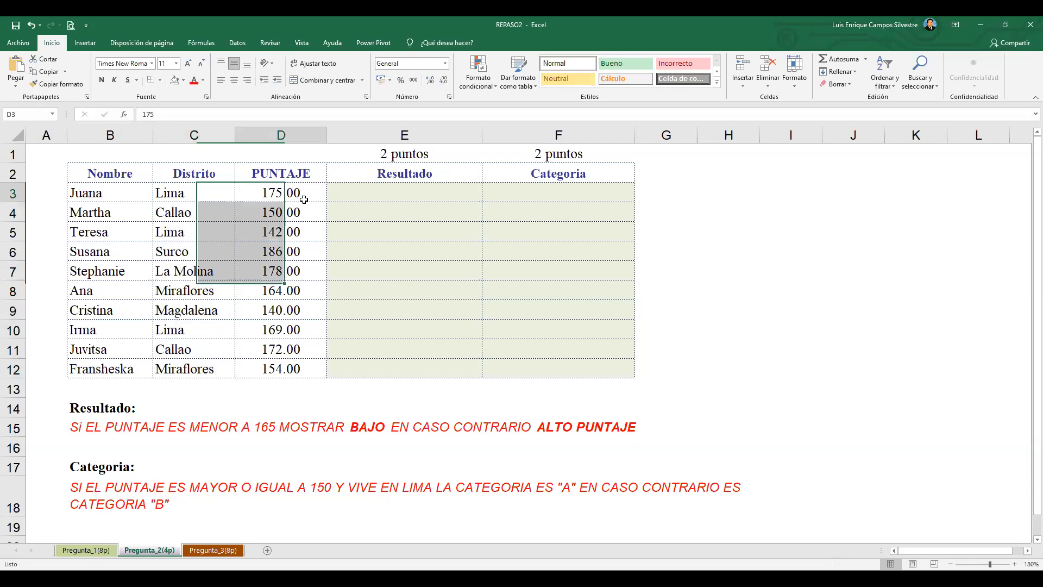
- Widen the Resultado and Categoria columns, E and F
left_click(407, 197)
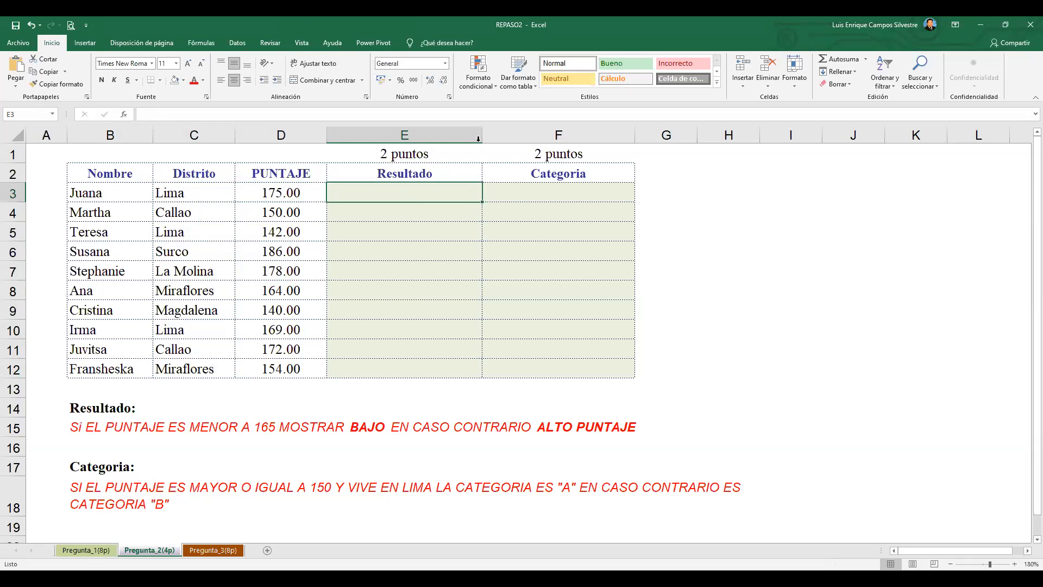
left_click_drag(481, 137, 500, 137)
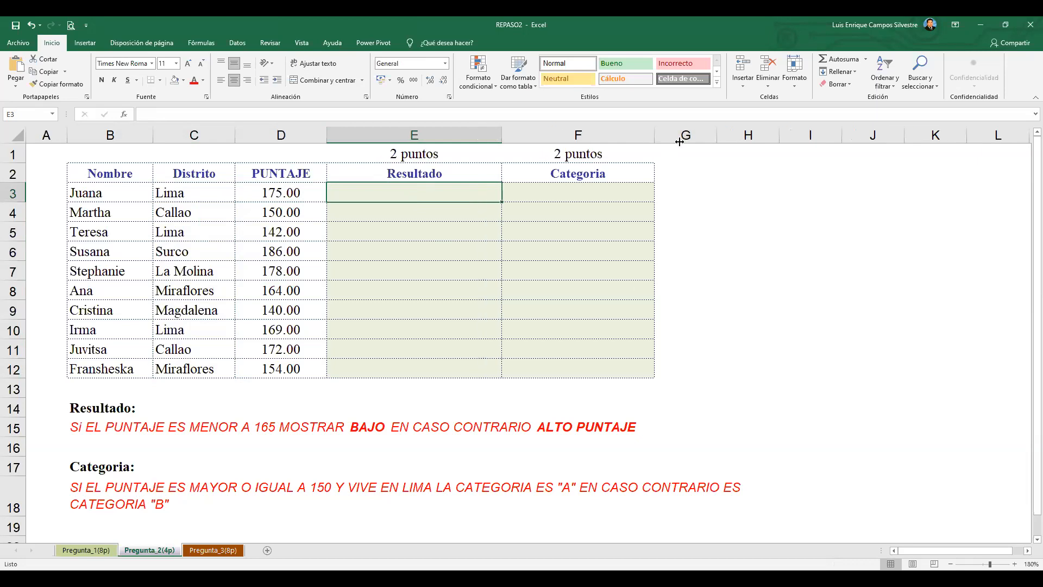
left_click_drag(680, 141, 683, 141)
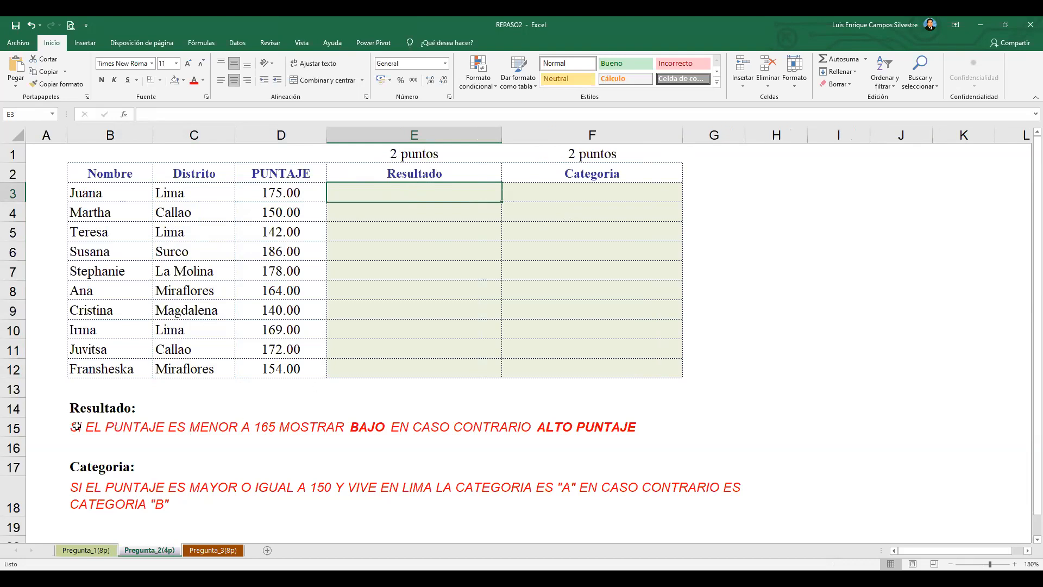
- Compare the Resultado condition in row 15 with the first PUNTAJE value in D3 and the answer cells E3 and F3
left_click(399, 204)
left_click(399, 194)
left_click(165, 431)
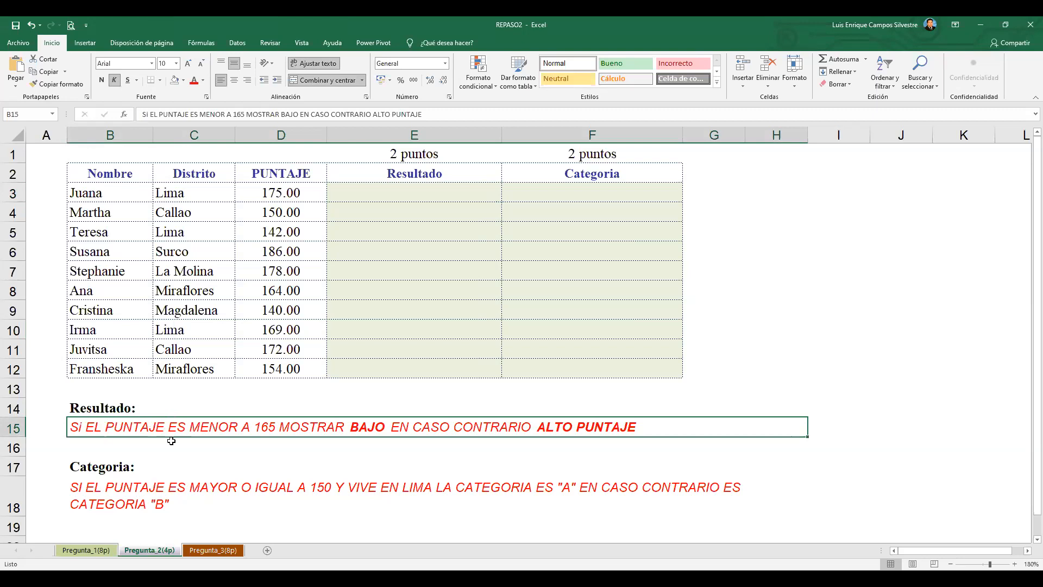
left_click(403, 188)
left_click(554, 193)
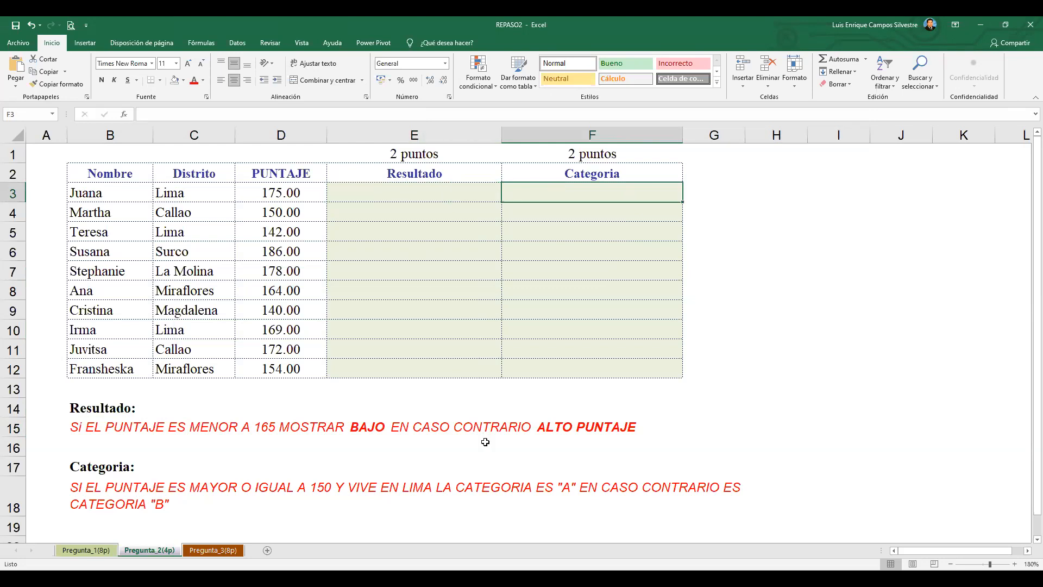
left_click(409, 192)
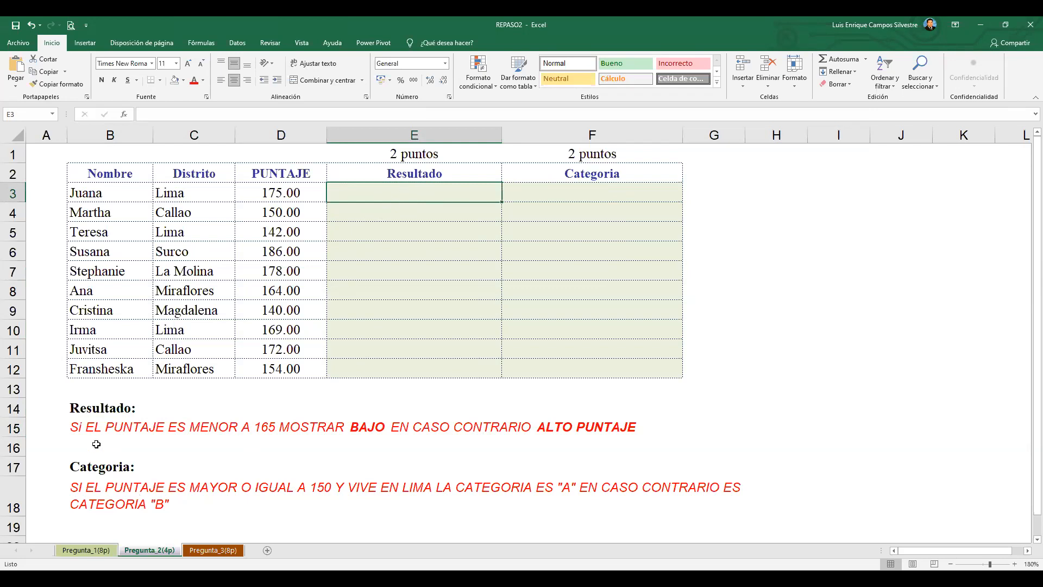
left_click_drag(419, 179, 447, 192)
left_click(447, 191)
left_click(279, 195)
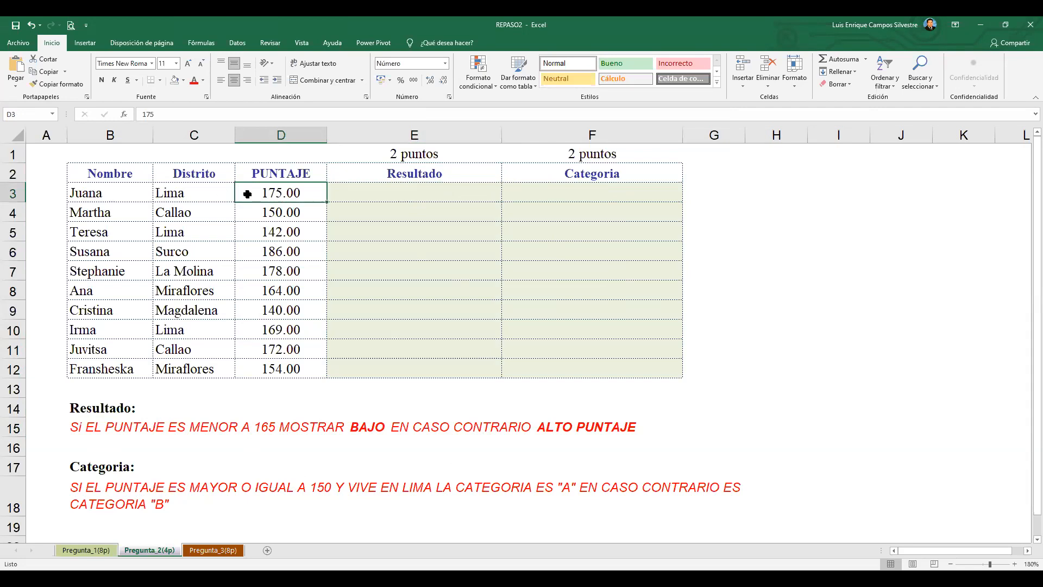
left_click(394, 196)
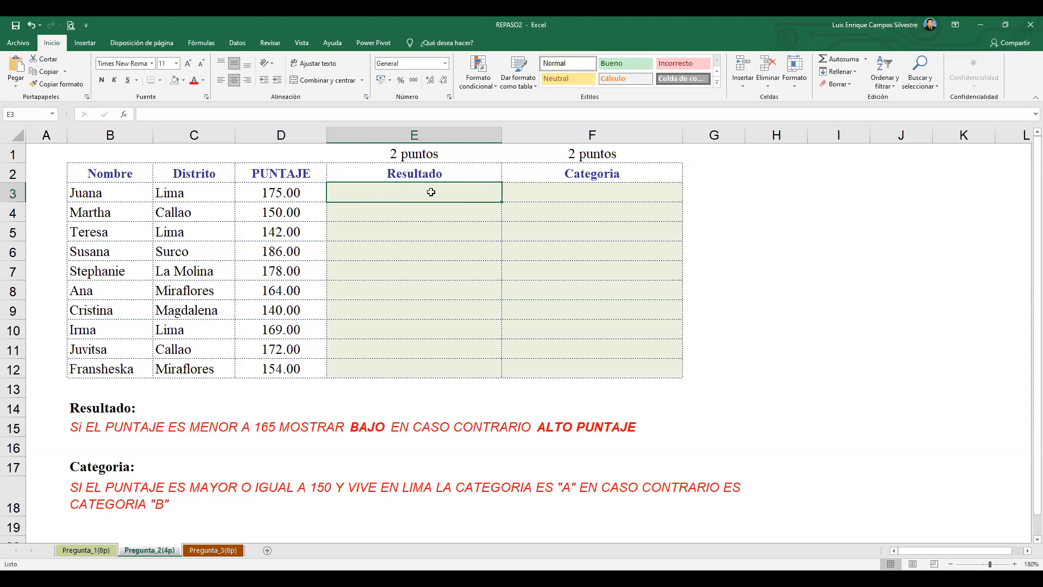
left_click(85, 430)
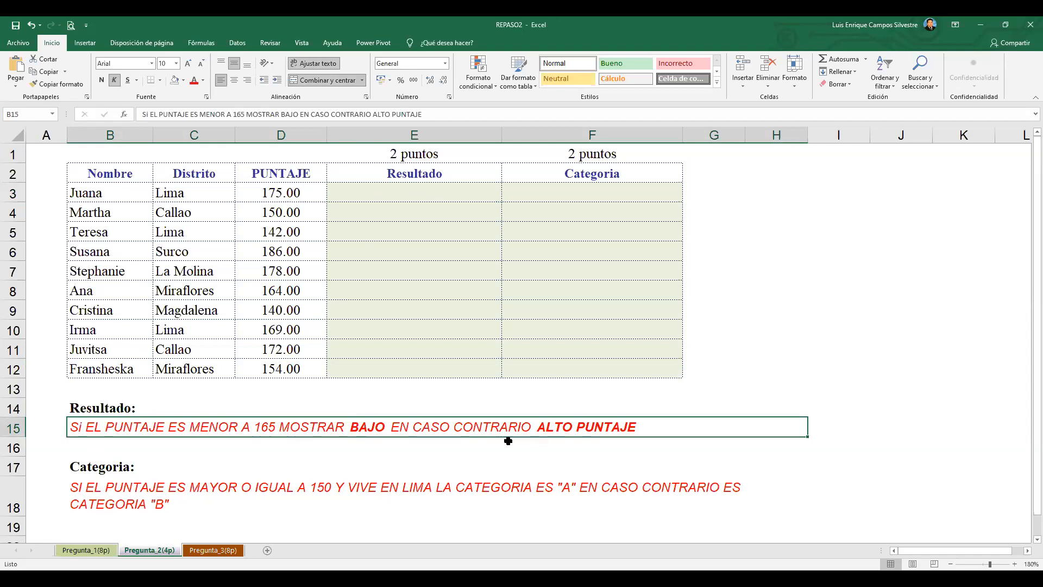
- Start an SI formula in E3 with the logical test D3<165
left_click(436, 194)
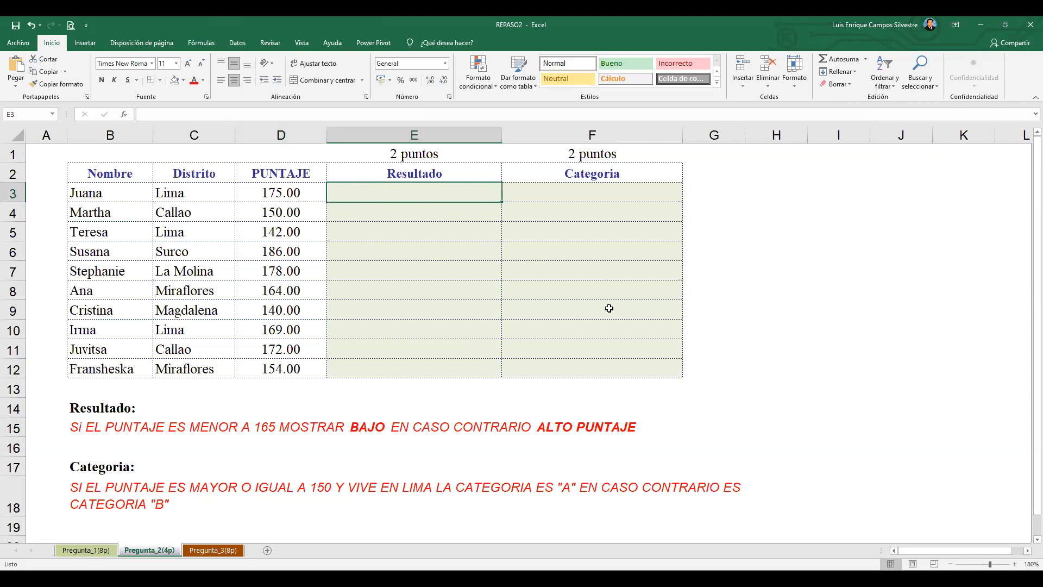
key("F2")
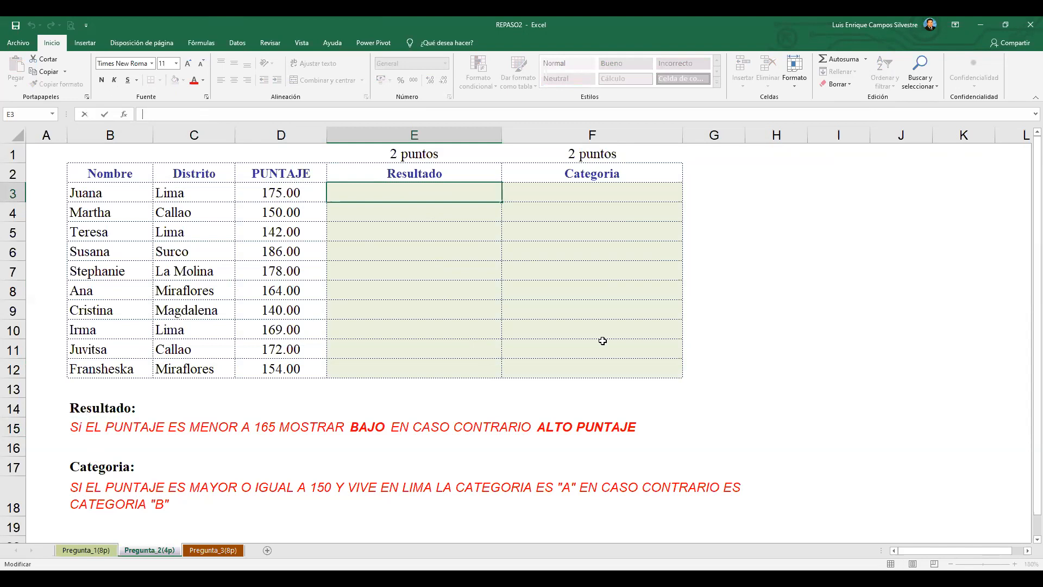
type("=")
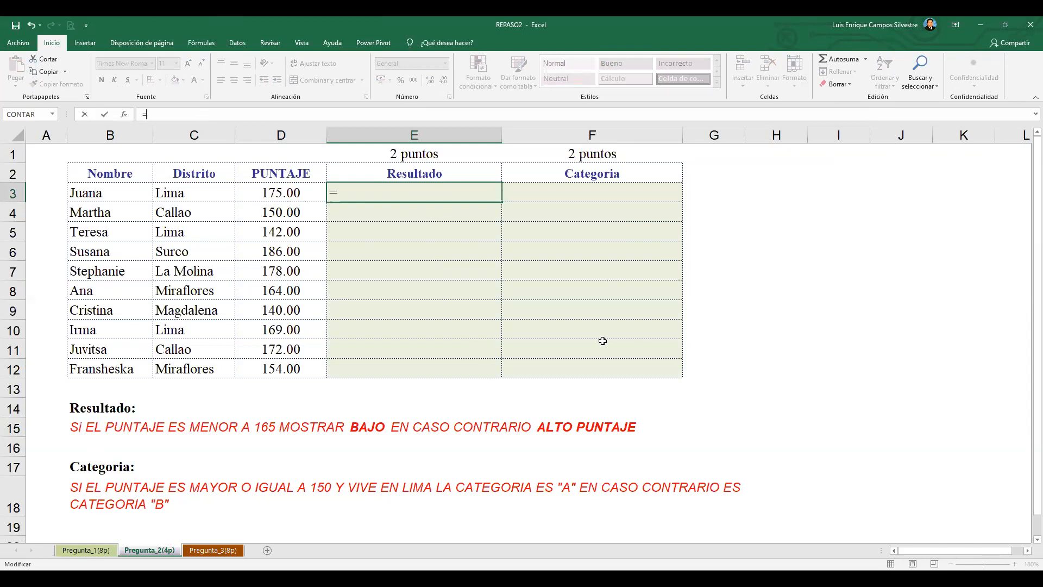
type("SI(")
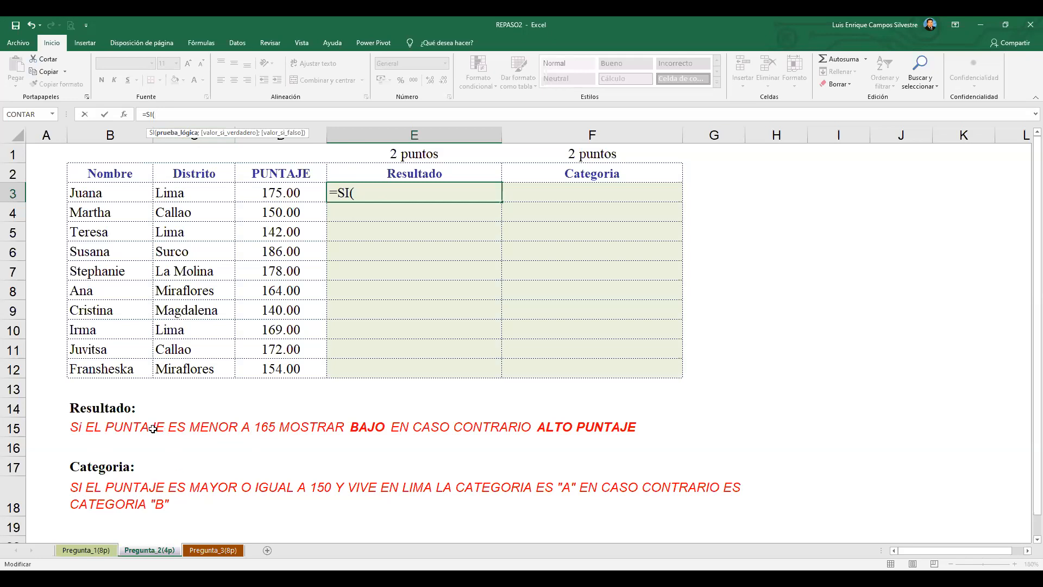
left_click(300, 197)
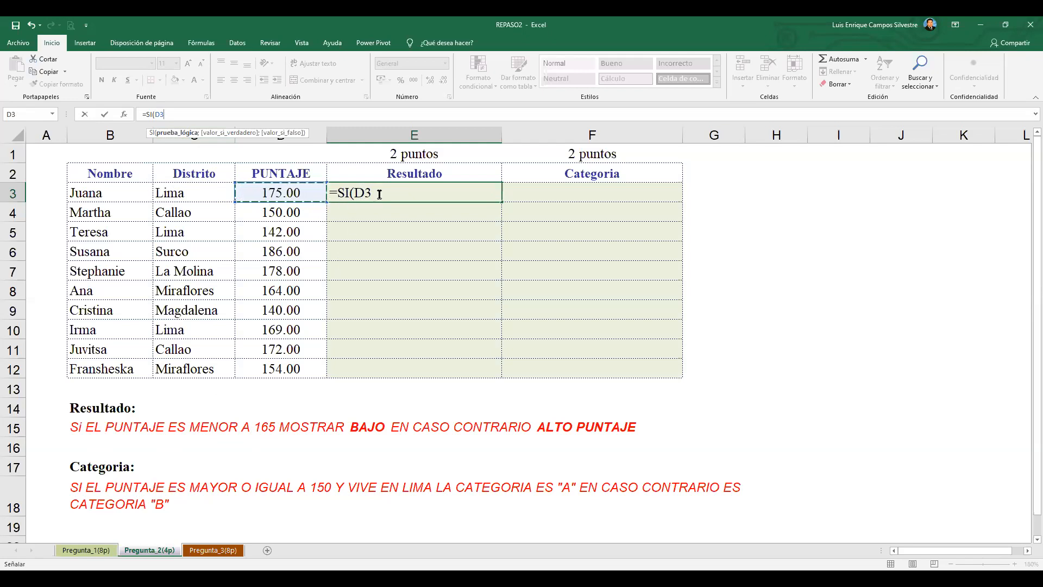
left_click(399, 194)
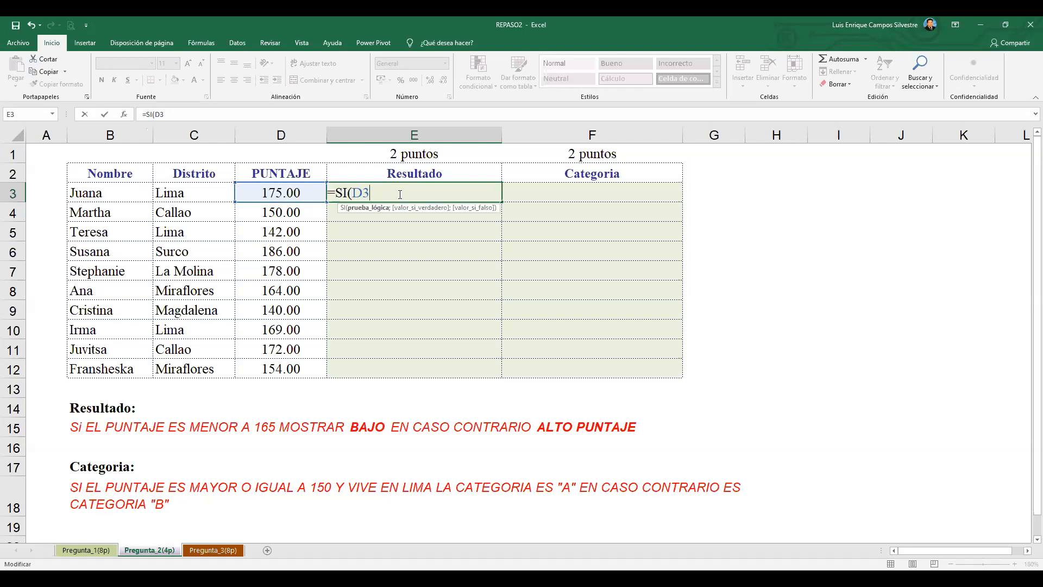
type("<")
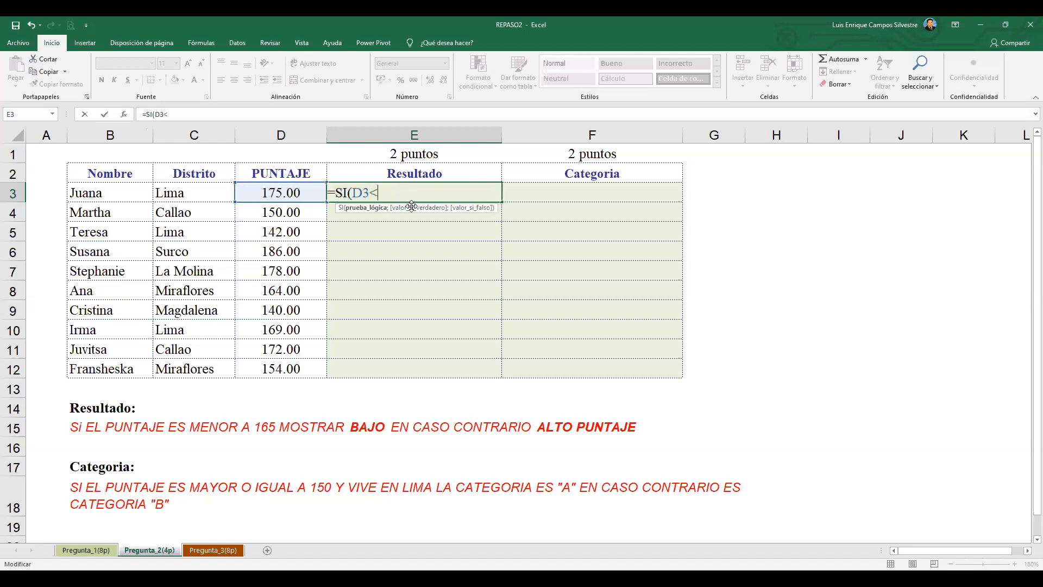
type("165;")
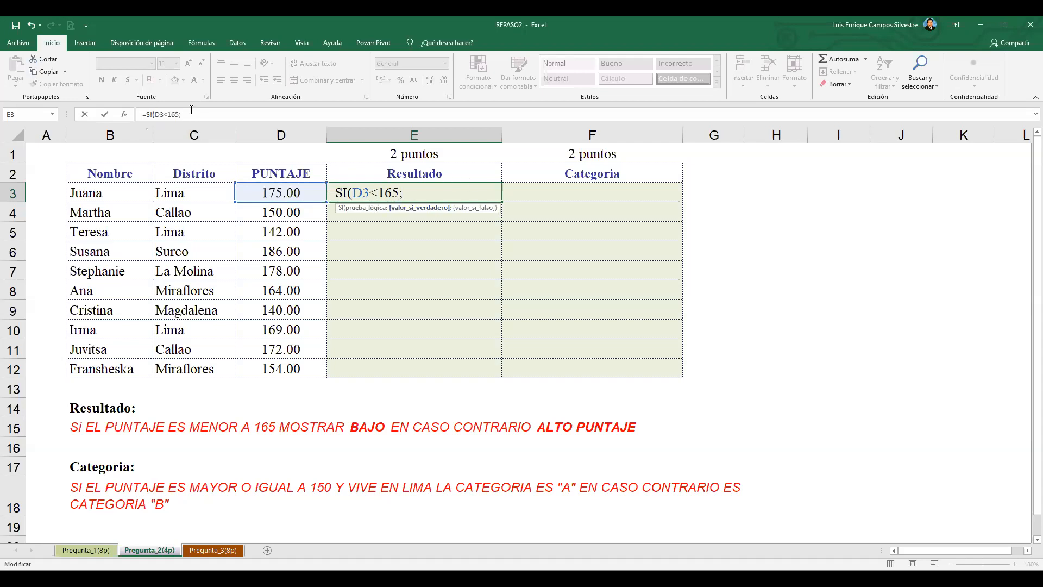
left_click(158, 111)
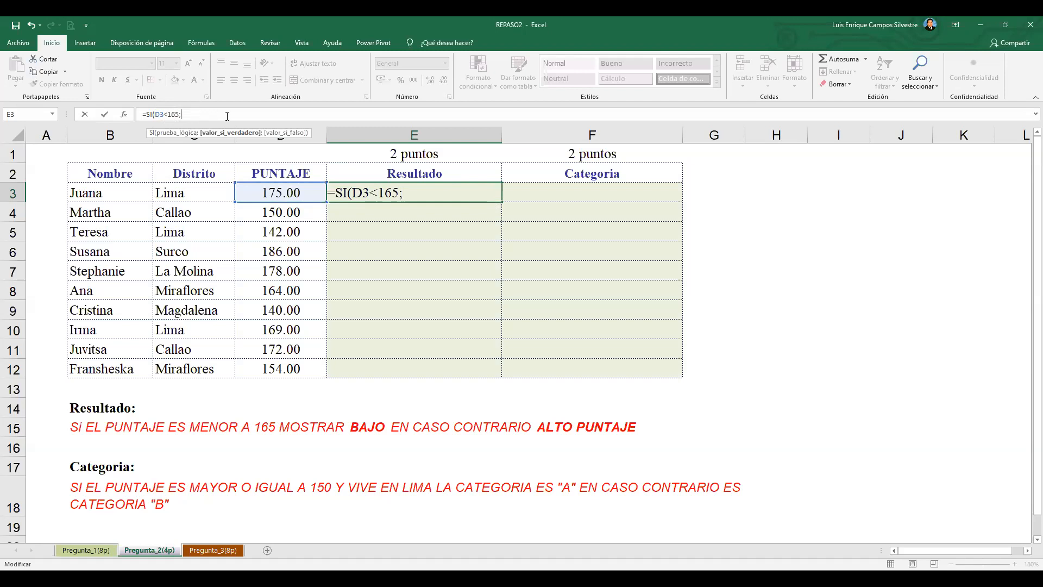
- Complete the E3 formula with "BAJO" if true and "ALTO PUNTAJE" if false, and copy it down through E12
type("BAJO")
type("\"")
type(";")
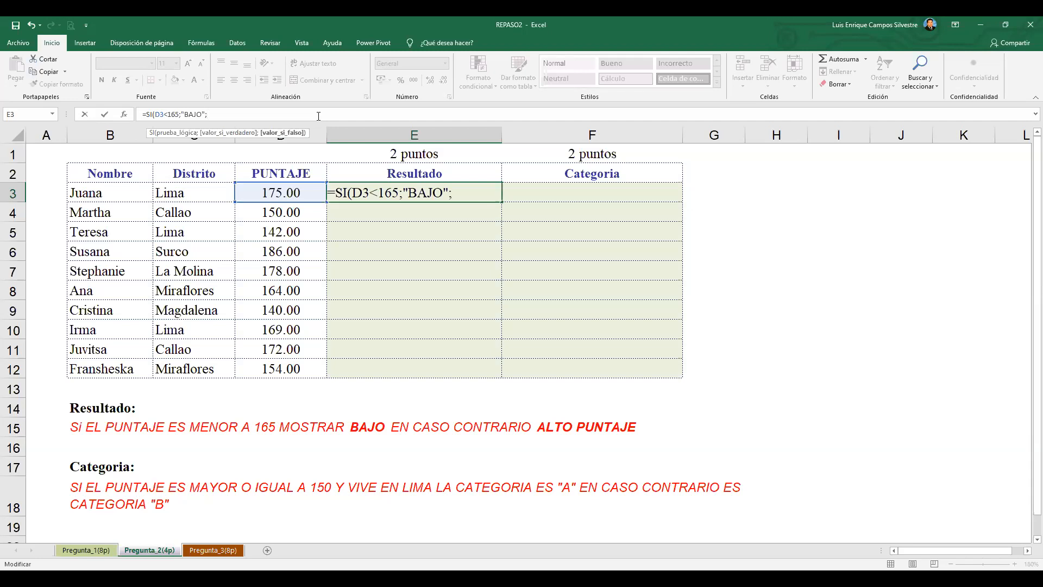
type("\"ALTO PUNTAJE\"")
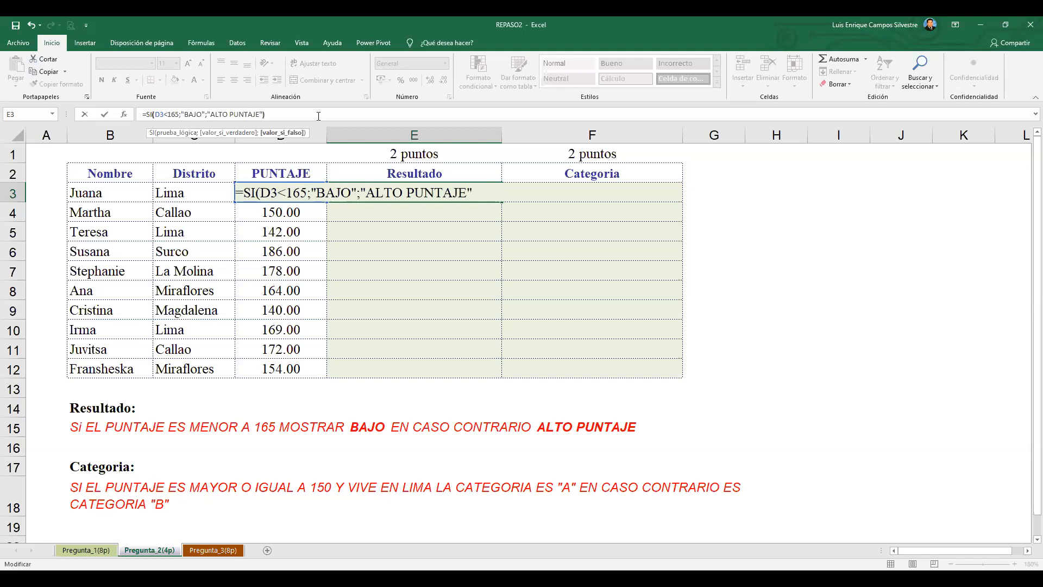
type(")")
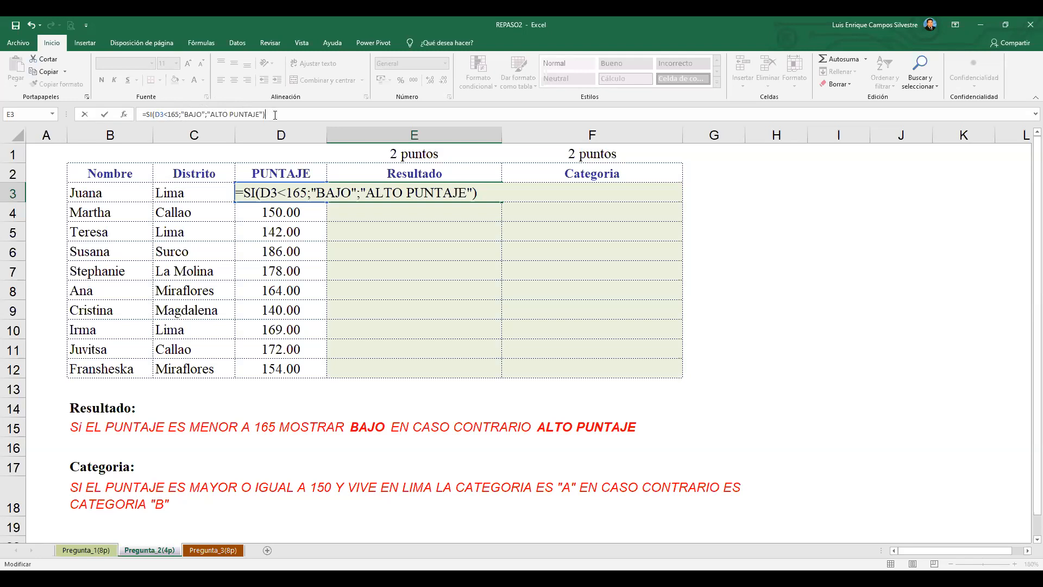
key("Return")
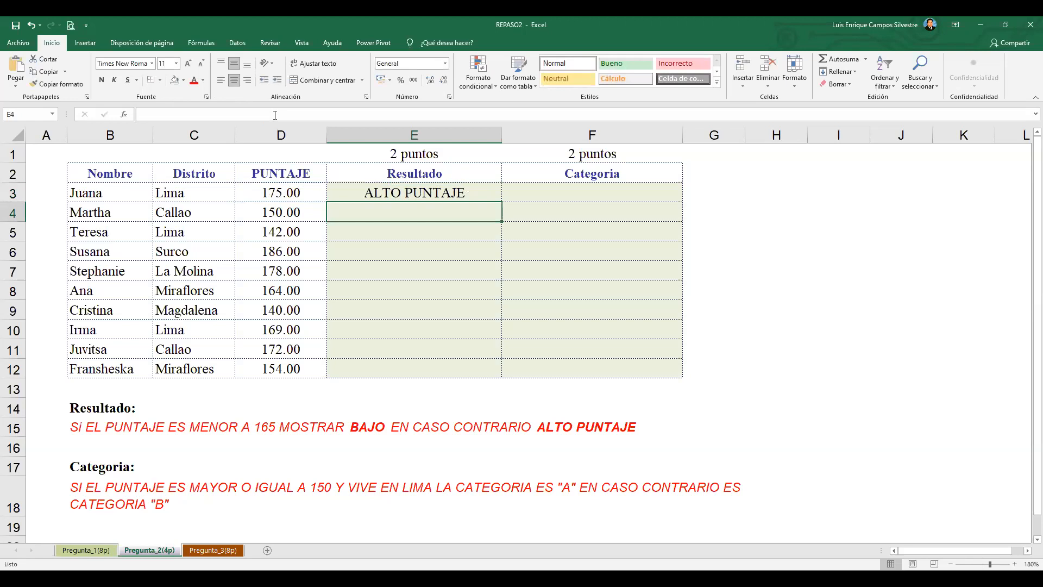
left_click(459, 195)
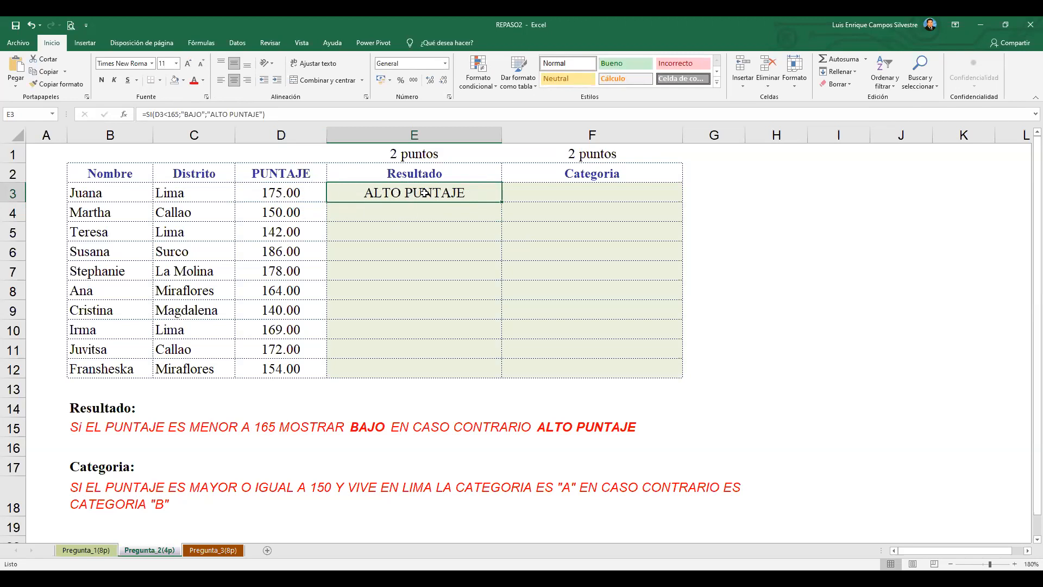
left_click_drag(502, 202, 493, 369)
- Check the copied Resultado formulas in column E, including E4, E6, E7, E10 and E12, against the PUNTAJE values
left_click(415, 211)
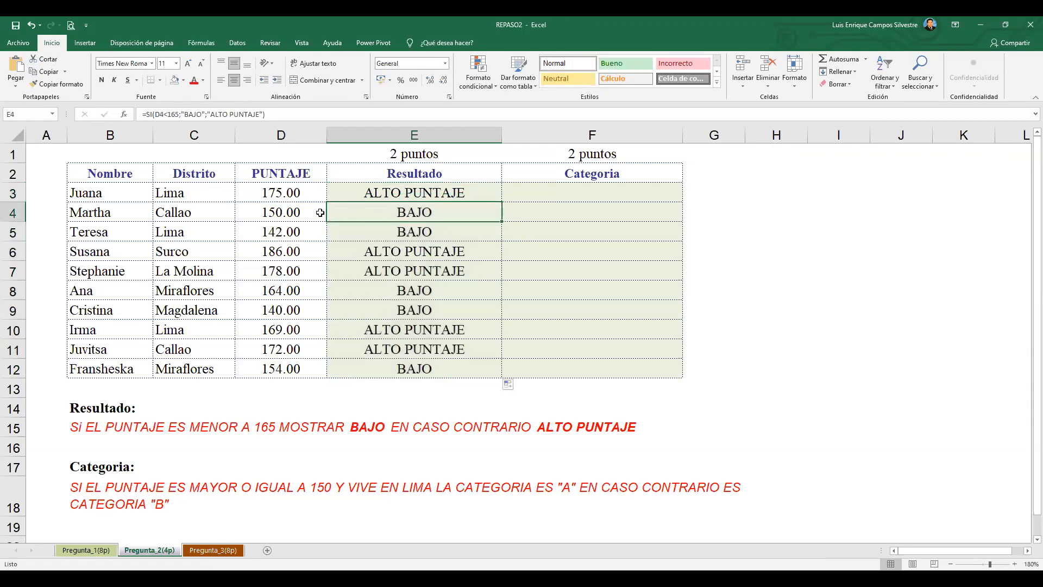
left_click(397, 199)
left_click(399, 248)
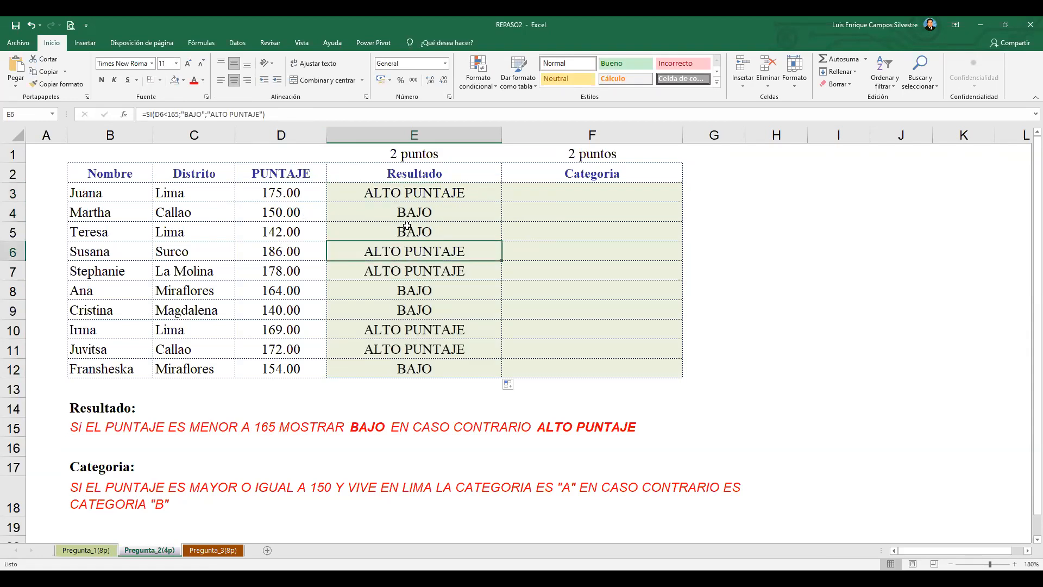
left_click(300, 213)
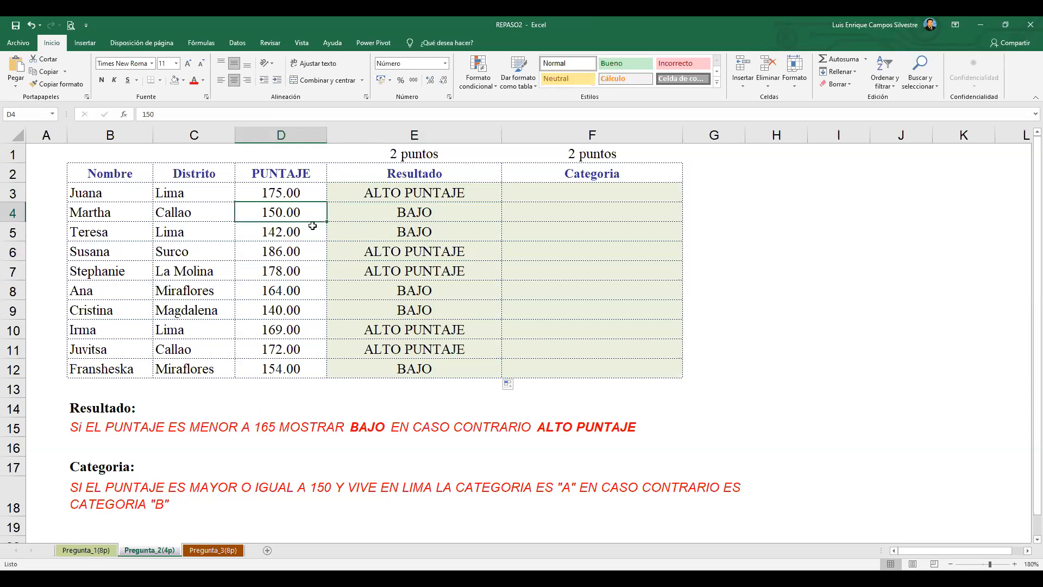
left_click(424, 212)
left_click(414, 270)
left_click(410, 329)
left_click(425, 367)
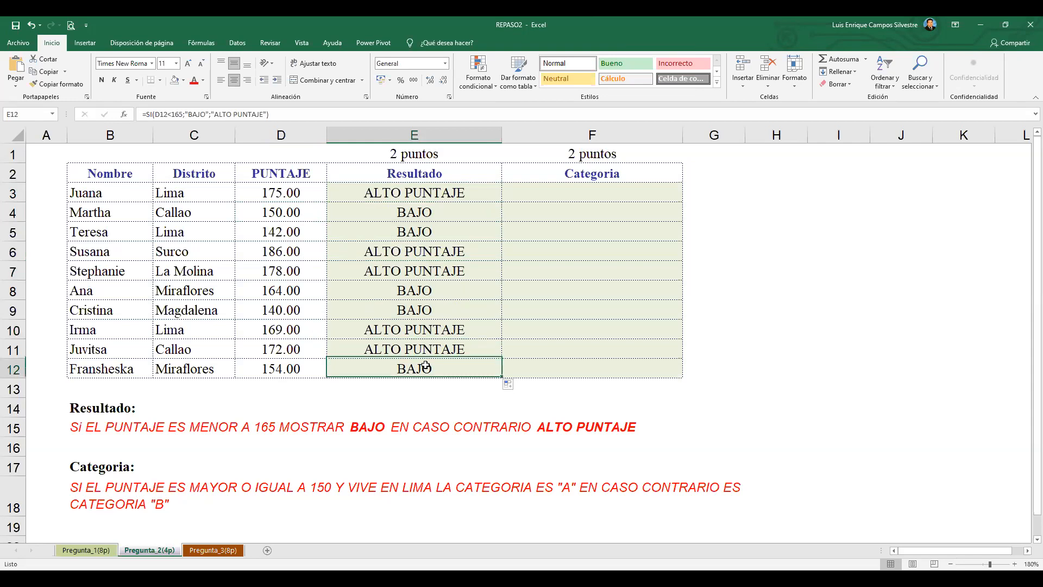
left_click(416, 192)
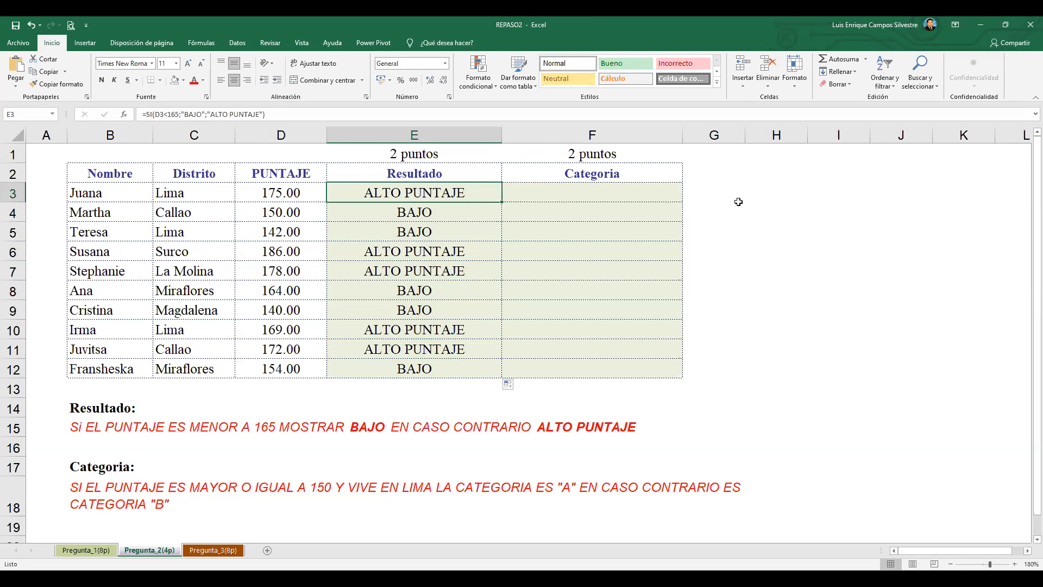
- Narrow column G slightly and select the first Categoria cell, F3
left_click(723, 193)
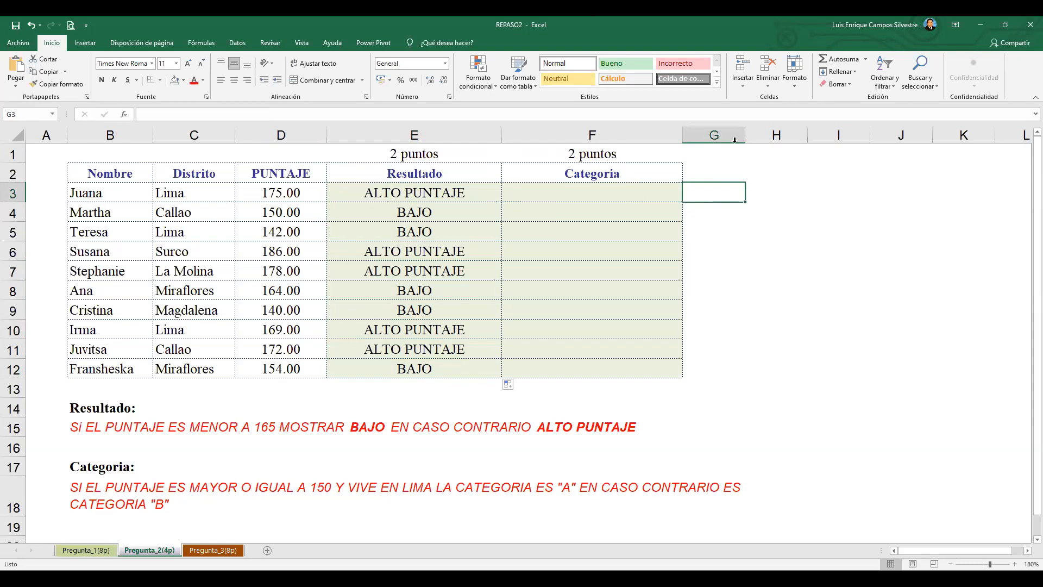
left_click_drag(746, 136, 729, 137)
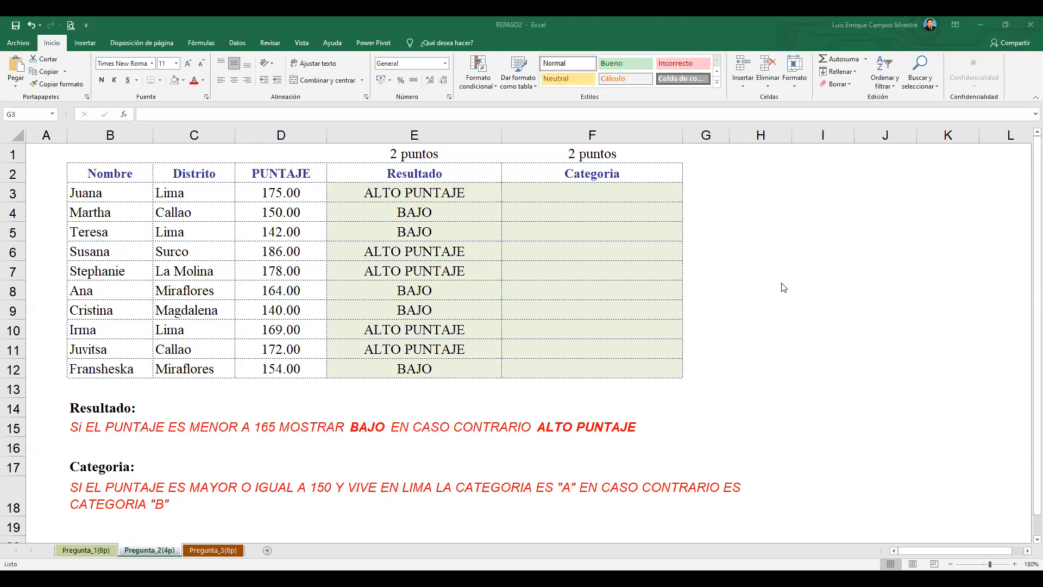
left_click(650, 192)
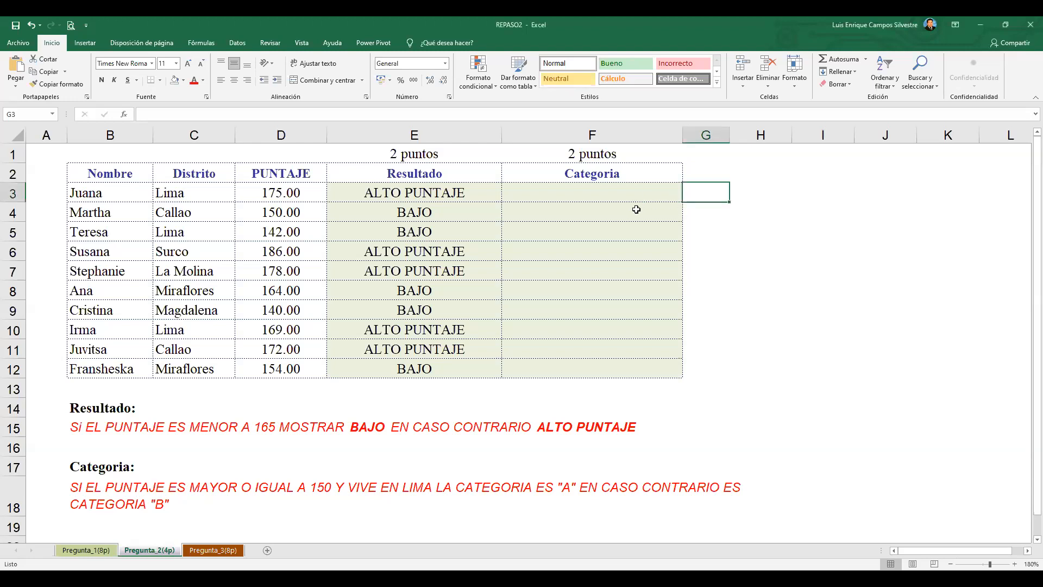
- Review the Resultado formula in E3 and read the Categoria rule in row 18
left_click(574, 192)
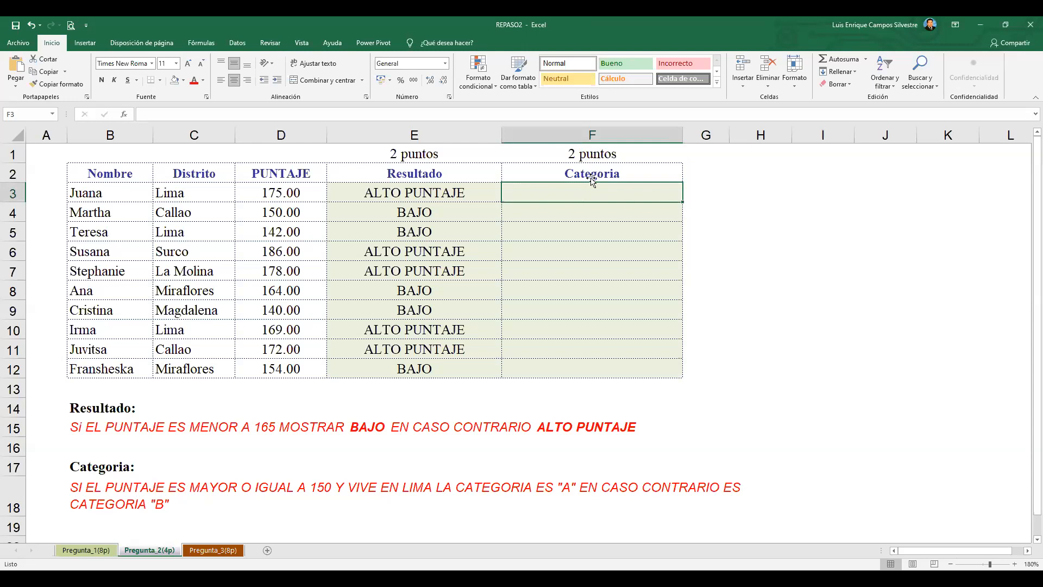
left_click(421, 197)
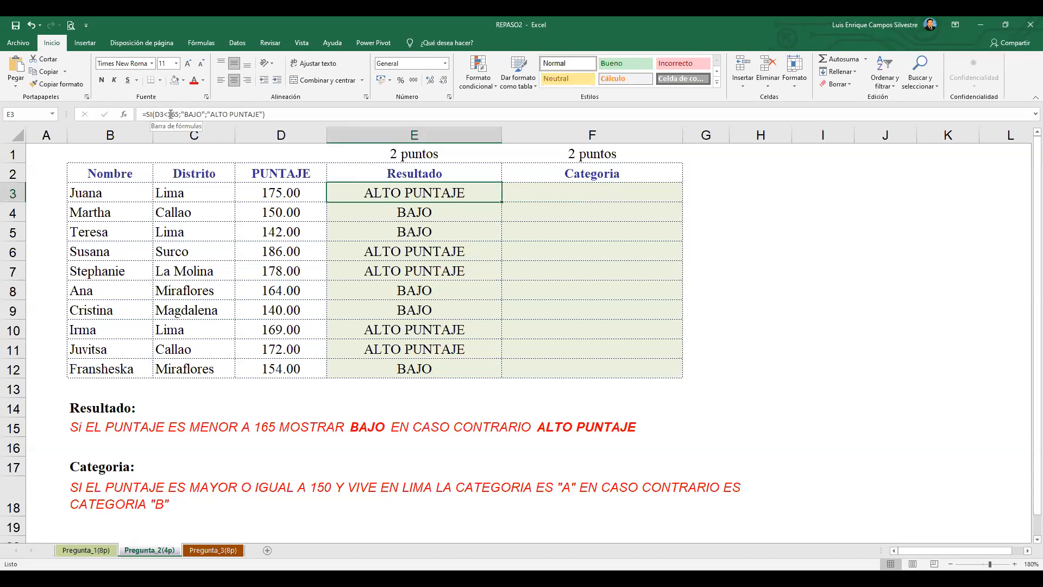
left_click(578, 196)
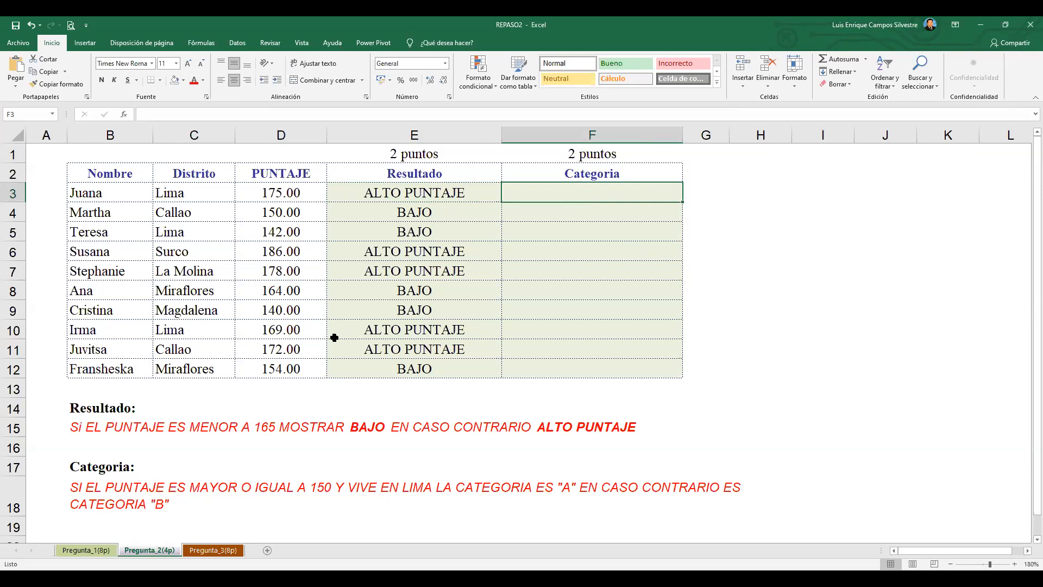
left_click(84, 487)
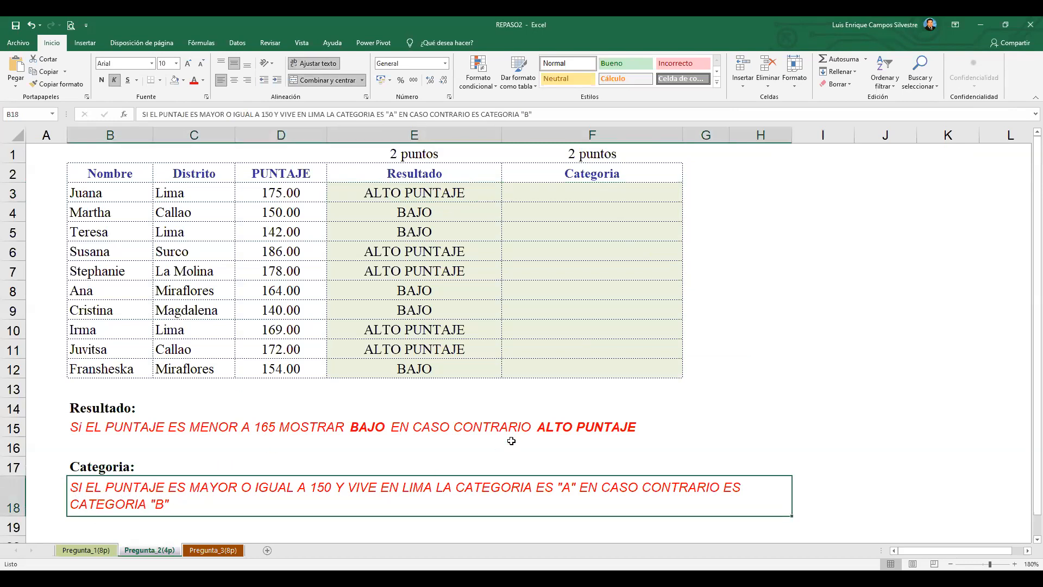
scroll(513, 441, "down", 2)
scroll(513, 440, "down", 3)
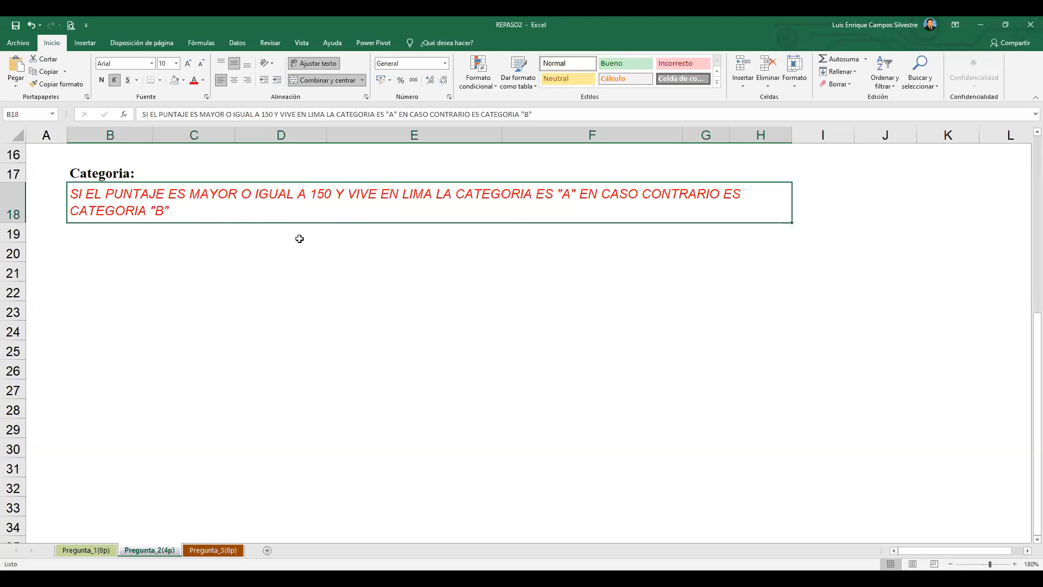
scroll(298, 235, "up", 1)
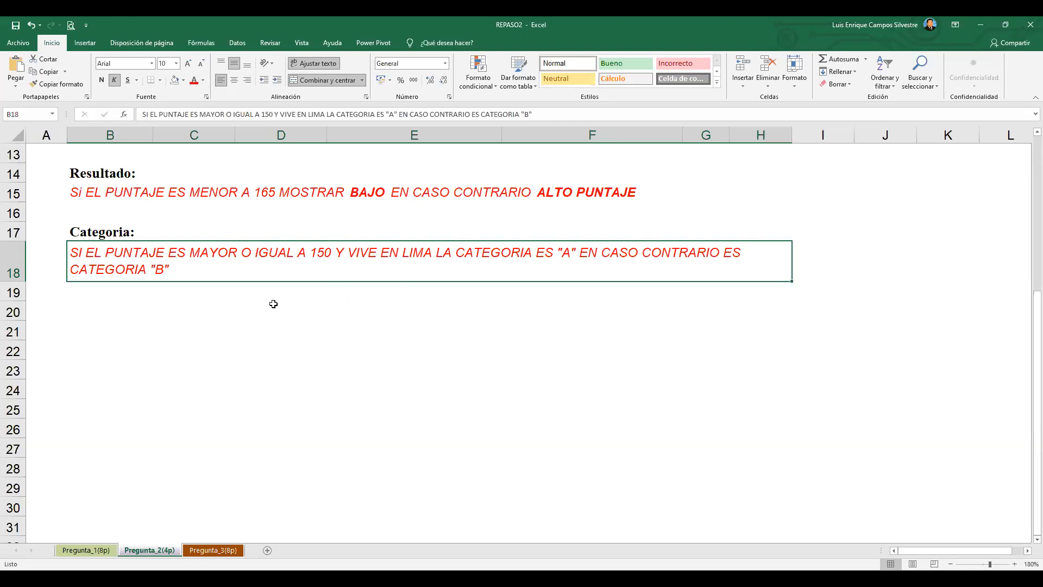
left_click(269, 345)
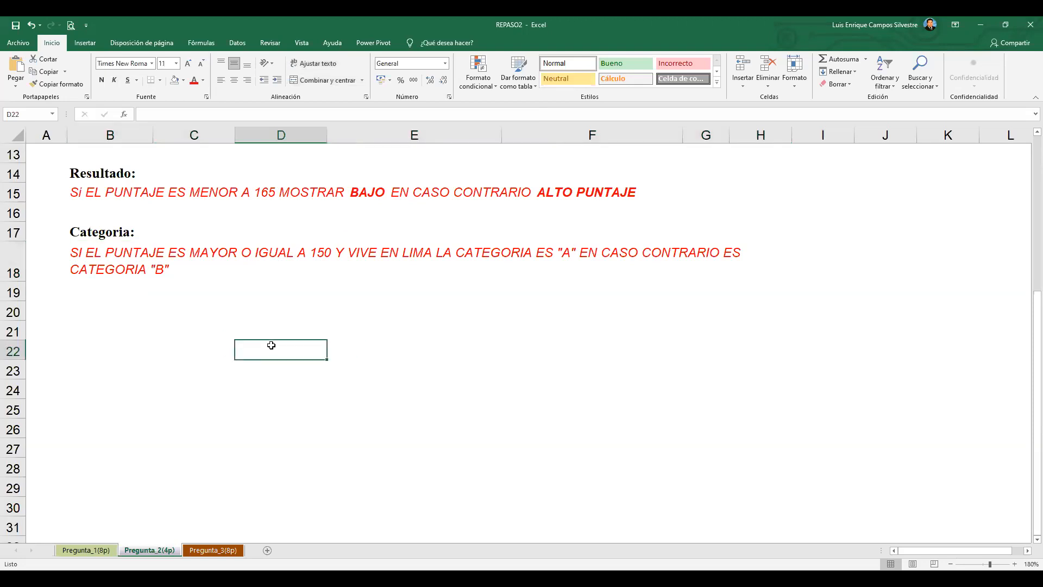
scroll(277, 356, "up", 2)
scroll(293, 358, "up", 2)
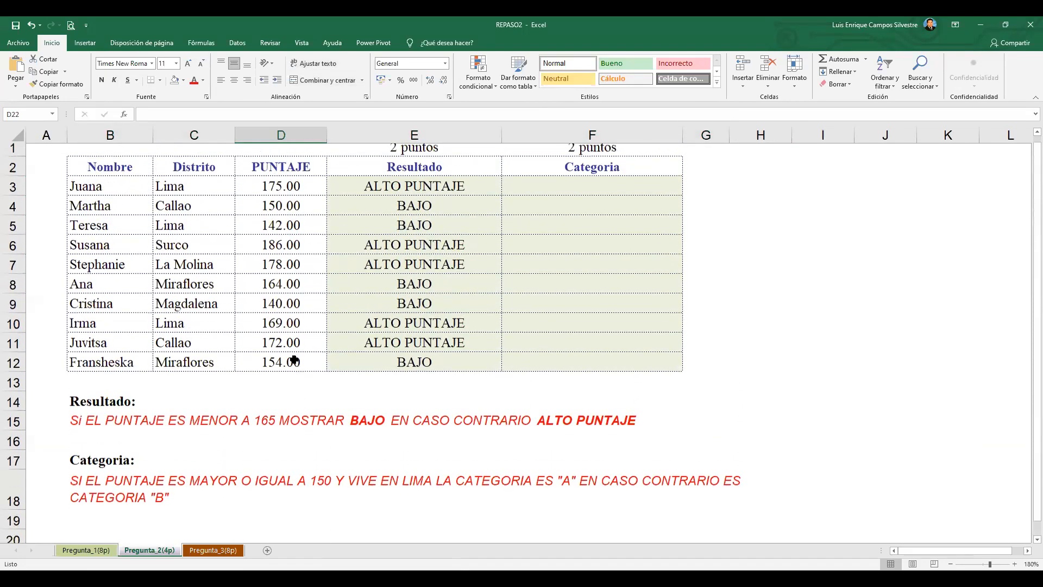
- Start an SI formula in F3 with a nested Y function whose first condition is D3>=150
left_click(603, 194)
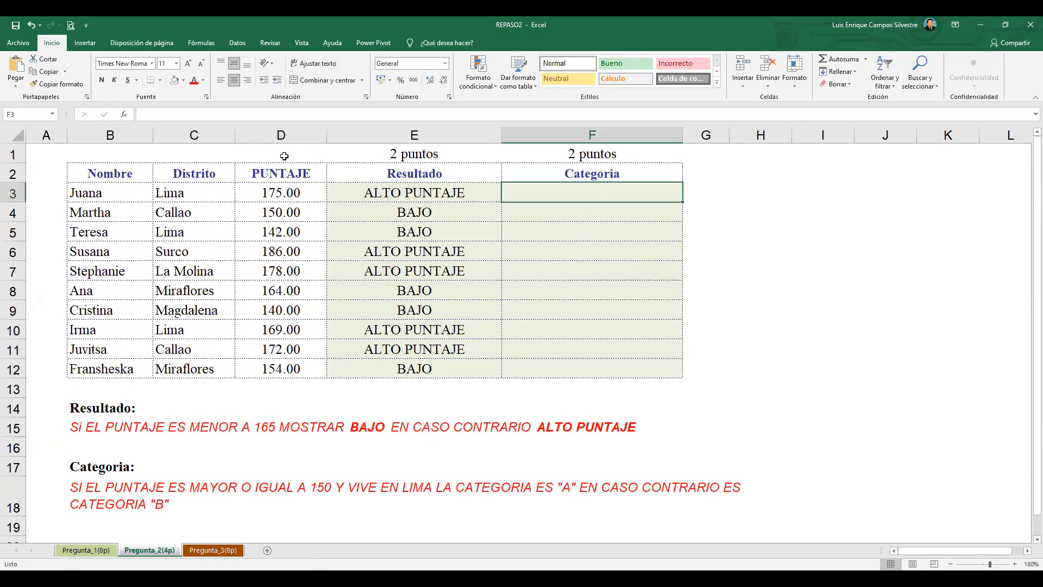
left_click(254, 112)
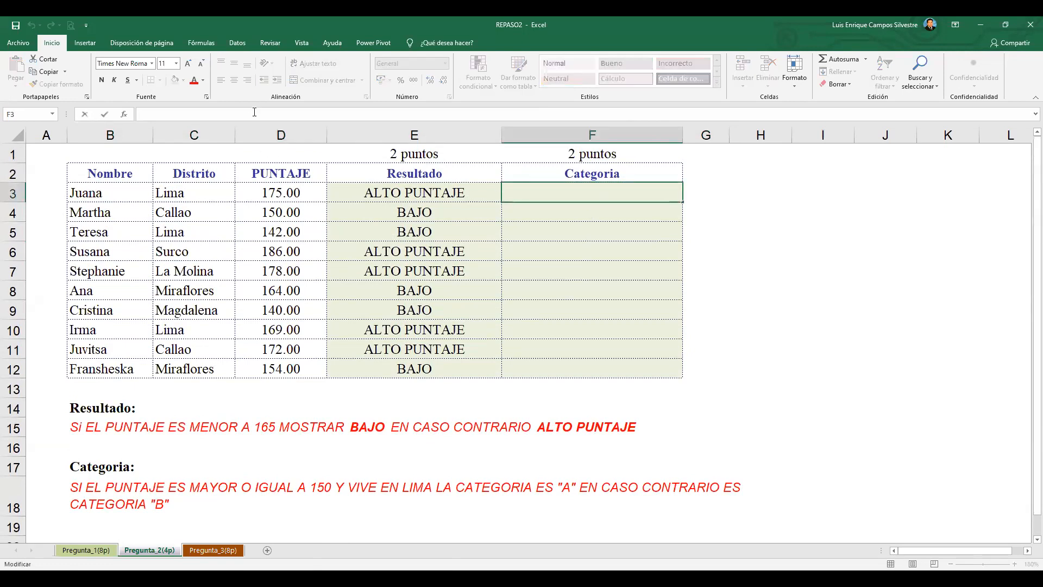
type("=")
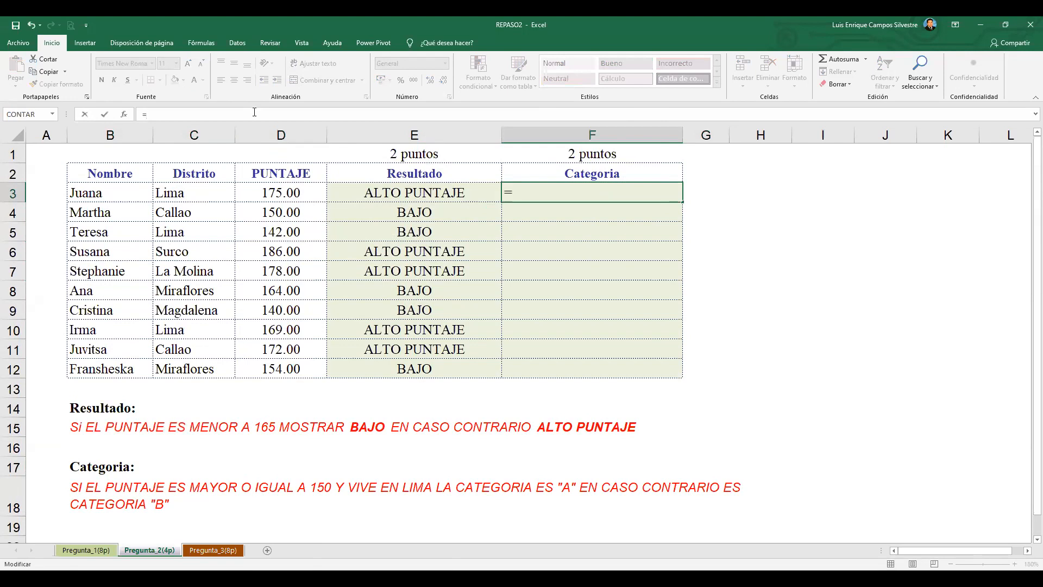
type("SI(")
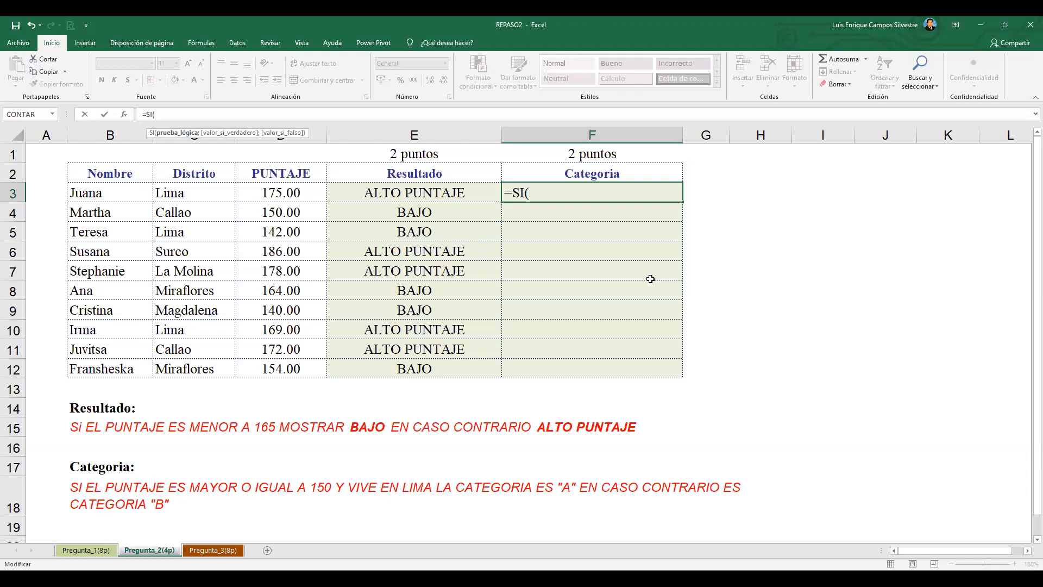
type("Y(")
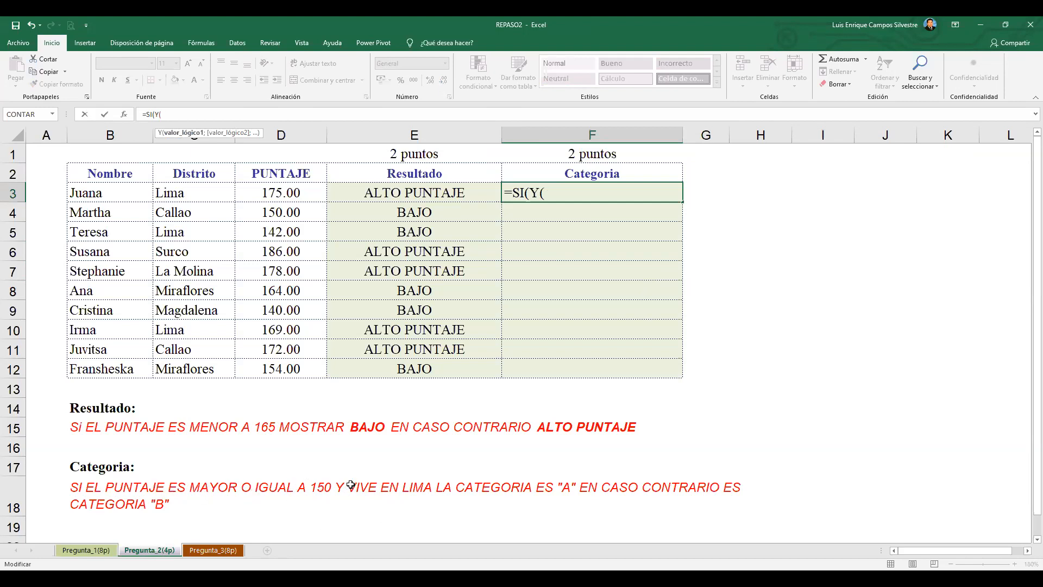
left_click(300, 195)
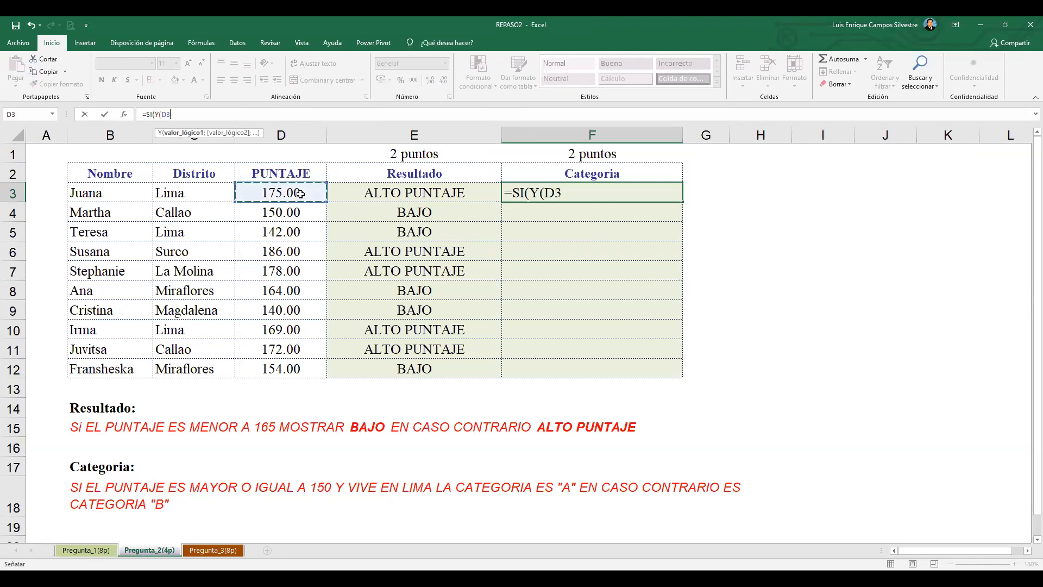
type(">=")
type("150")
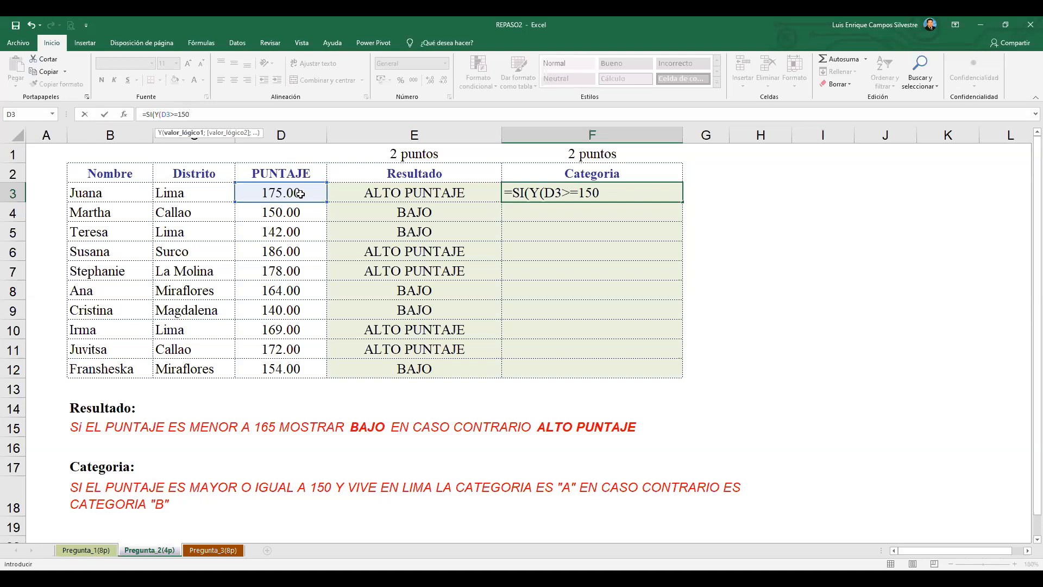
- Add C3="Lima" as the second condition in the F3 formula and close the Y function
type(";")
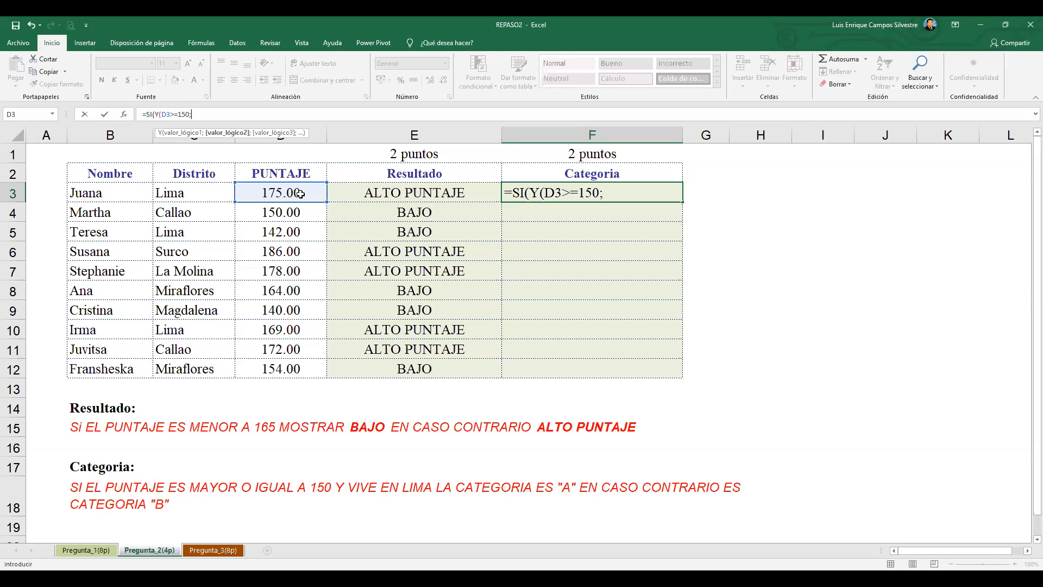
left_click(208, 195)
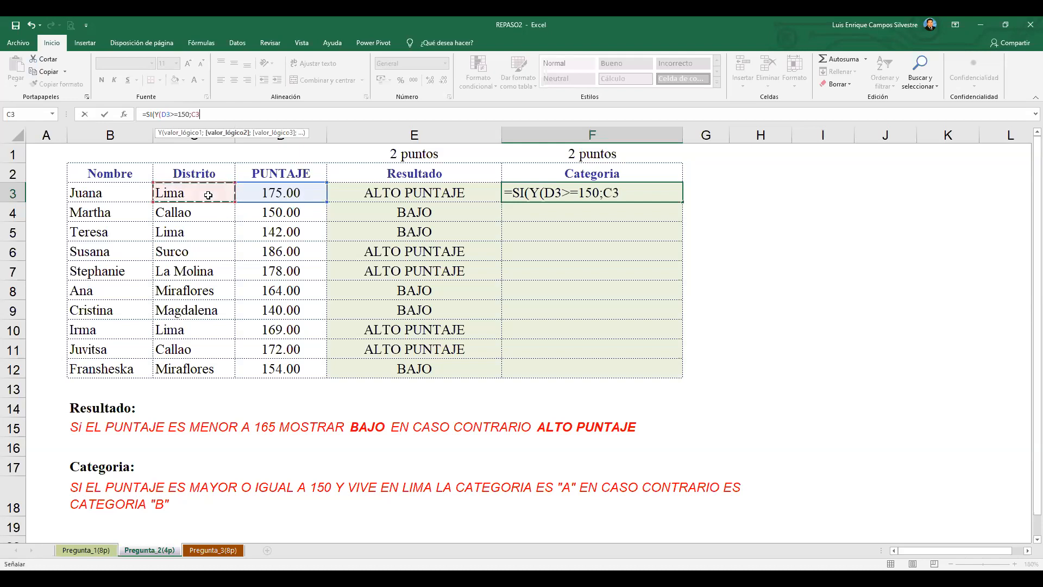
type("=\"Lima")
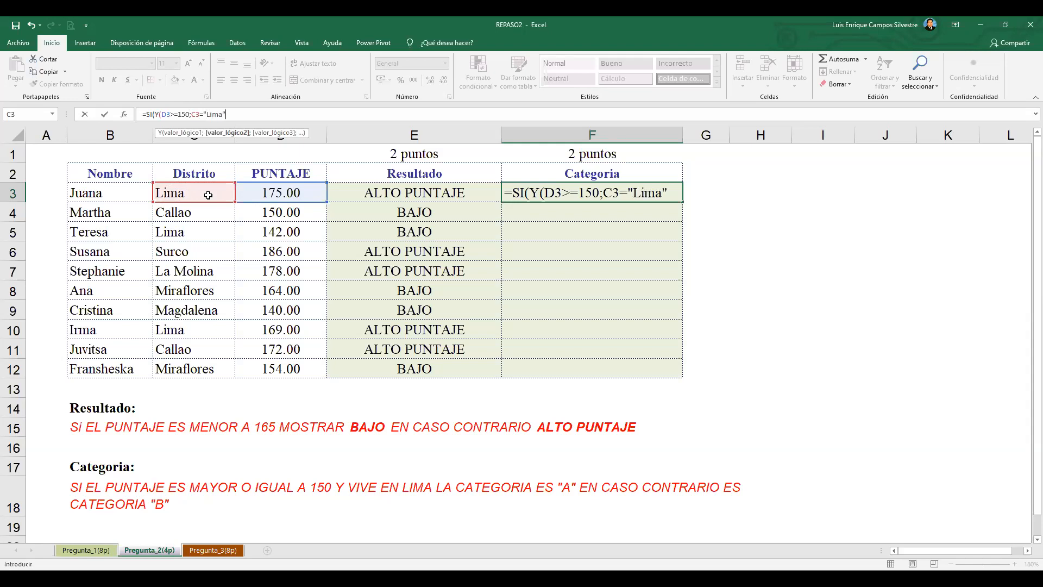
type("\";")
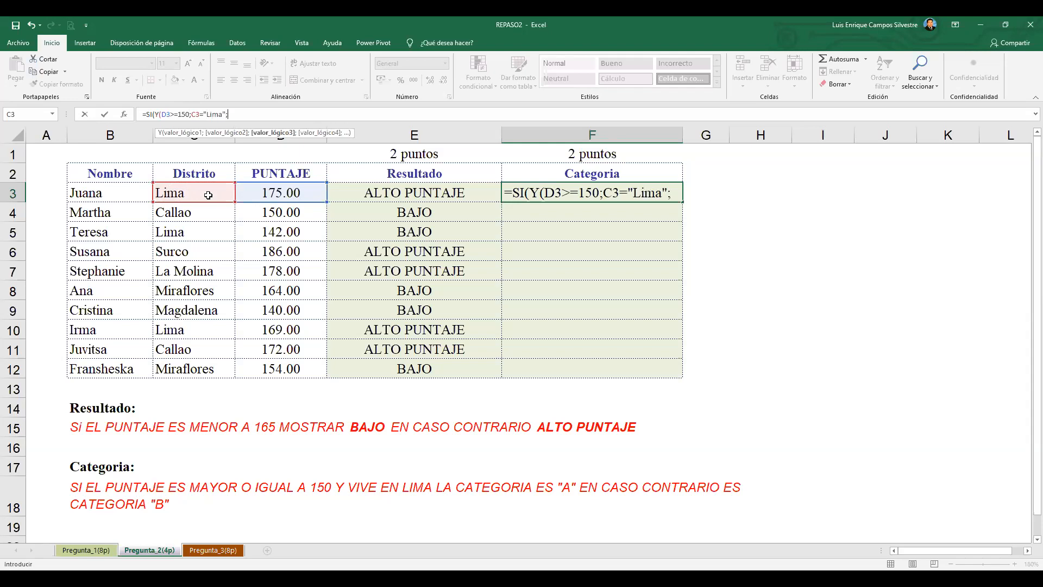
key("BackSpace")
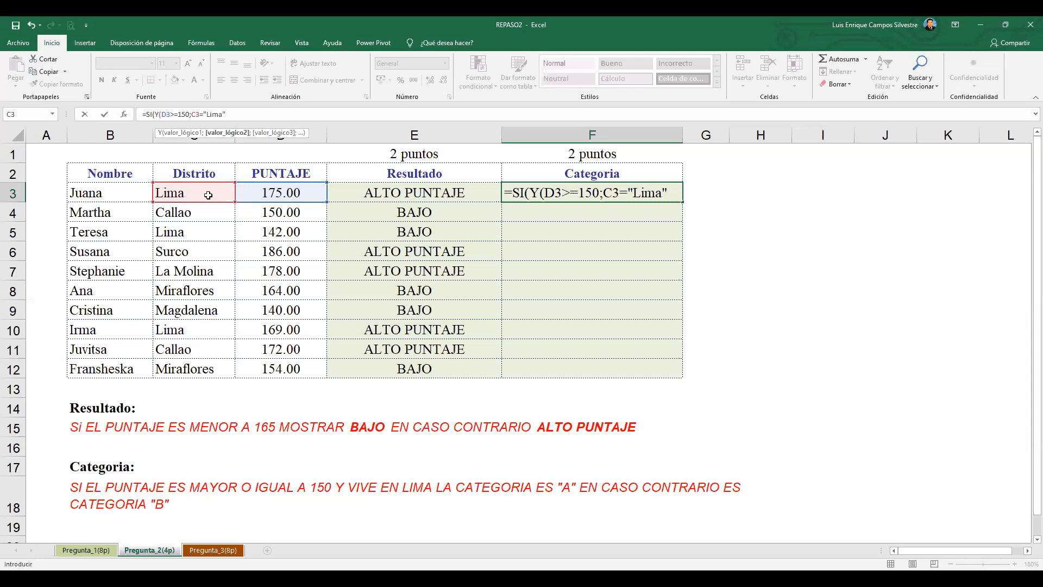
type(")")
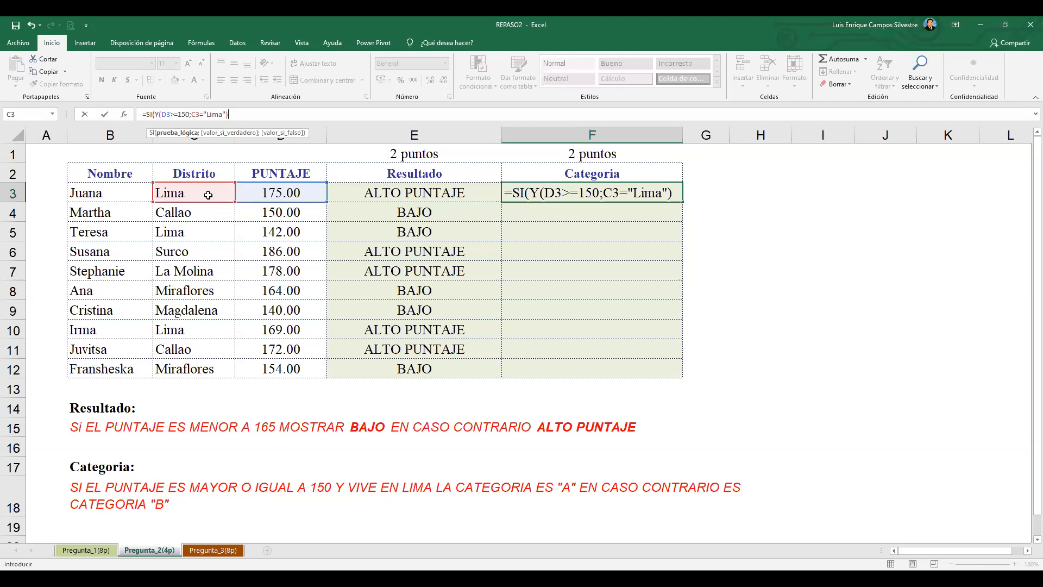
type(";")
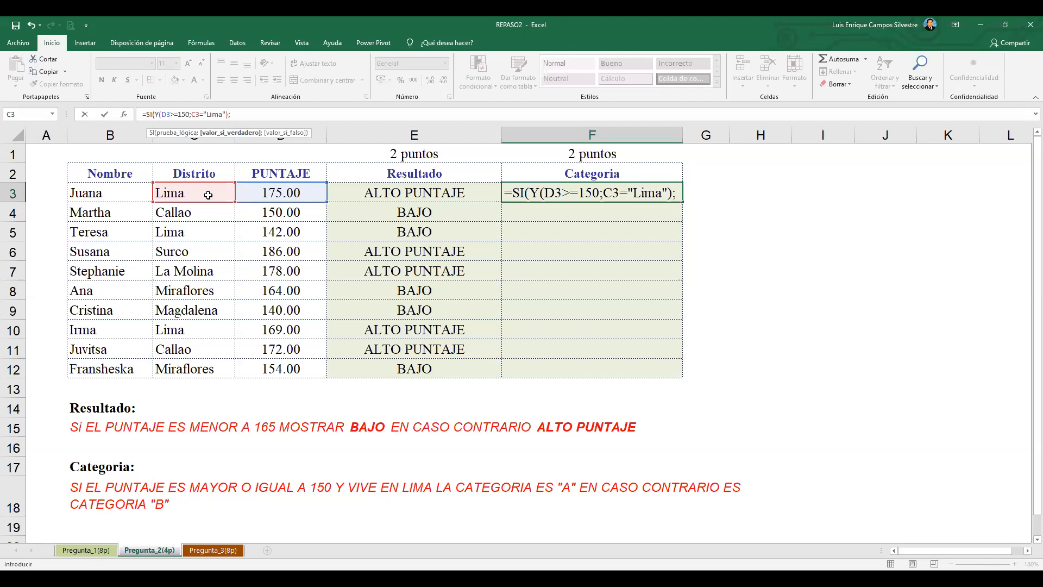
- Complete the F3 formula with "A" if true and "B" if false, and copy it down through F12
left_click_drag(153, 114, 228, 112)
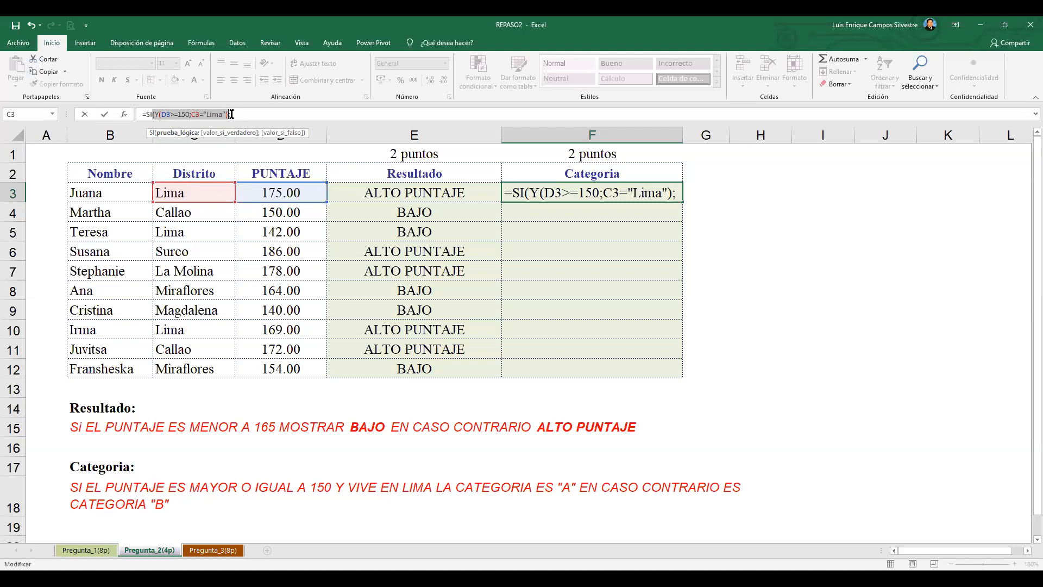
left_click(244, 114)
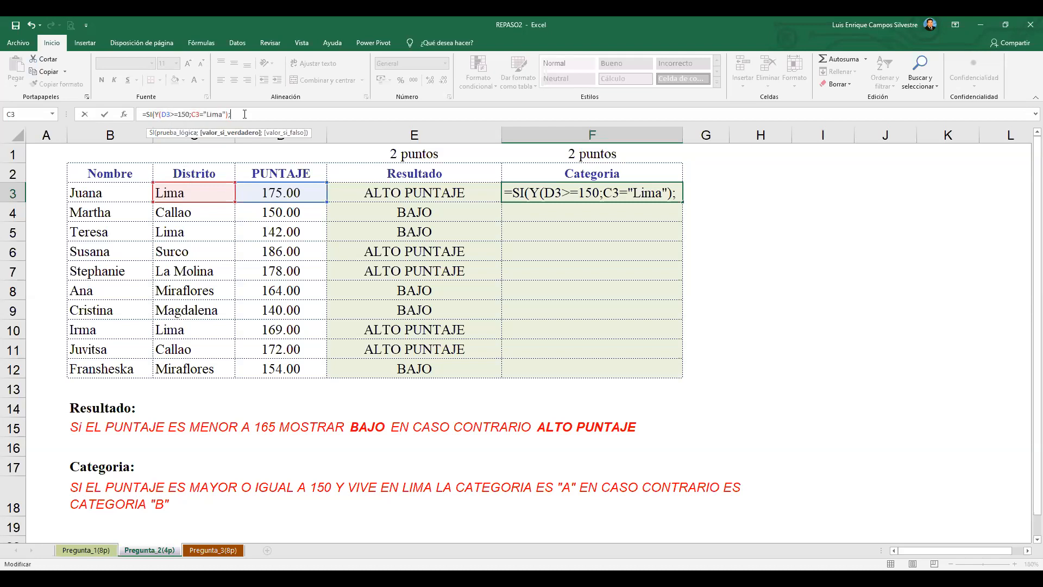
type("\"a")
key("BackSpace")
type("A")
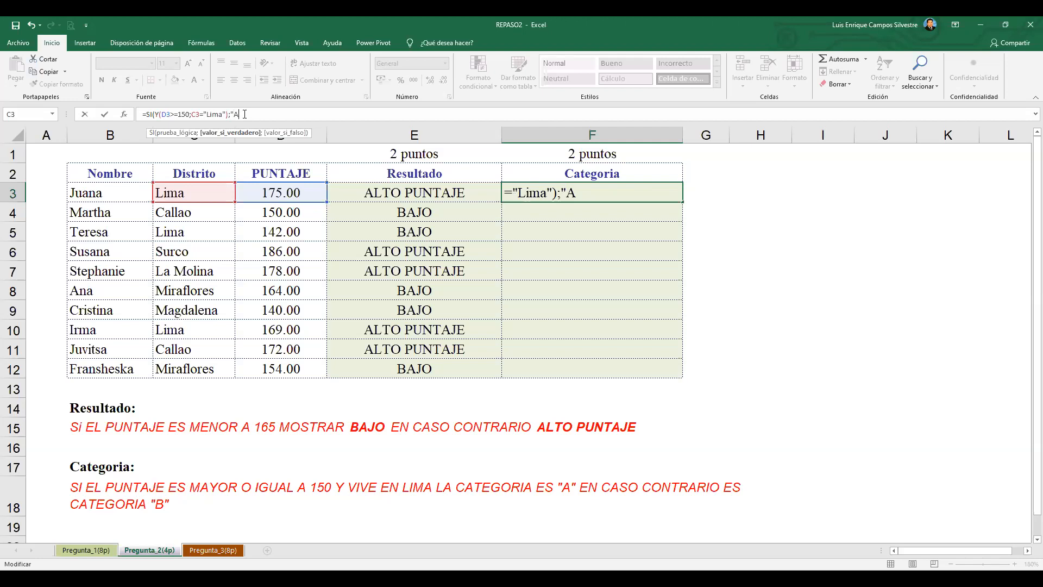
type("\";\"B")
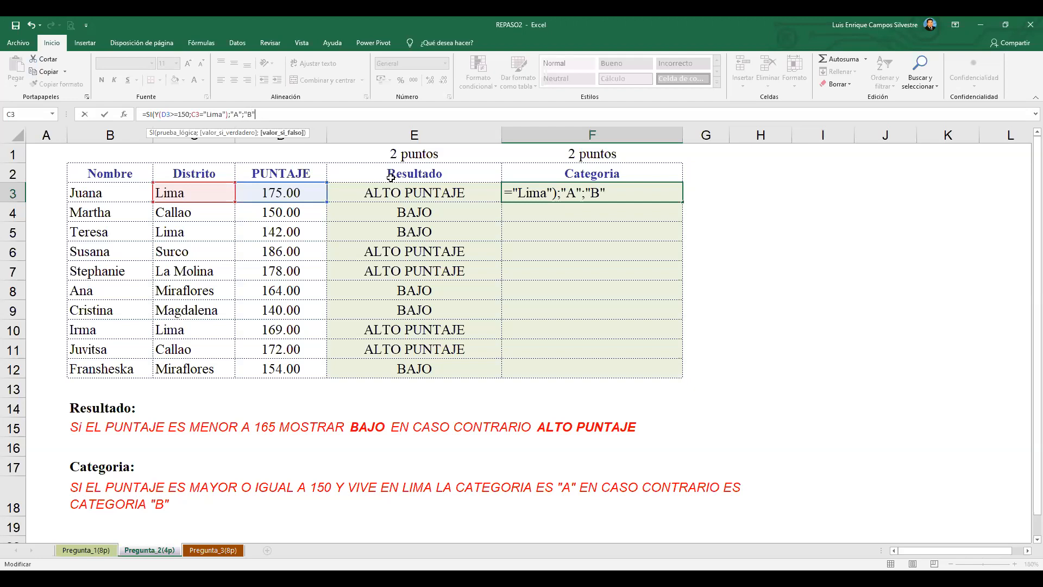
type(")")
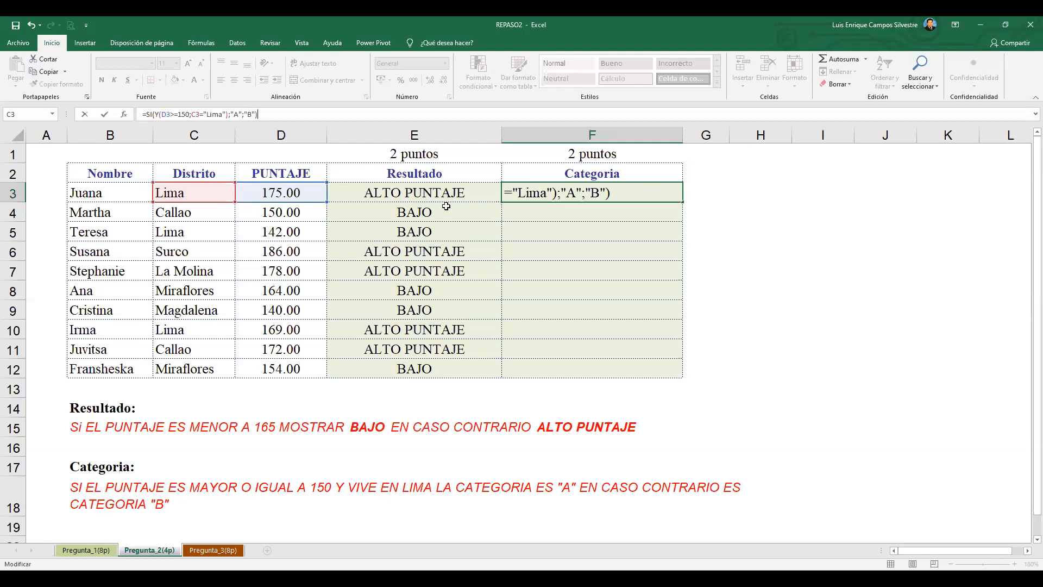
key("Return")
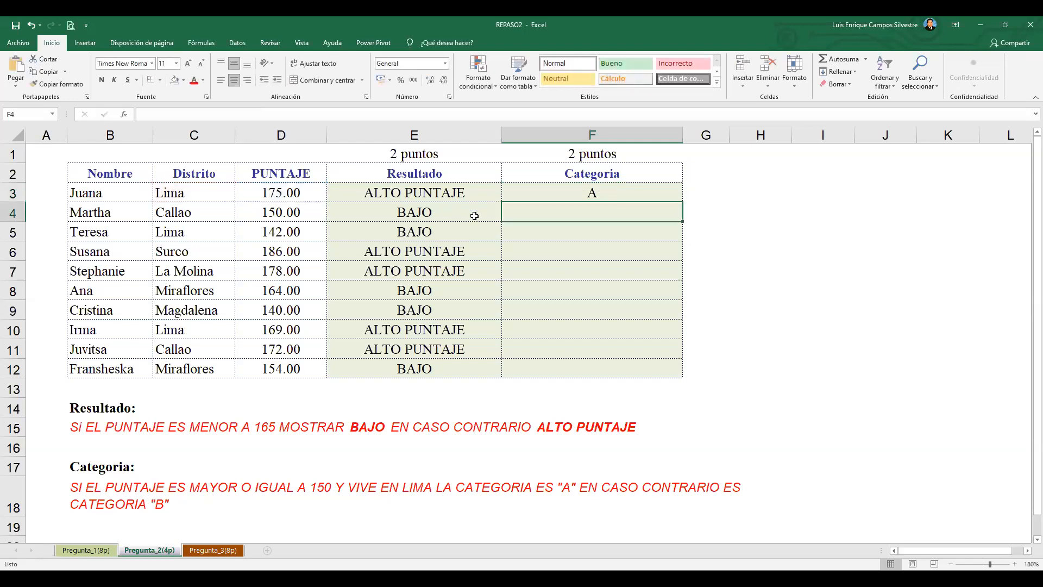
left_click(633, 199)
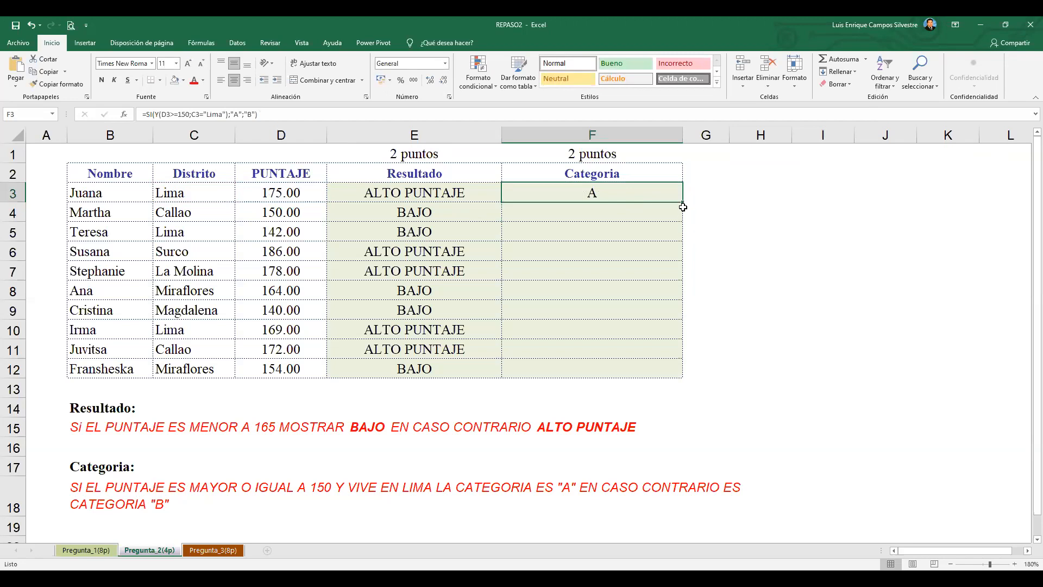
left_click_drag(683, 202, 686, 377)
- Check the copied Categoria formulas in column F, including F4, F5, F7, F9, F10, F11 and F3
left_click(606, 215)
left_click(600, 233)
left_click(596, 271)
left_click(596, 309)
left_click(594, 330)
left_click(595, 350)
left_click(592, 193)
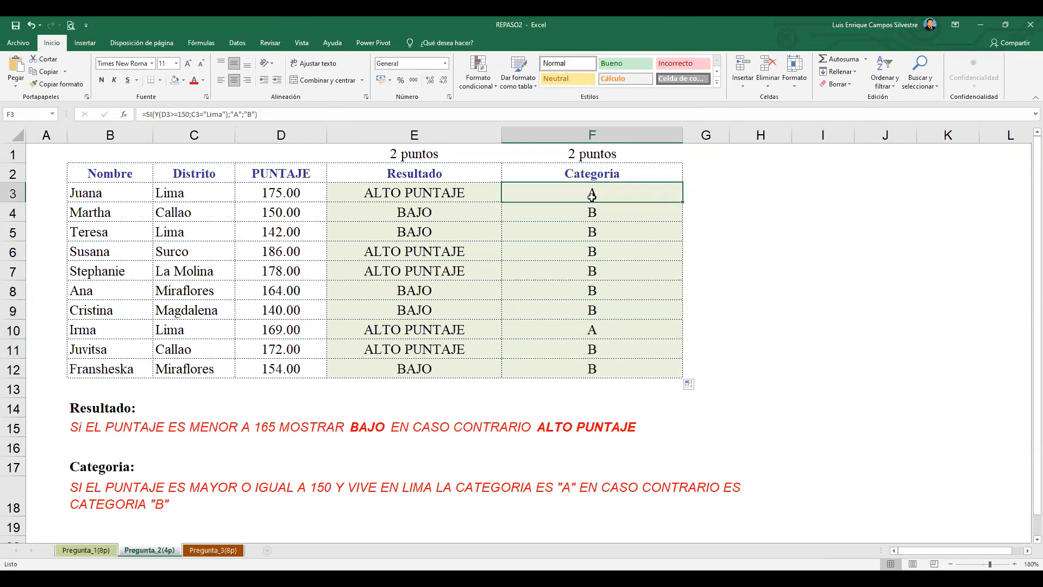
- Highlight the first record's Distrito and PUNTAJE cells, C3:D3, with a yellow fill
left_click(303, 193)
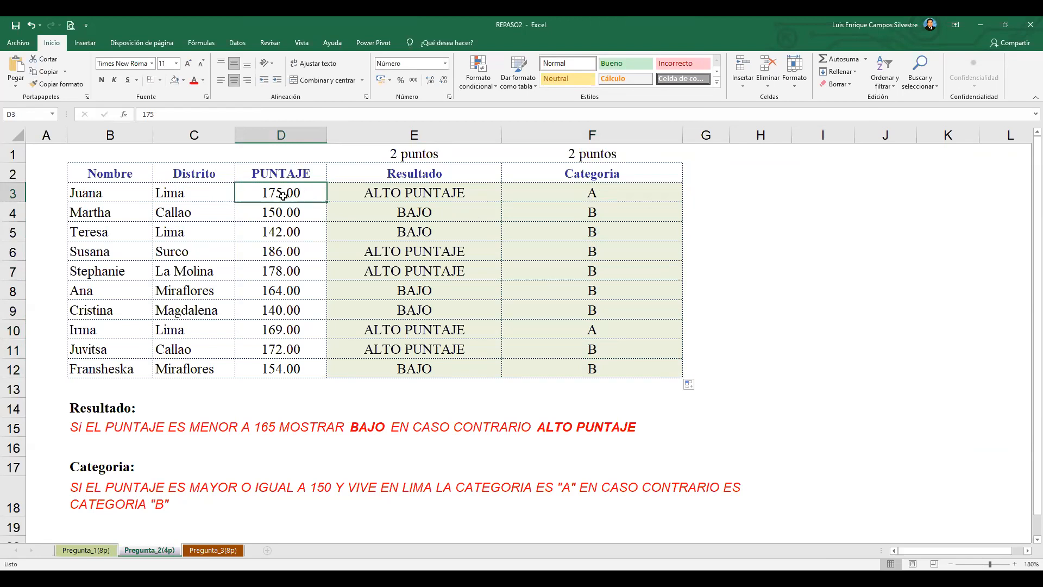
left_click(224, 194)
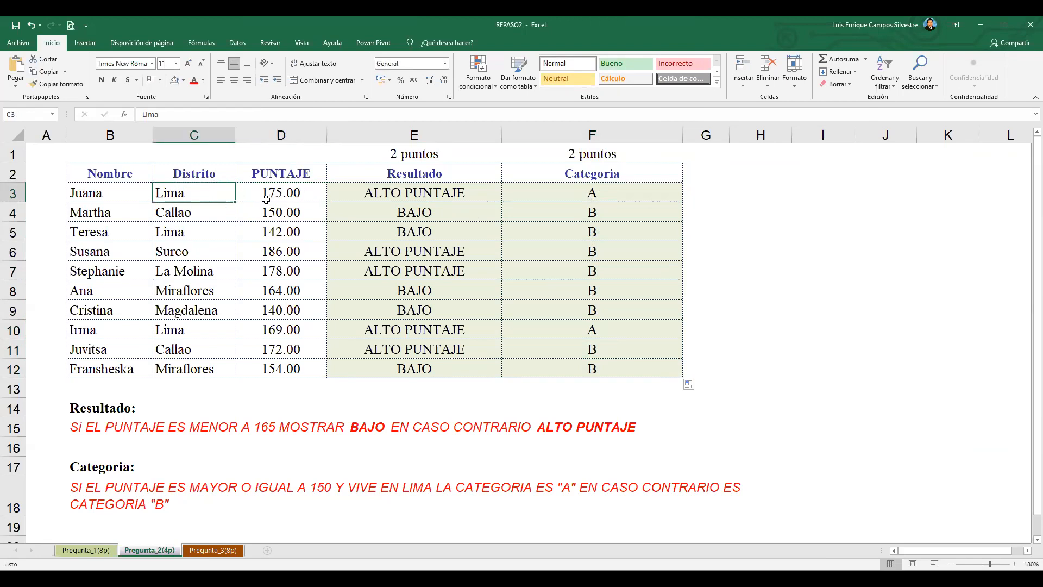
left_click_drag(205, 193, 288, 194)
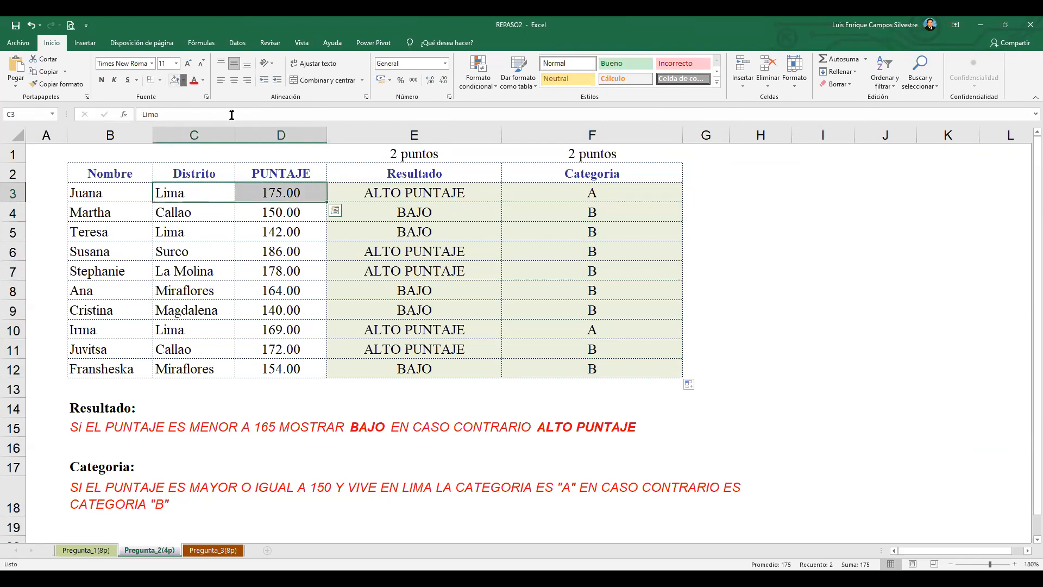
left_click(174, 79)
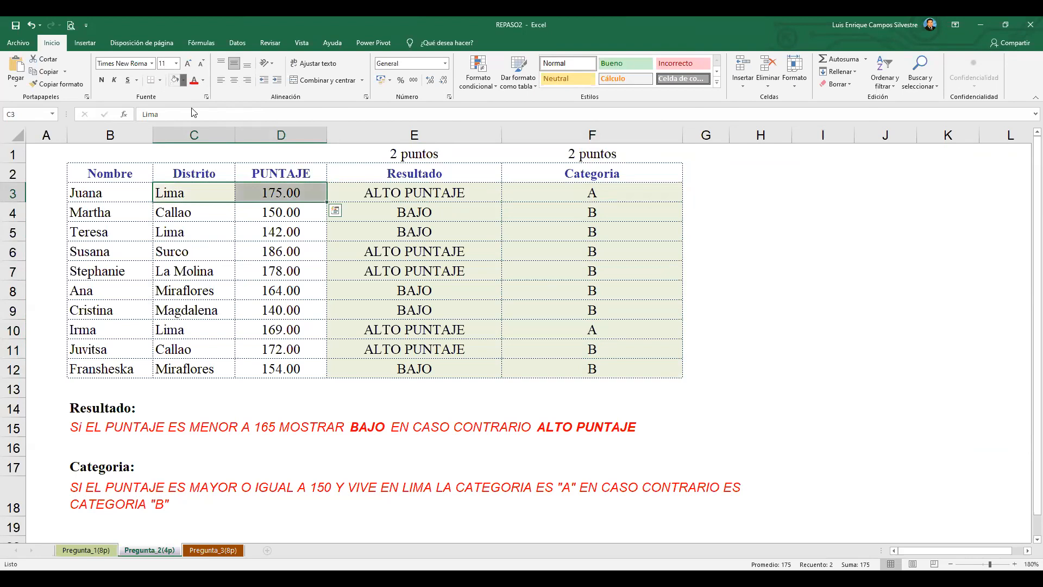
left_click(589, 194)
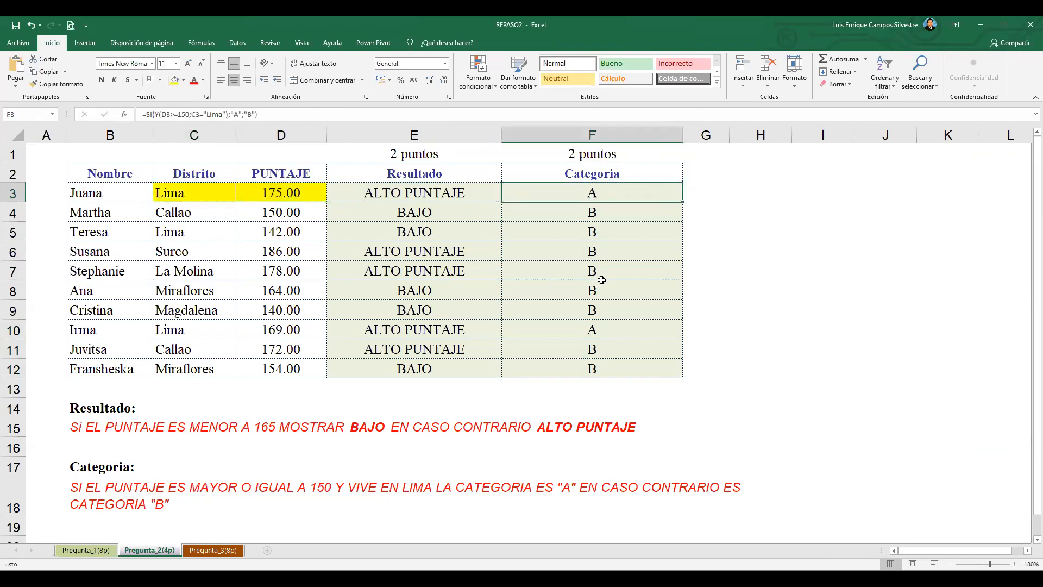
- Apply yellow fill to the Distrito and PUNTAJE cells C10:D10 and to the Categoria cells F10 and F3
left_click(593, 329)
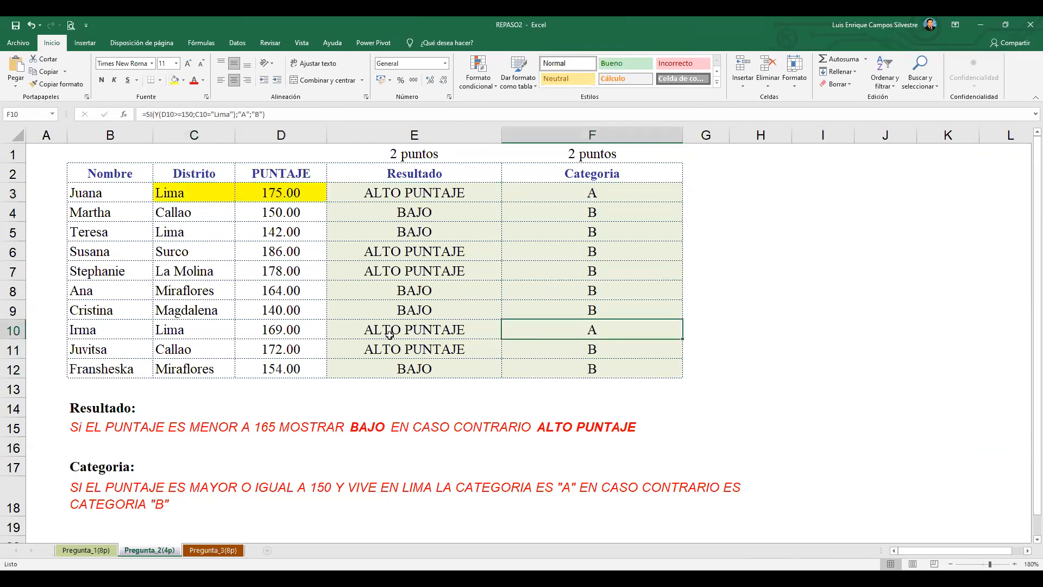
left_click(275, 331)
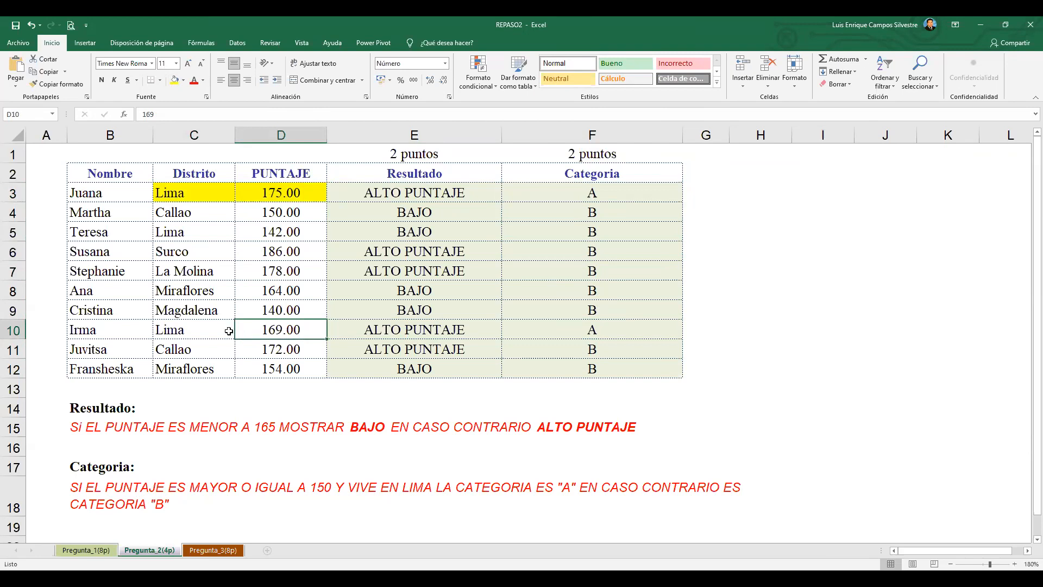
left_click_drag(227, 331, 263, 330)
left_click(174, 80)
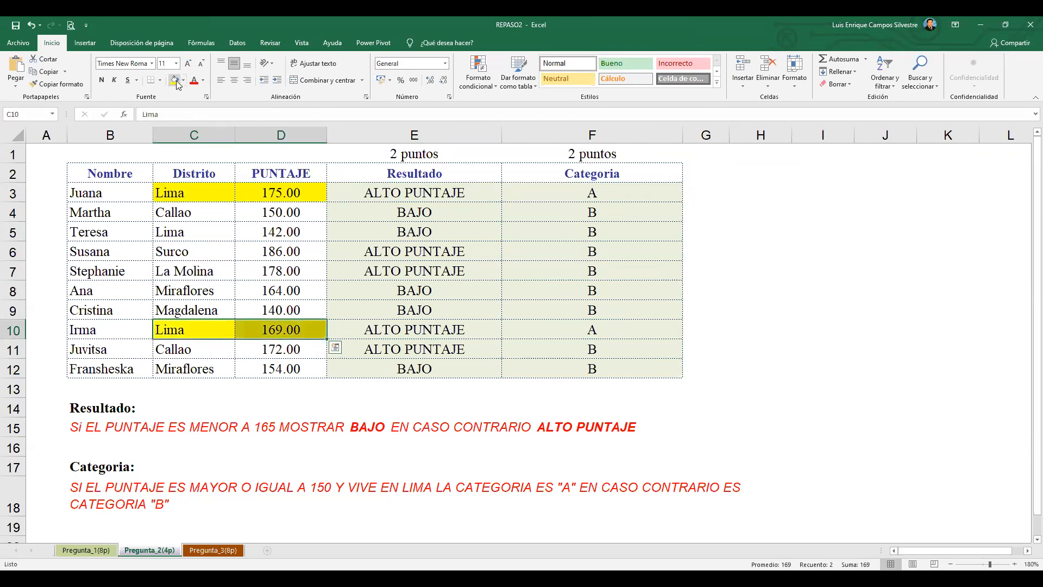
left_click(565, 332)
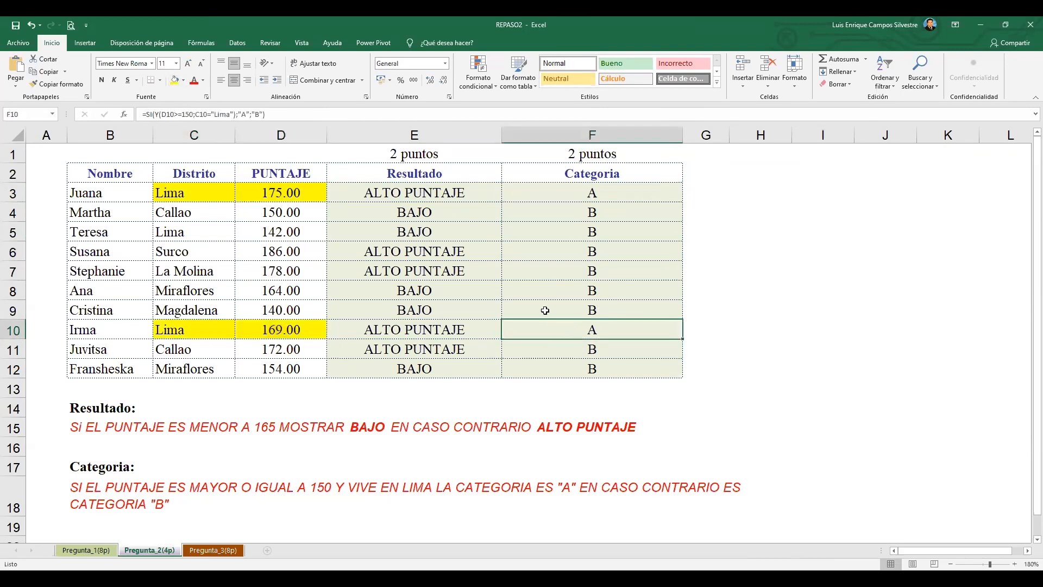
left_click(174, 80)
left_click(577, 198)
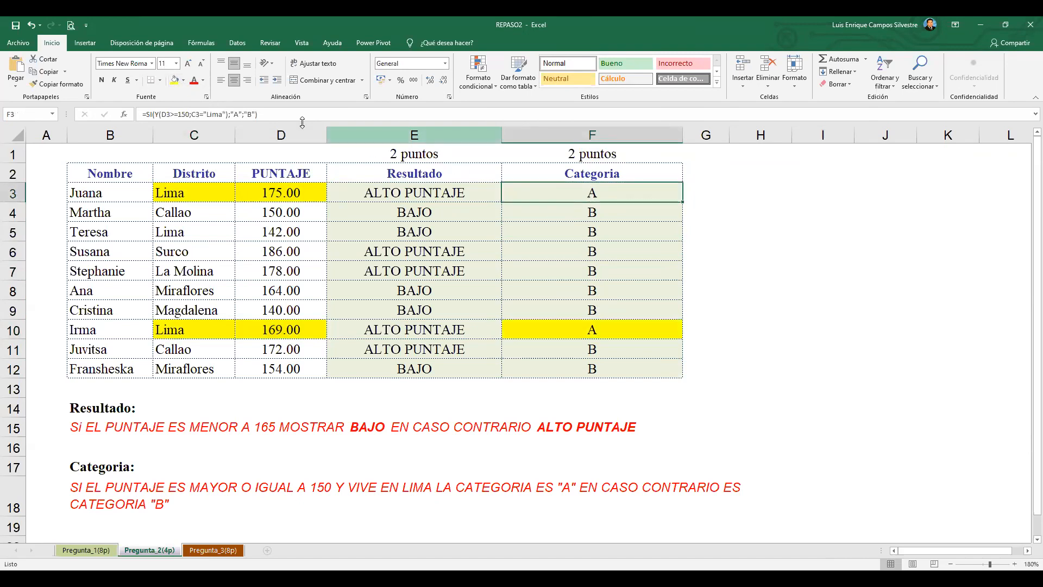
left_click(175, 80)
- Compare the Distrito, PUNTAJE and Categoria cells of rows 3, 4, 5 and 10 against the Categoria rule
left_click(597, 251)
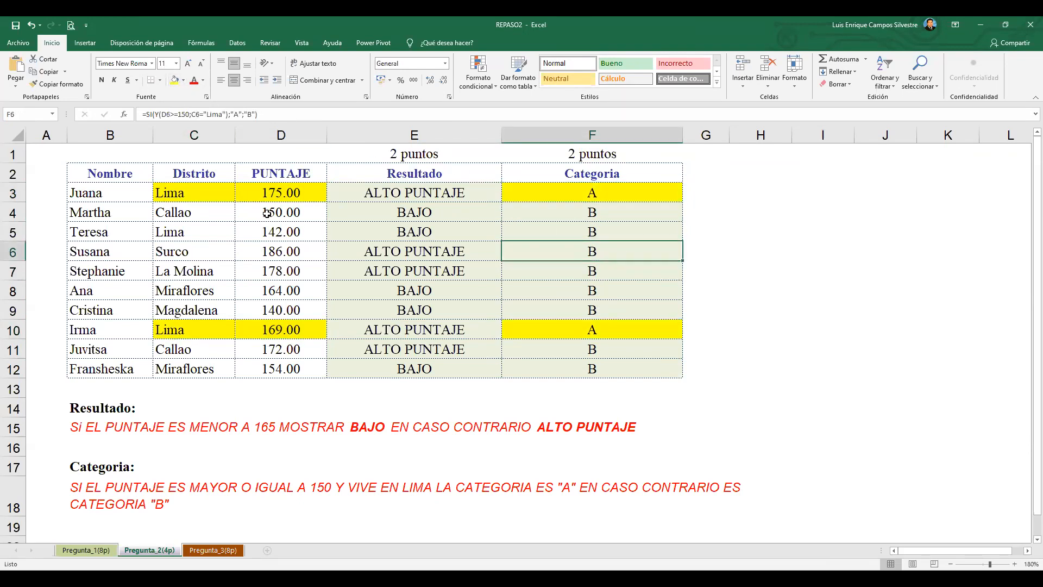
left_click(192, 216)
left_click(624, 218)
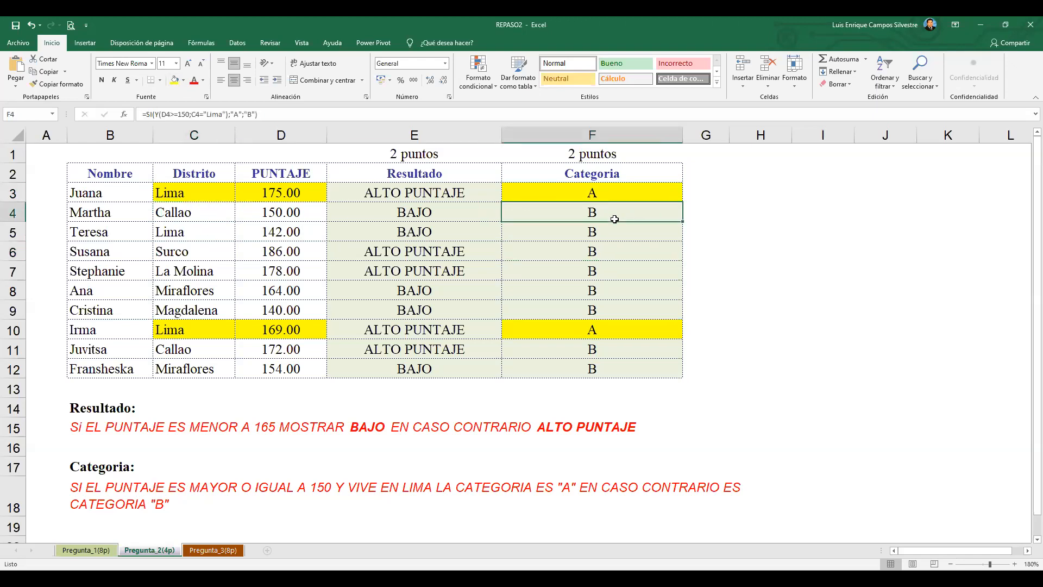
left_click(201, 232)
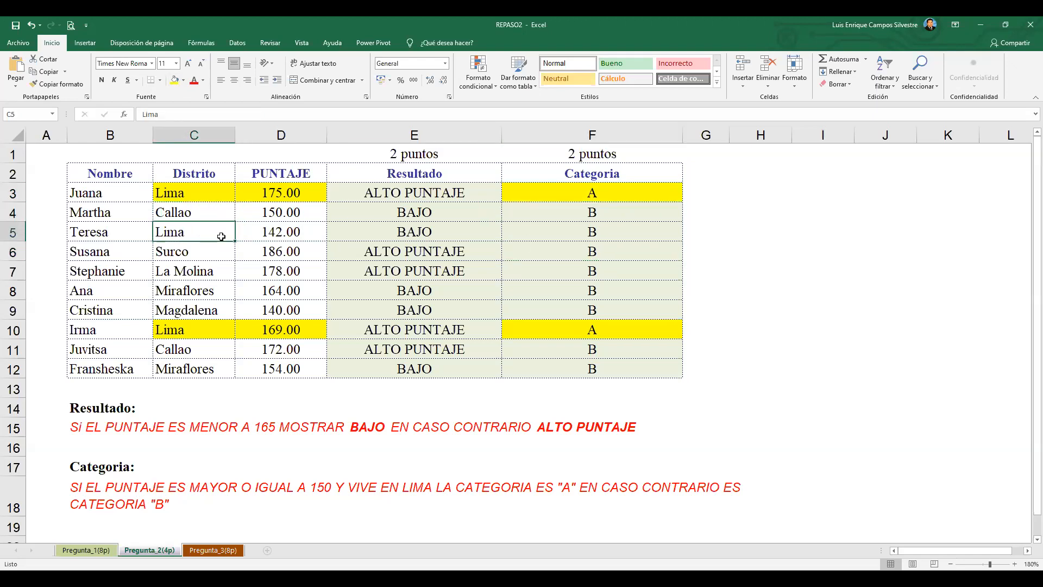
left_click(287, 237)
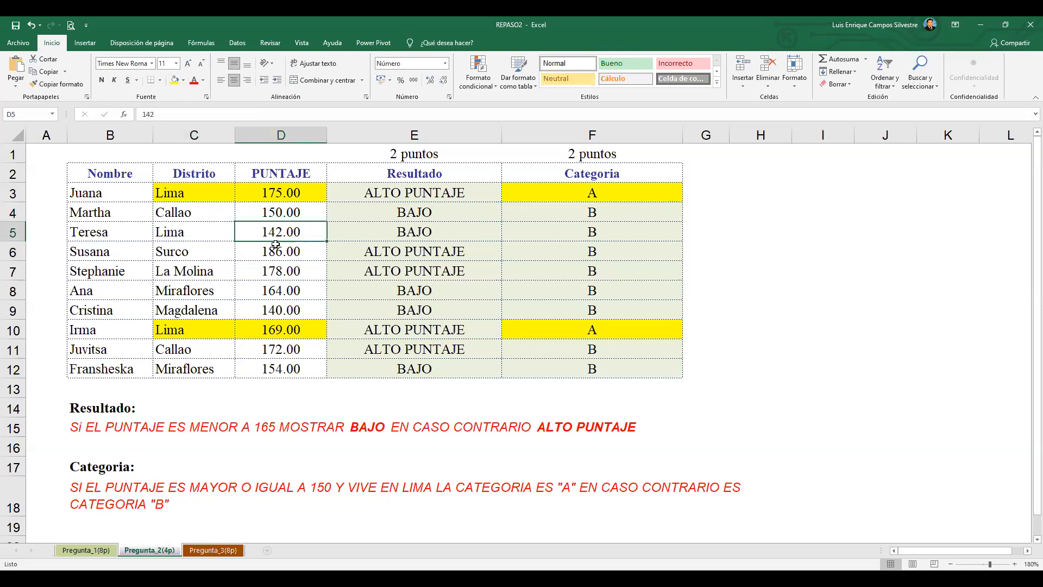
left_click(605, 229)
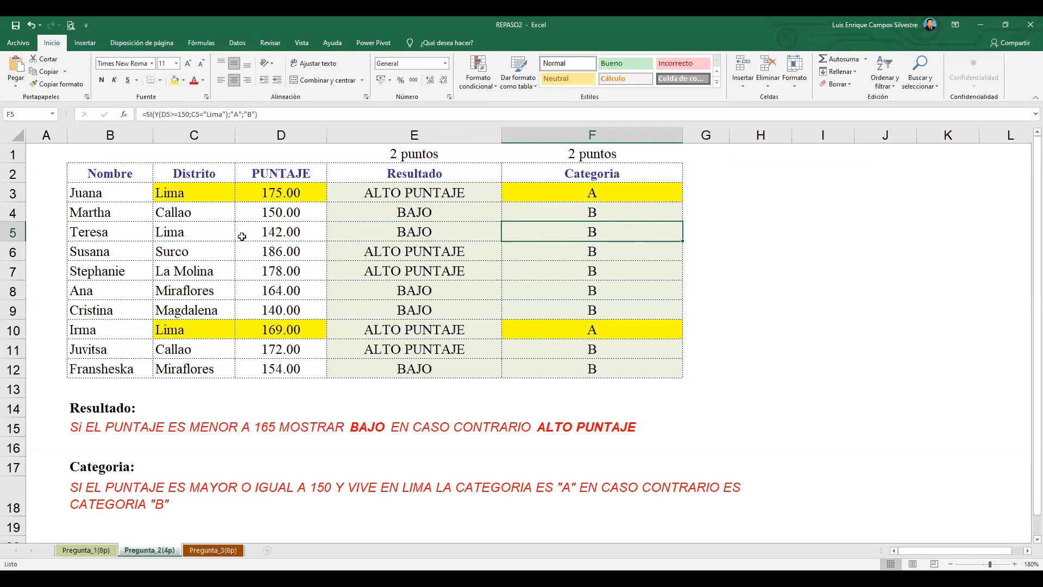
left_click_drag(205, 198, 261, 196)
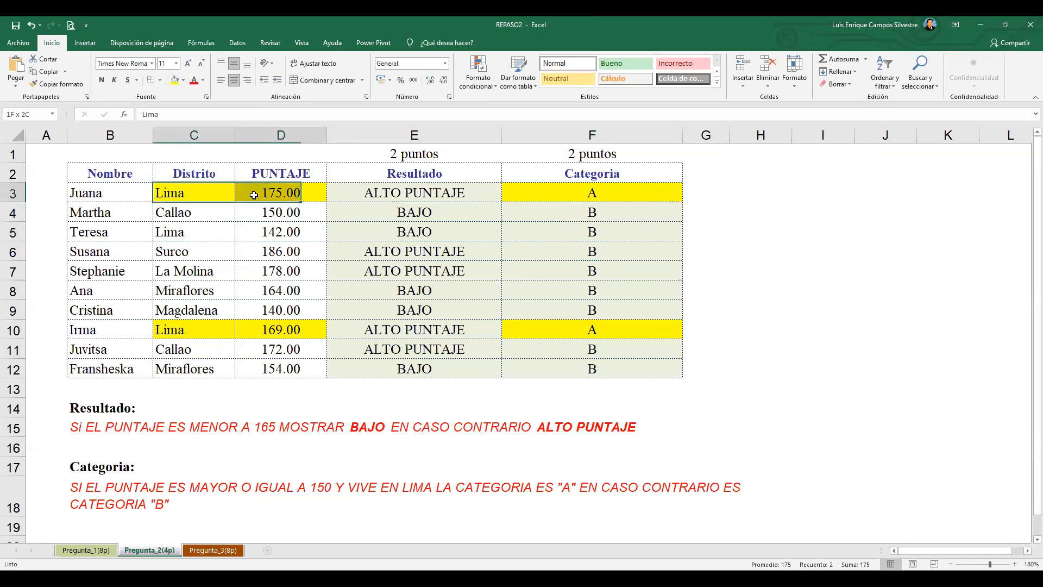
left_click_drag(227, 328, 244, 329)
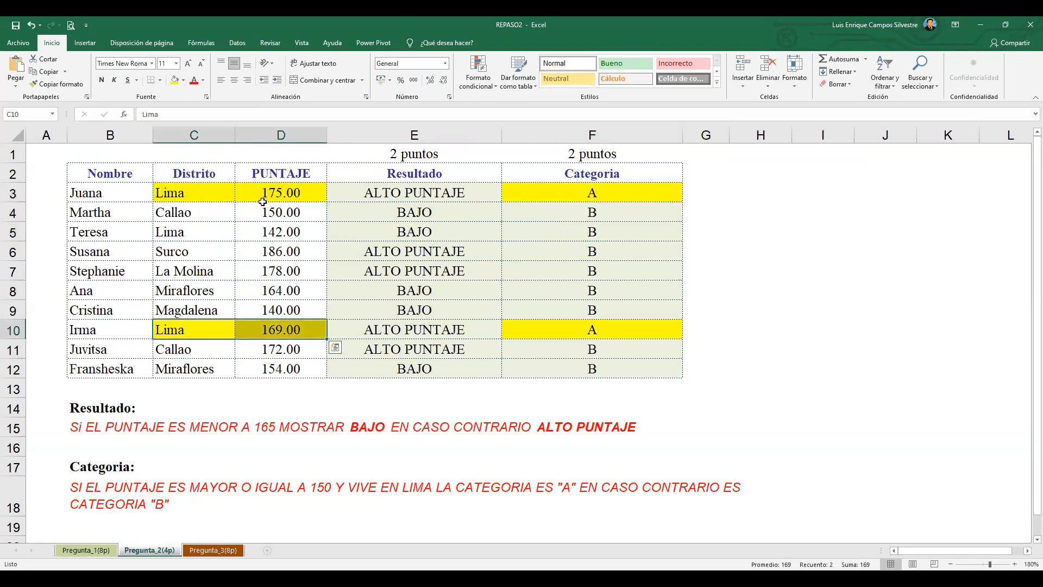
left_click(626, 199)
left_click(627, 334)
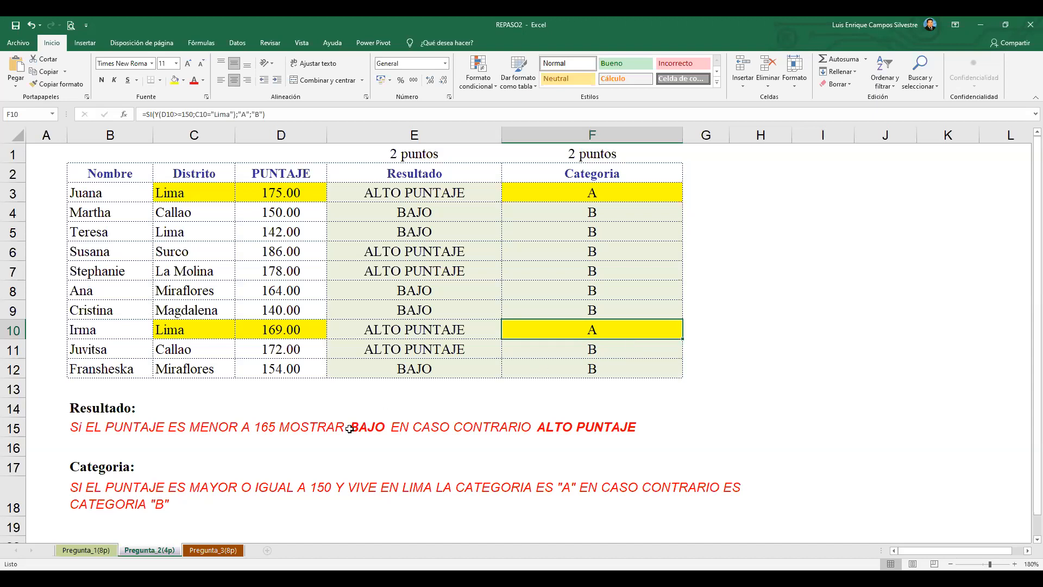
- Show the Pregunta_3(8p) worksheet at 150% zoom
left_click(217, 551)
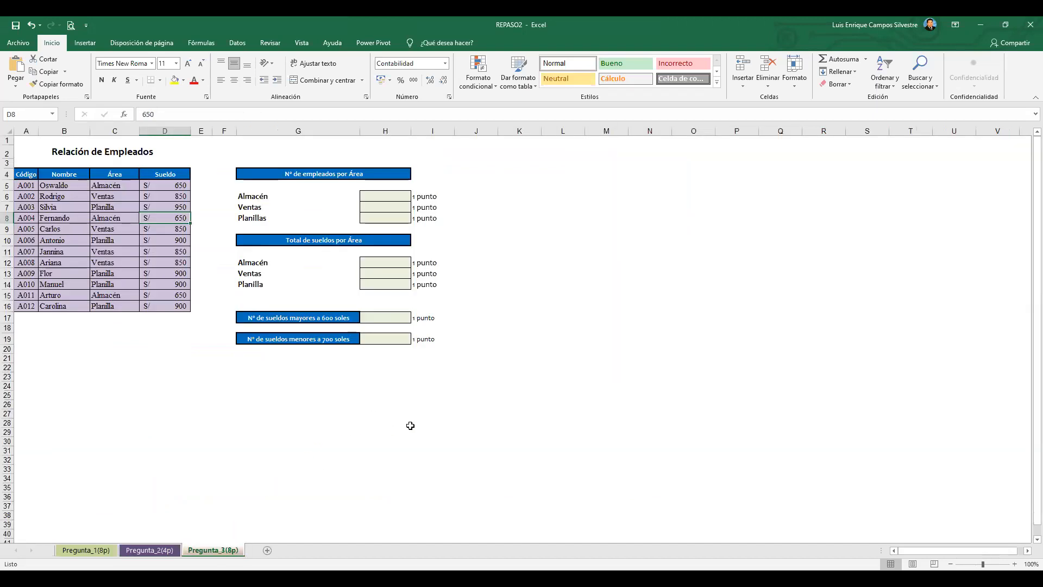
left_click(489, 398)
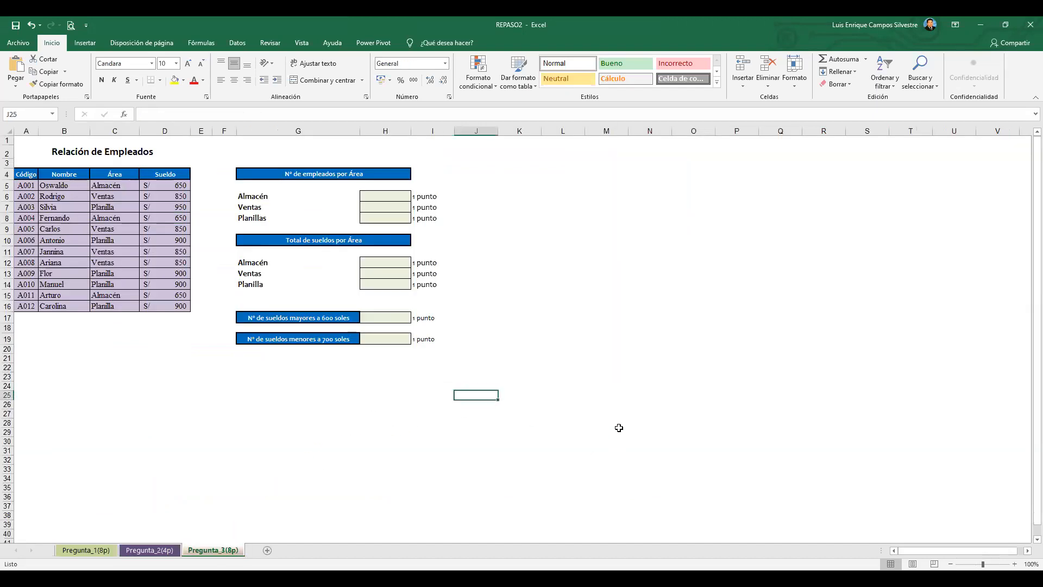
left_click(1015, 563)
left_click(1015, 564)
left_click(1015, 563)
left_click(1014, 564)
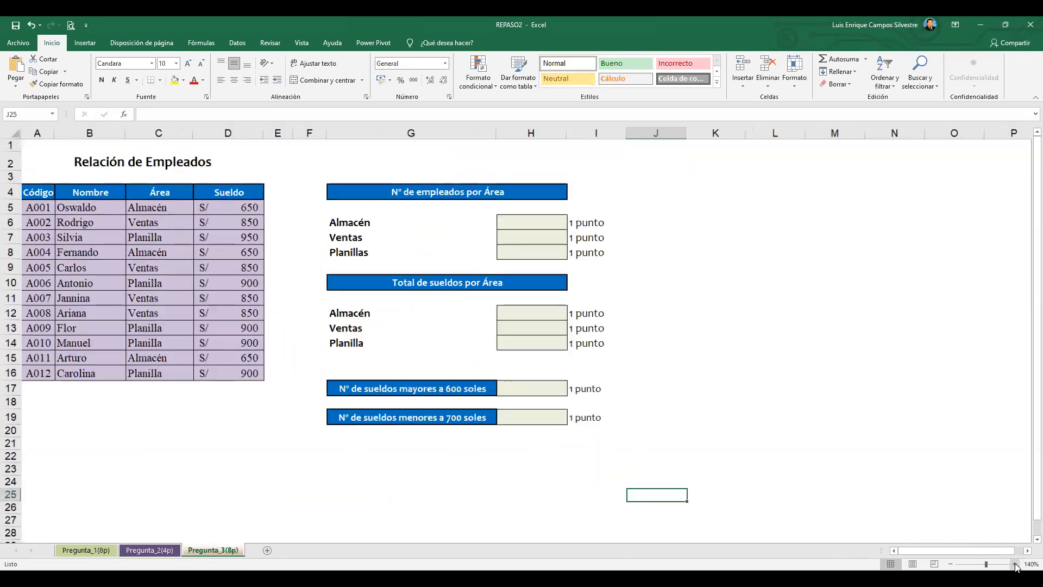
left_click(1015, 564)
left_click(690, 375)
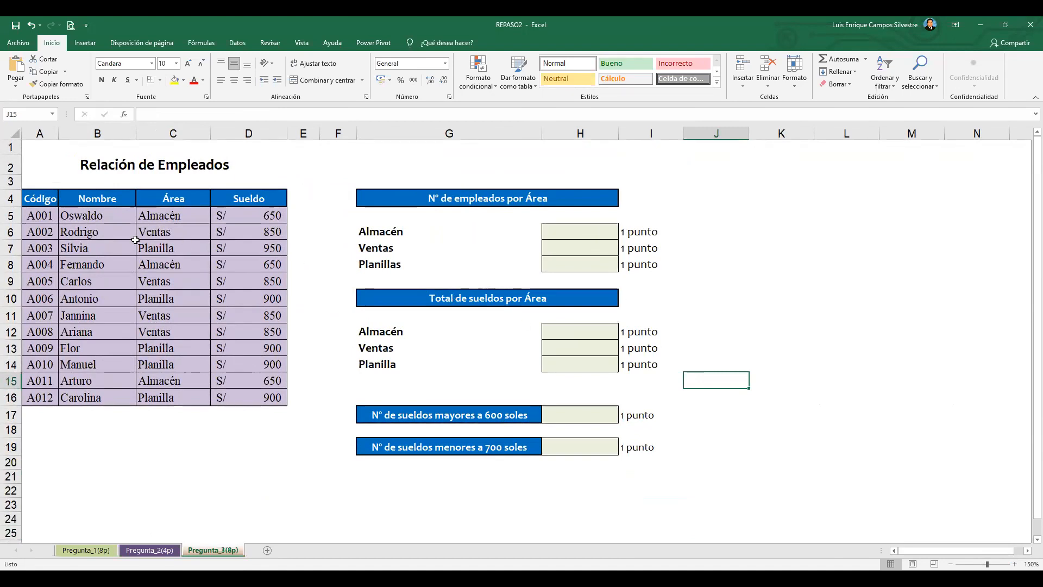
- Fill the employee table A4:D16 with yellow and set its header row text to red
left_click_drag(44, 202, 263, 389)
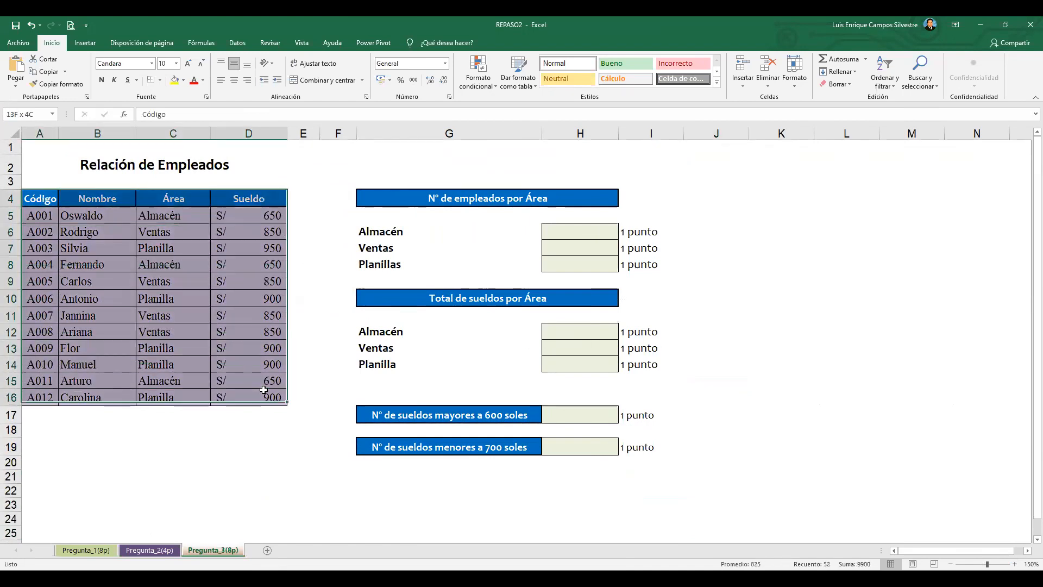
left_click(175, 80)
left_click(321, 251)
left_click_drag(38, 198, 261, 199)
left_click(193, 80)
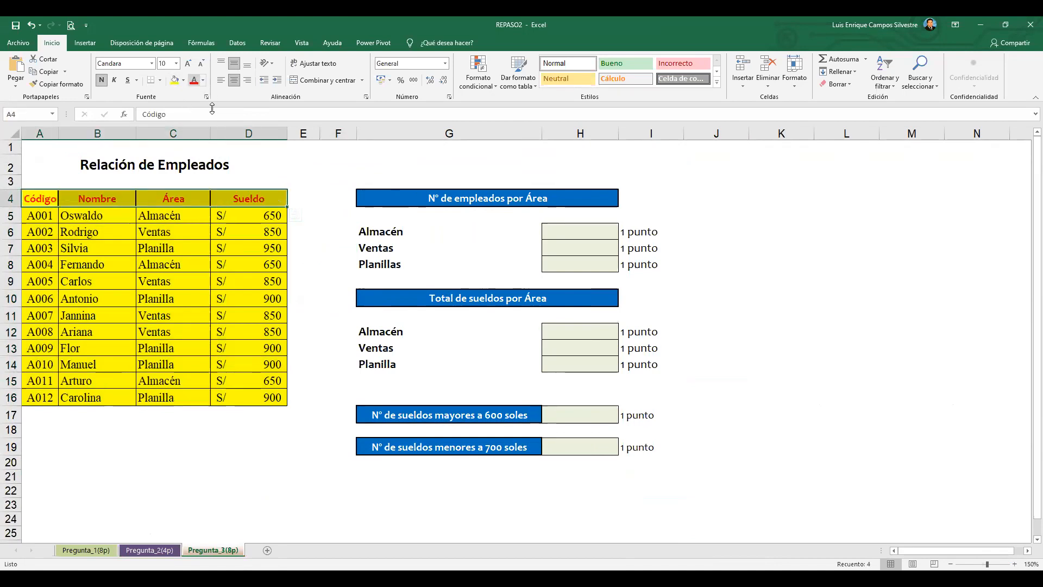
left_click(337, 247)
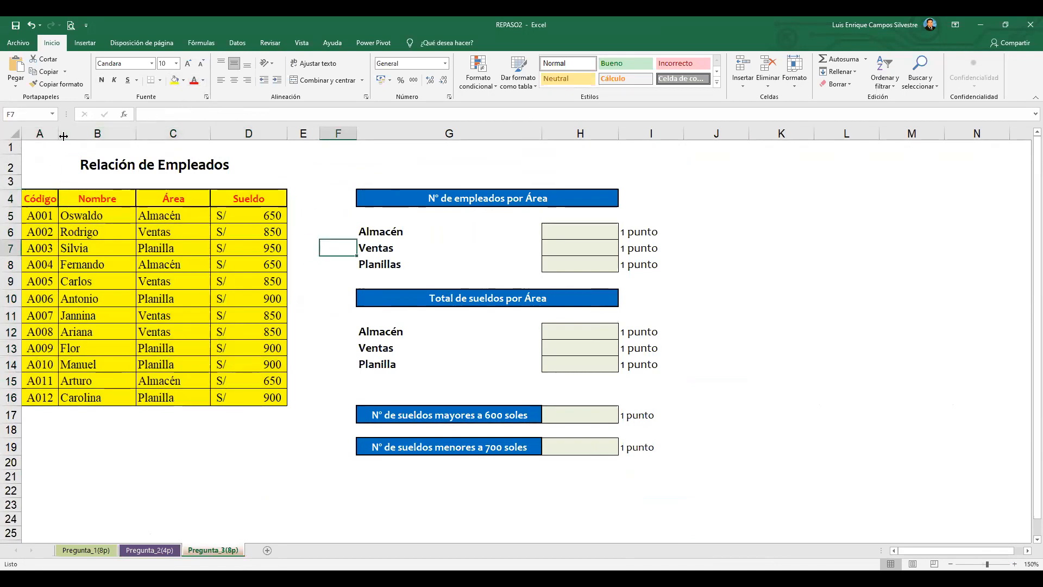
- Widen the Código column slightly and apply all borders to the employee table A4:D16
left_click(116, 134)
left_click(182, 130)
left_click(183, 217)
left_click(175, 250)
left_click(178, 295)
left_click(181, 331)
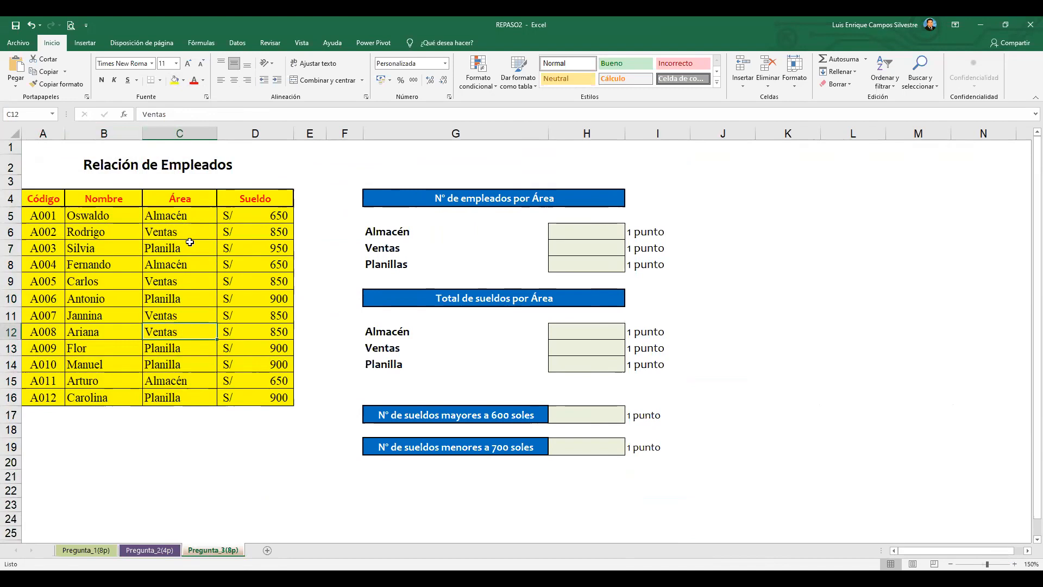
left_click(242, 221)
left_click_drag(43, 199, 239, 396)
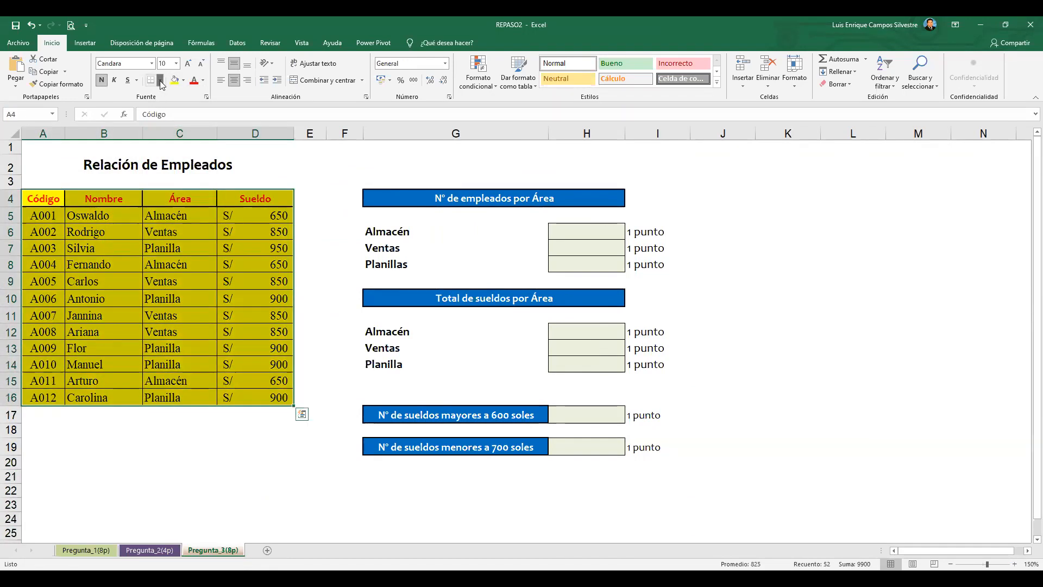
left_click(166, 264)
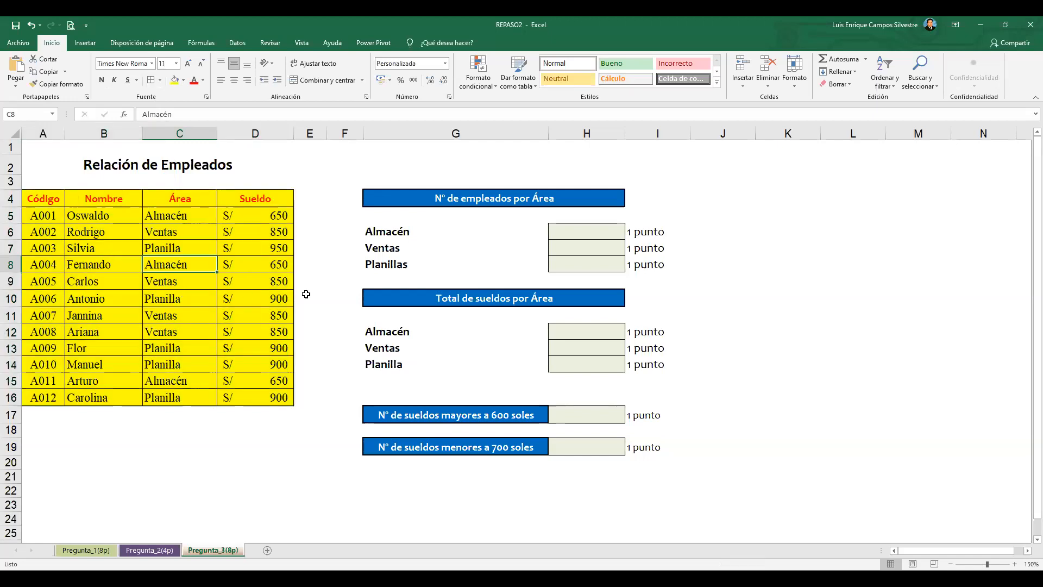
left_click(466, 201)
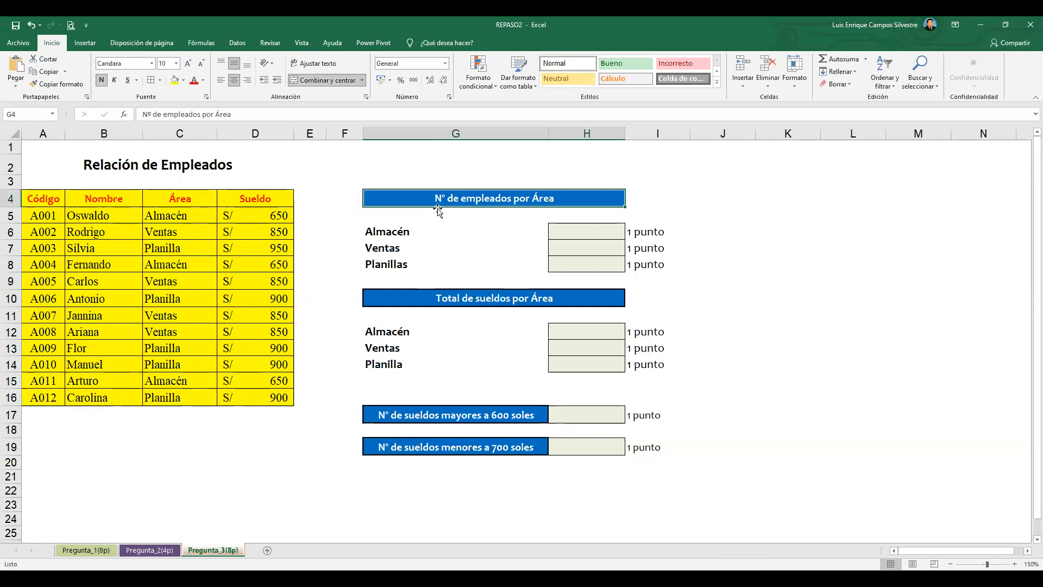
left_click(557, 234)
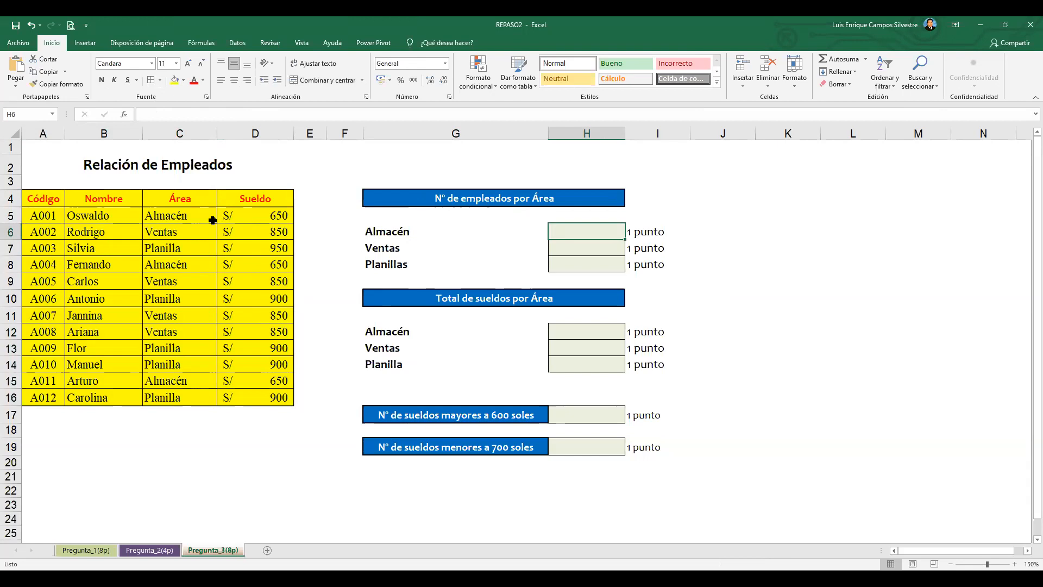
left_click(580, 252)
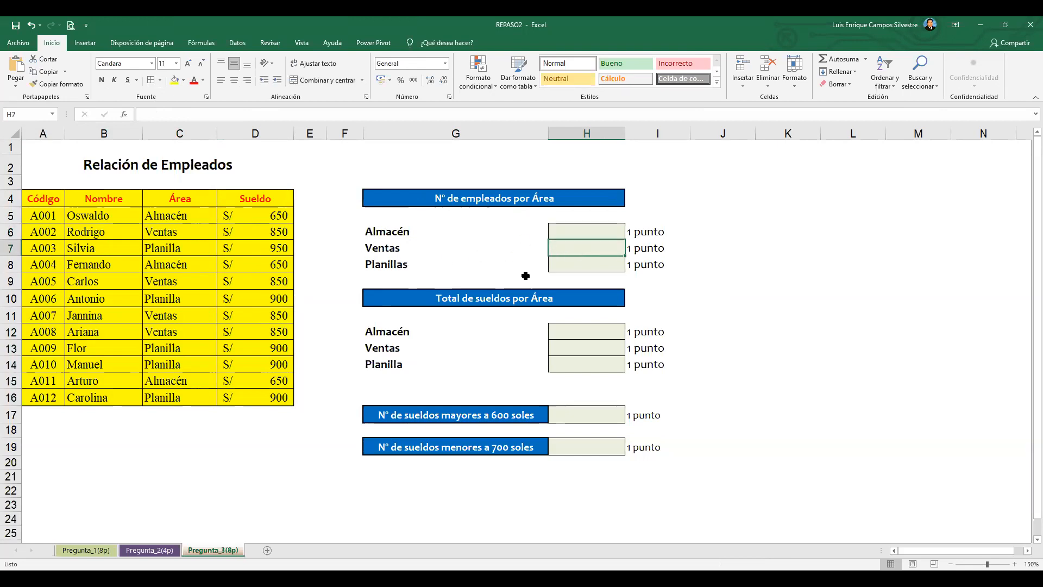
left_click(583, 267)
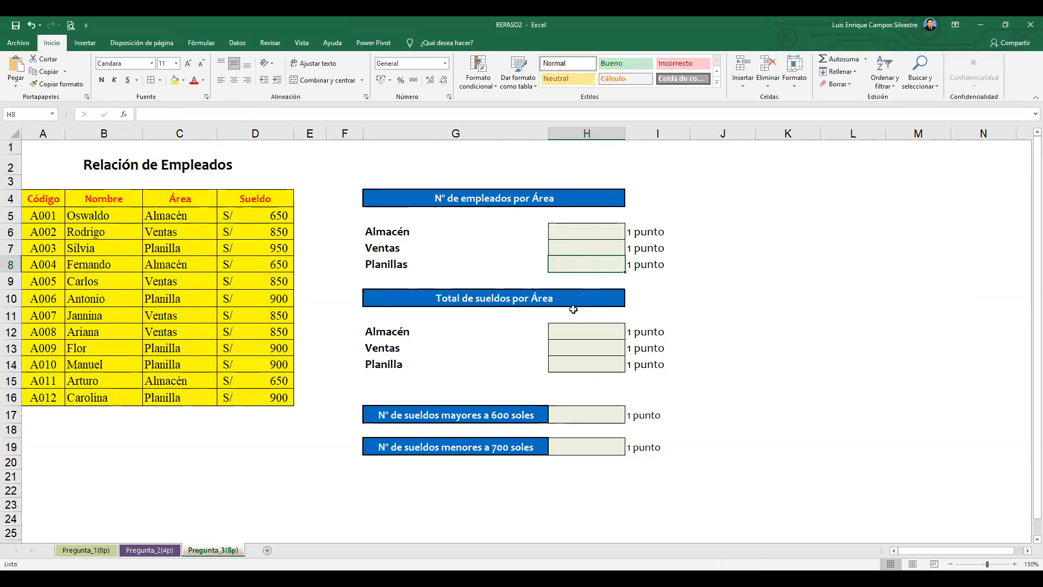
- Count the Almacén employees in H6 with =CONTAR.SI(C5:C16;G6) and centre the result in its cell
left_click(567, 235)
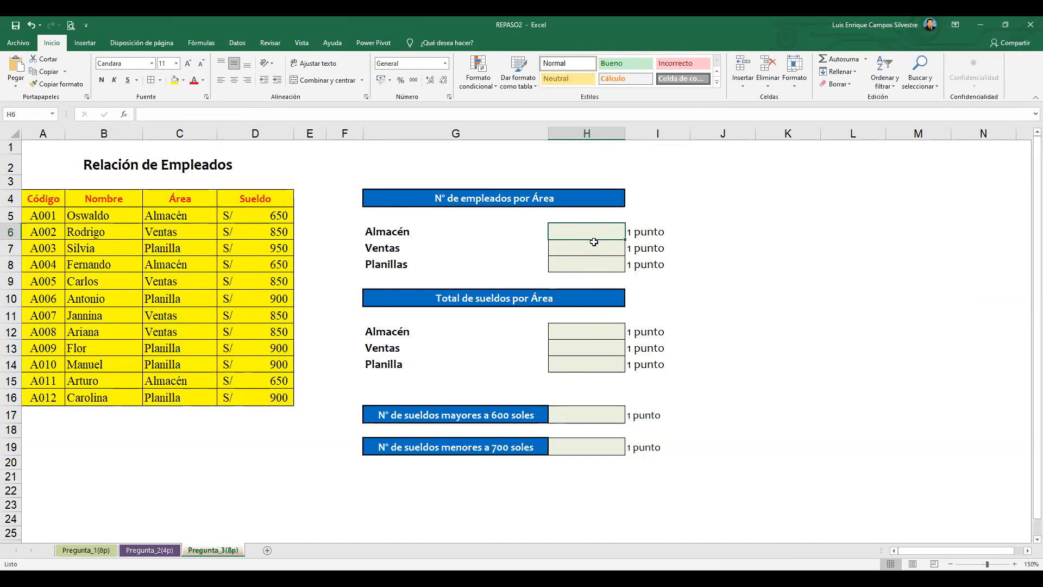
type("=")
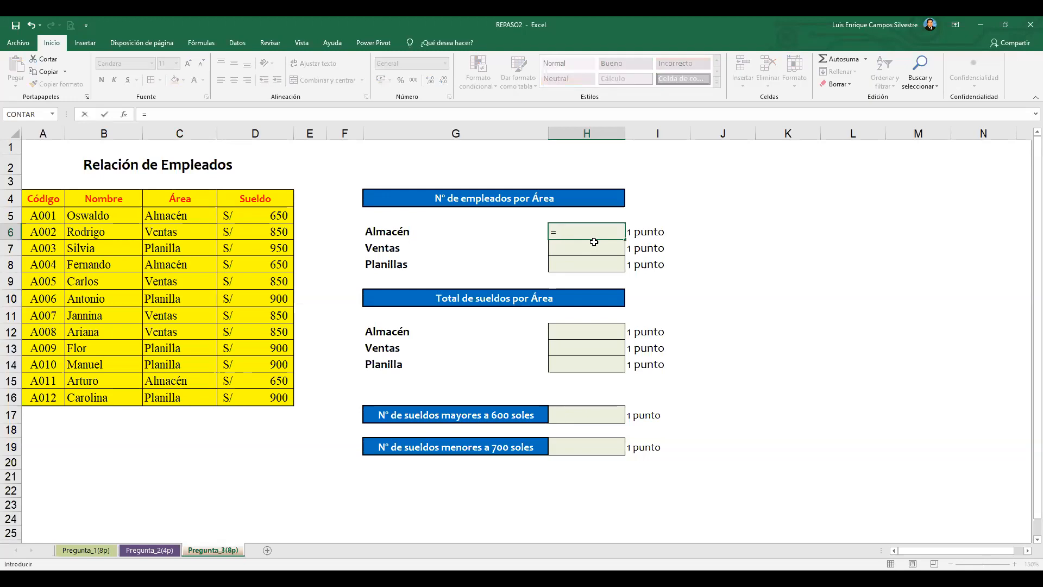
type("c")
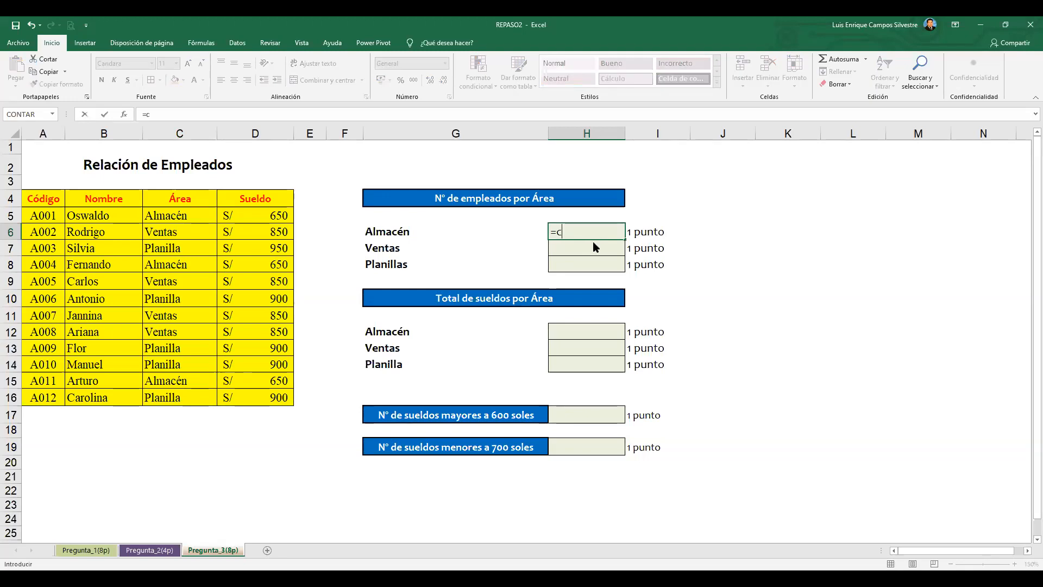
type("ontar.si")
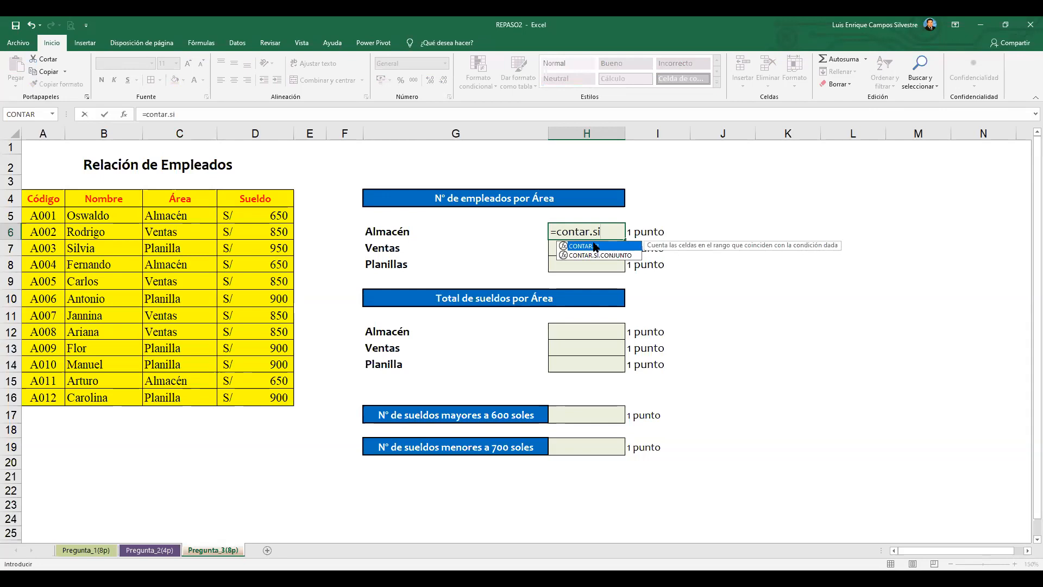
type("(")
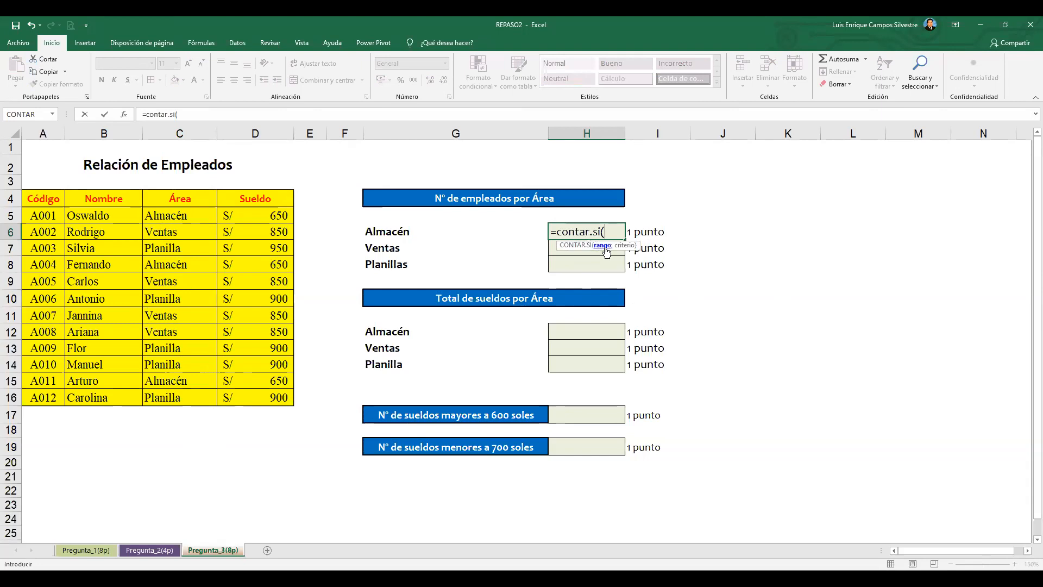
left_click(194, 218)
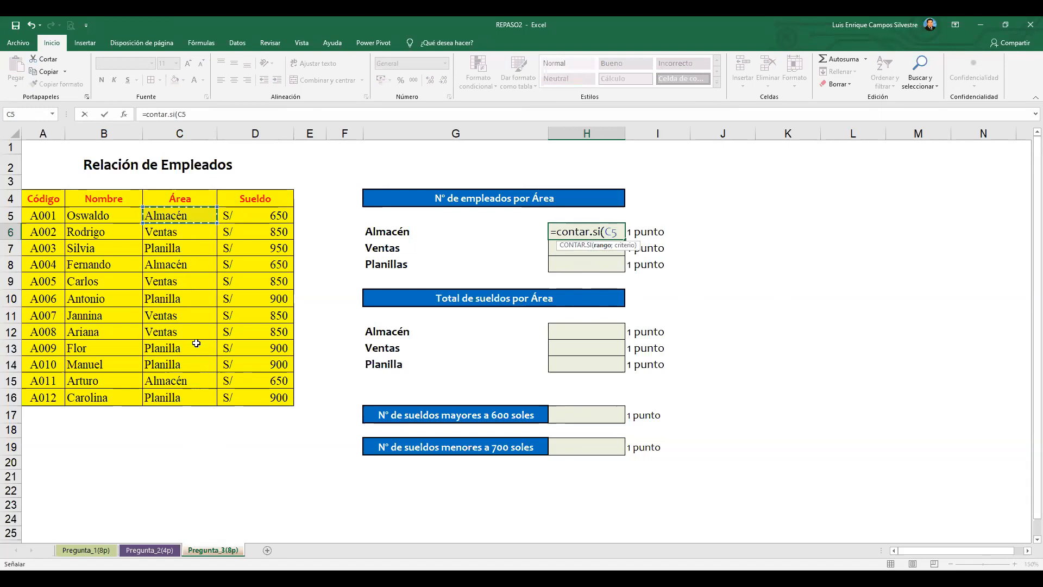
key("ctrl+shift+Down")
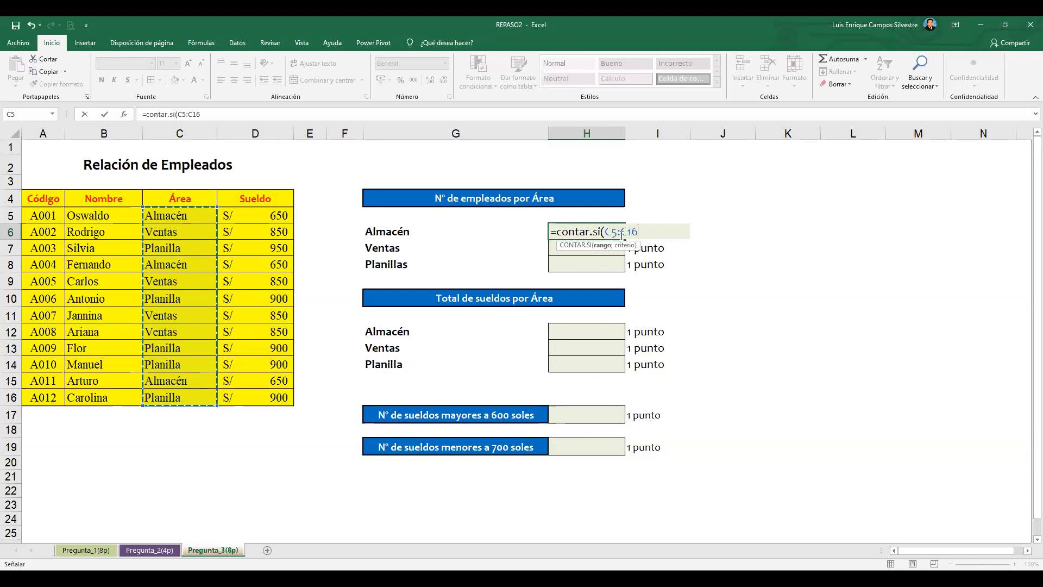
type(";")
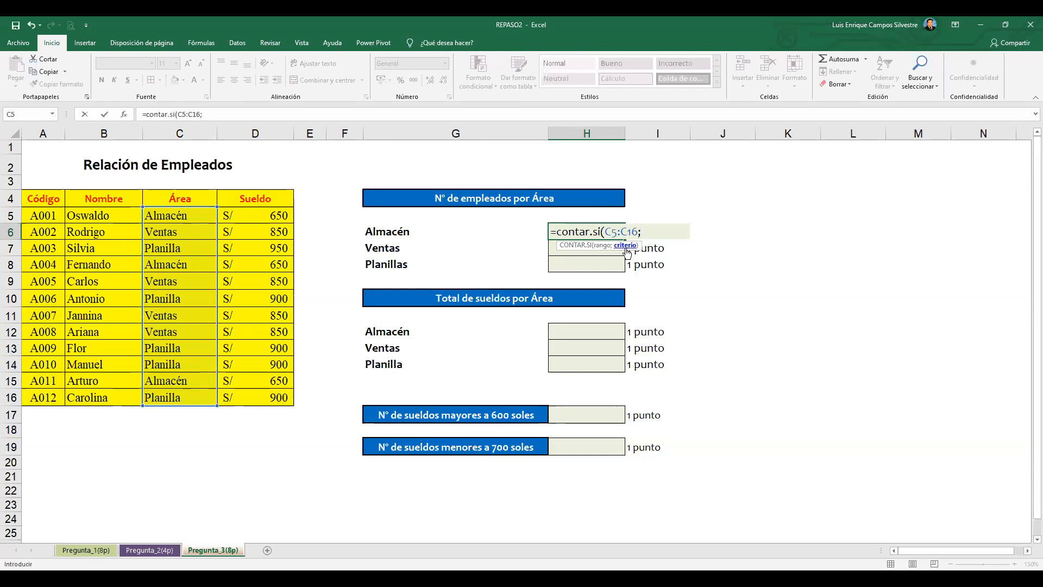
left_click(406, 232)
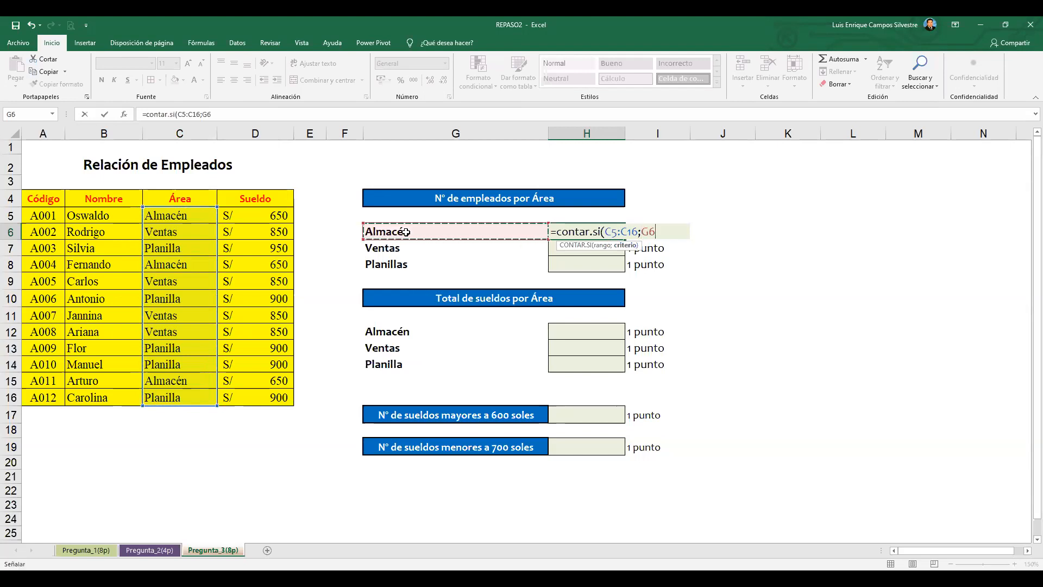
type(")")
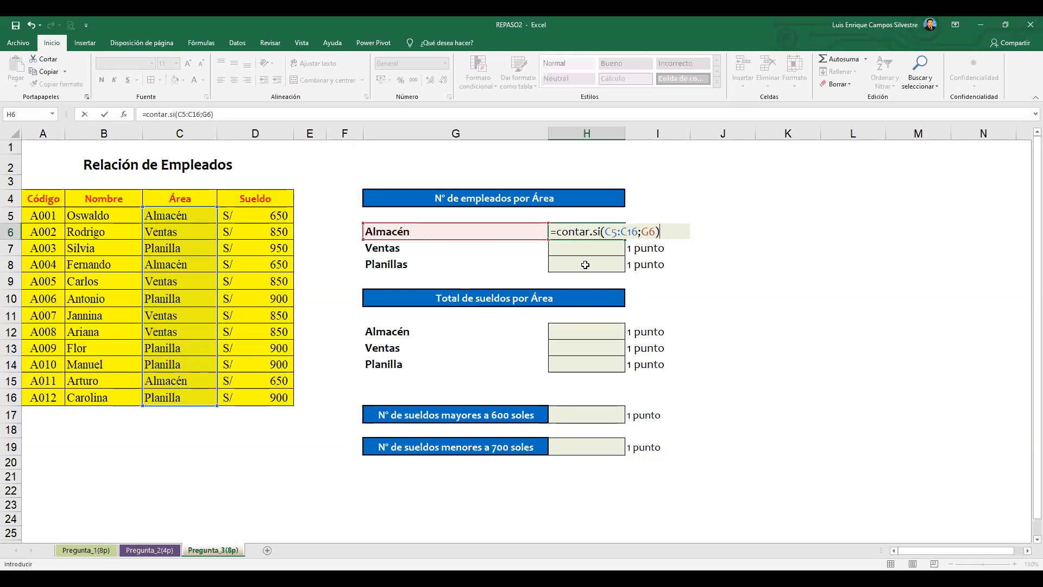
key("Return")
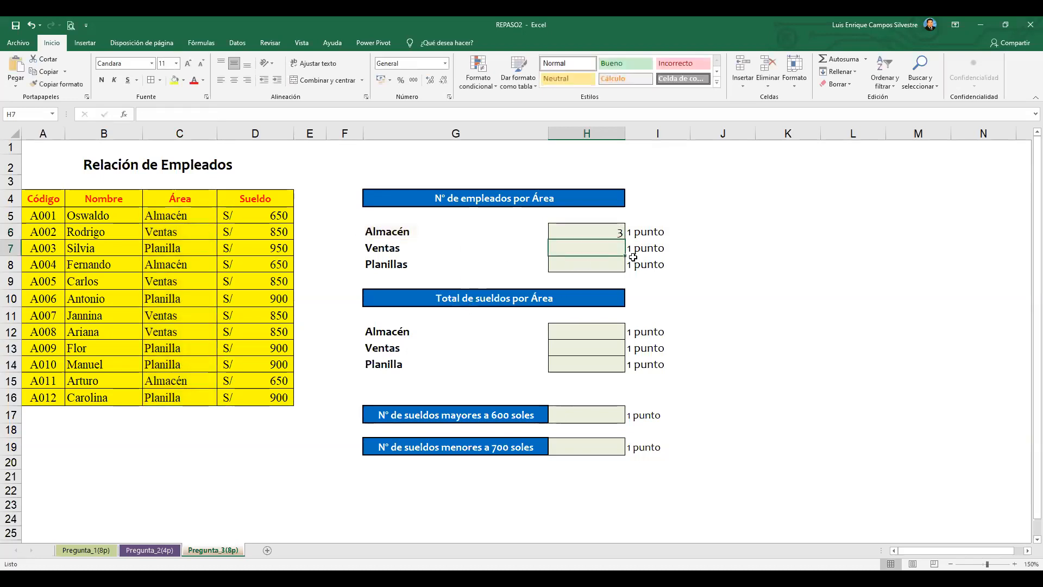
left_click(607, 239)
left_click(234, 79)
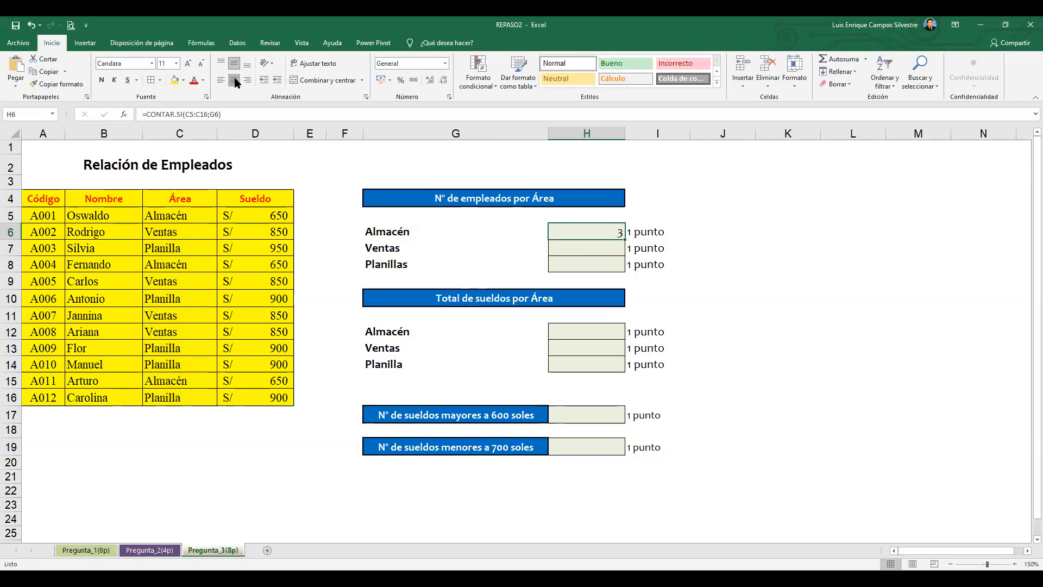
- Fill the three Almacén cells C5, C8 and C15 in the Área column with light olive green
left_click(195, 217)
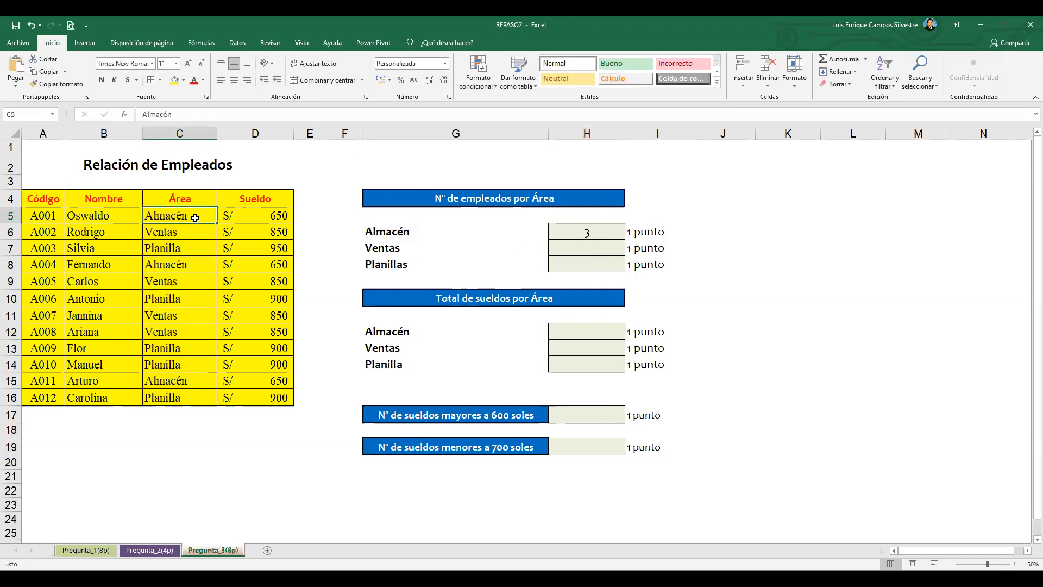
left_click(185, 80)
left_click(226, 125)
left_click(189, 262)
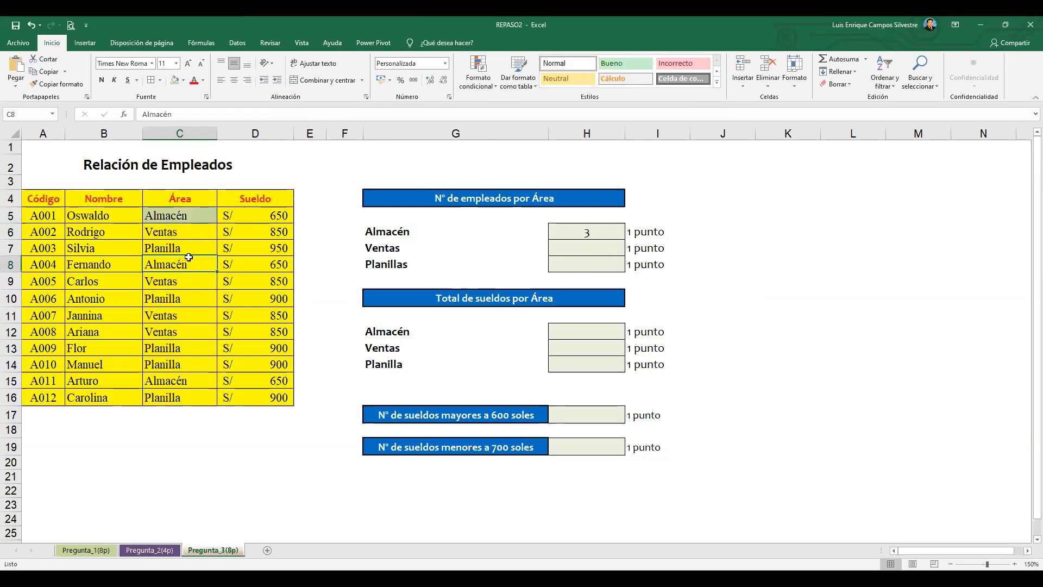
left_click(175, 80)
left_click(189, 382)
left_click(175, 80)
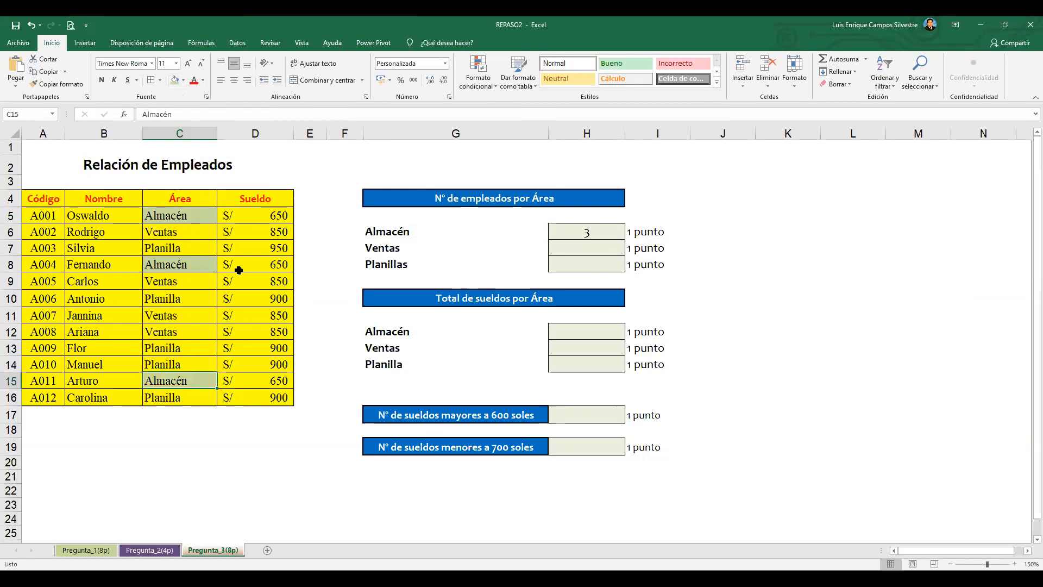
- Check the counting formula in H6 against the Área entries C5:C16 and the Almacén criterion in G6 at 170% zoom
left_click(187, 220)
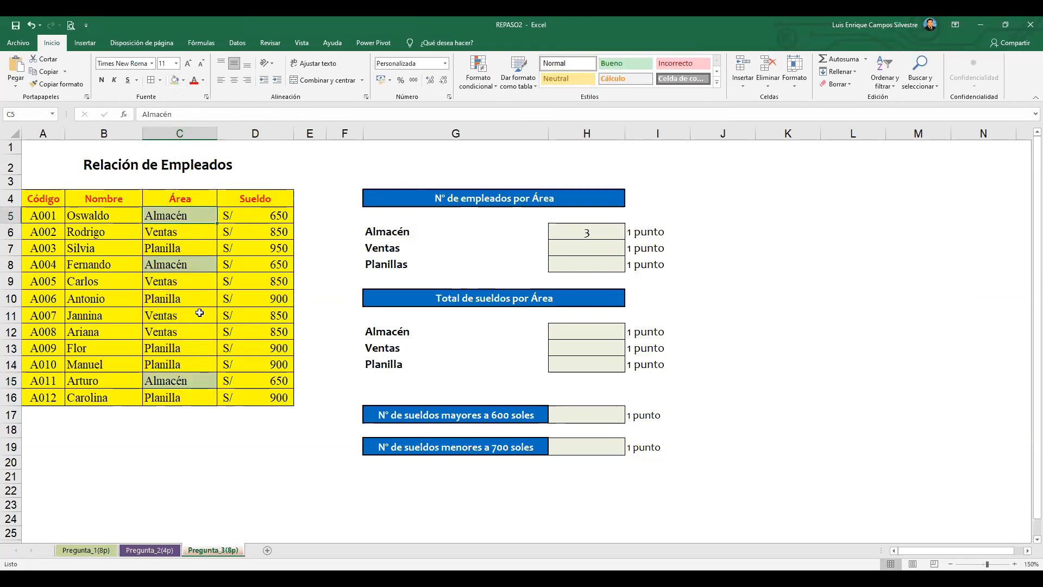
left_click_drag(167, 219, 168, 514)
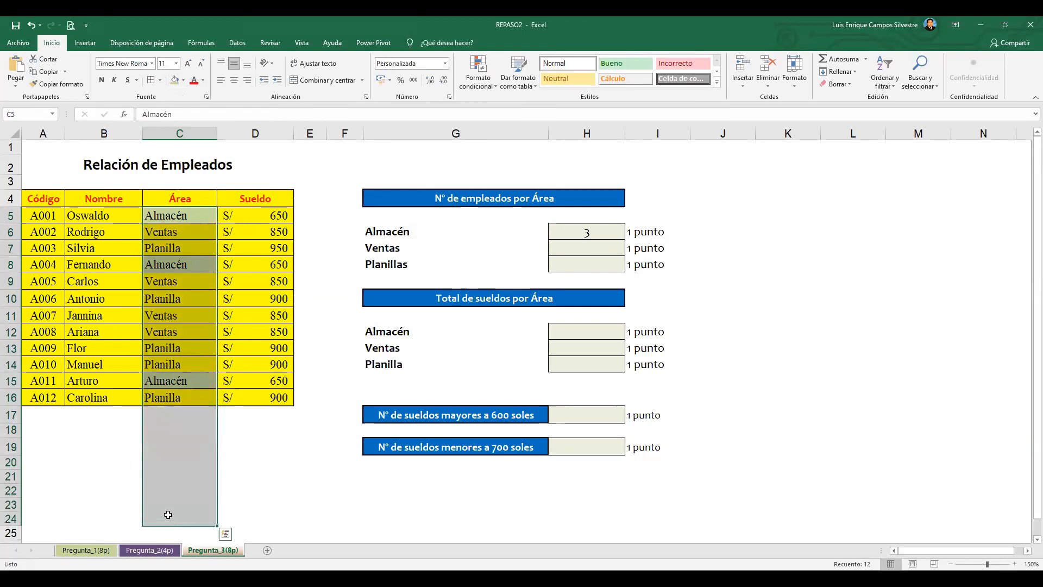
left_click(246, 433)
left_click_drag(203, 217, 202, 228)
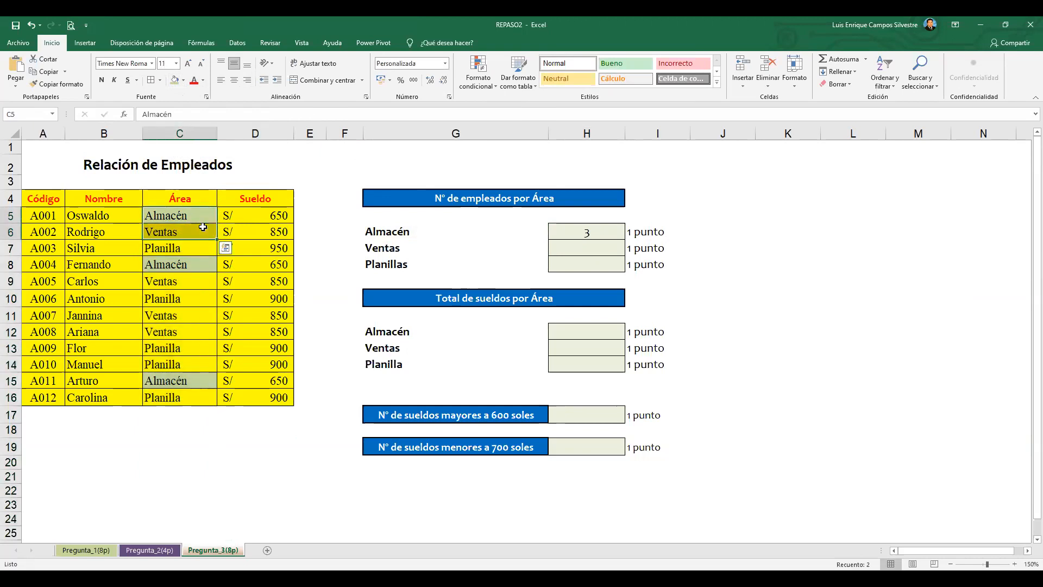
left_click(669, 347)
left_click(1014, 564)
left_click(1015, 564)
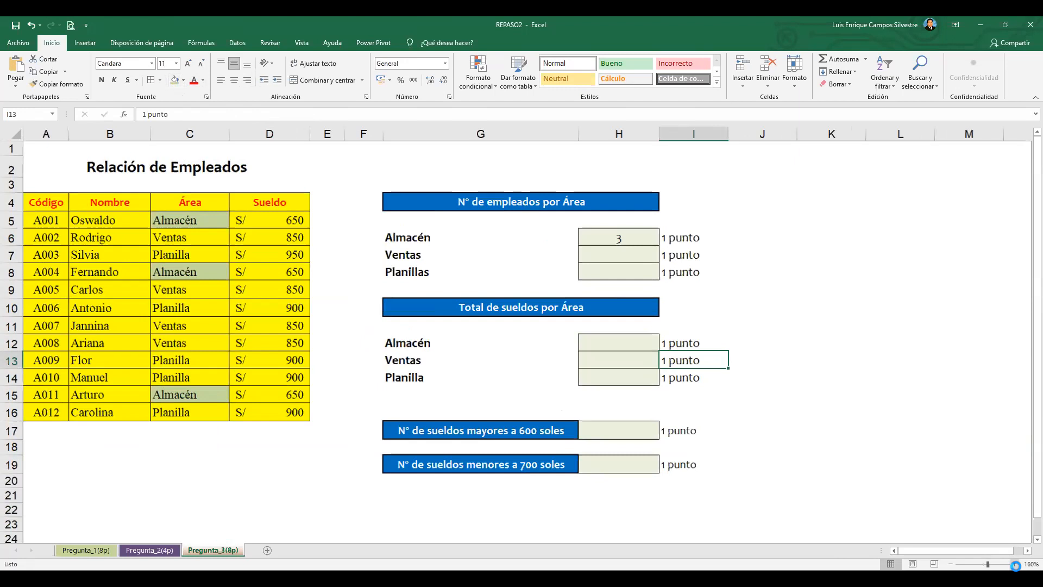
left_click(217, 230)
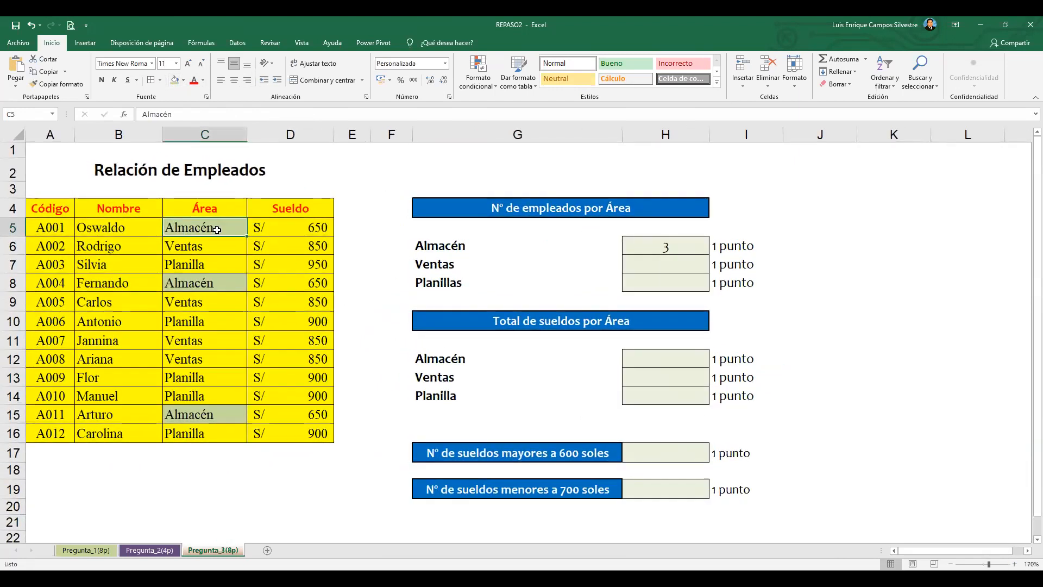
left_click(664, 251)
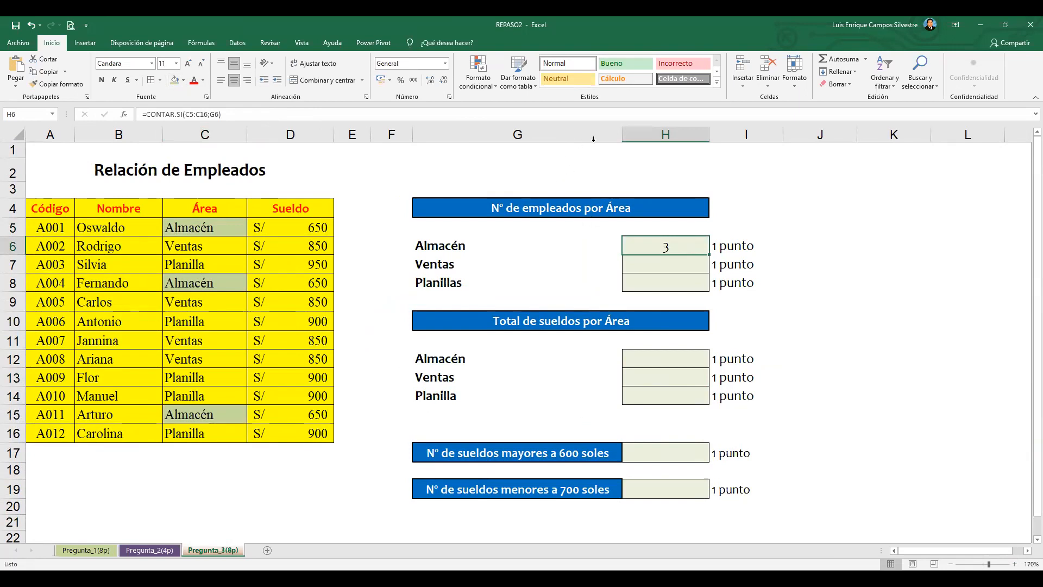
left_click_drag(144, 227, 261, 430)
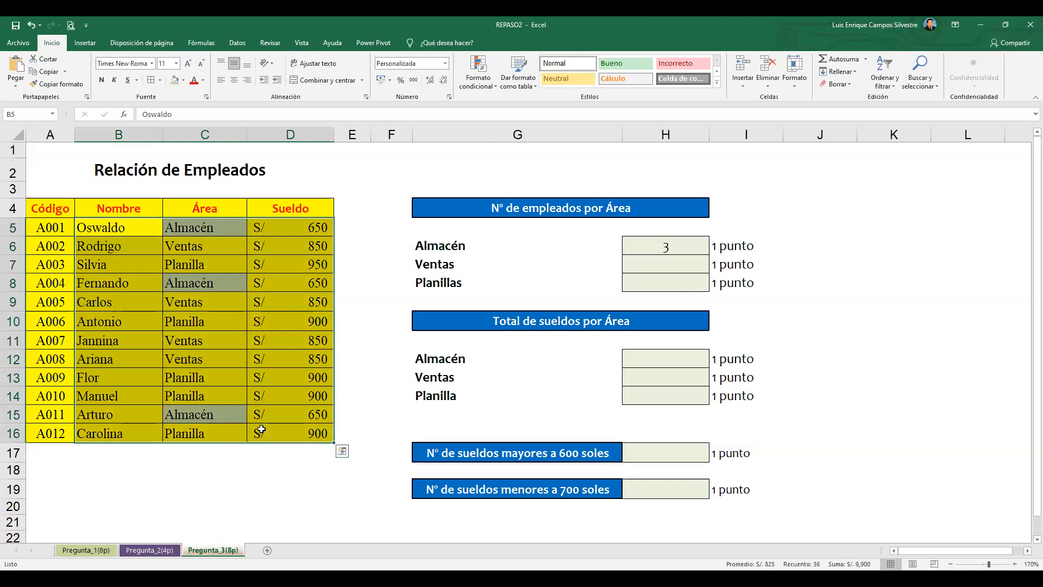
left_click(205, 304)
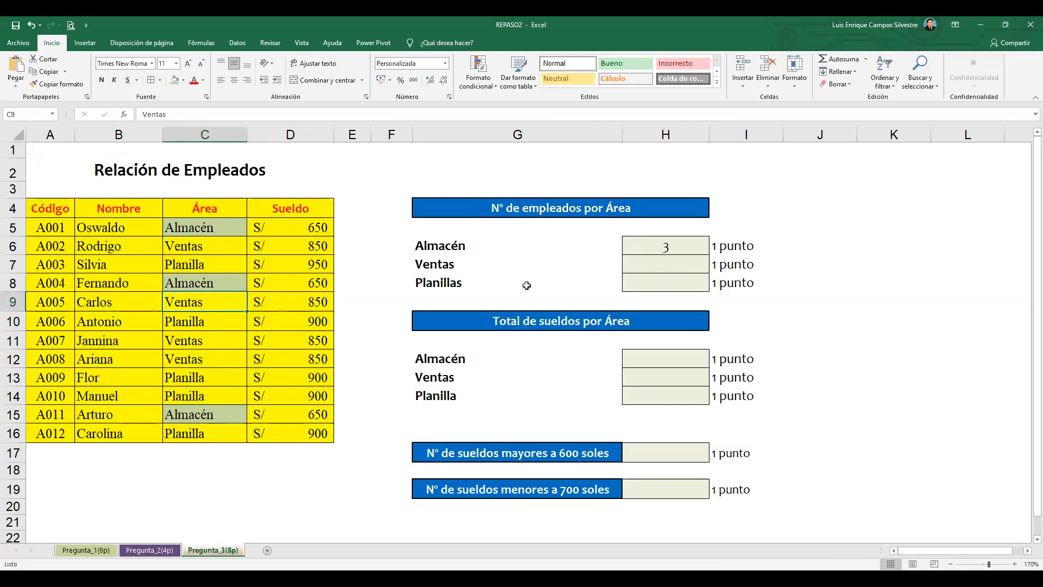
left_click(459, 251)
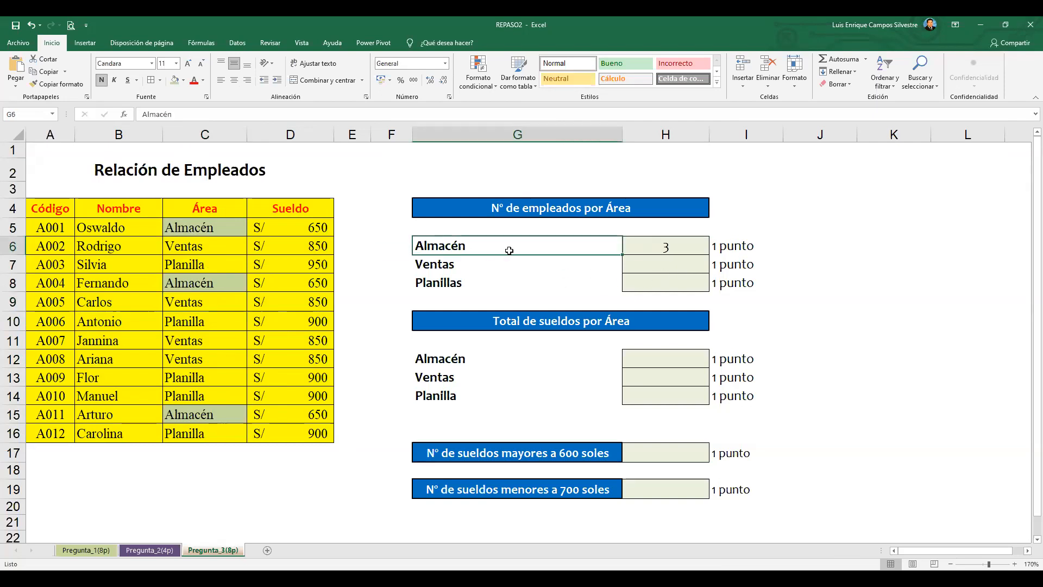
left_click(650, 247)
double_click(651, 246)
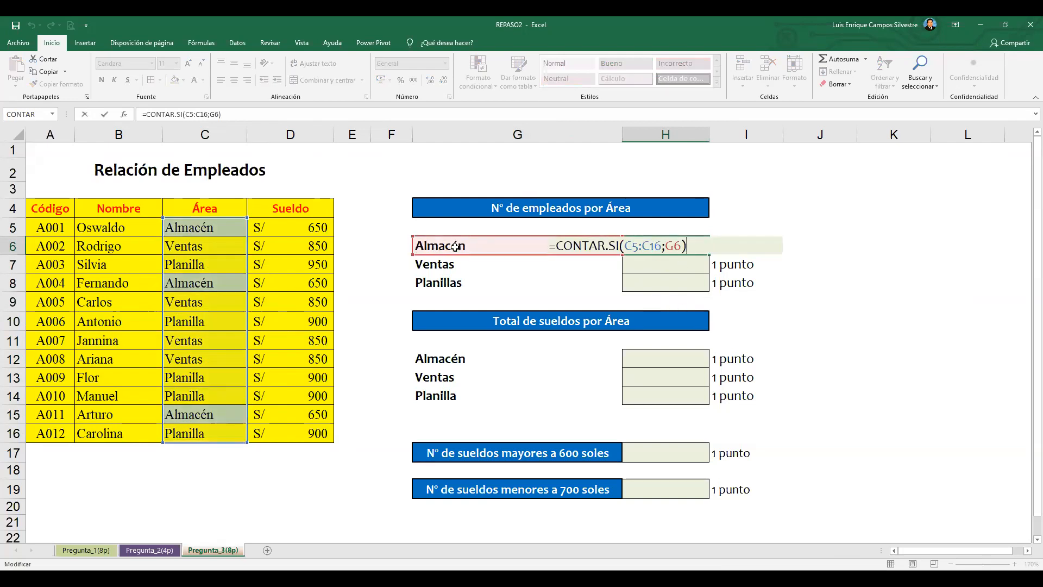
key("Return")
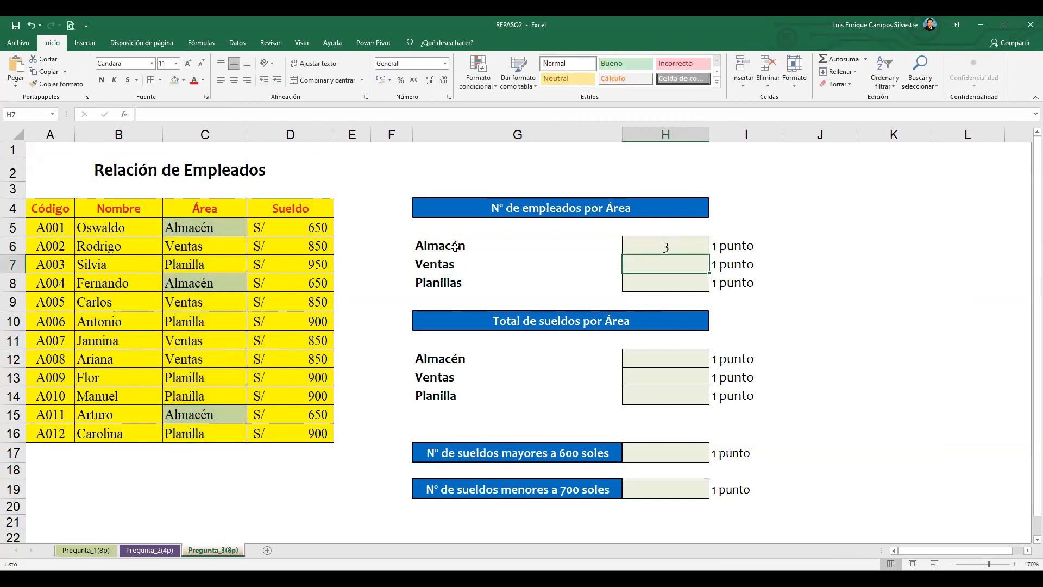
- Fill the Planillas label cell G8 with dark teal and set its text to white
left_click(667, 285)
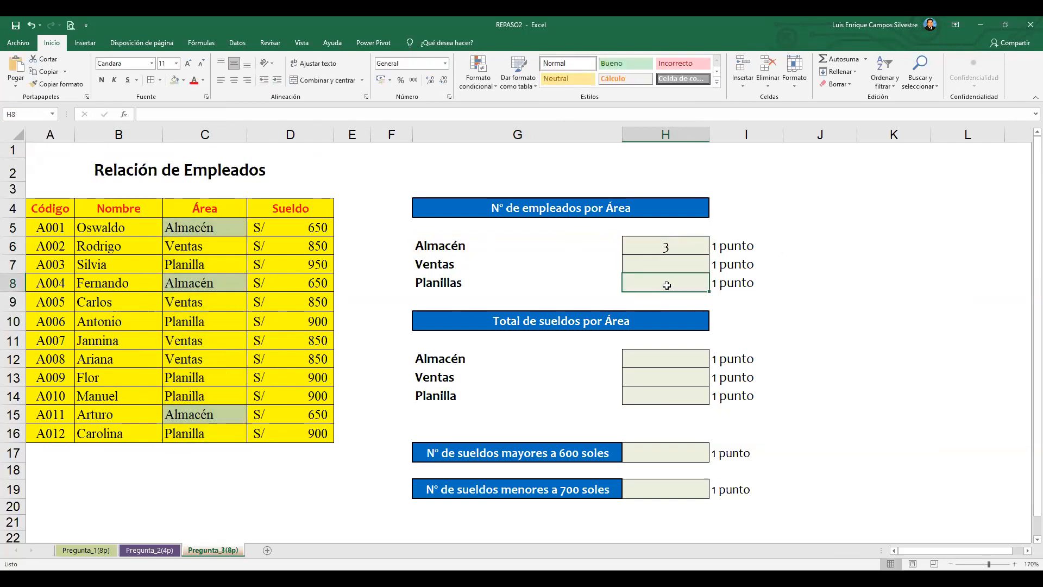
left_click(459, 286)
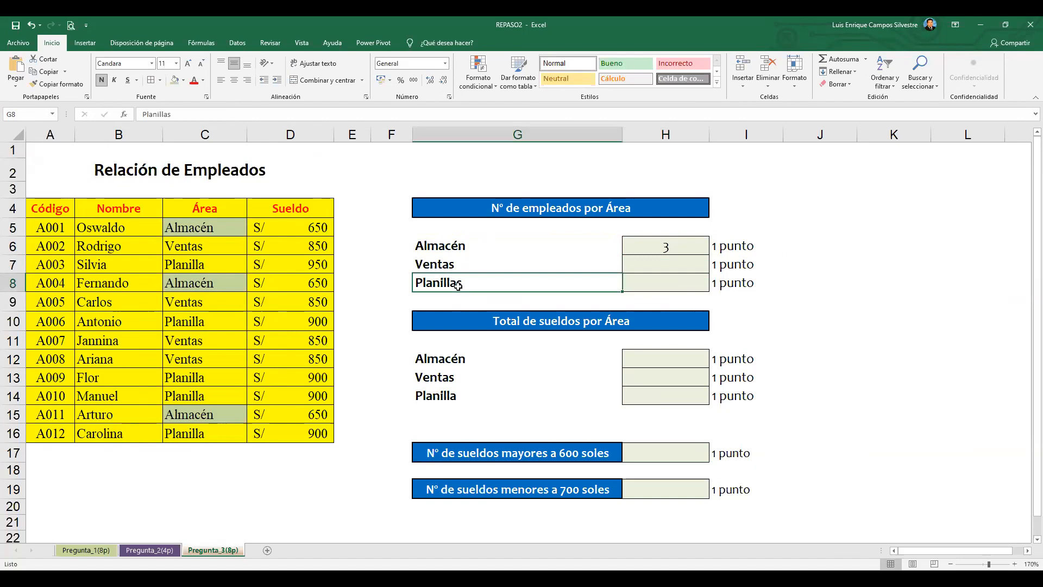
left_click(183, 80)
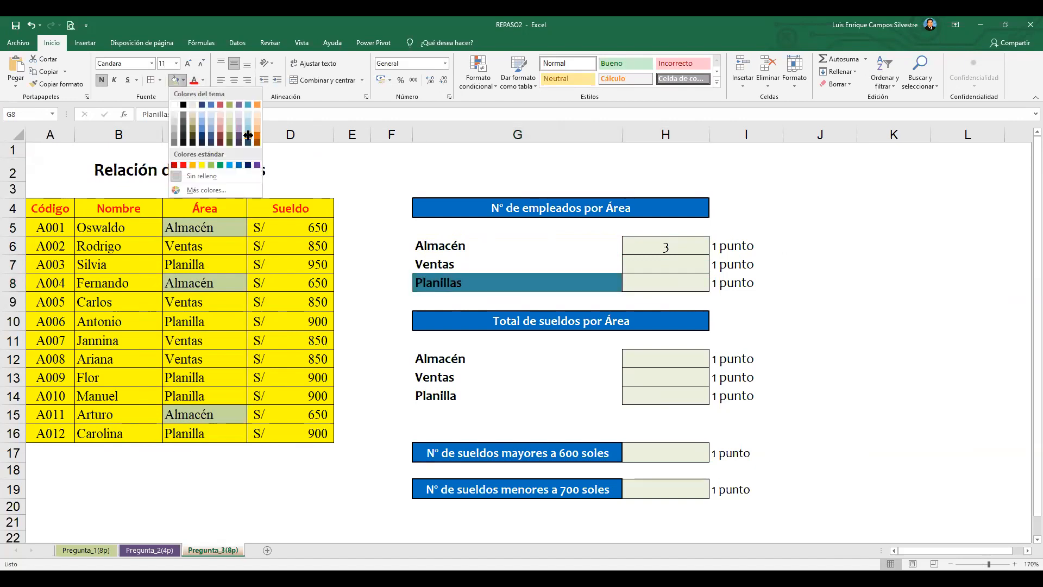
left_click(249, 137)
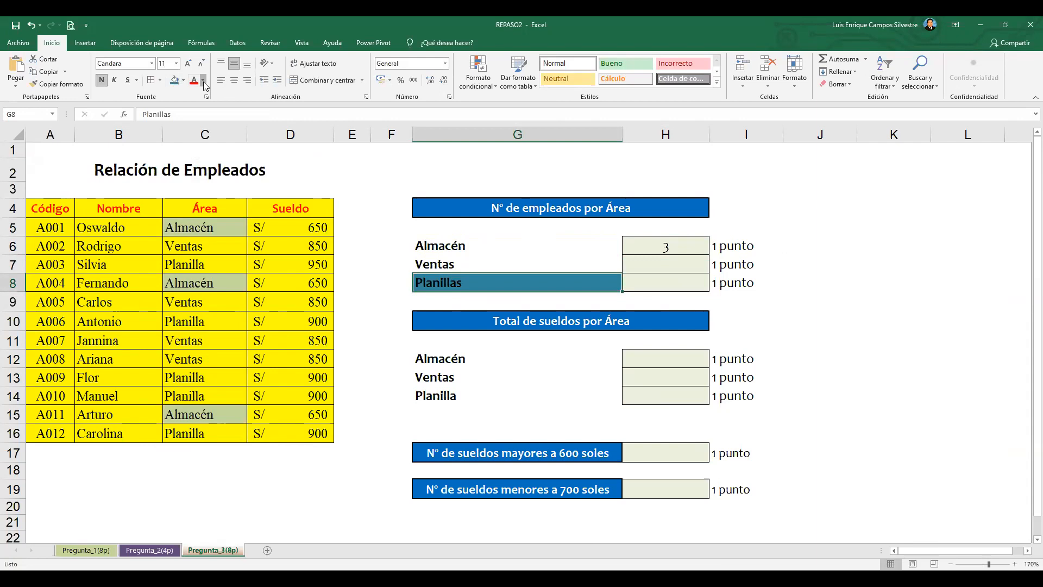
left_click(197, 114)
left_click(231, 228)
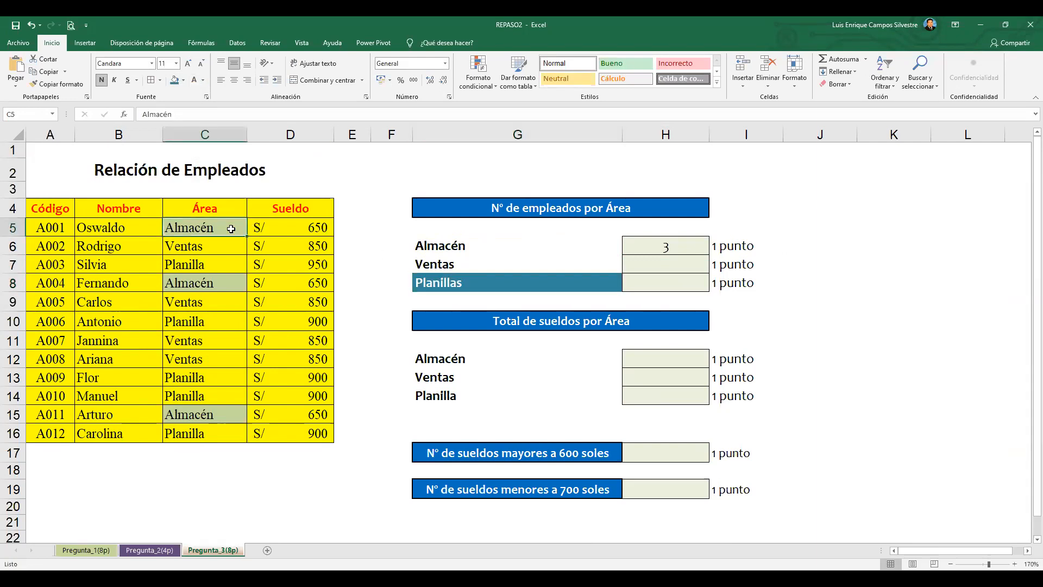
- Rename the Planillas label in G8 as Planilla to match the spelling used in the Área column
left_click_drag(231, 228, 242, 433)
left_click(194, 266)
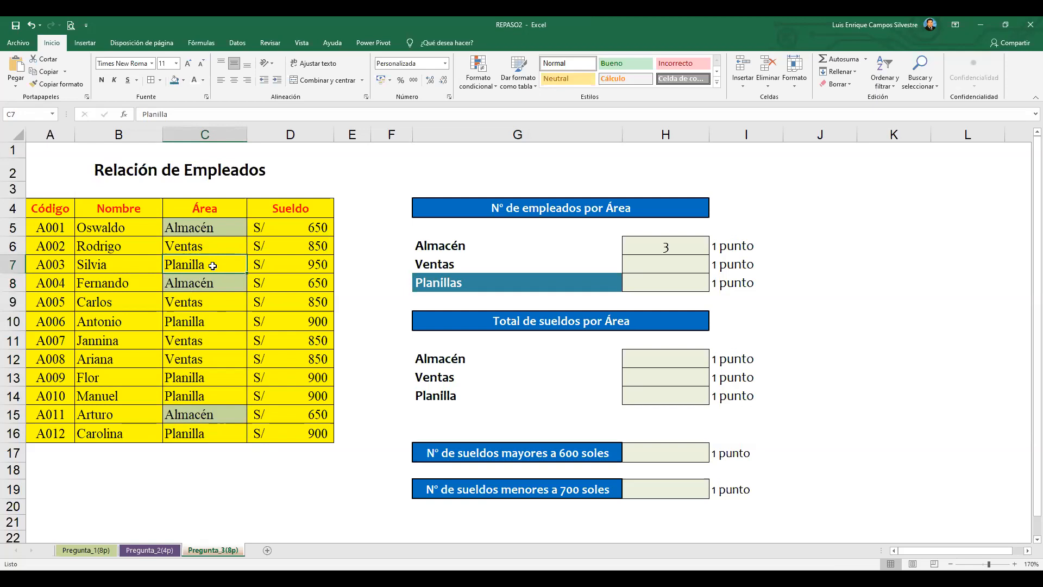
left_click(462, 286)
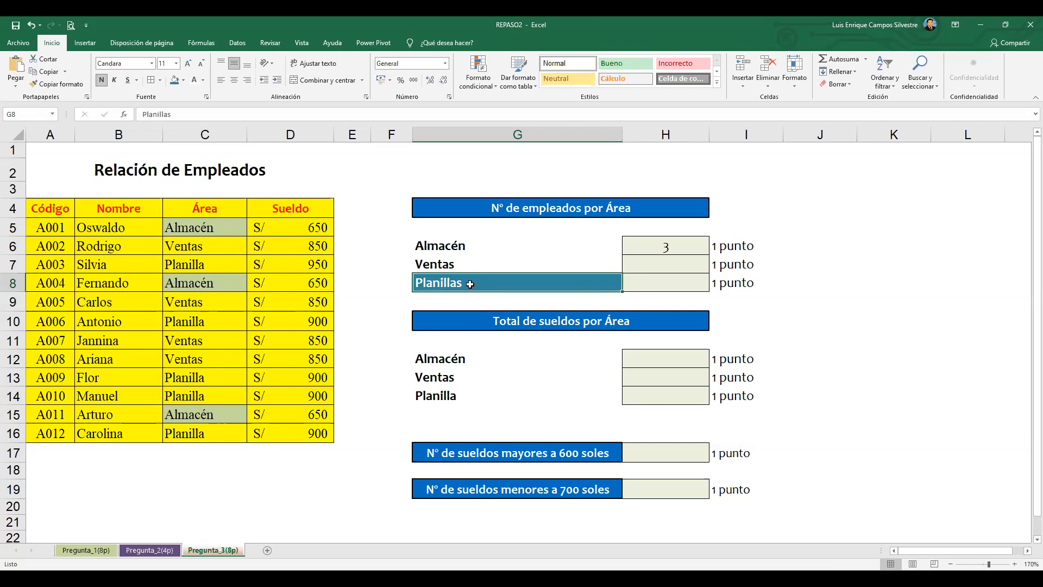
left_click(206, 115)
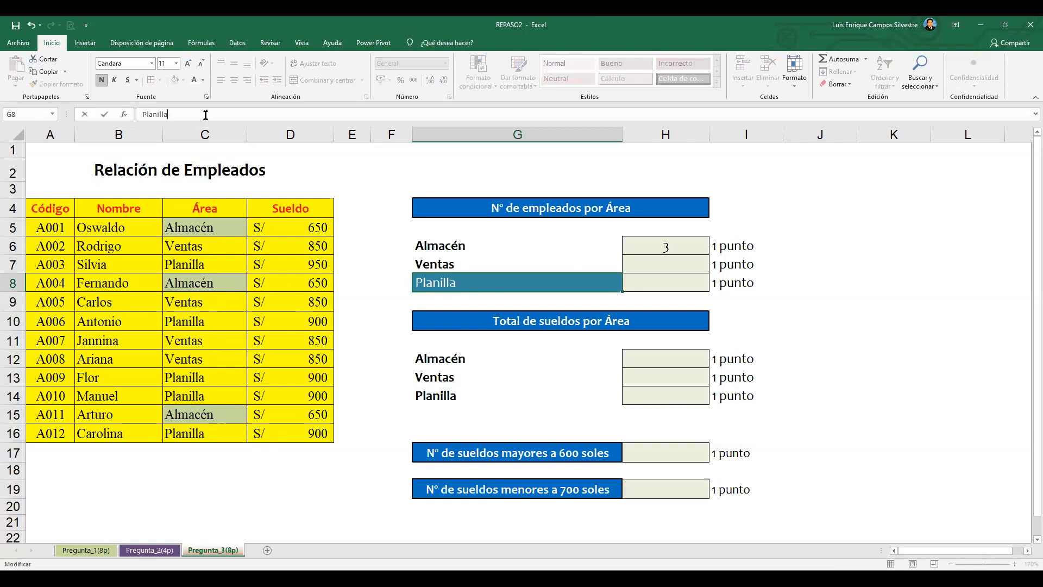
key("Return")
- Compare the G8 label with the Planilla entries in C7, C10, C13, C14 and C16 of the Área column
left_click(680, 291)
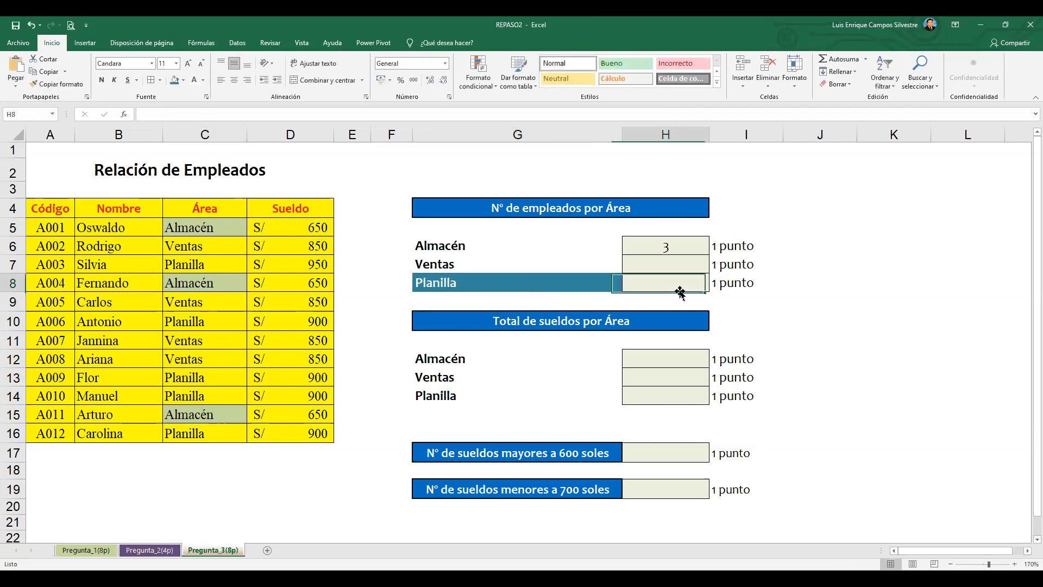
left_click(483, 287)
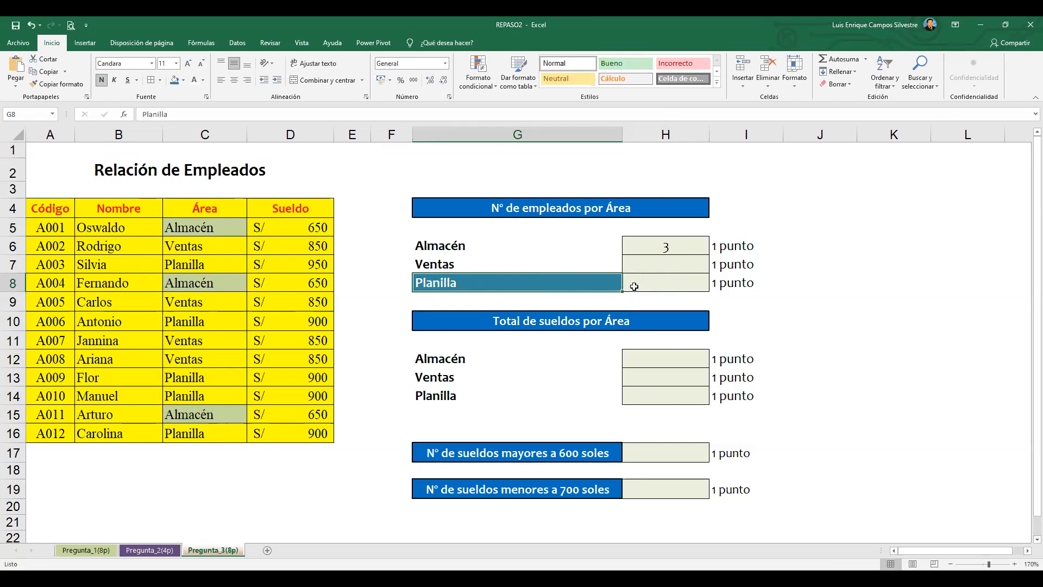
left_click(762, 53)
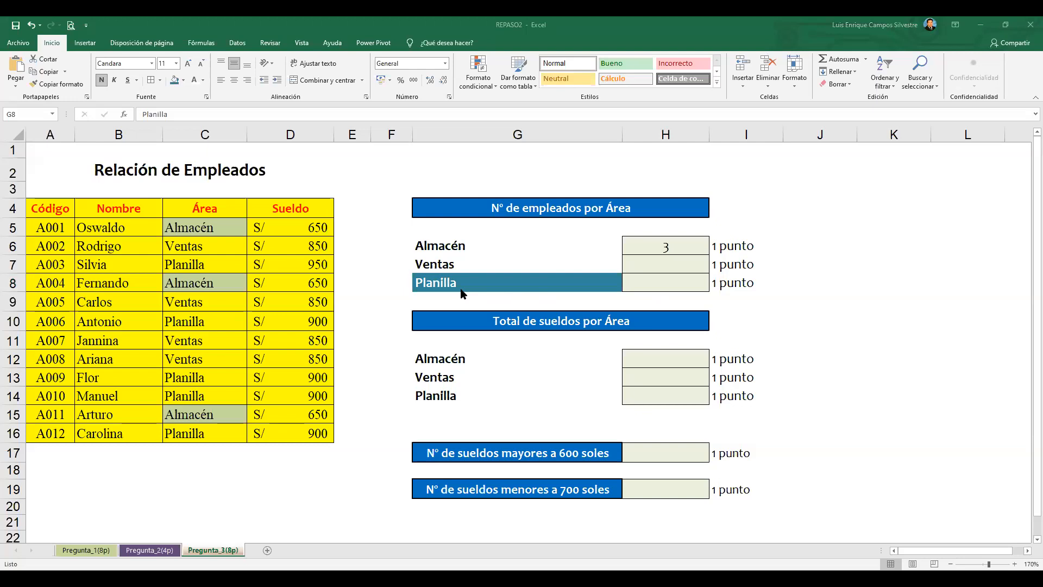
left_click(650, 284)
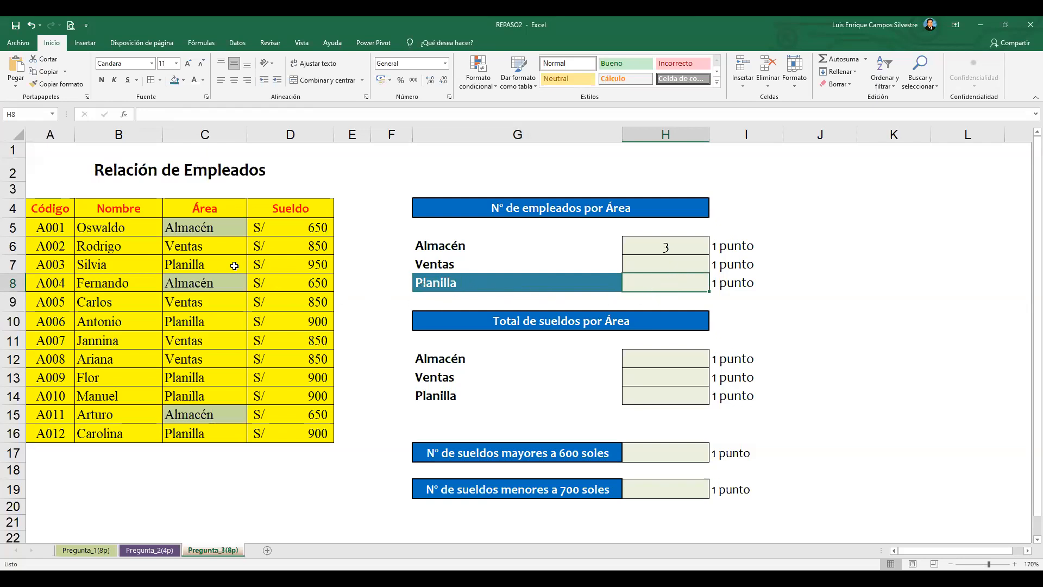
left_click(214, 265)
left_click(207, 323)
left_click(210, 376)
left_click(208, 392)
left_click(207, 435)
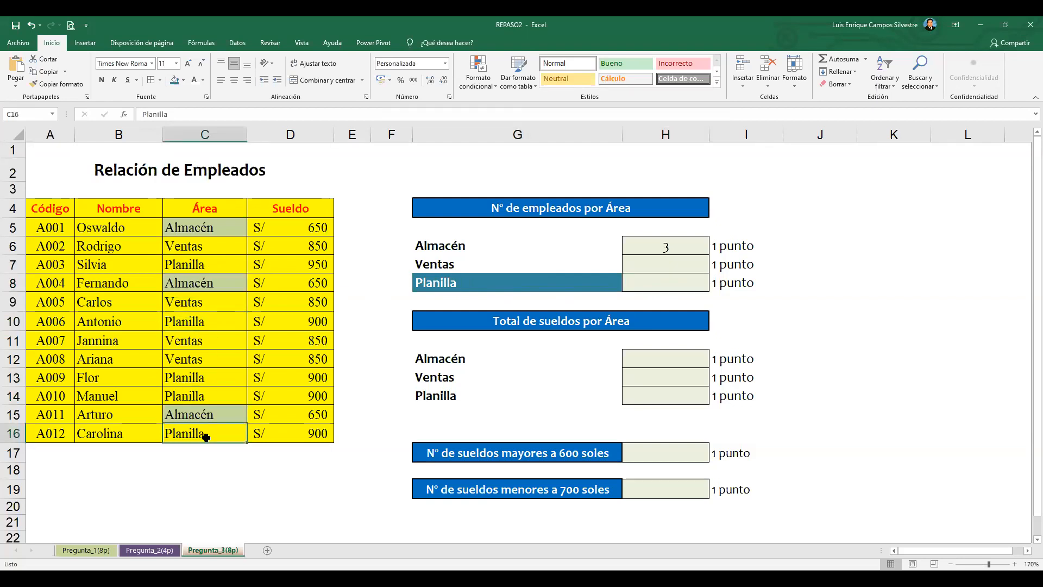
left_click(666, 266)
left_click(662, 280)
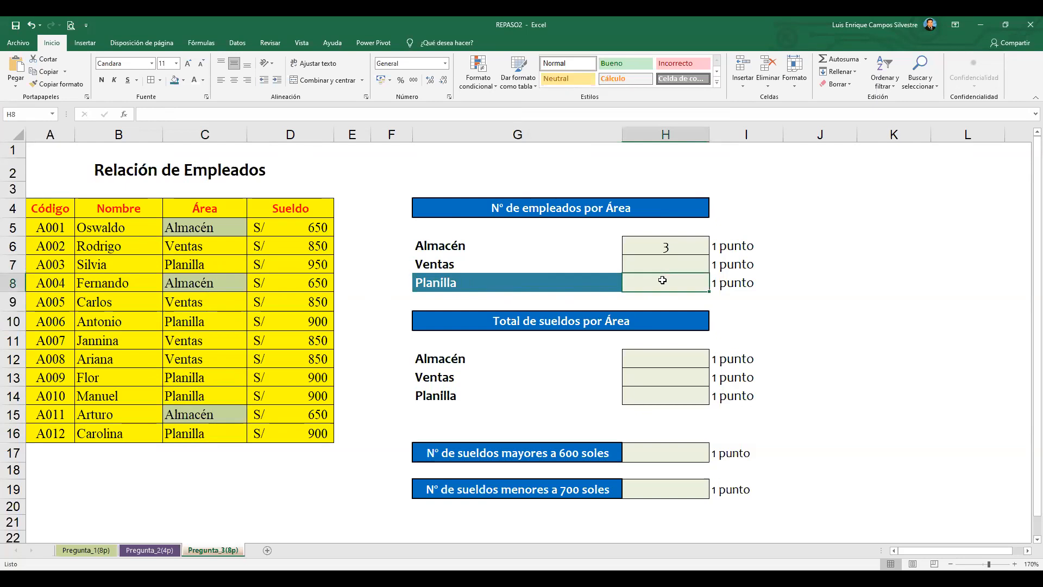
left_click(426, 282)
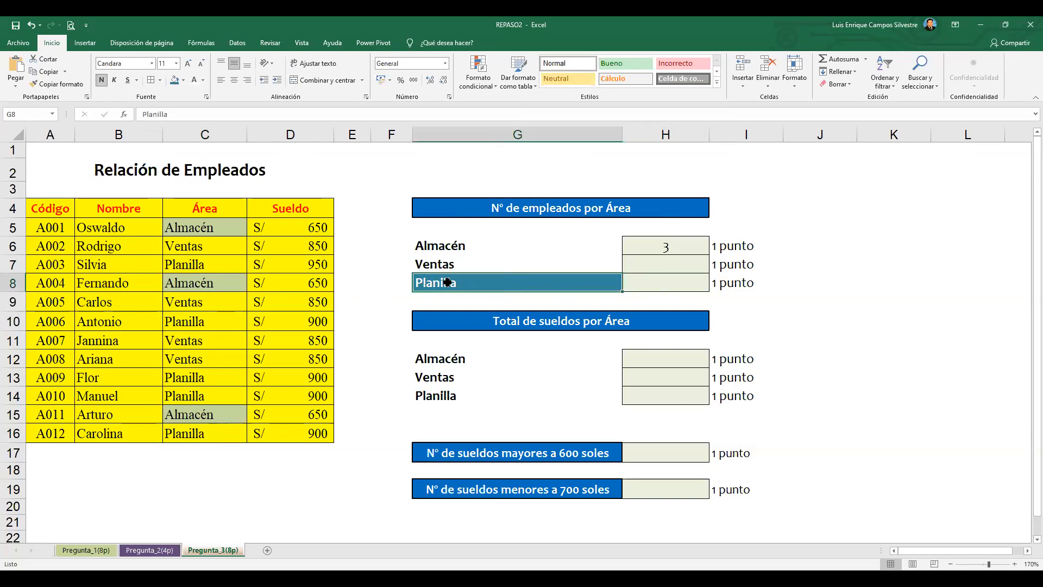
left_click(658, 282)
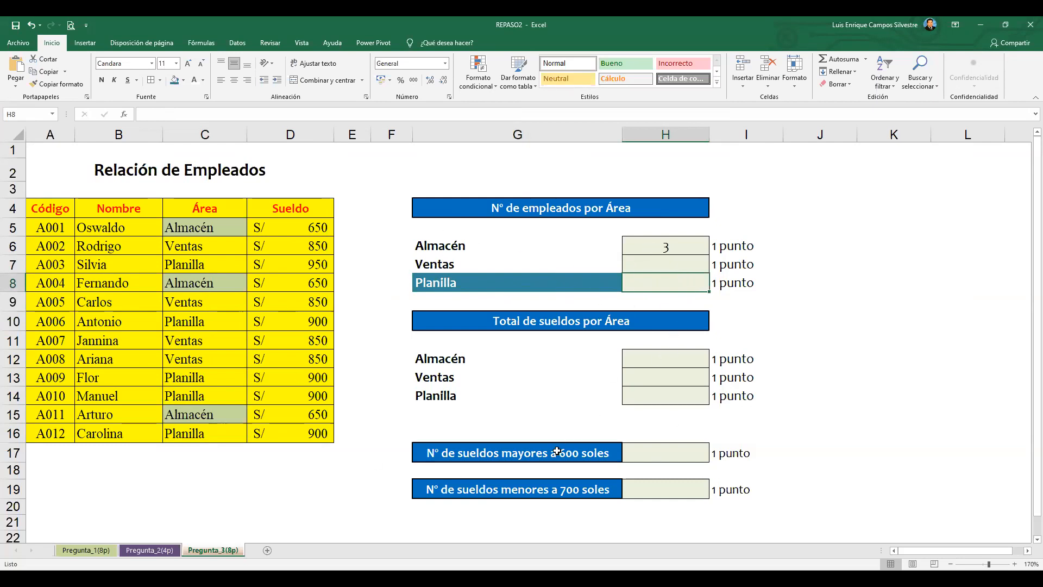
- Check the combined sum of the Almacén salaries in D5, D8 and D15 against the Almacén criterion in G12
left_click(665, 359)
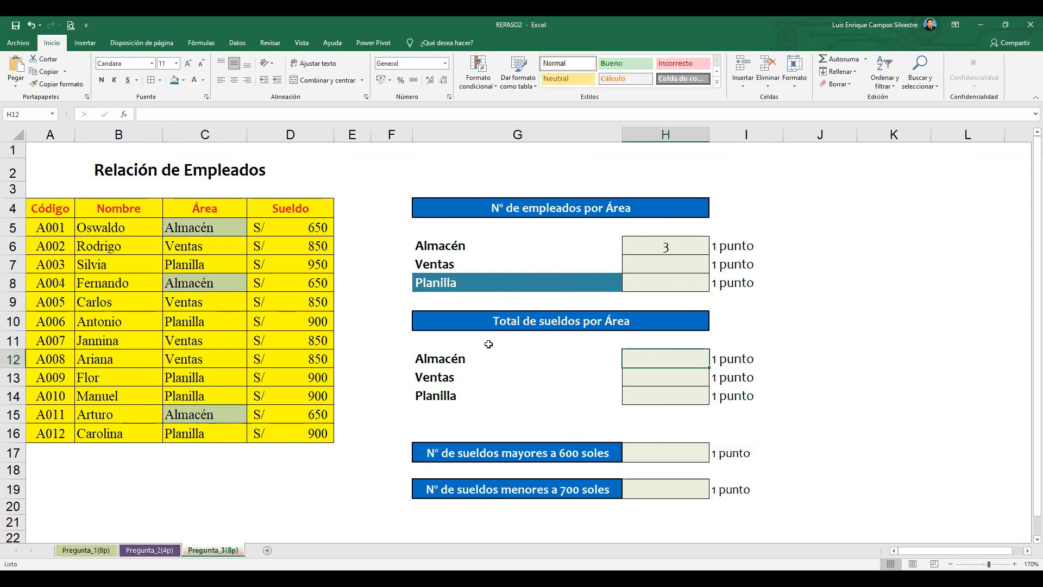
left_click(463, 360)
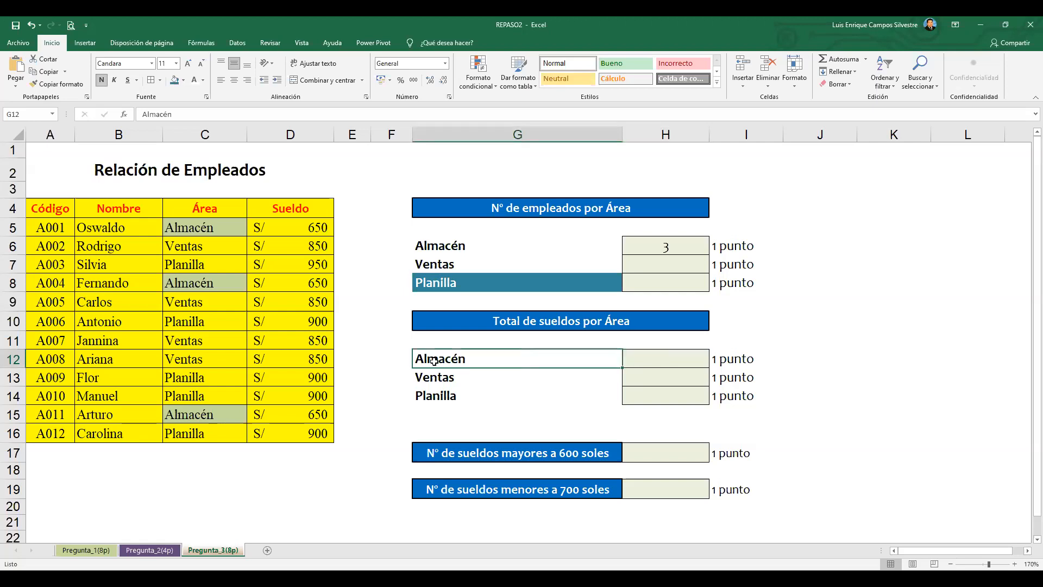
left_click(308, 229)
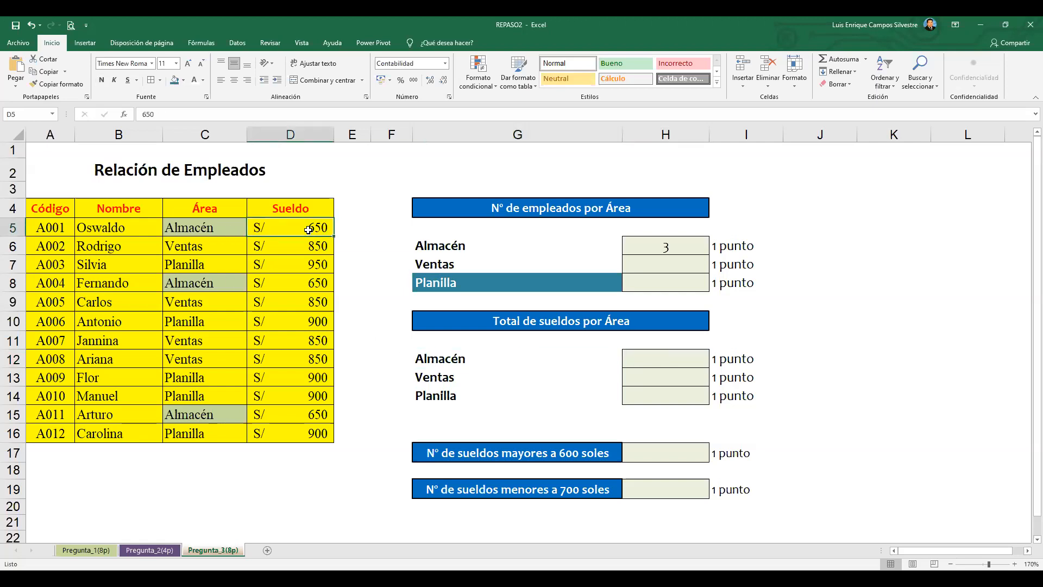
left_click(314, 283, "ctrl")
left_click(317, 413, "ctrl")
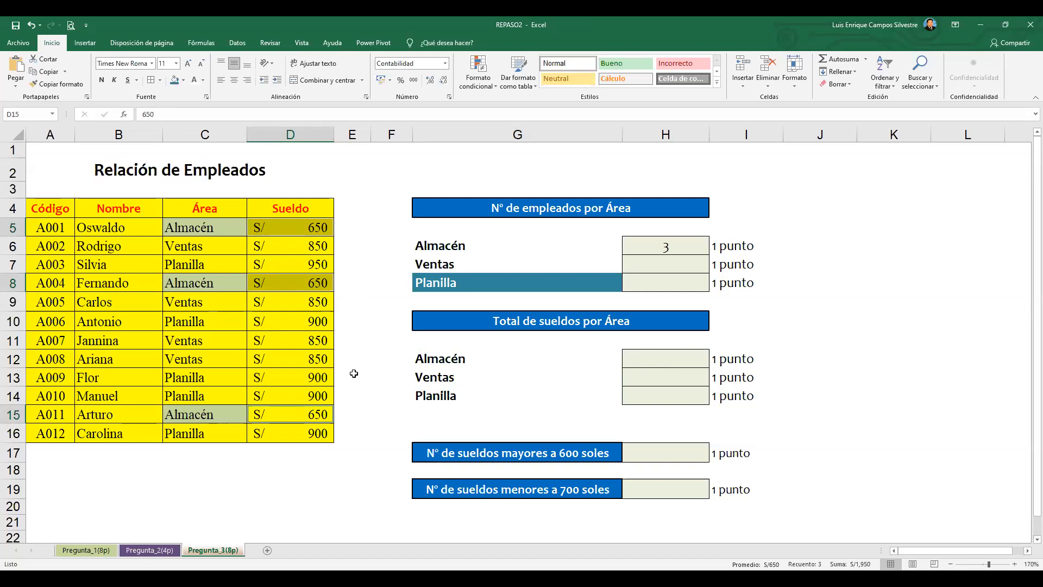
- Begin a SUMAR.SI formula in H12 with range C5:C16 and criterion "Almacén"
left_click(659, 363)
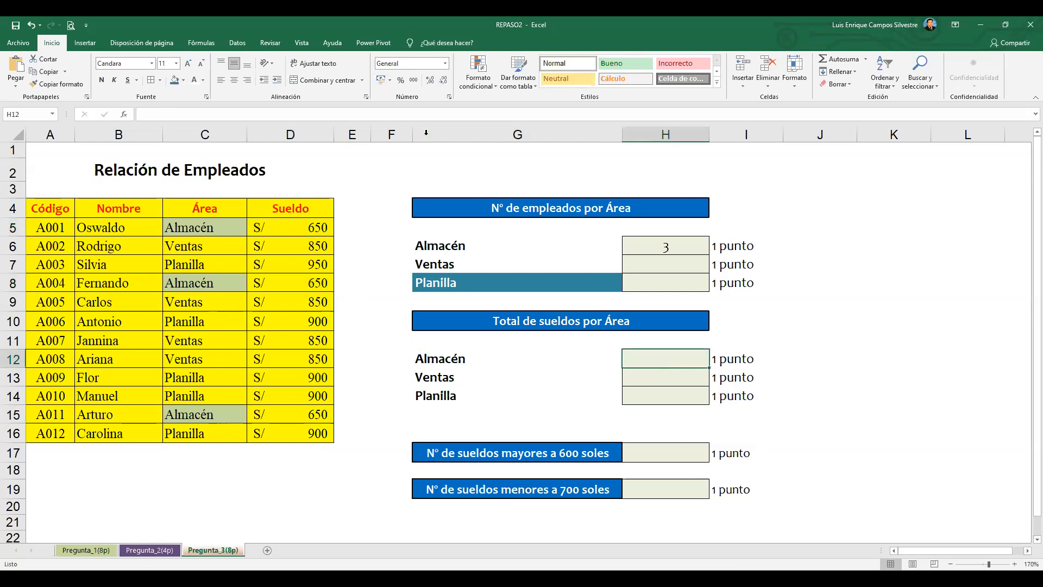
left_click(419, 116)
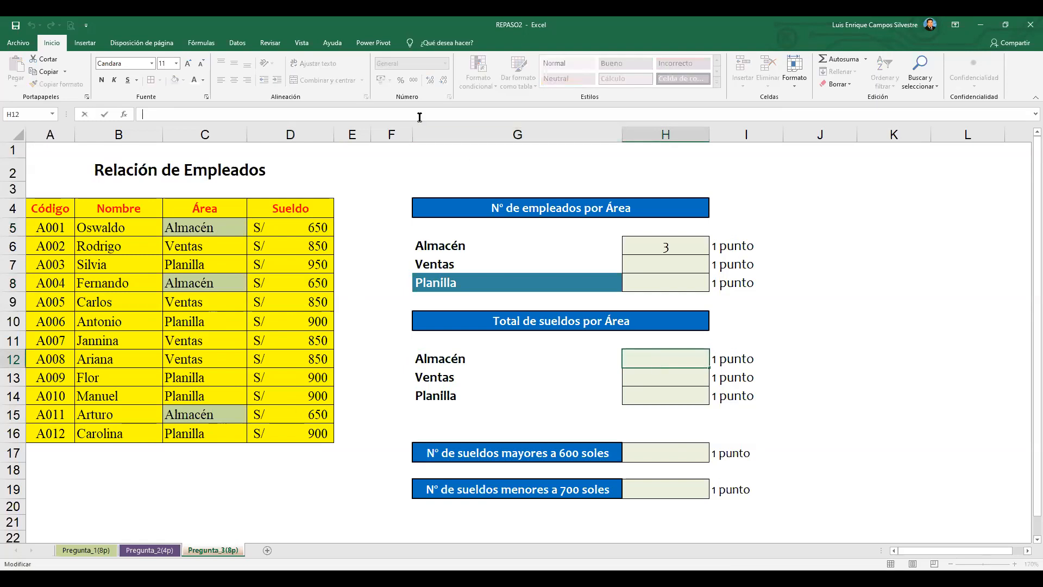
type("=")
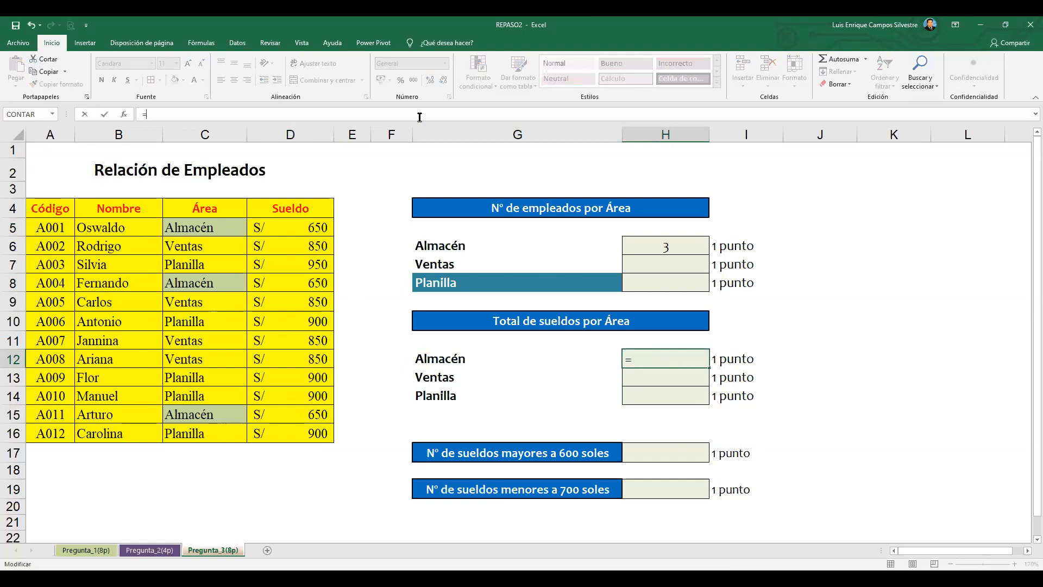
type("SUMAR.SI")
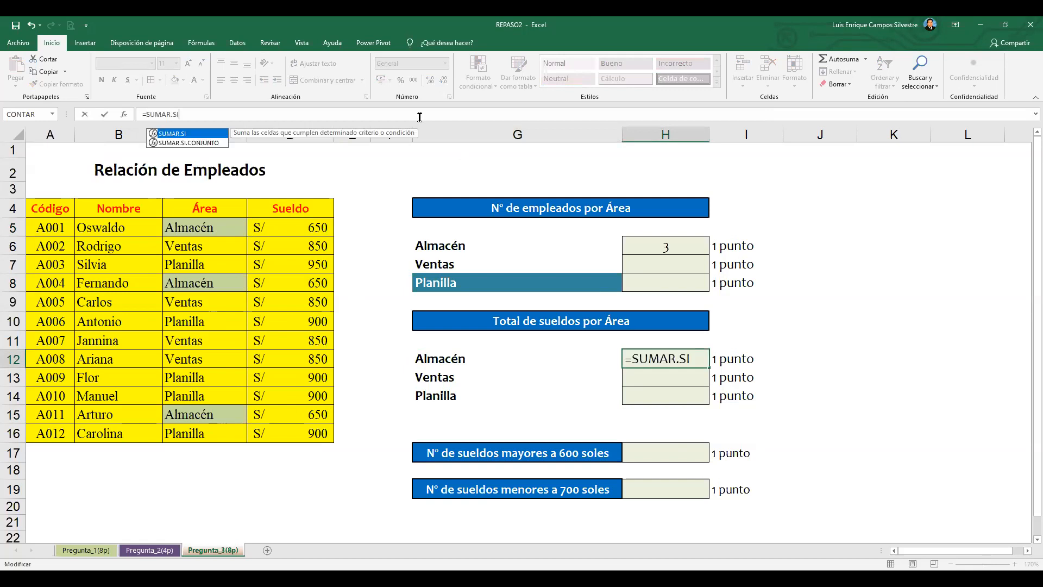
type("(")
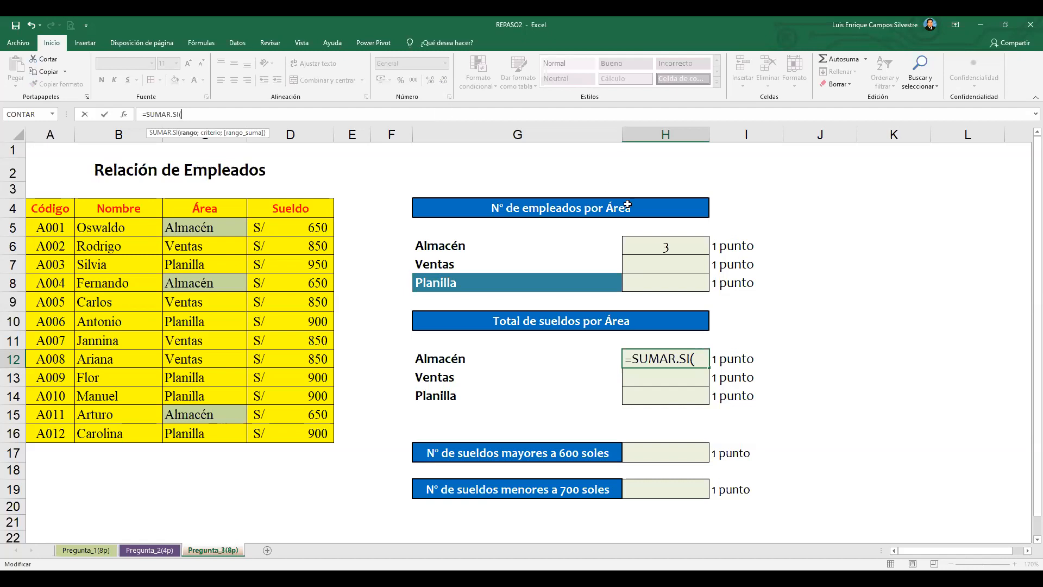
left_click(228, 228)
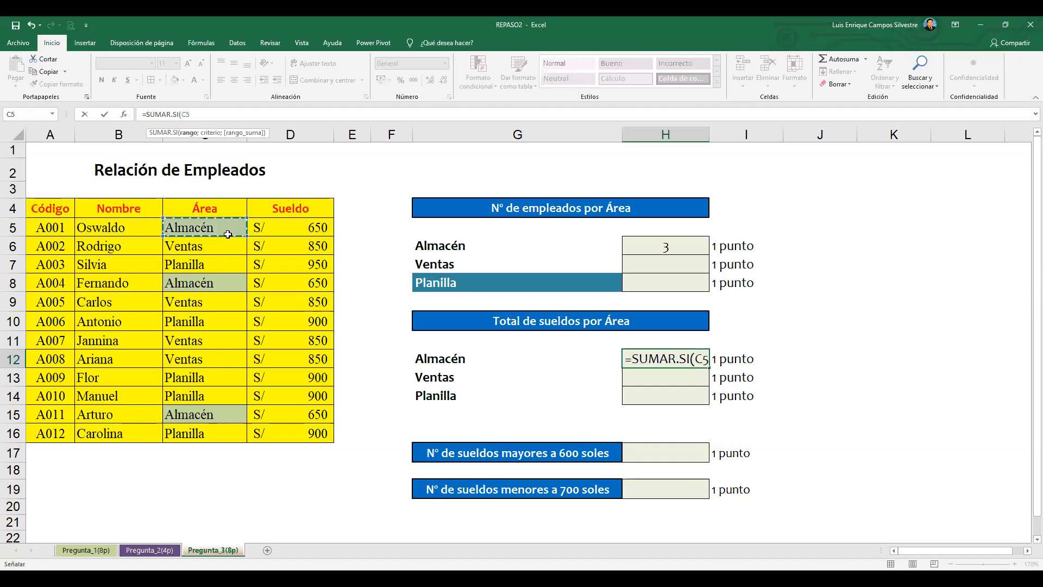
mouse_move(227, 443)
left_mouse_down()
mouse_move(226, 234)
mouse_move(225, 432)
left_mouse_up()
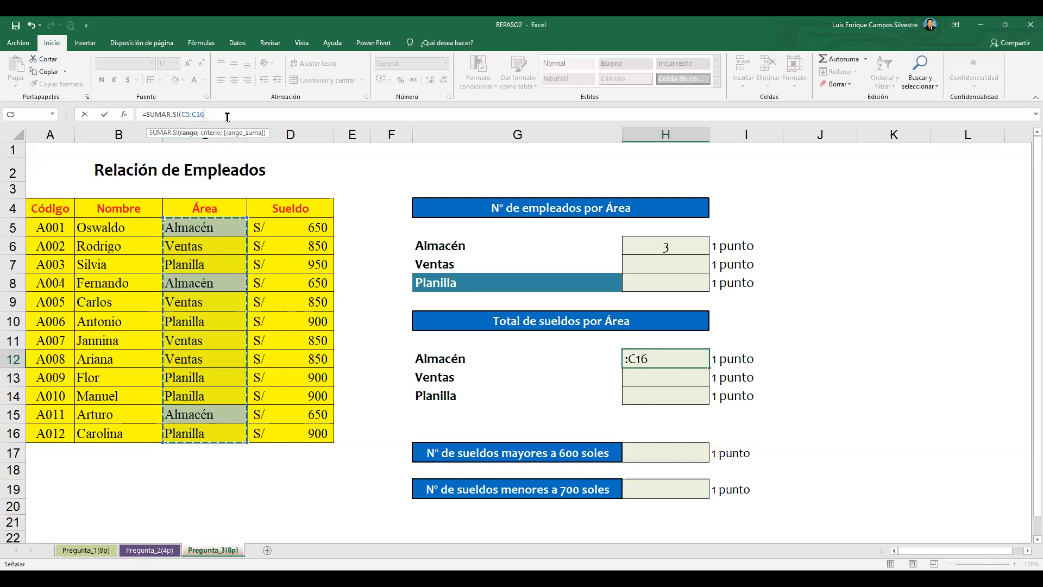
type(";")
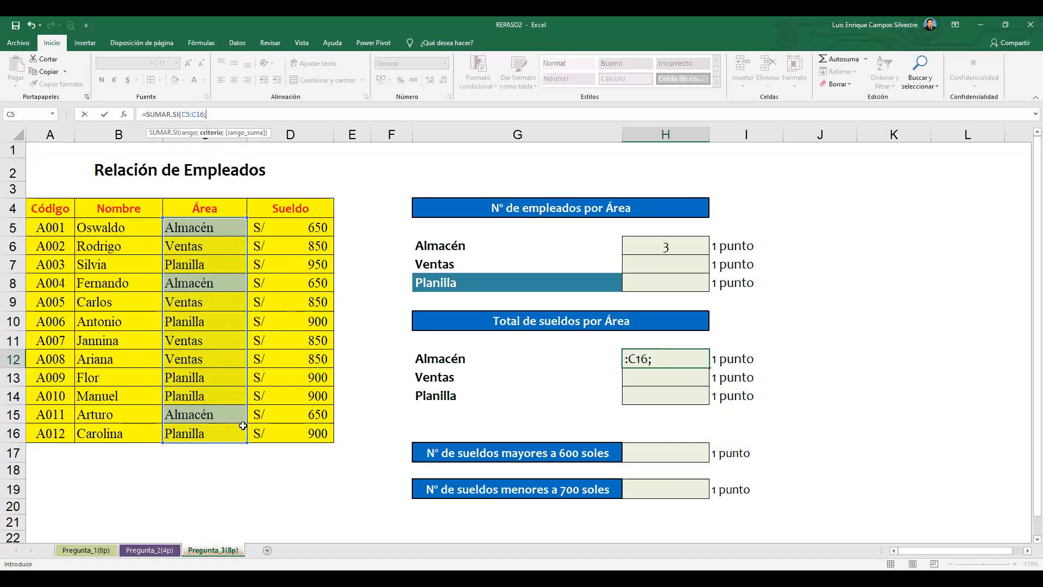
type("\"Almacén\";")
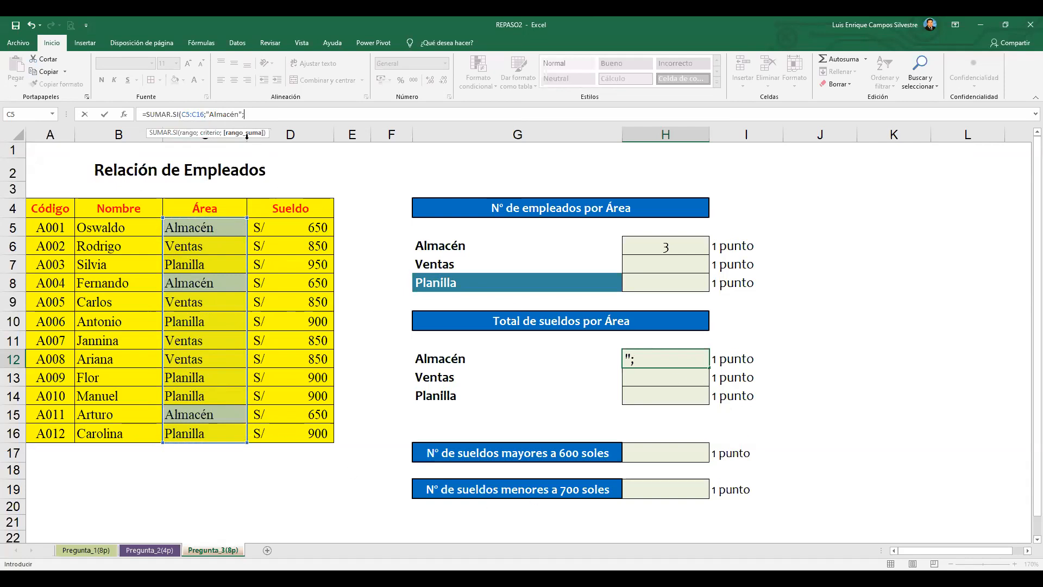
- Complete the Almacén total in H12 with sum range D5:D16, giving =SUMAR.SI(C5:C16;"Almacén";D5:D16)
left_click(234, 114)
left_click(198, 116)
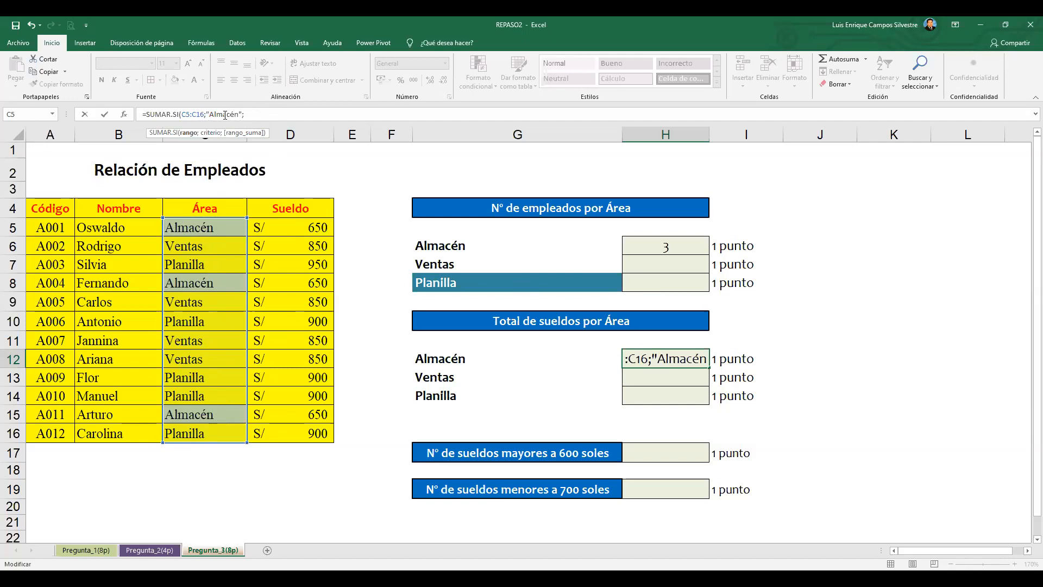
left_click(245, 113)
type(";")
left_click(292, 232)
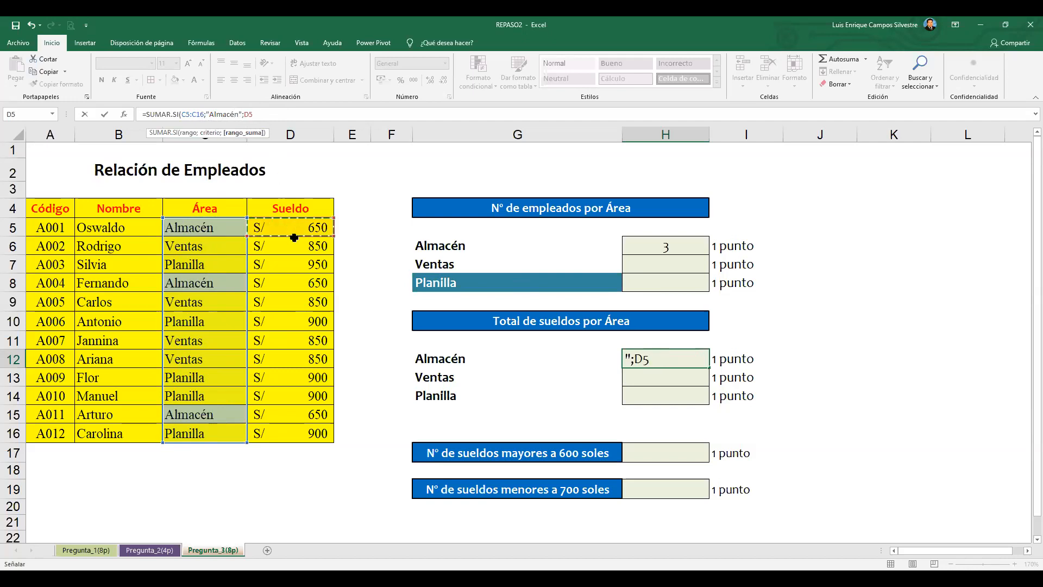
left_click(291, 427, "shift")
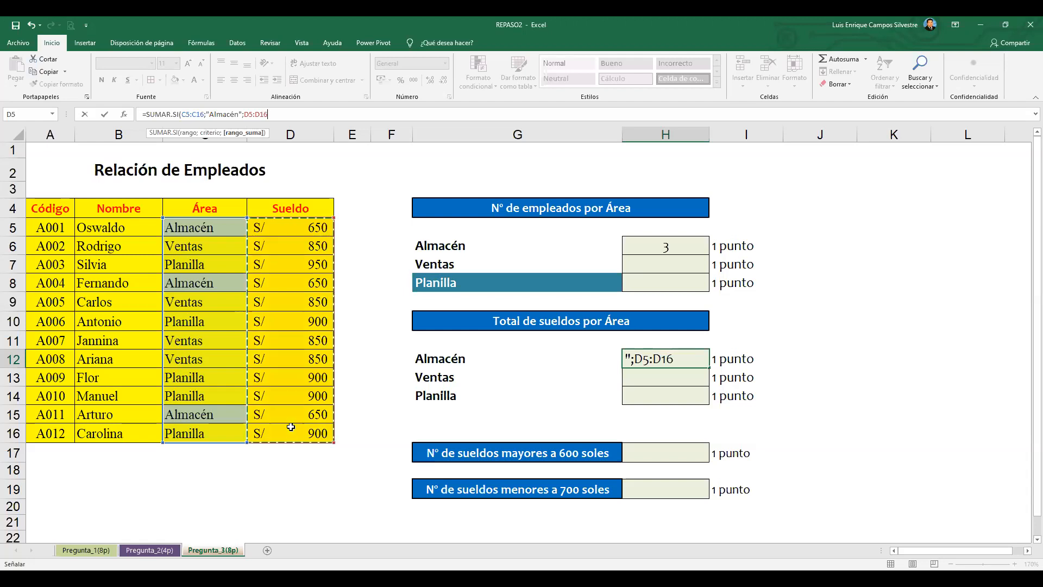
type(")")
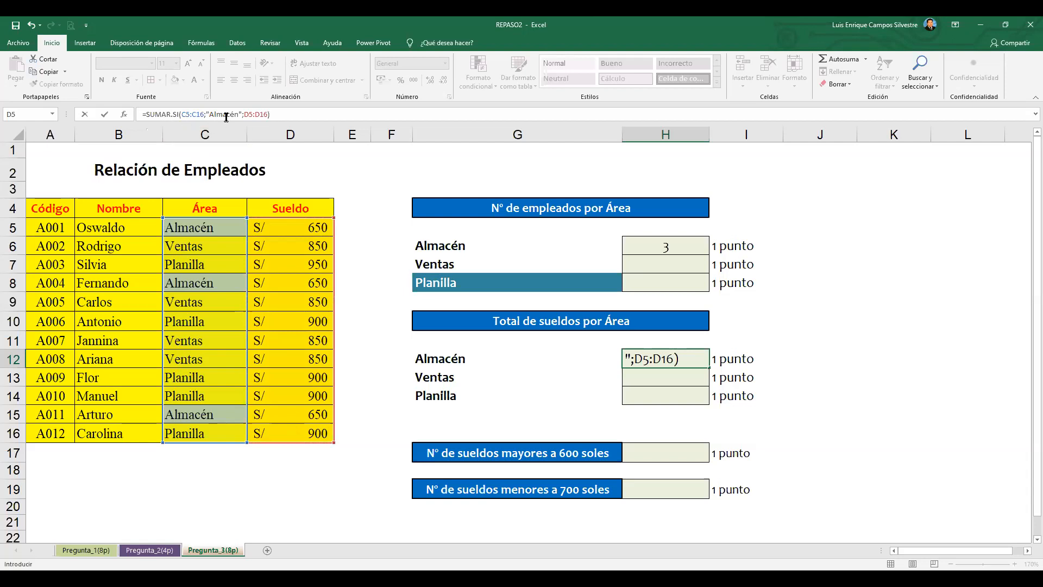
left_click(261, 114)
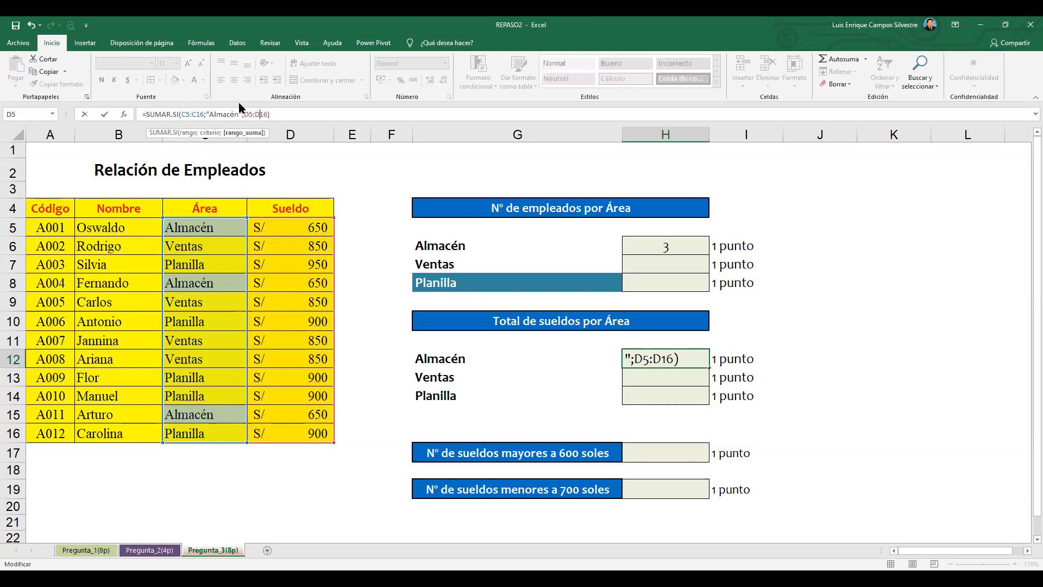
left_click(222, 115)
left_click(293, 116)
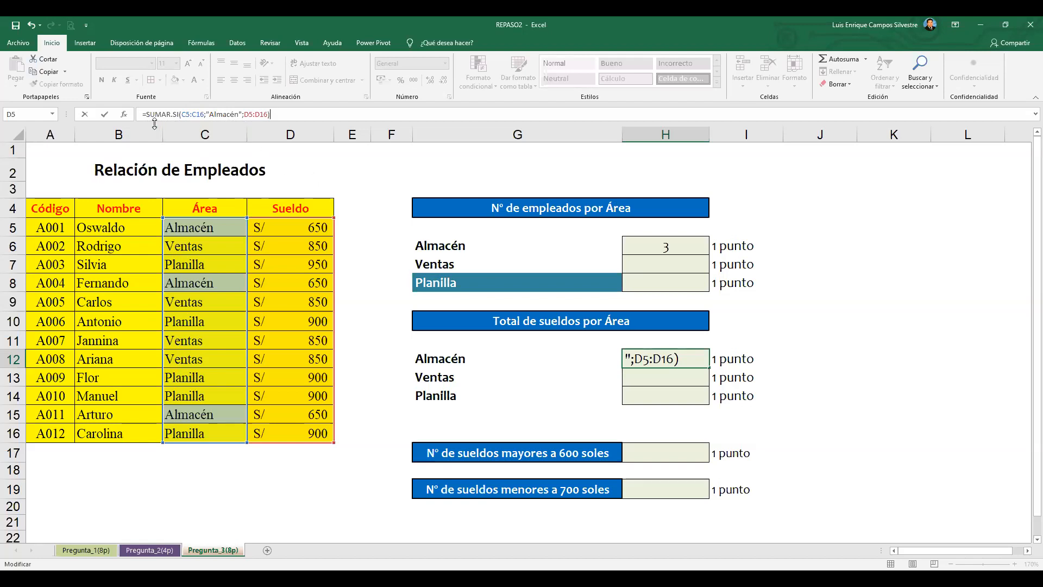
key("Return")
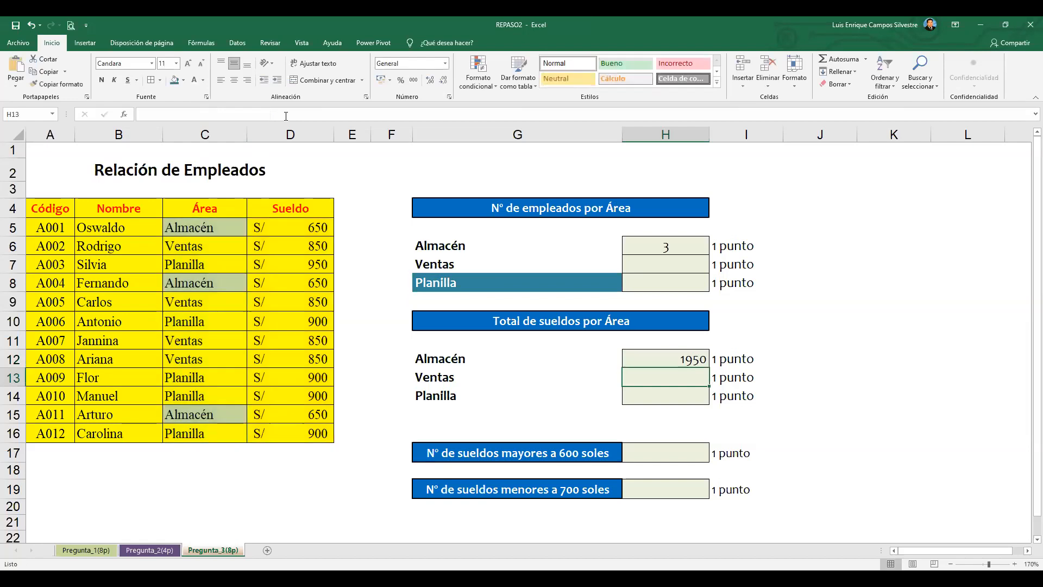
- Format the Almacén salary total in H12 with the S/ Español (Perú) accounting format and review the Sueldo amounts D5:D16
left_click(659, 357)
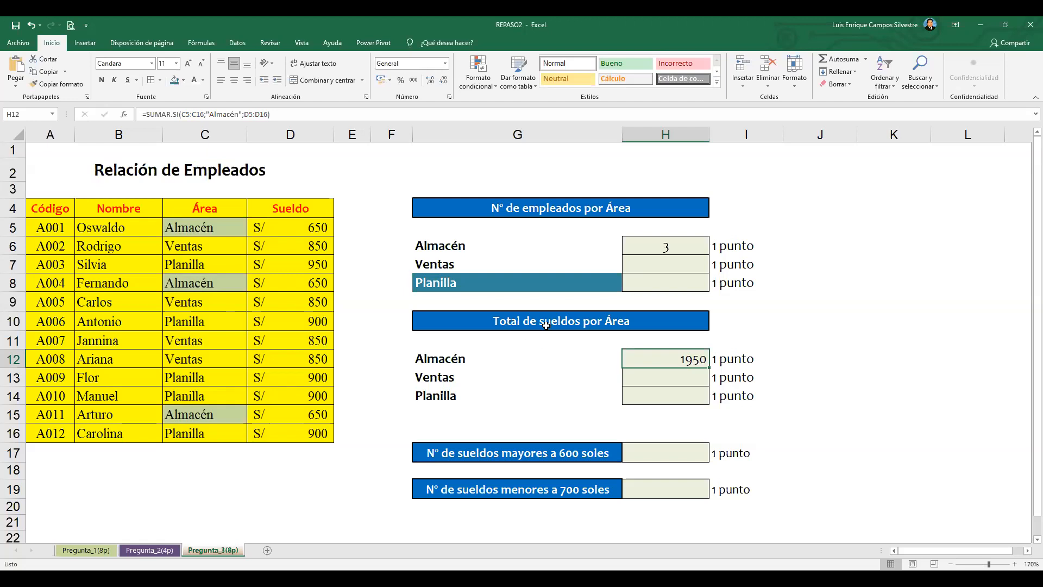
left_click(391, 86)
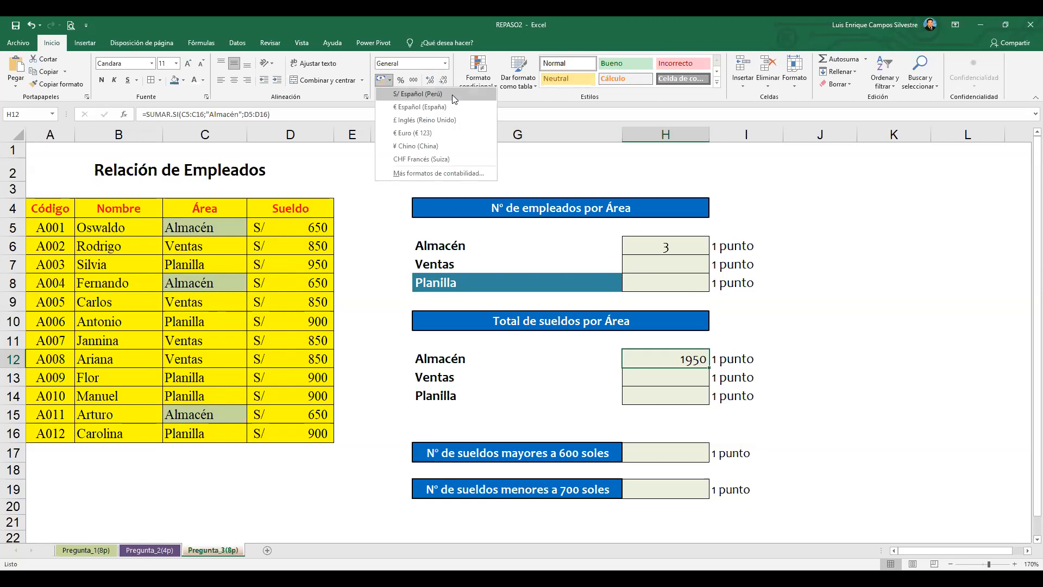
left_click(451, 94)
left_click(672, 374)
left_click(636, 361)
left_click_drag(310, 226, 310, 430)
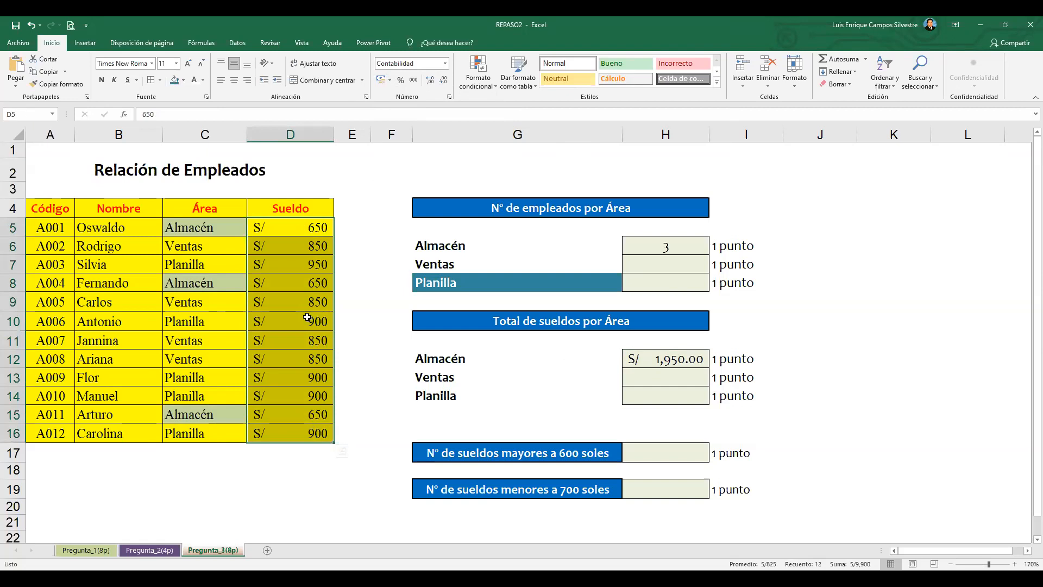
left_click(312, 325)
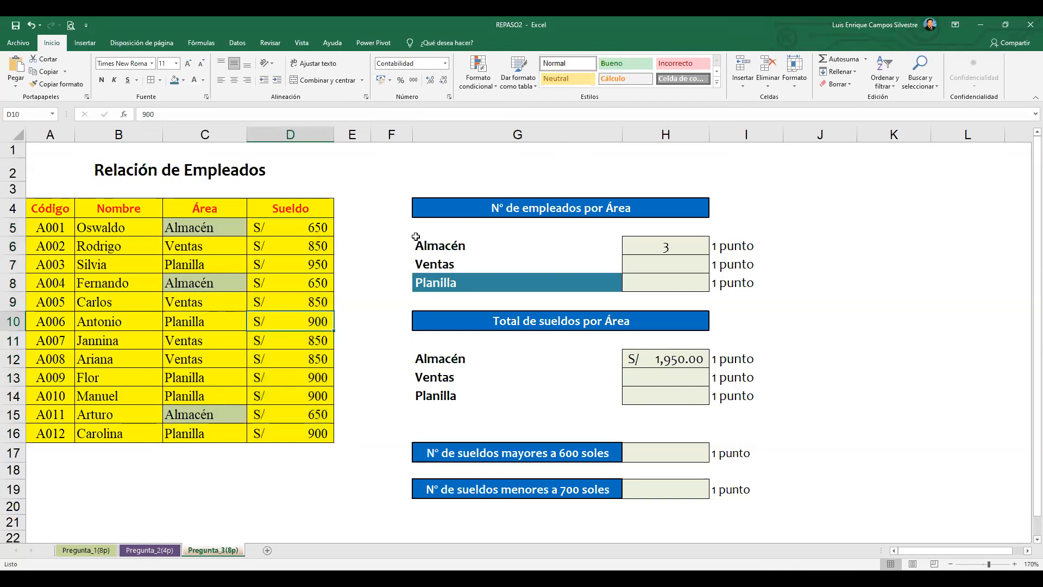
- Review the exam sheets Pregunta_1(8p), Pregunta_2(4p) and Pregunta_3(8p), ending on the employee list in Pregunta_3(8p)
left_click(108, 550)
left_click(150, 550)
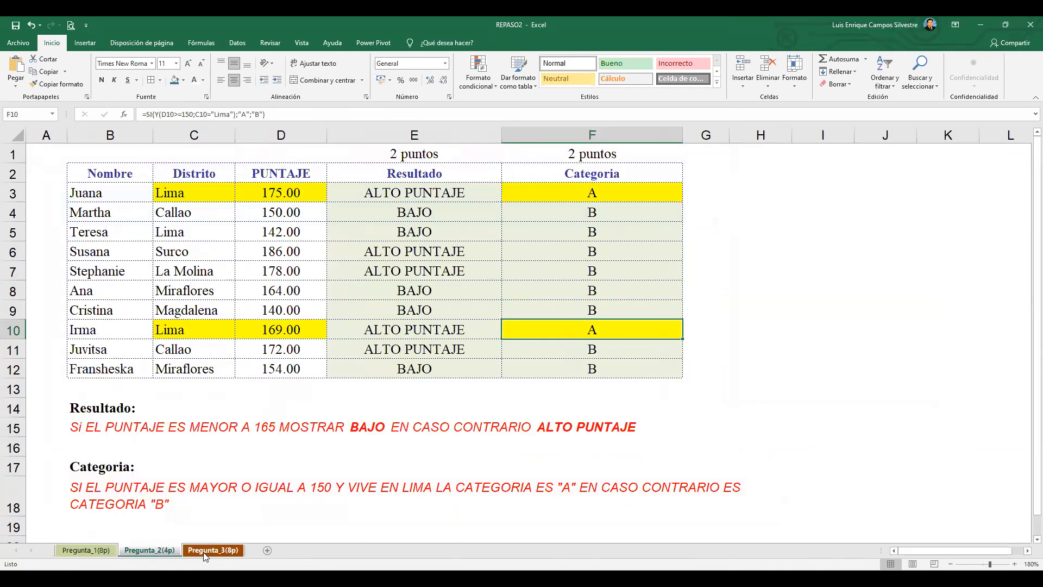
left_click(210, 550)
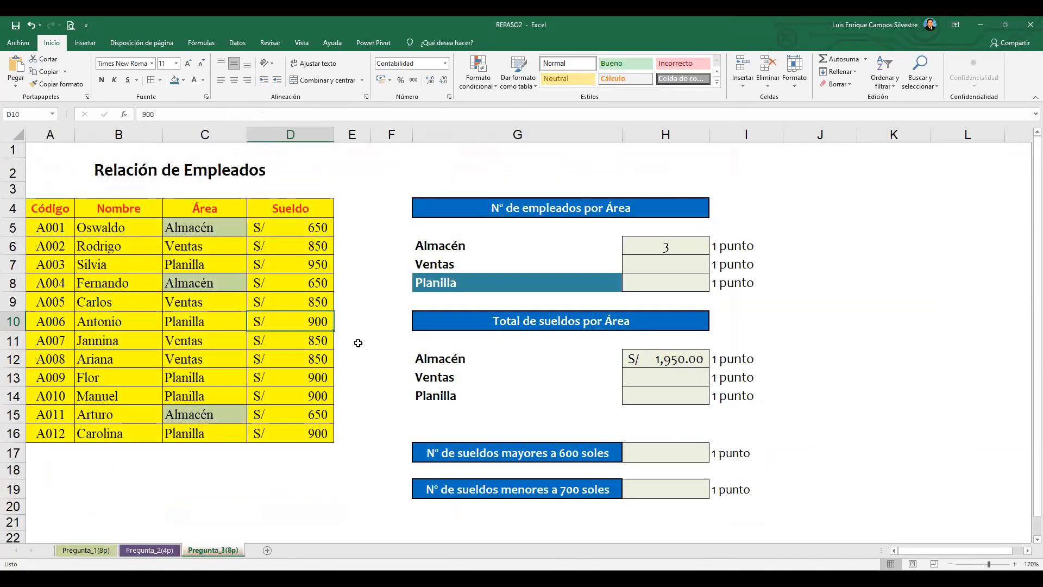
scroll(370, 328, "down", 4)
scroll(368, 333, "up", 2)
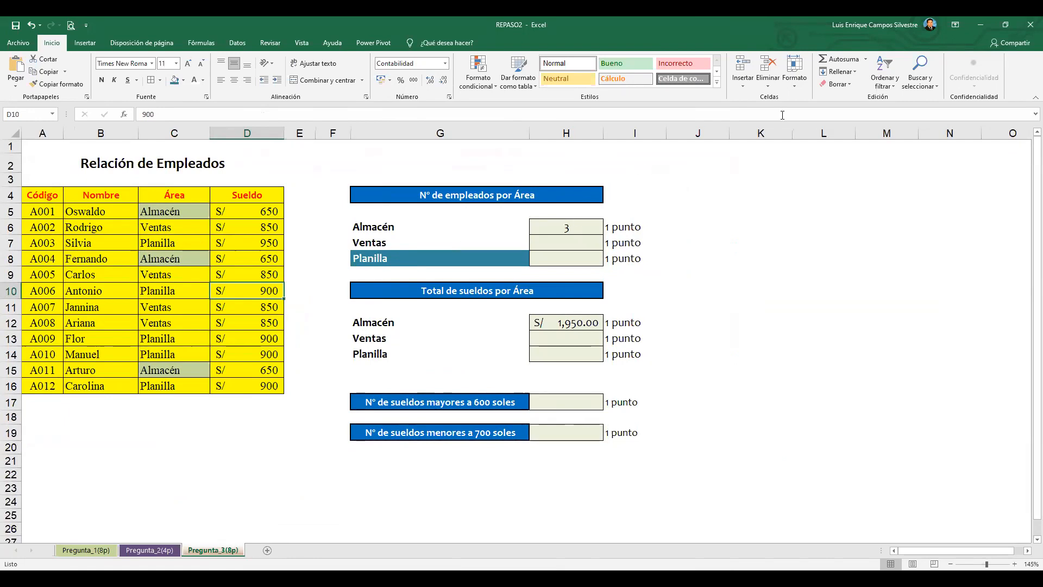
left_click(691, 112)
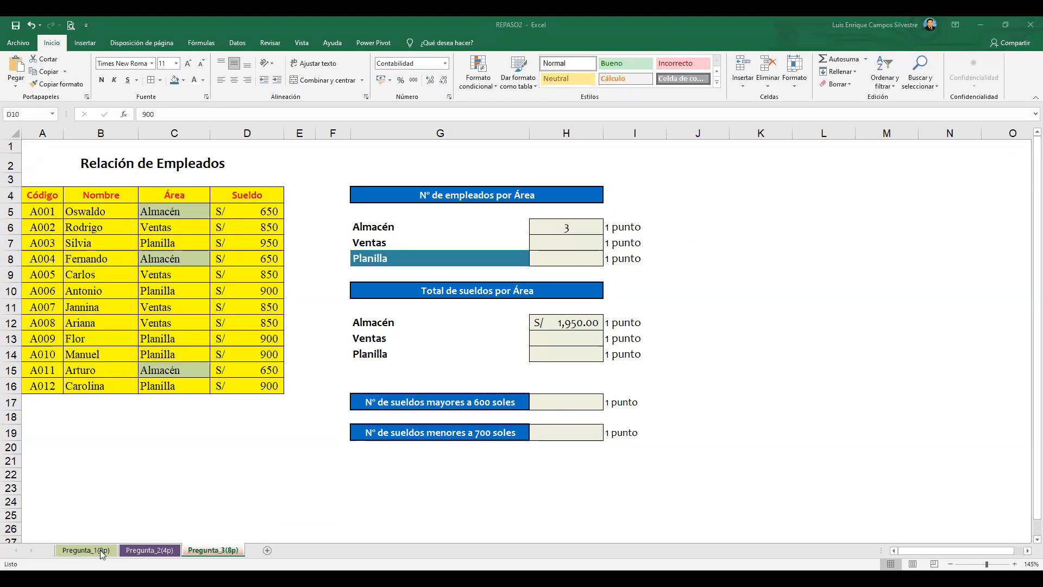
left_click(154, 552)
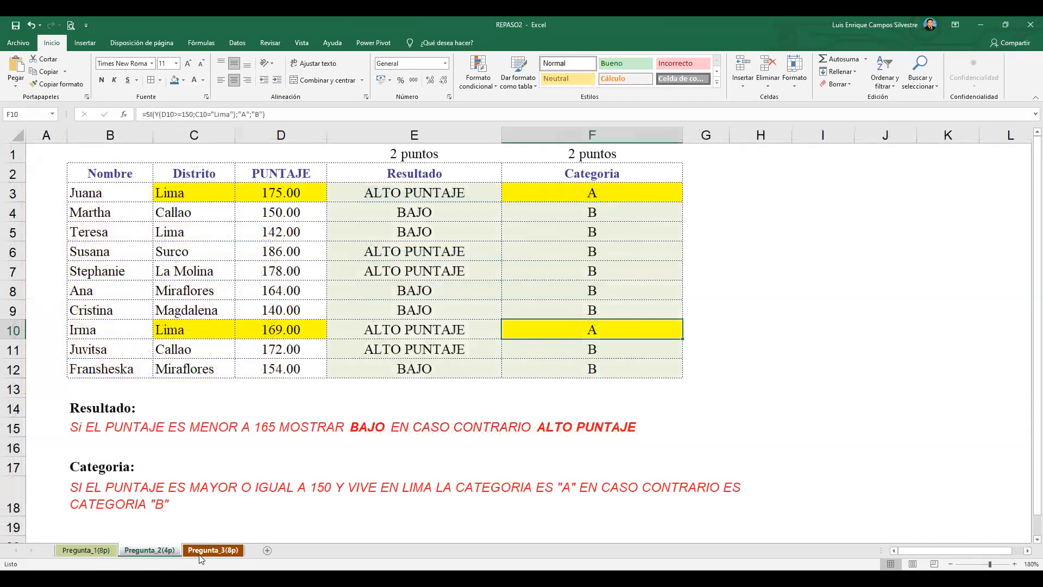
left_click(202, 551)
left_click(109, 551)
left_click(159, 552)
left_click(205, 551)
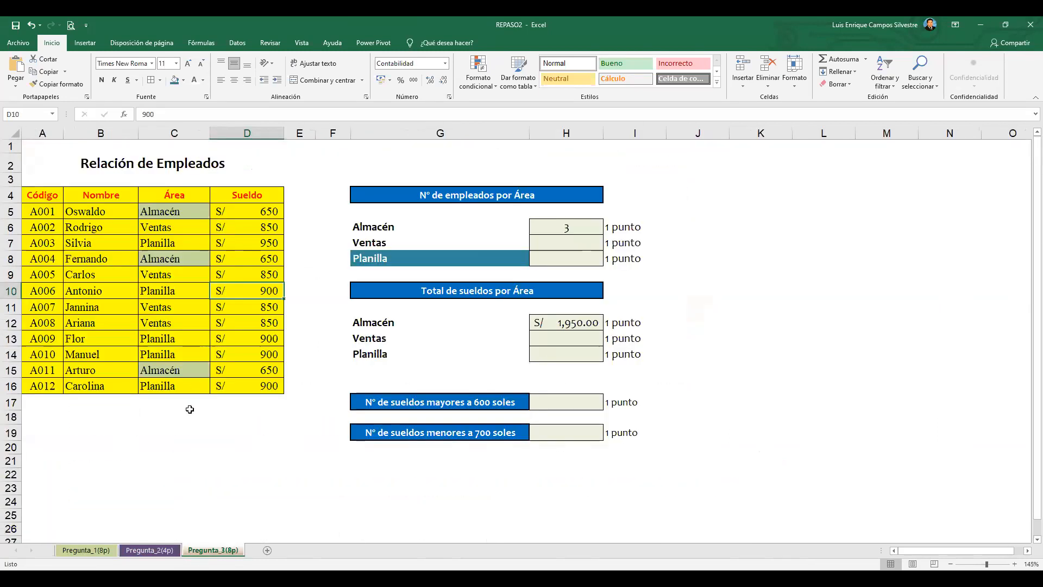
left_click(325, 199)
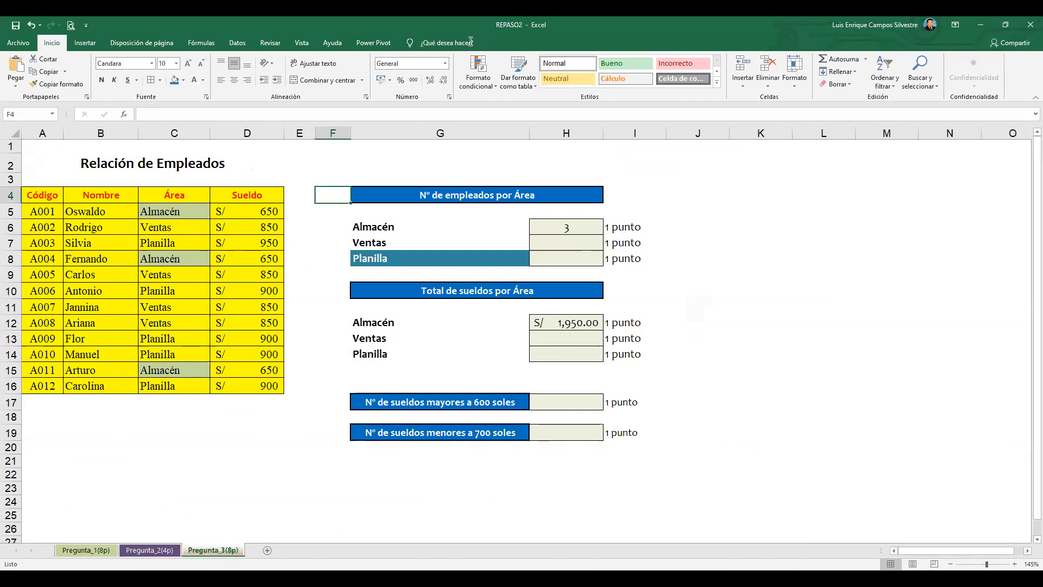
key("alt+Tab")
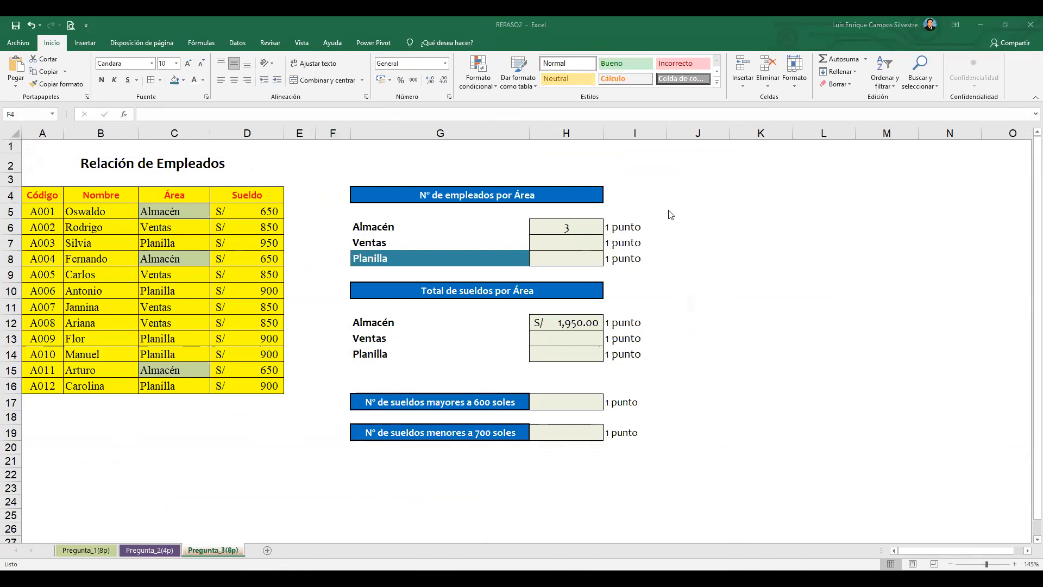
key("alt+Tab")
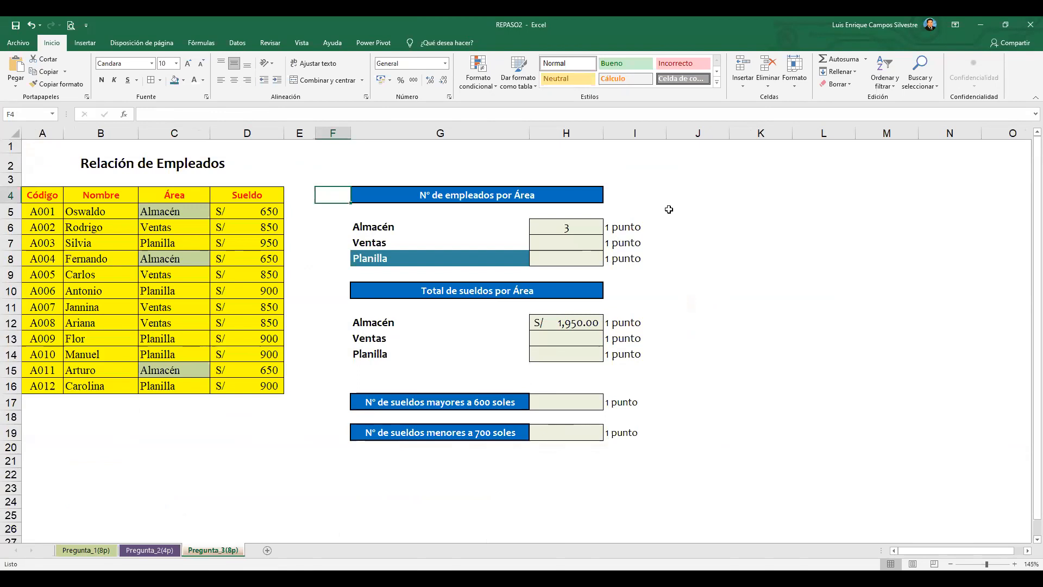
left_click(668, 210)
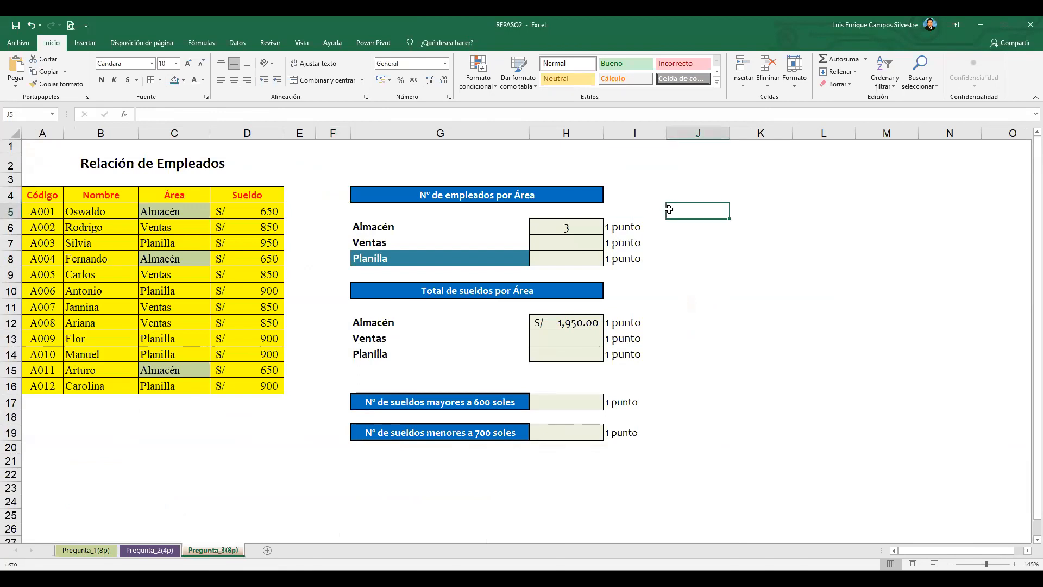